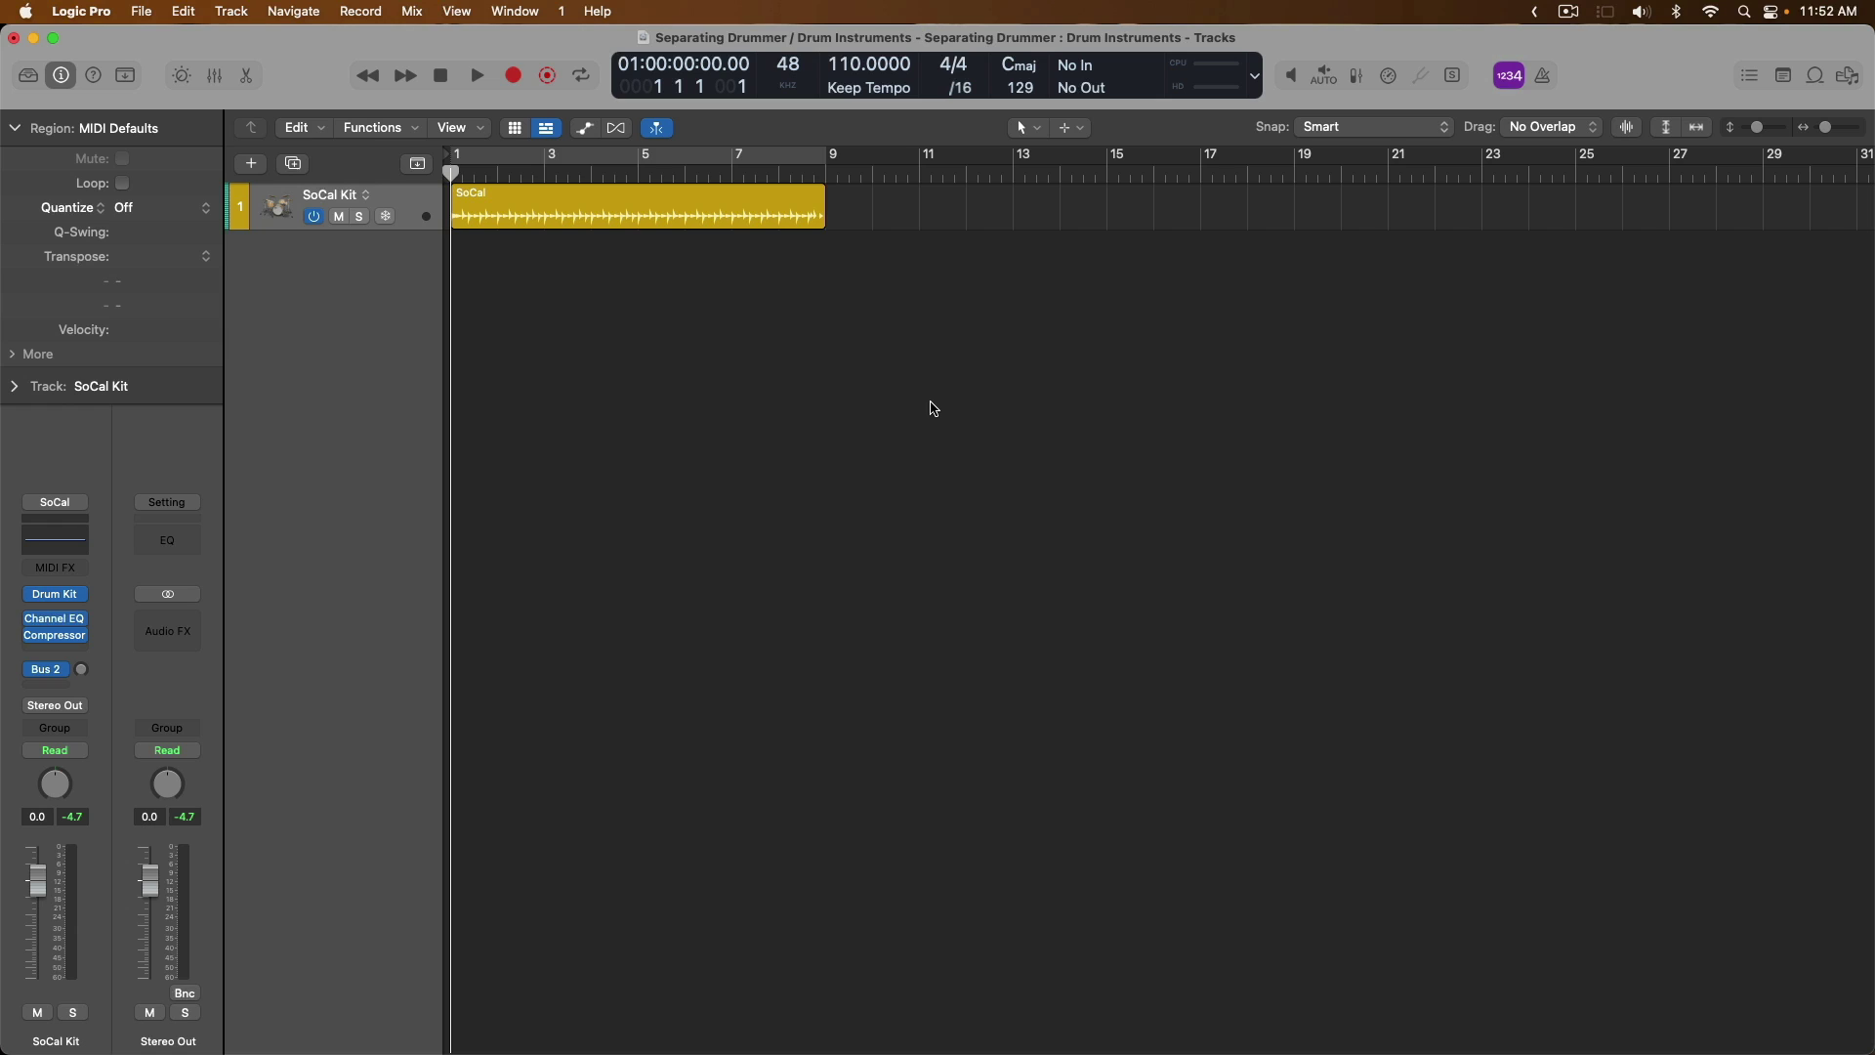
Play the SoCal drum region with the Mixer shown, metering the kit, bus return and Stereo Out.
{"action": "key", "text": "x"}
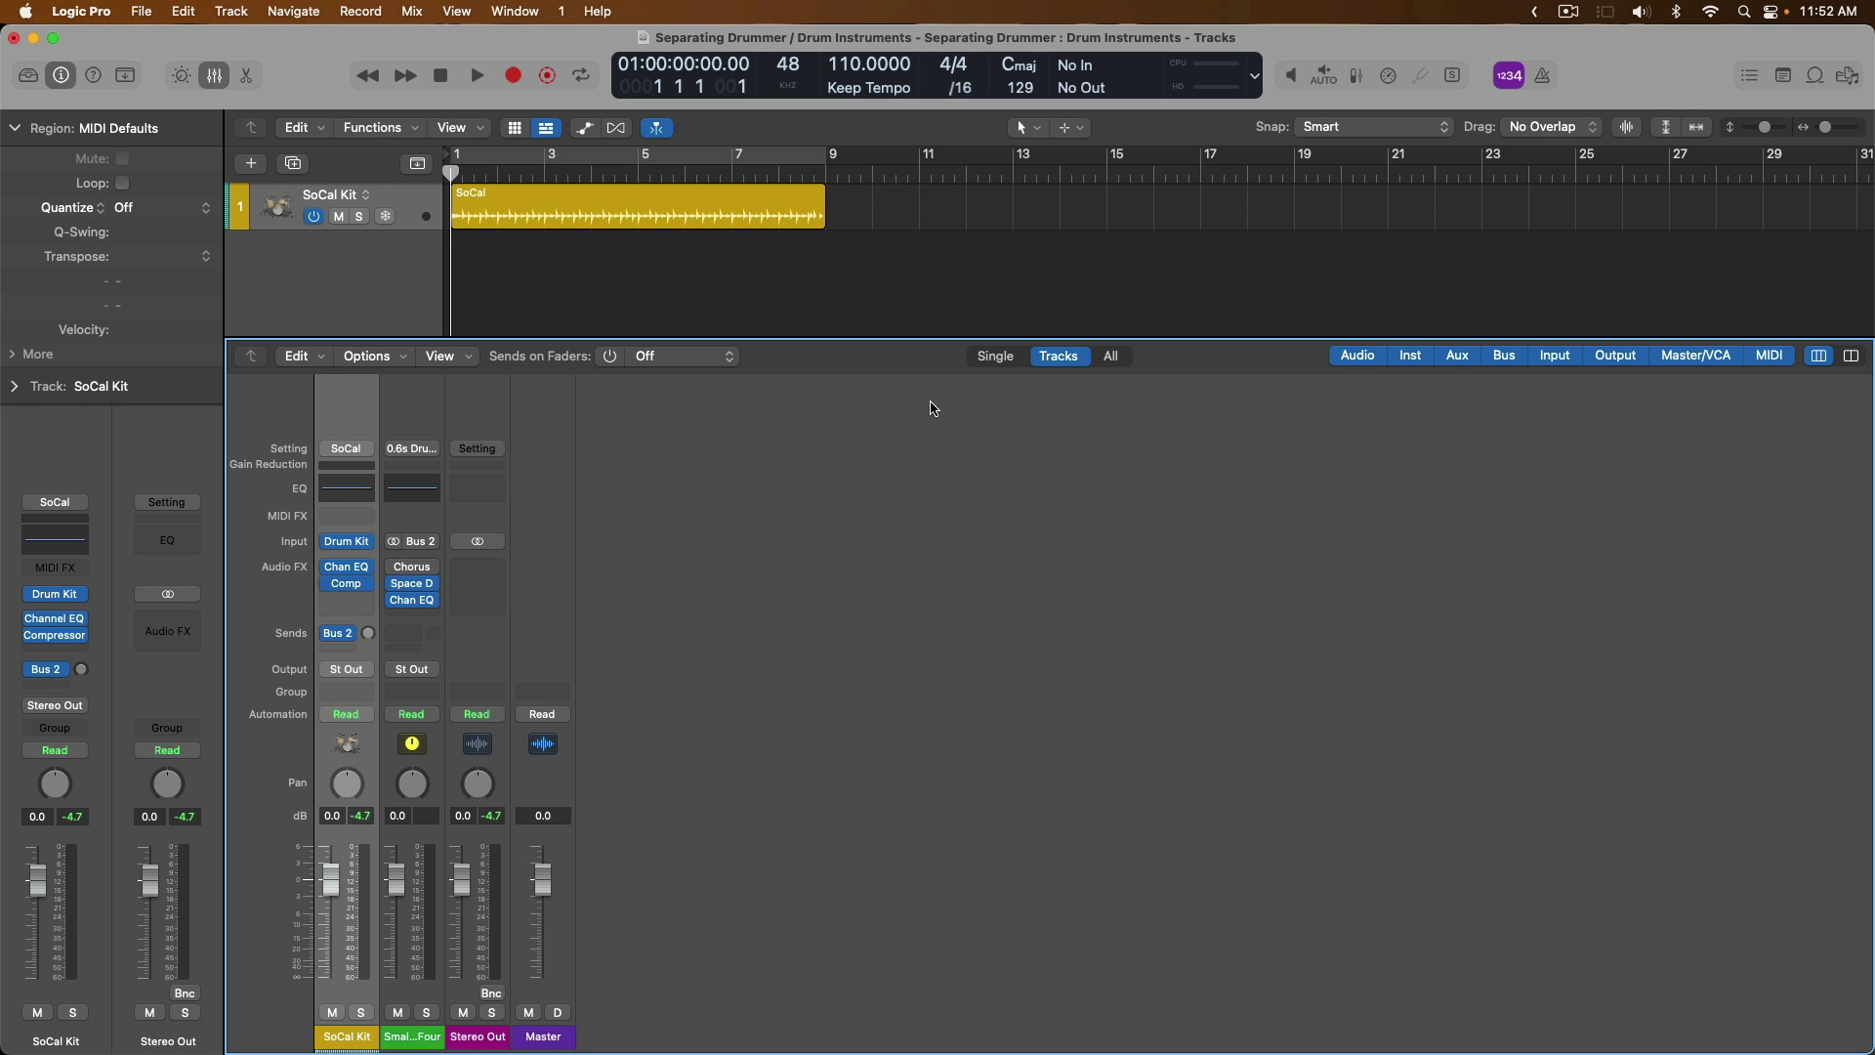
{"action": "key", "text": "x"}
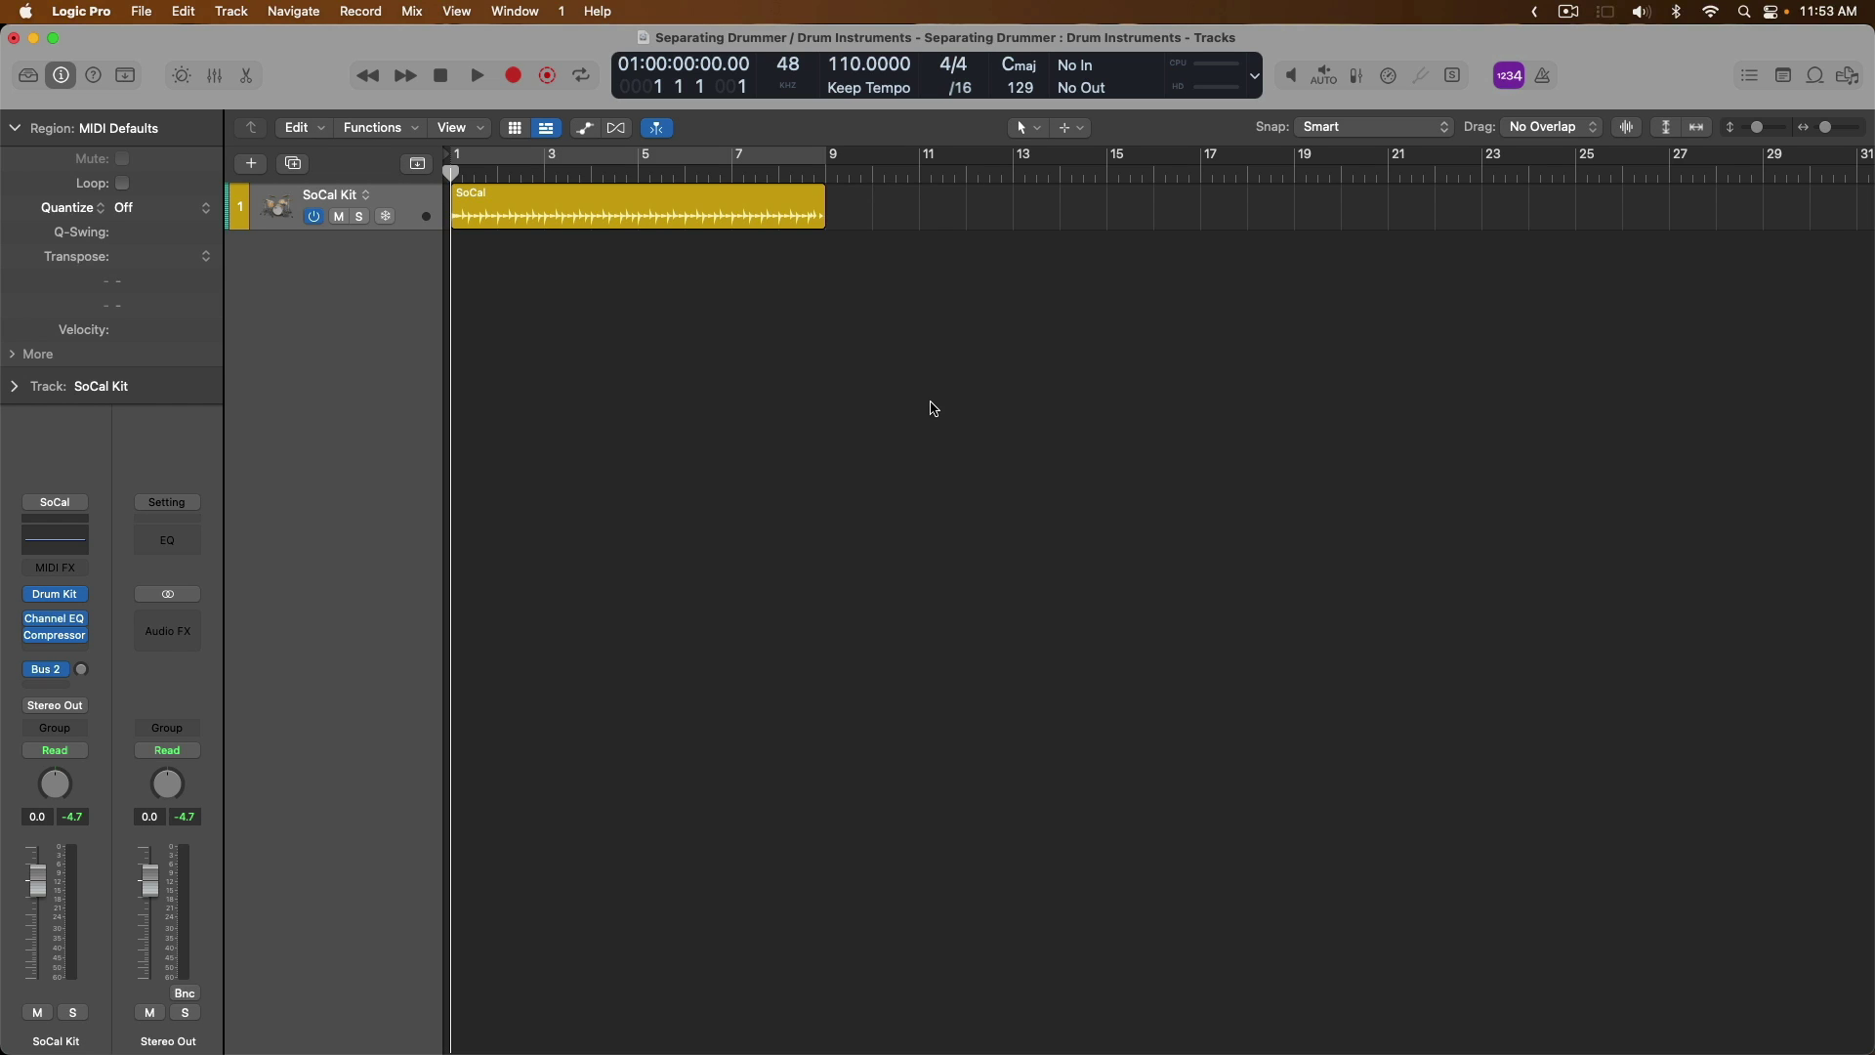
{"action": "key", "text": "space"}
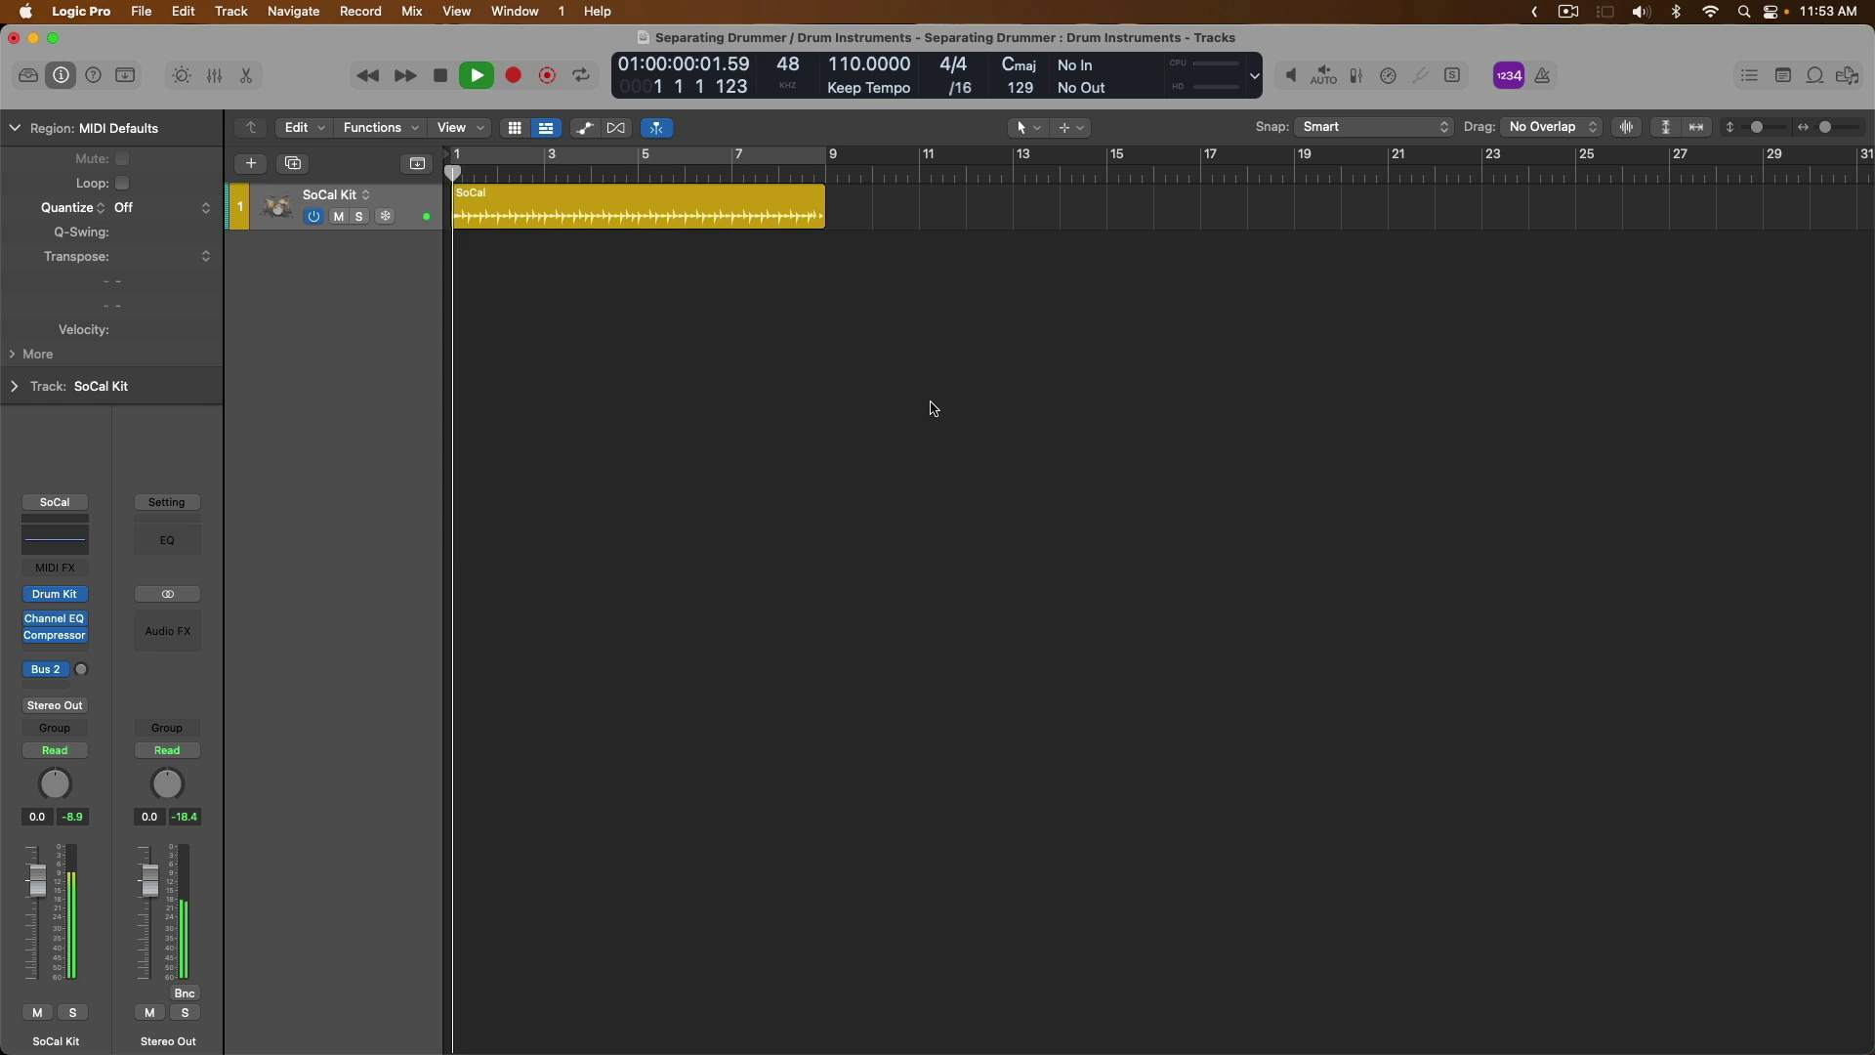
{"action": "key", "text": "x"}
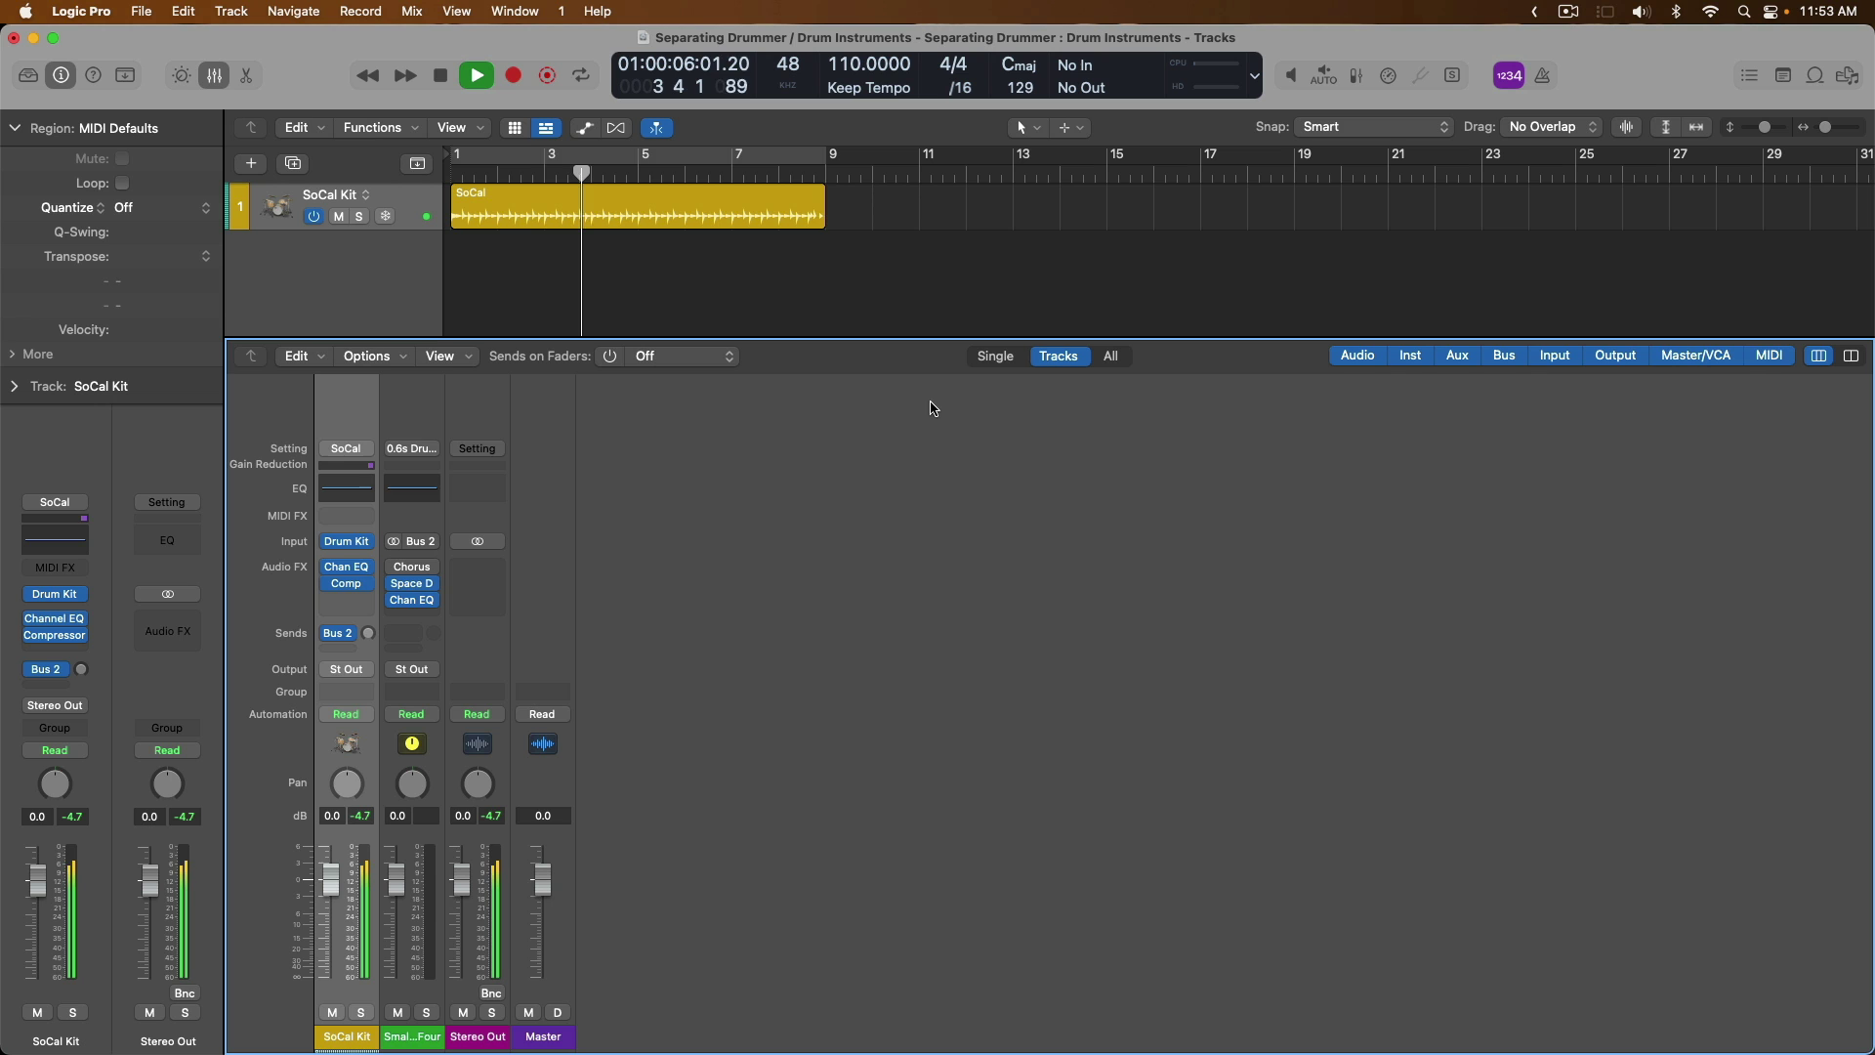
Open the SoCal Kit's Drum Kit Designer, stop playback, and move its window near the top of the screen.
{"action": "left_click", "coordinate": [349, 545]}
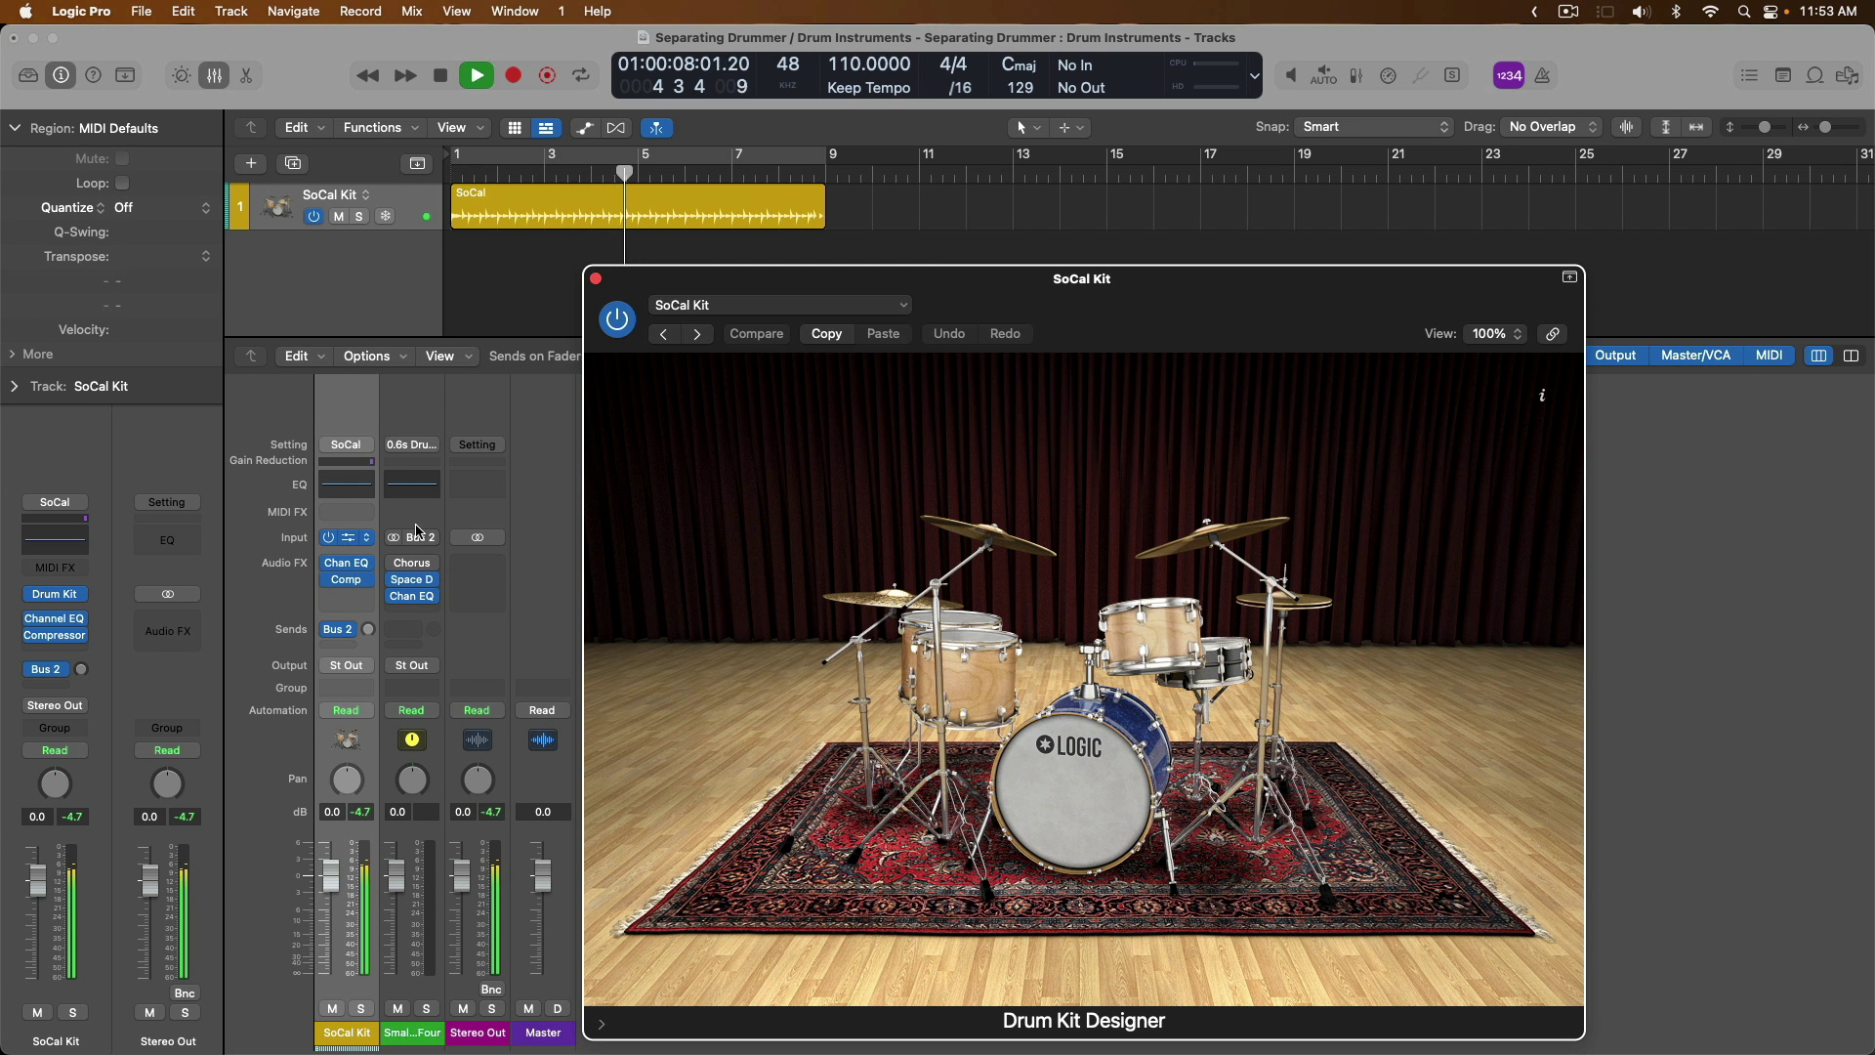
{"action": "key", "text": "space"}
{"action": "left_click_drag", "start_coordinate": [1109, 288], "coordinate": [1182, 264]}
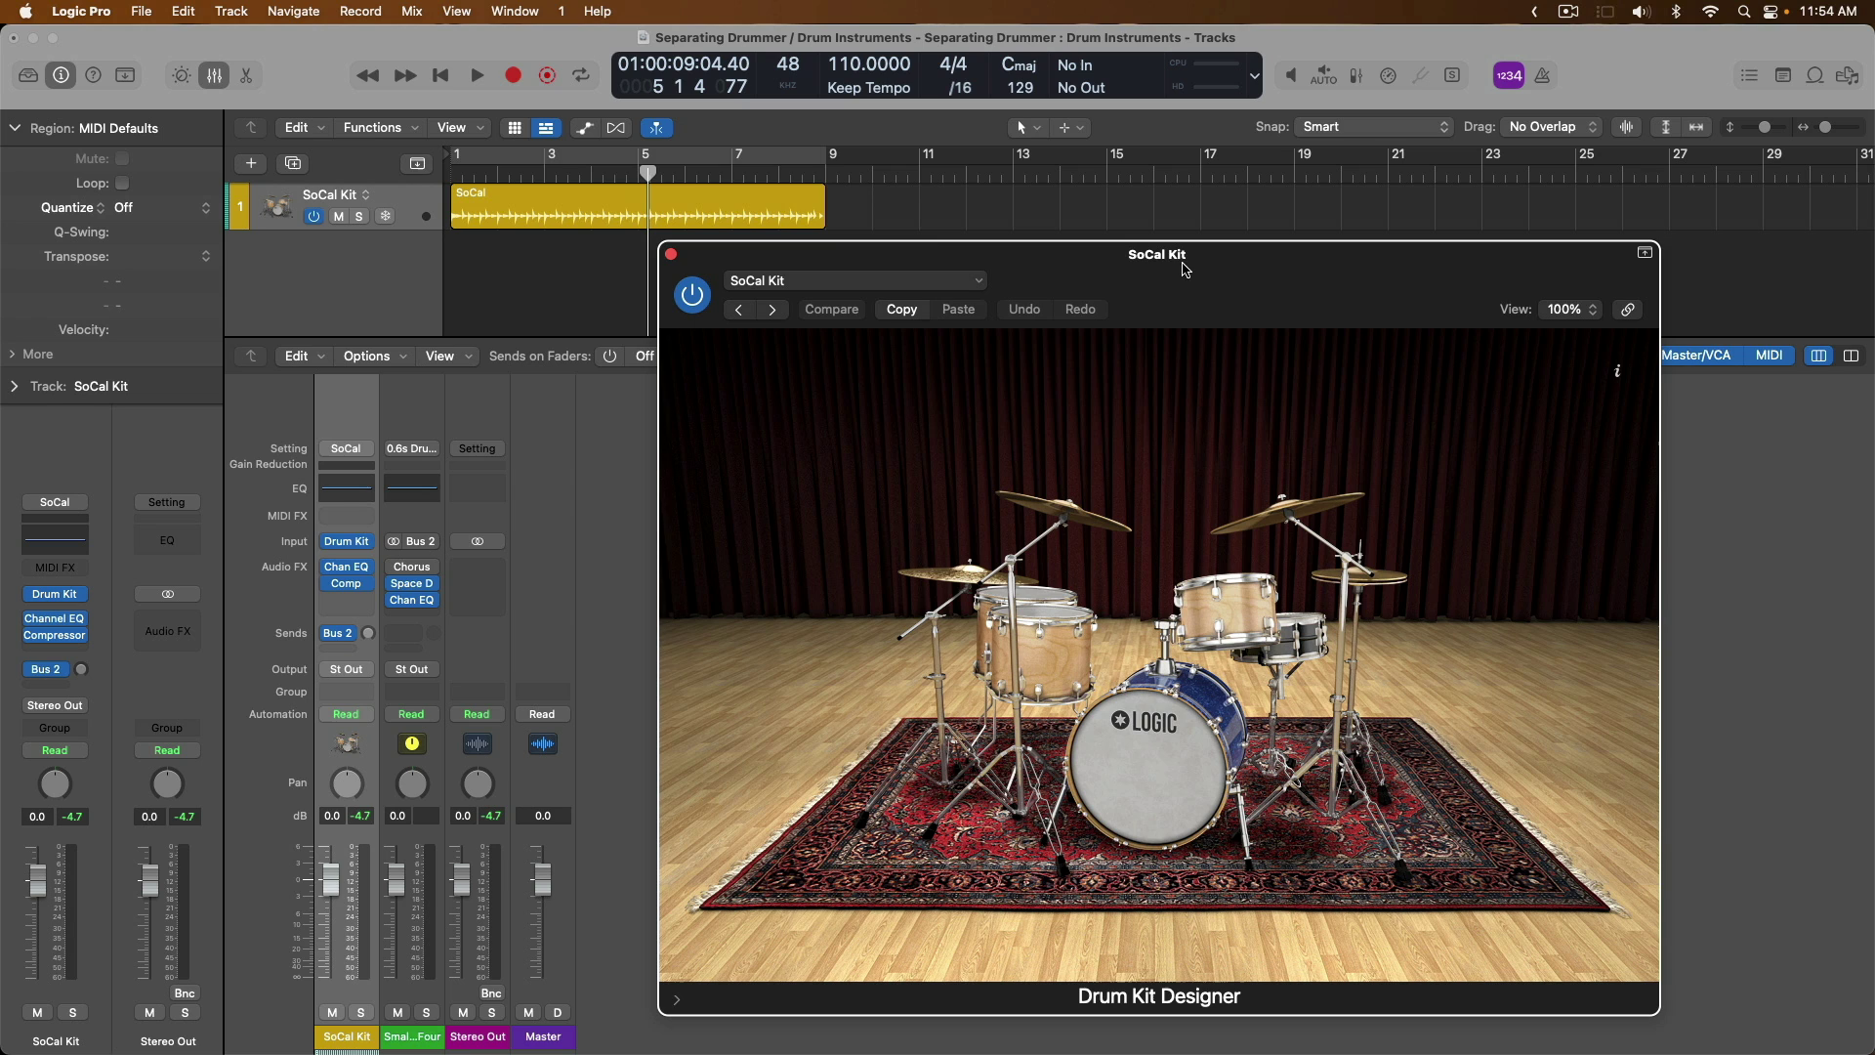
{"action": "left_click_drag", "start_coordinate": [1389, 256], "coordinate": [1325, 99]}
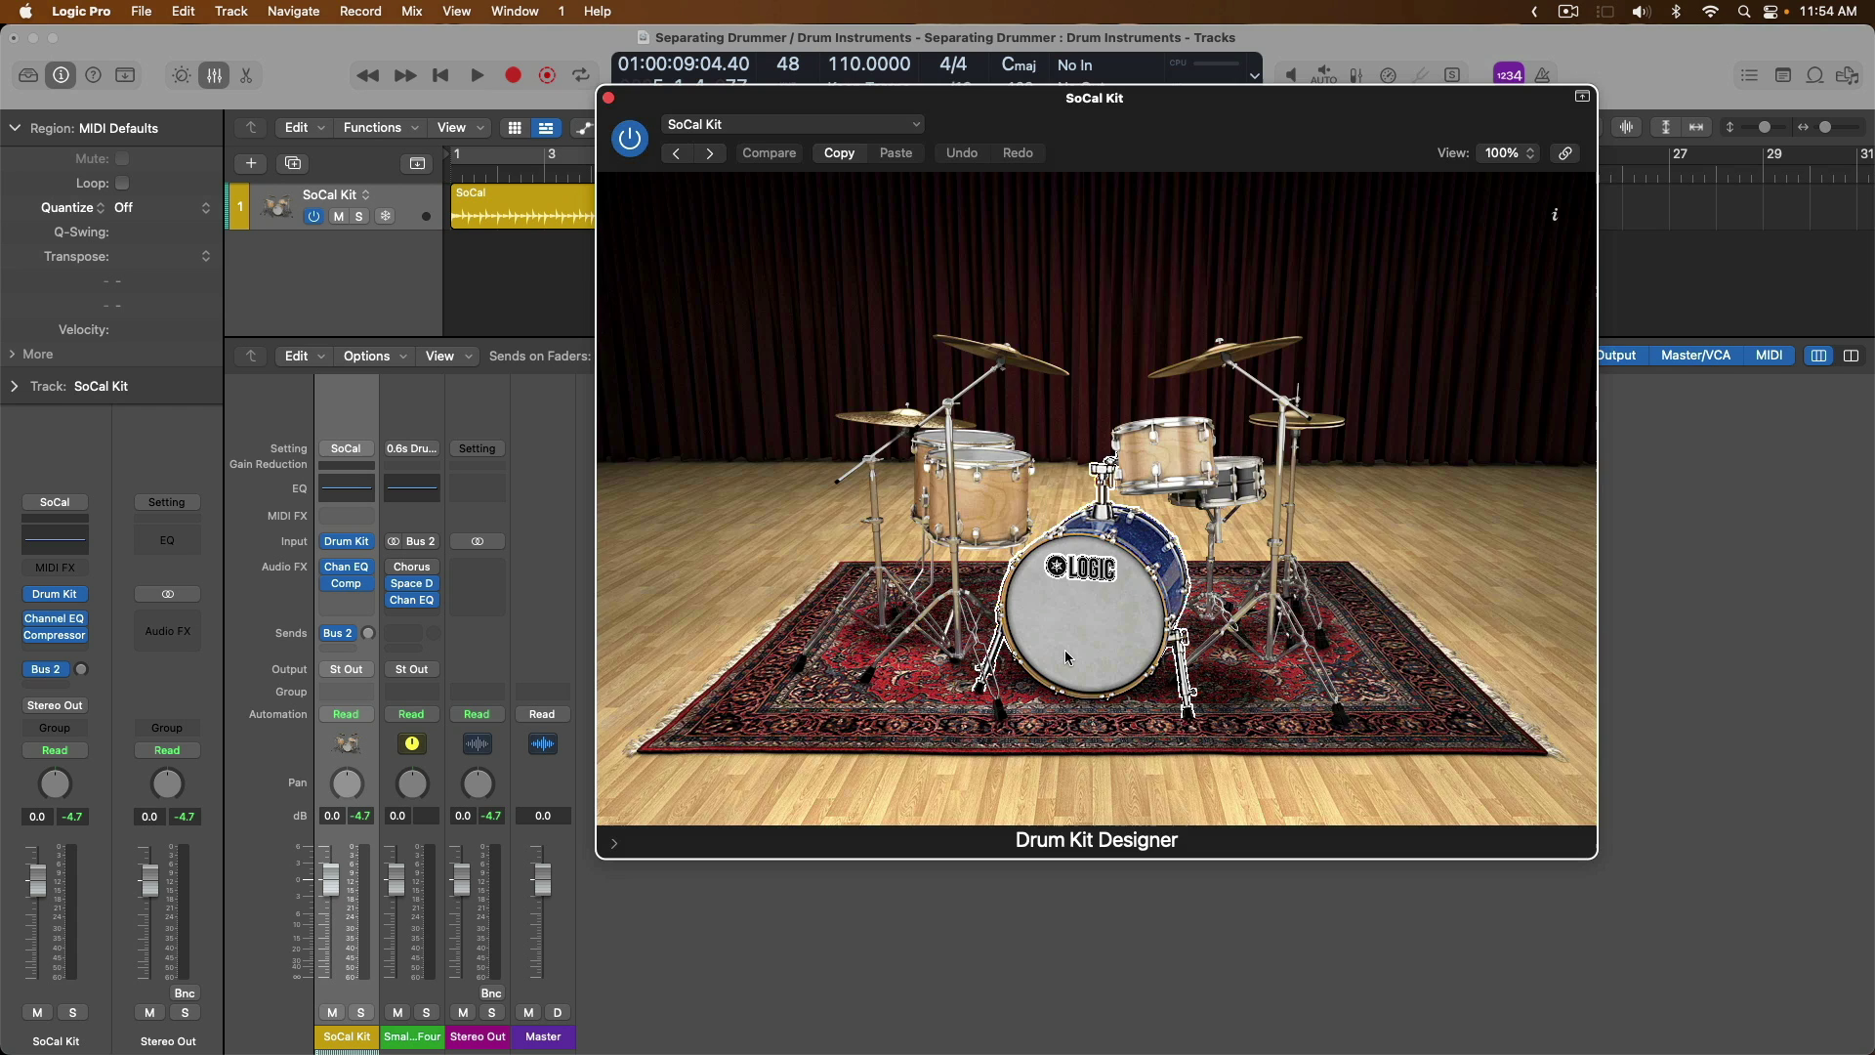
Select the kick drum and lower its gain to -9 dB, auditioning the result.
{"action": "left_click", "coordinate": [1065, 649]}
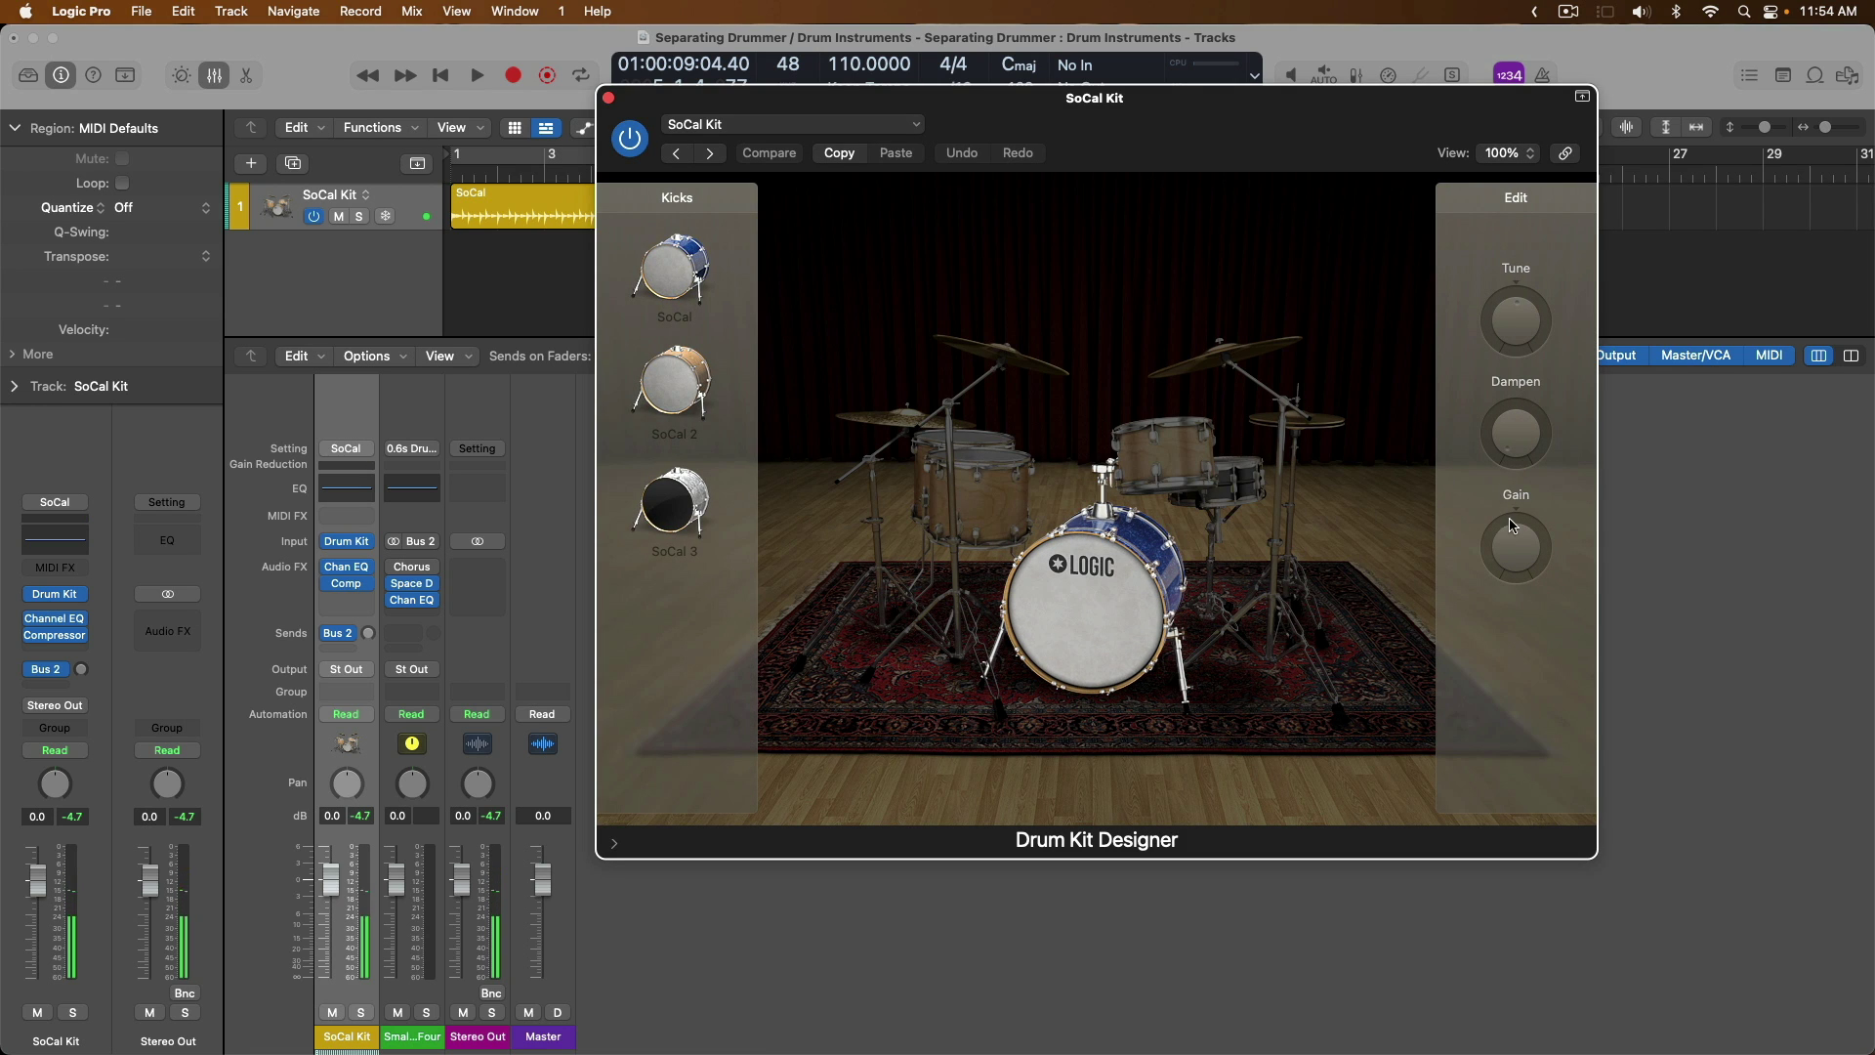
{"action": "left_click_drag", "start_coordinate": [1512, 525], "coordinate": [1504, 565]}
{"action": "left_click", "coordinate": [1086, 587]}
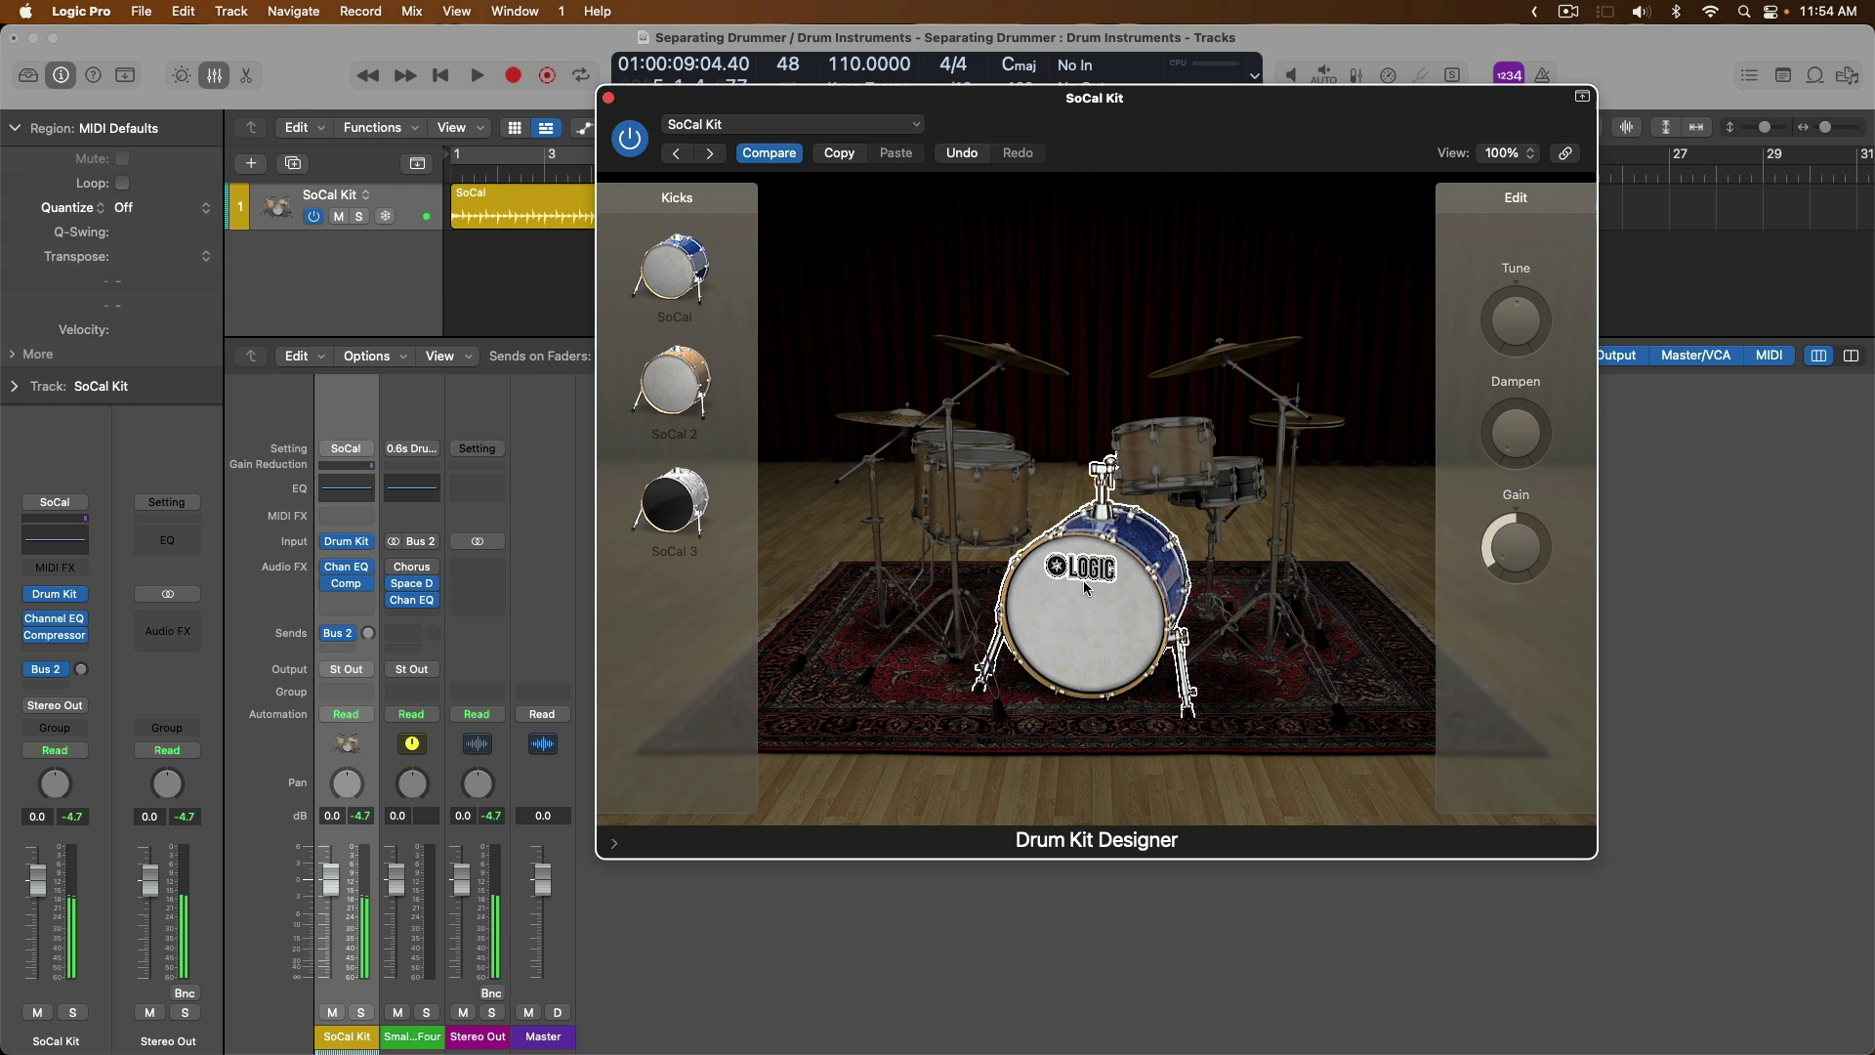
{"action": "left_click", "coordinate": [1118, 596]}
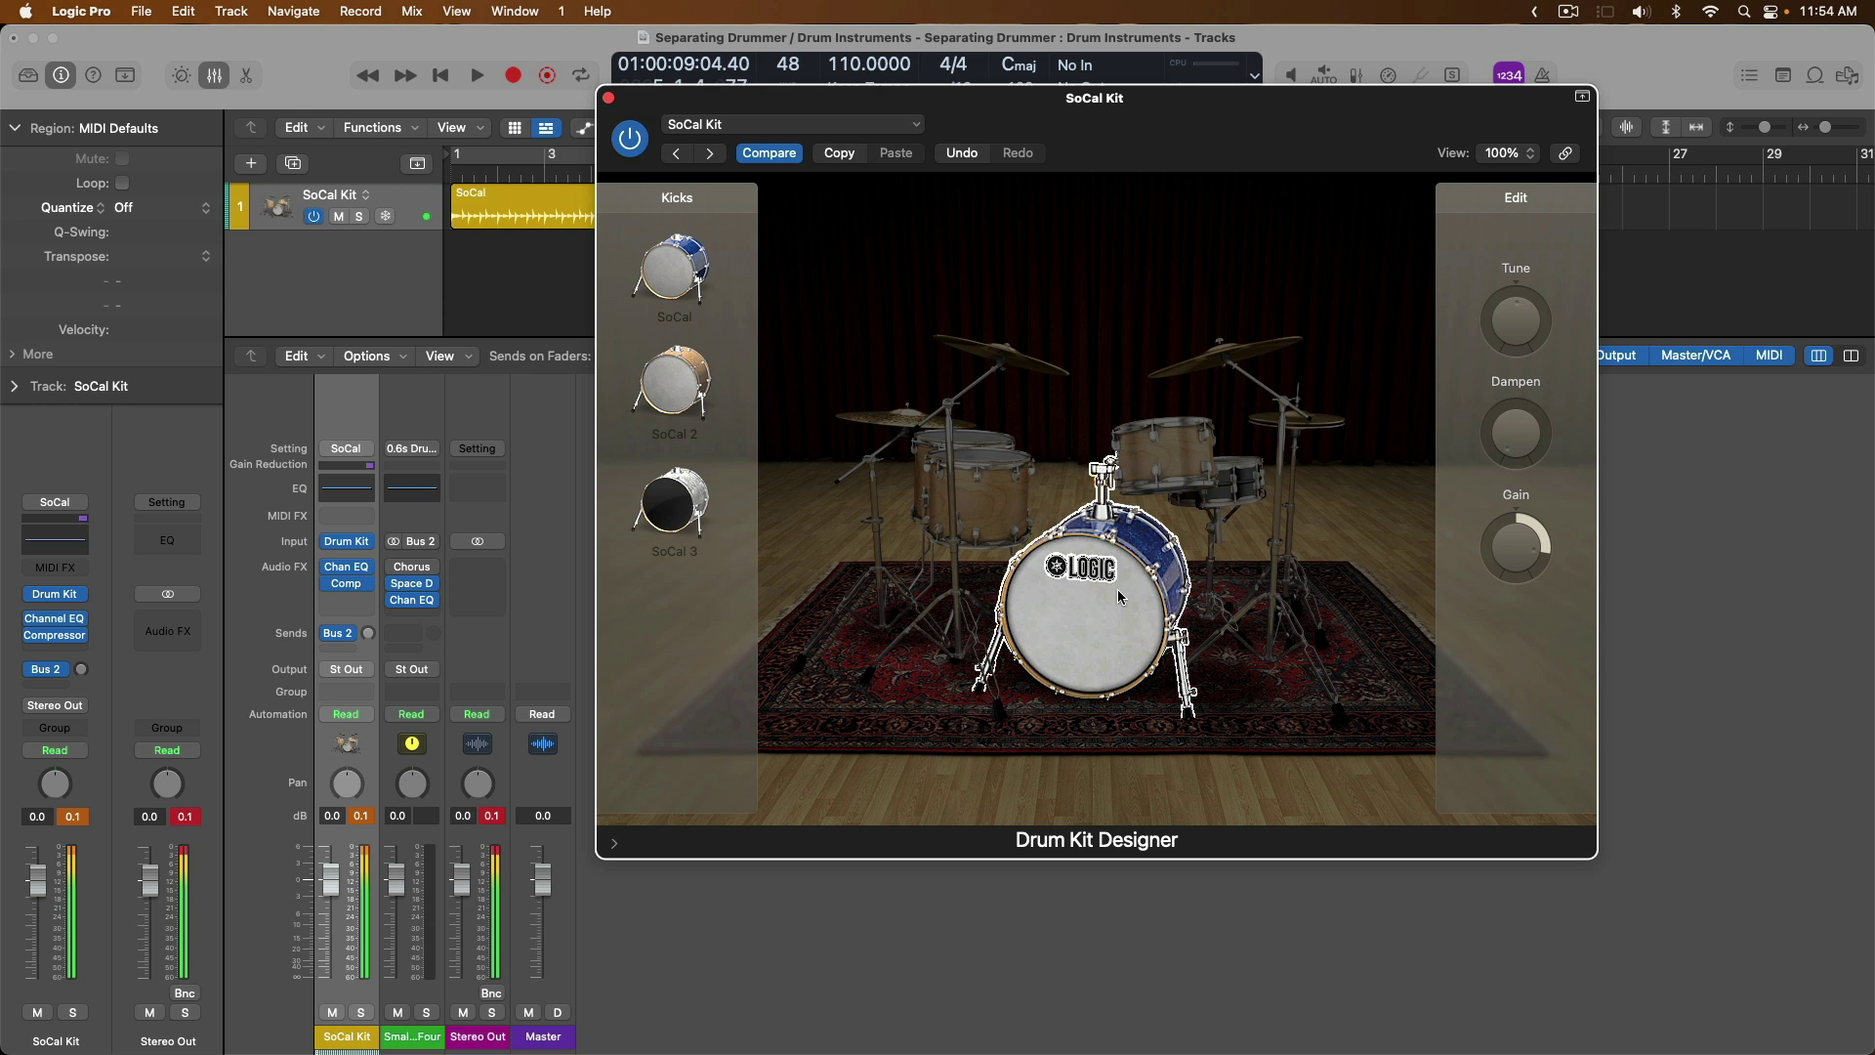
Increase the kick's dampening and audition it, then return Dampen to 0 %.
{"action": "mouse_move", "coordinate": [1520, 455]}
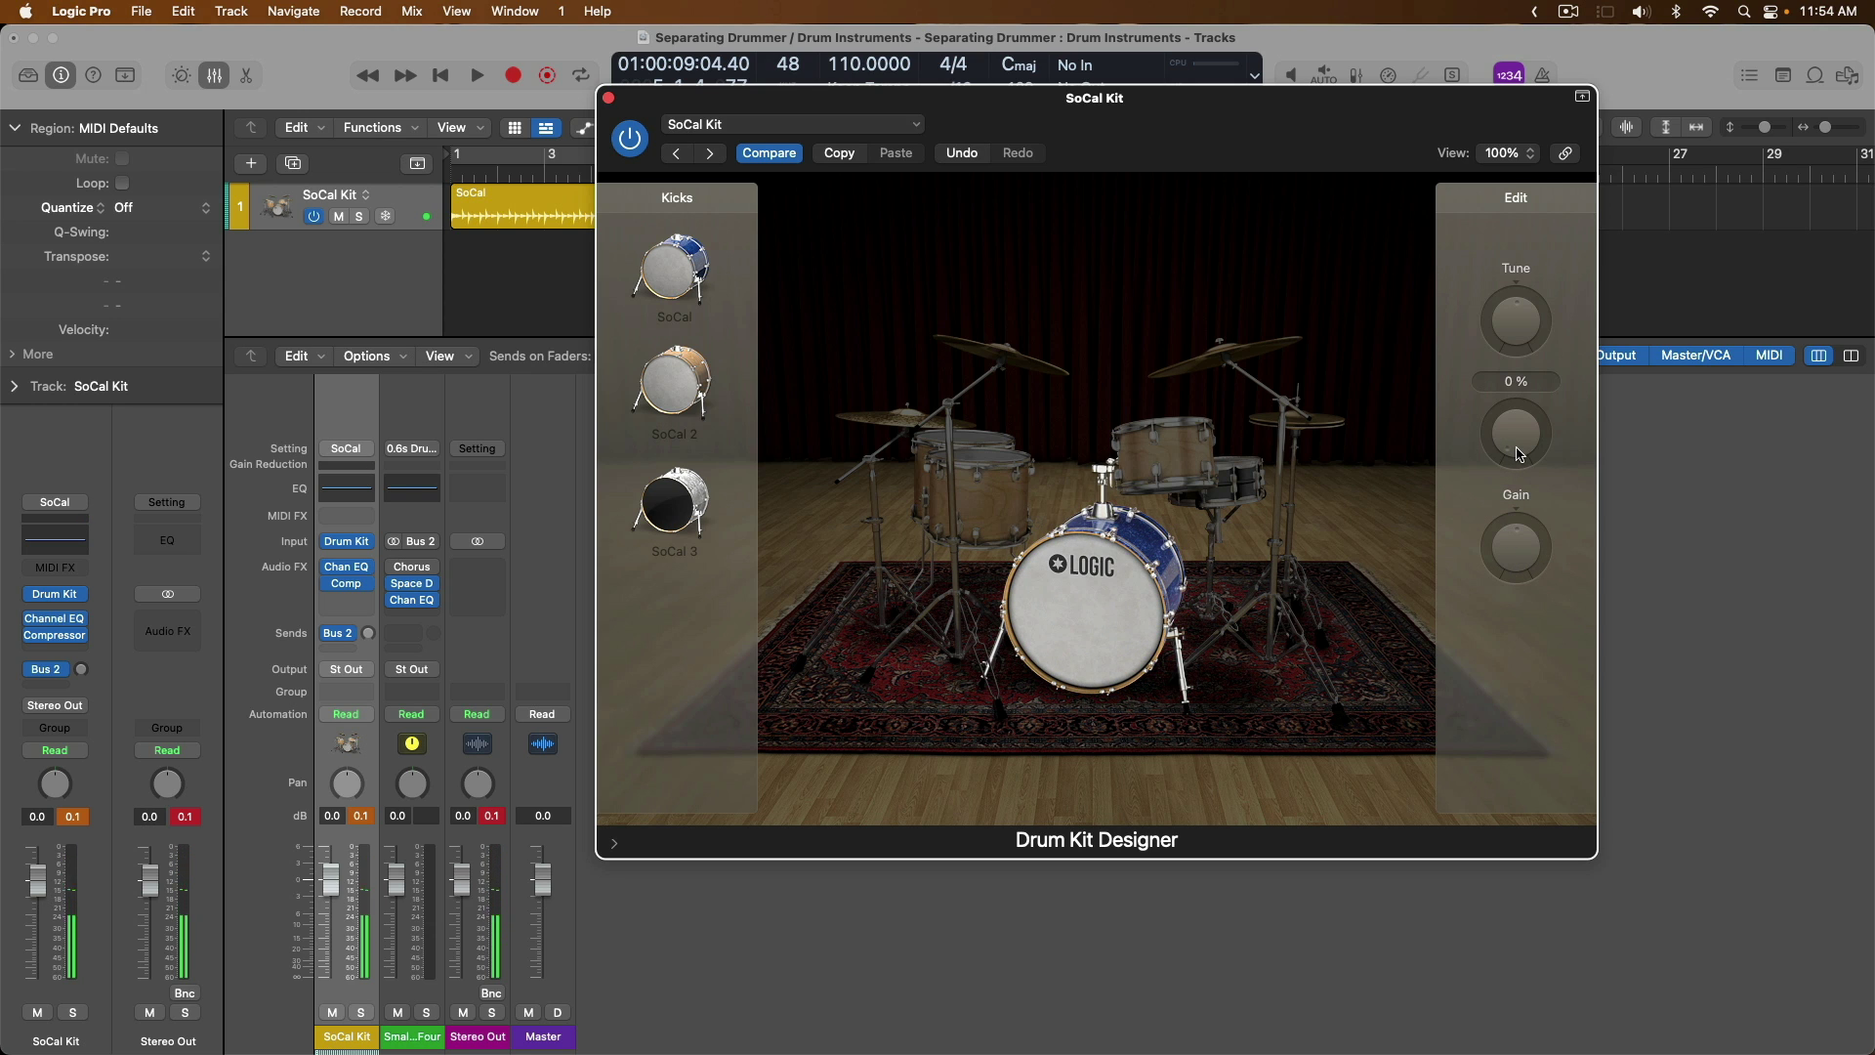
{"action": "left_click_drag", "start_coordinate": [1519, 456], "coordinate": [1471, 622]}
{"action": "left_click", "coordinate": [1088, 624]}
{"action": "left_click", "coordinate": [1035, 627]}
Audition the kick tuned lower and higher, reset Tune to 0 cent, and show then hide the extended settings.
{"action": "mouse_move", "coordinate": [1503, 326]}
{"action": "left_click_drag", "start_coordinate": [1503, 327], "coordinate": [1496, 283]}
{"action": "left_click", "coordinate": [1087, 613]}
{"action": "left_click", "coordinate": [1033, 635]}
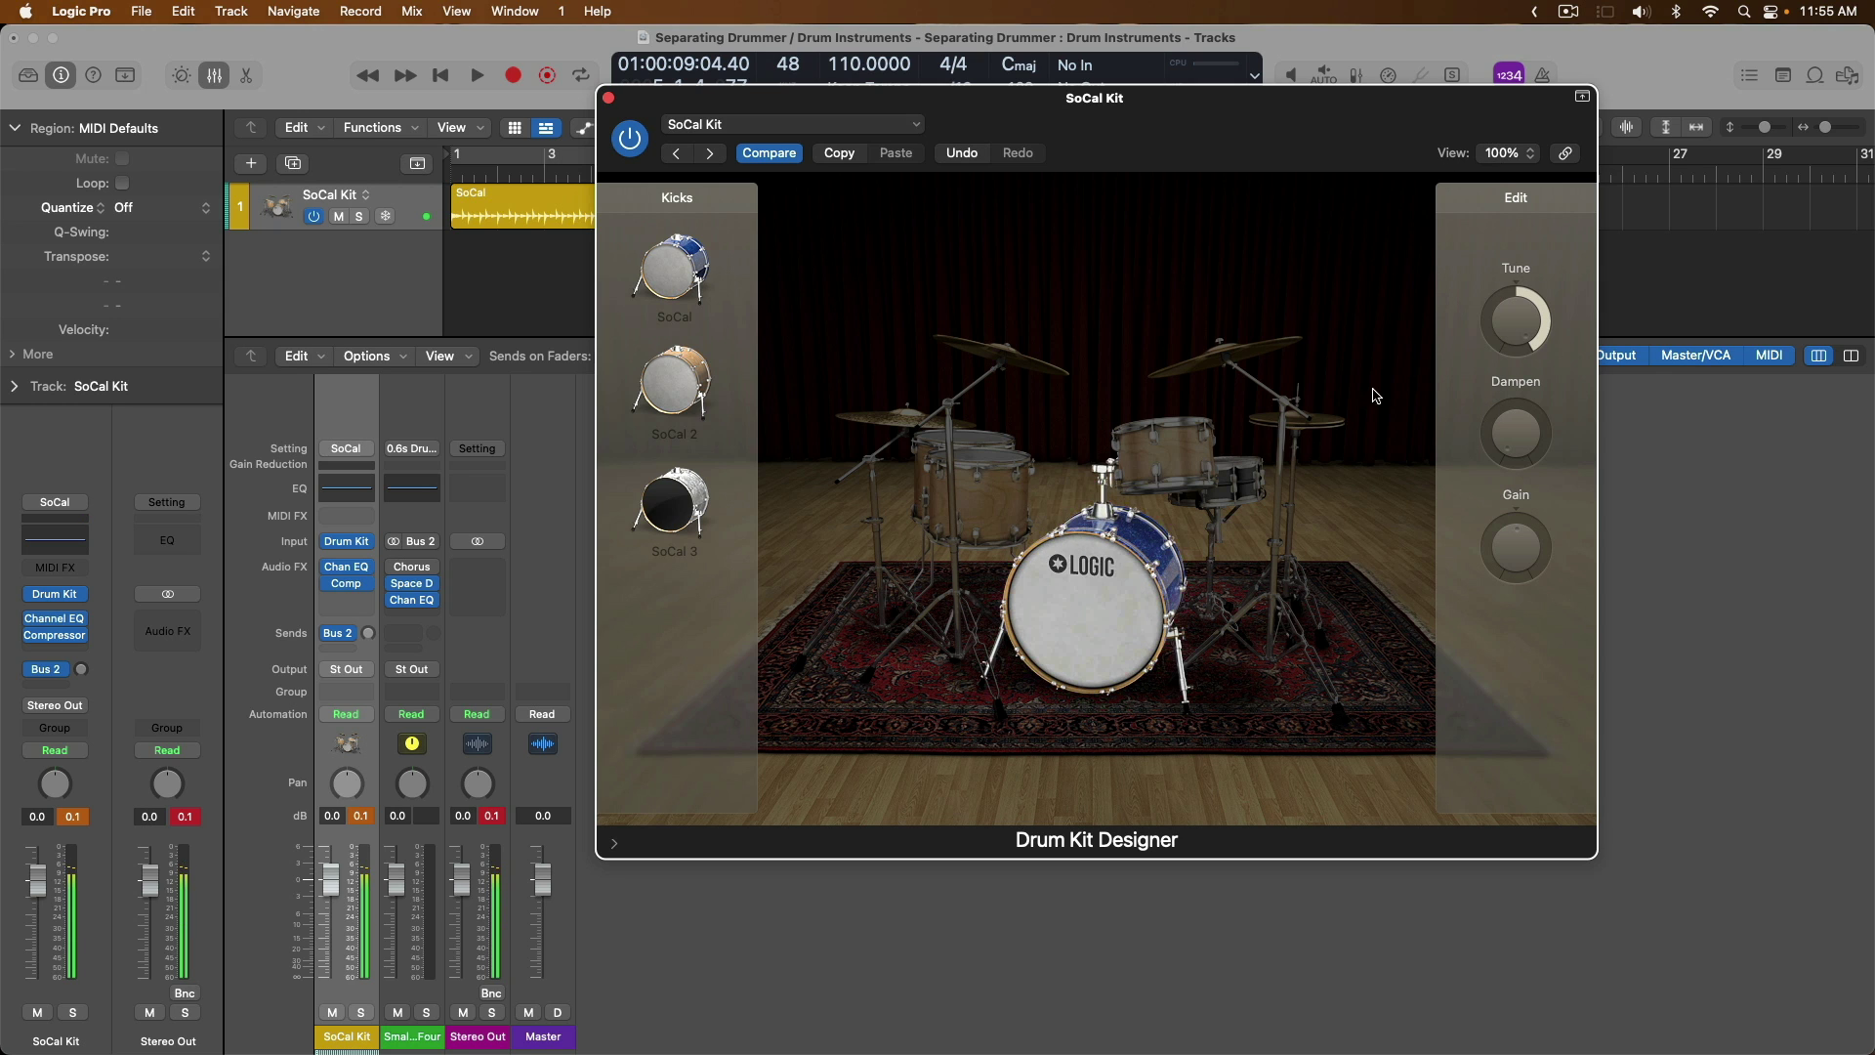
{"action": "left_click", "coordinate": [1503, 319], "text": "alt"}
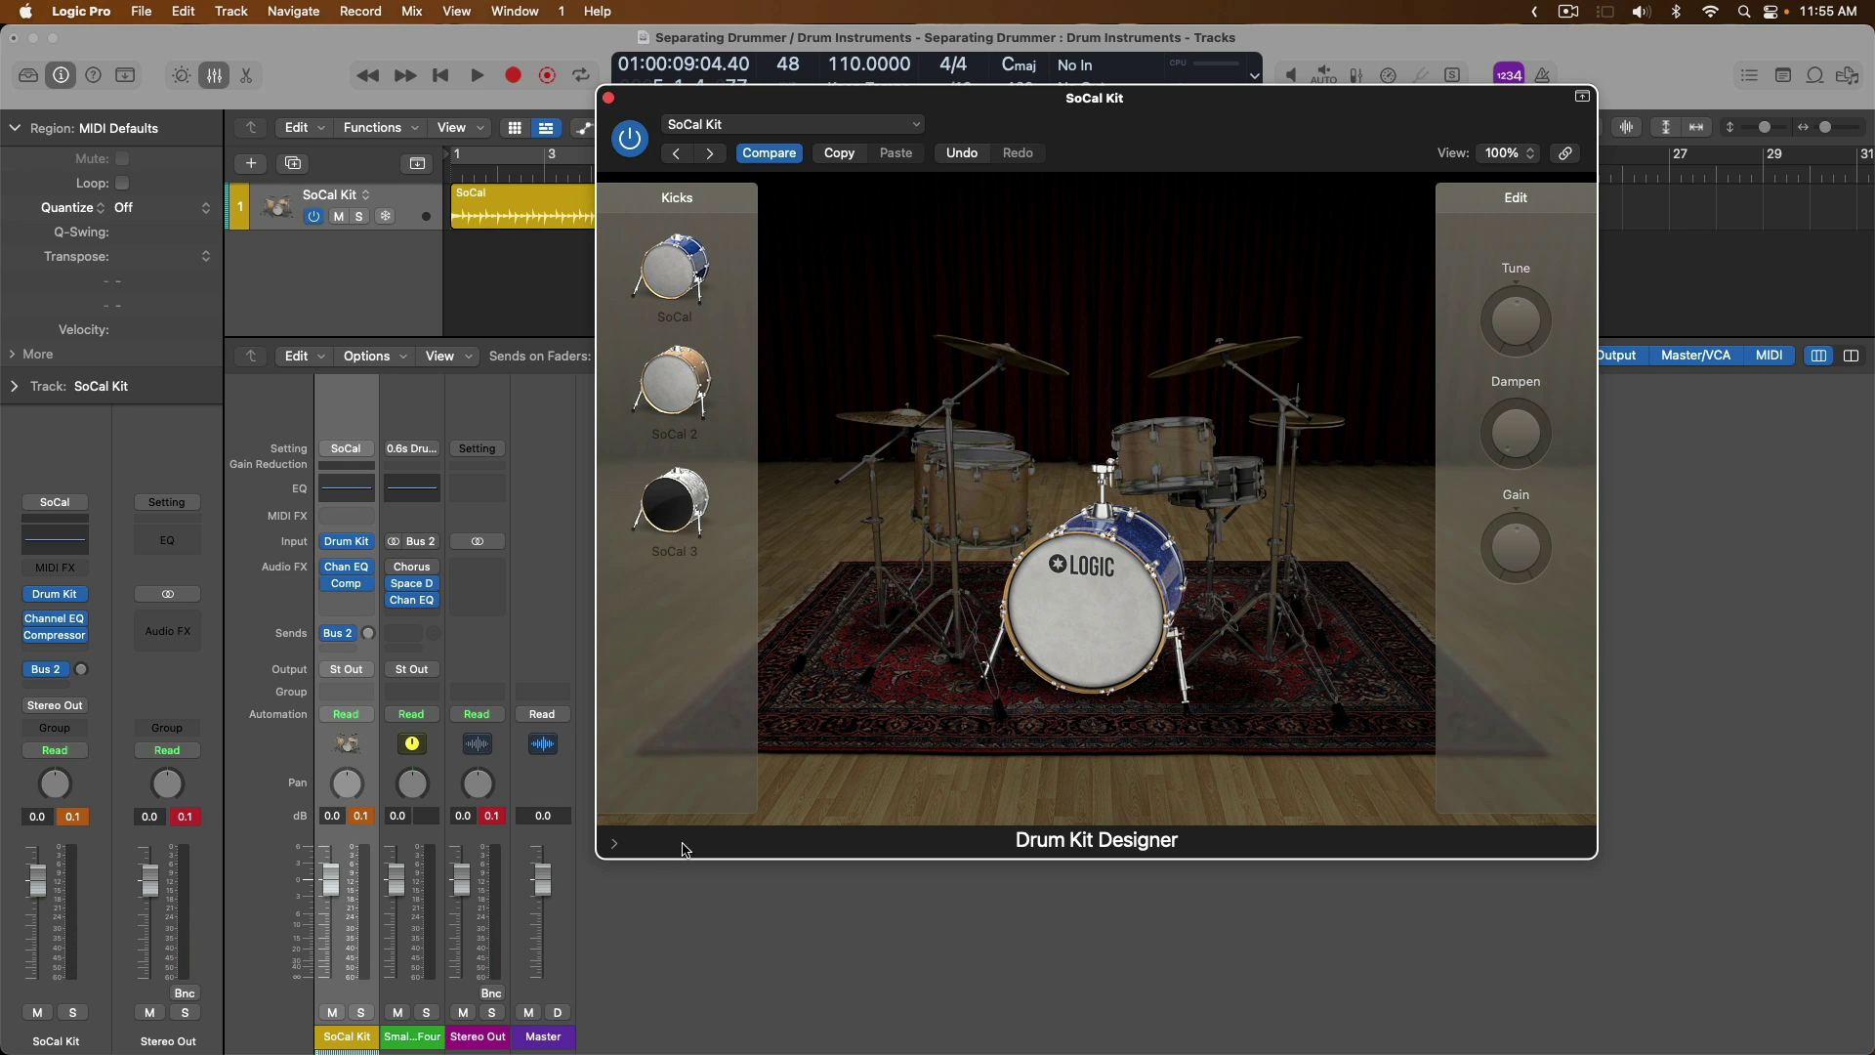
{"action": "left_click", "coordinate": [615, 845]}
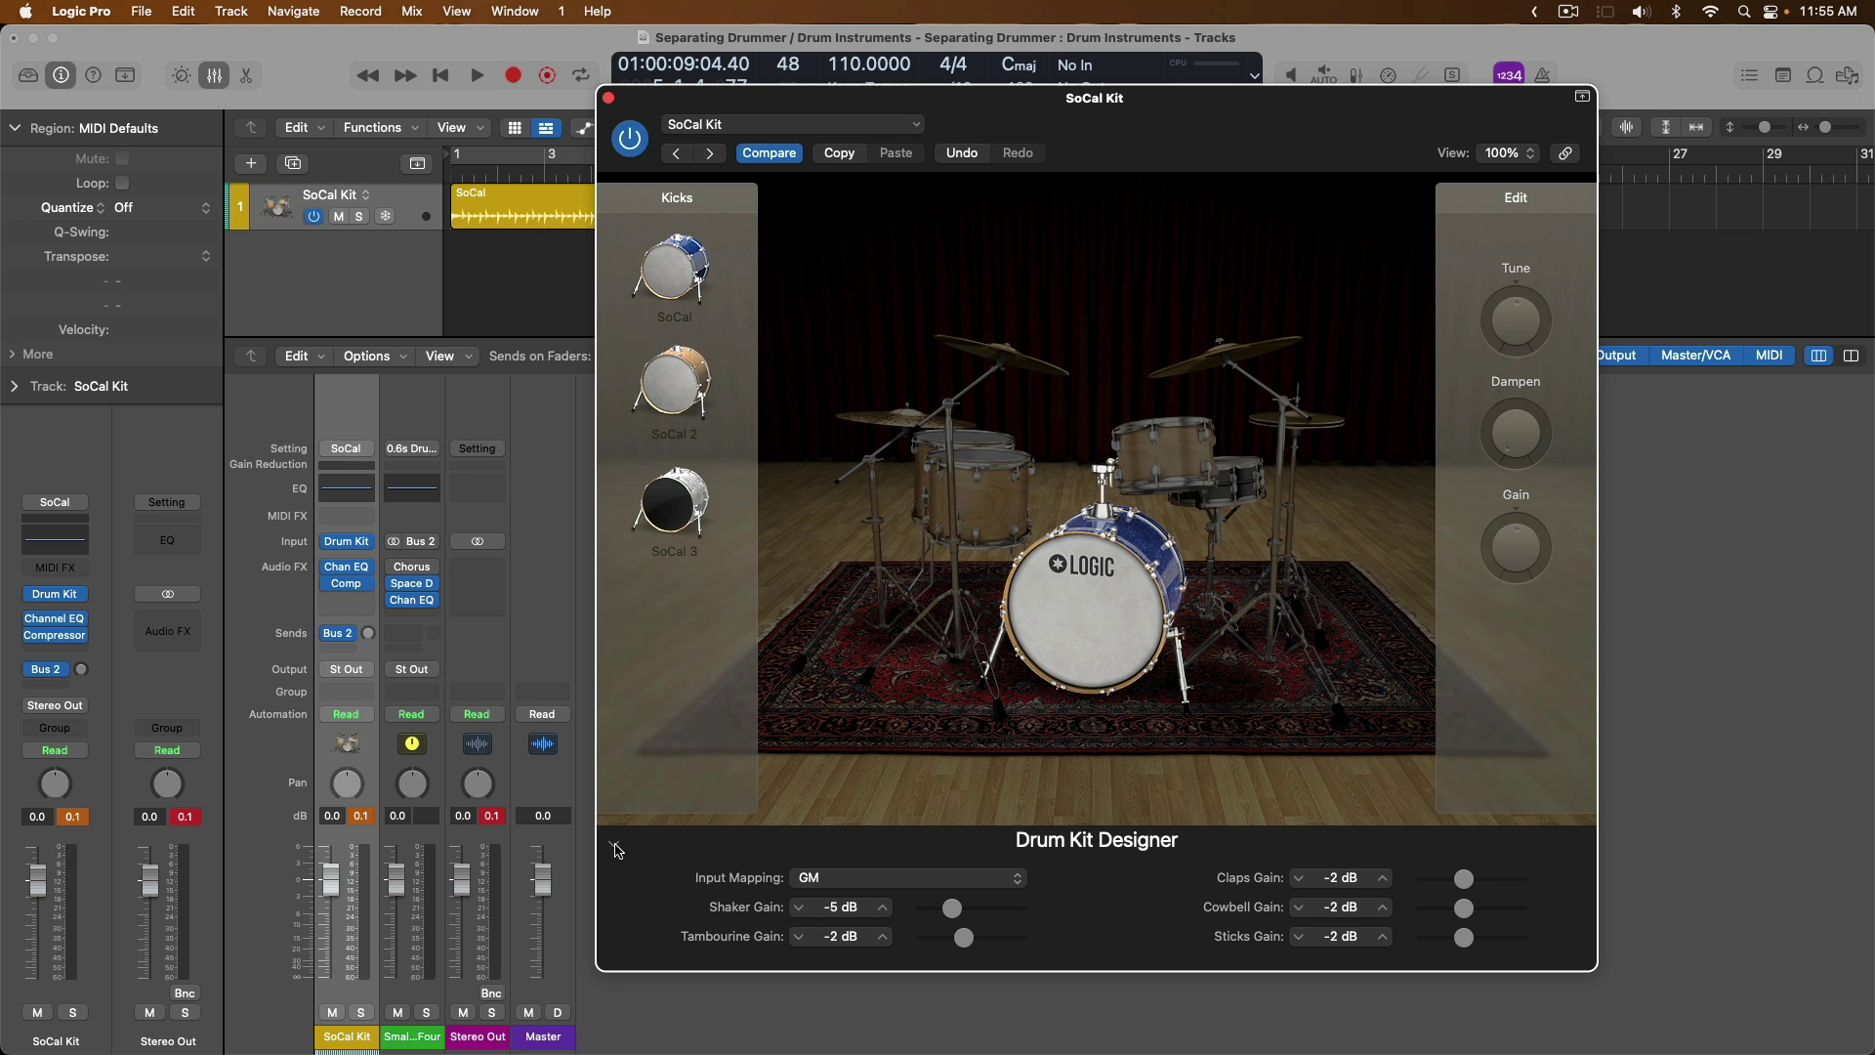
{"action": "left_click", "coordinate": [616, 847]}
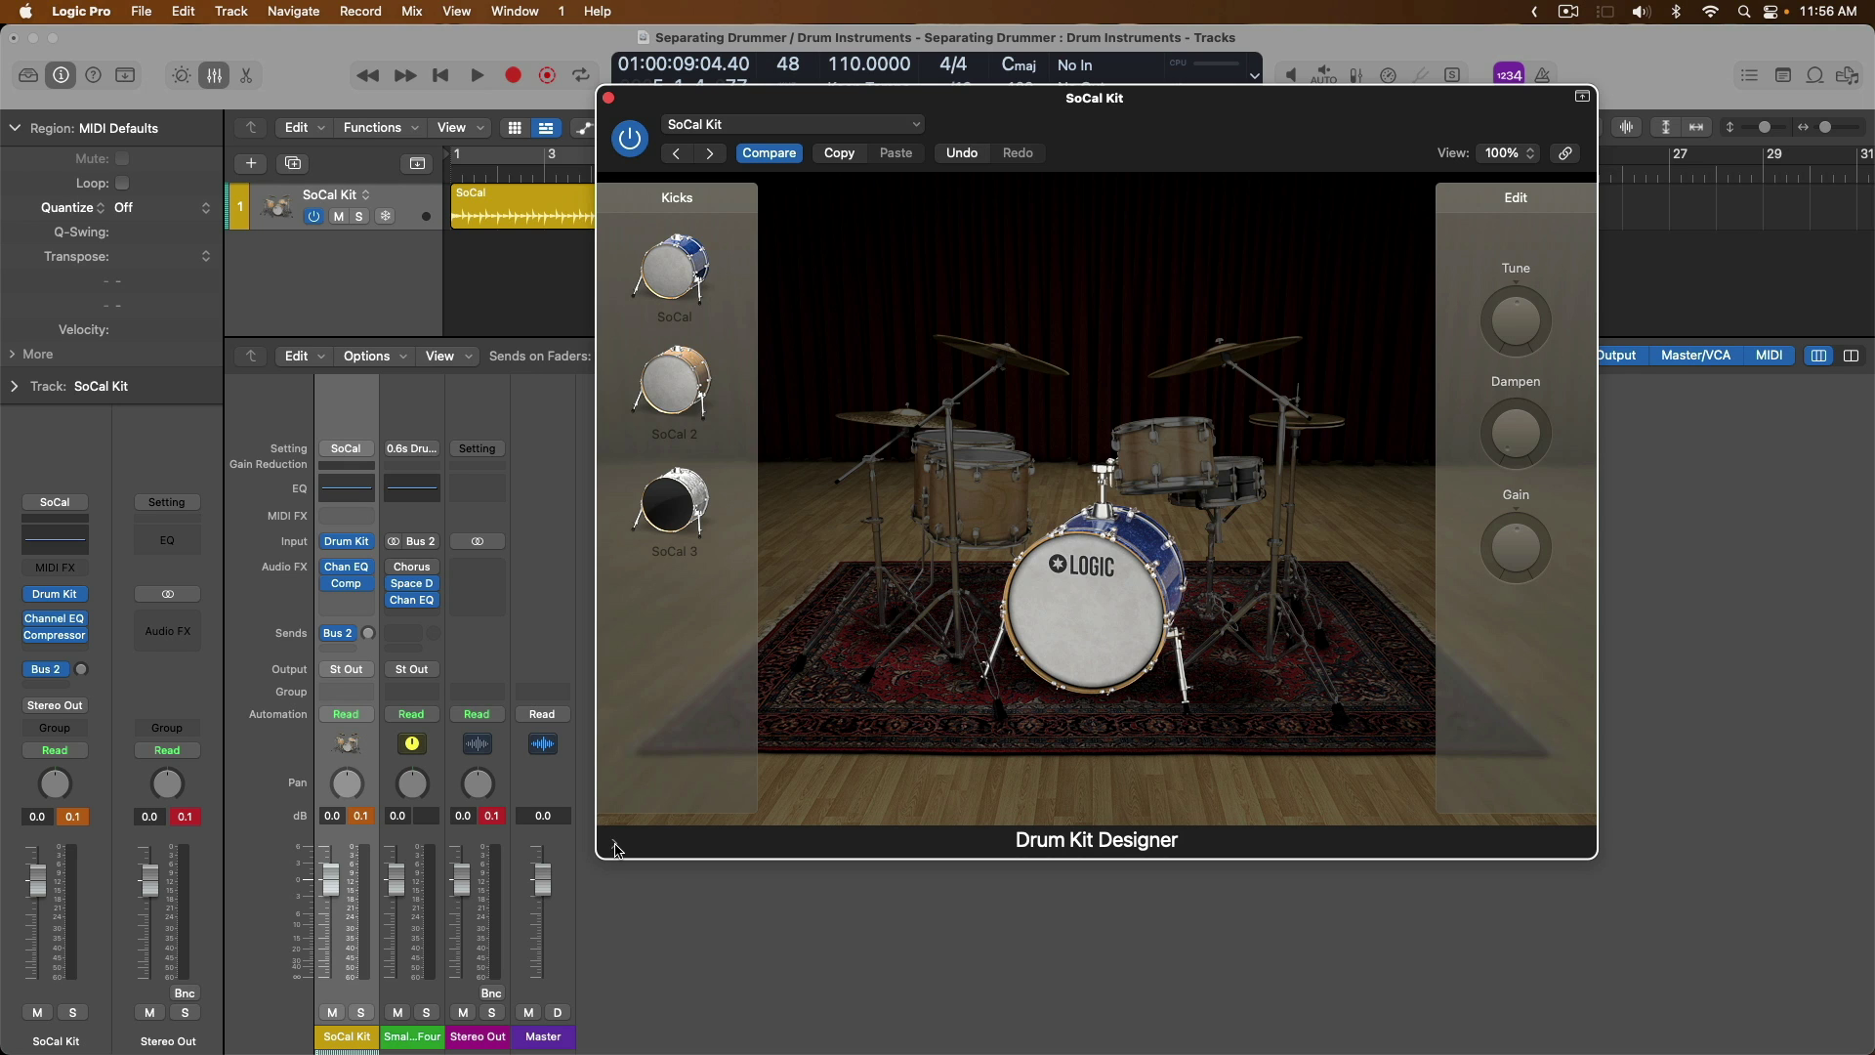
Close Drum Kit Designer and the Mixer, and open the Library.
{"action": "left_click", "coordinate": [607, 98]}
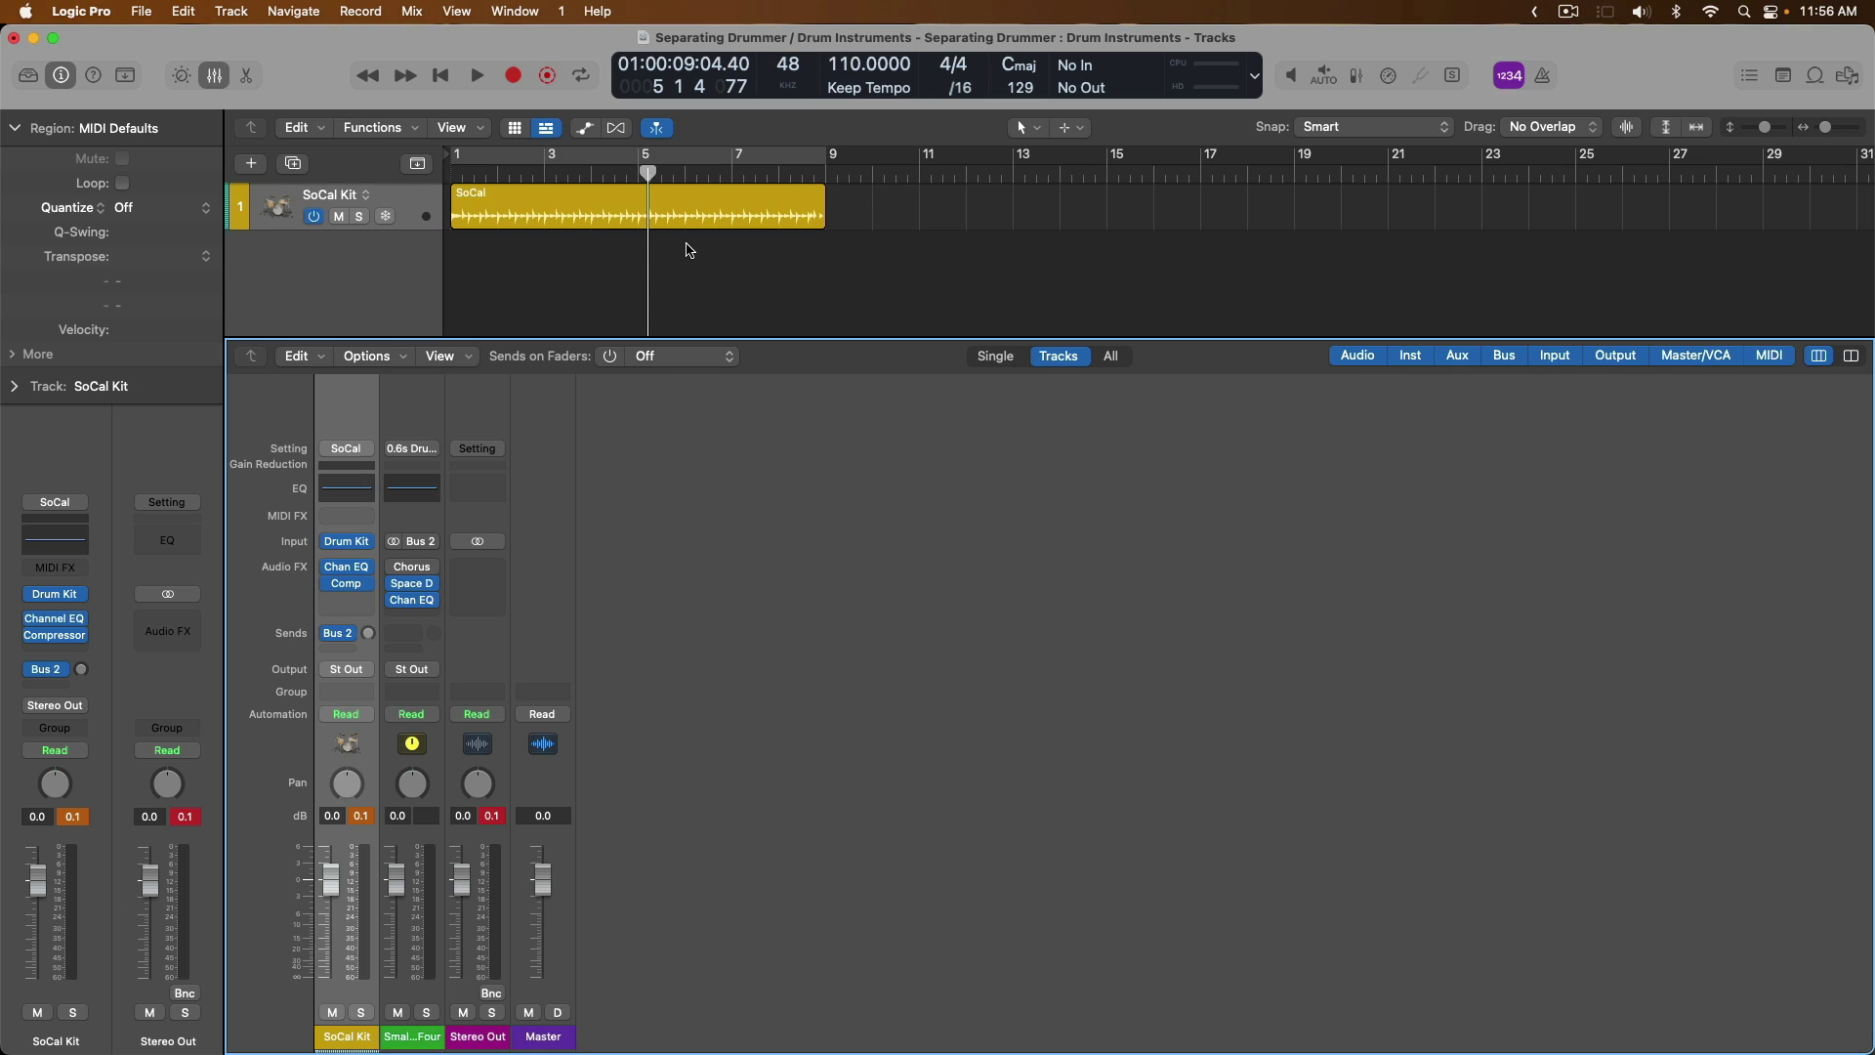
{"action": "key", "text": "x"}
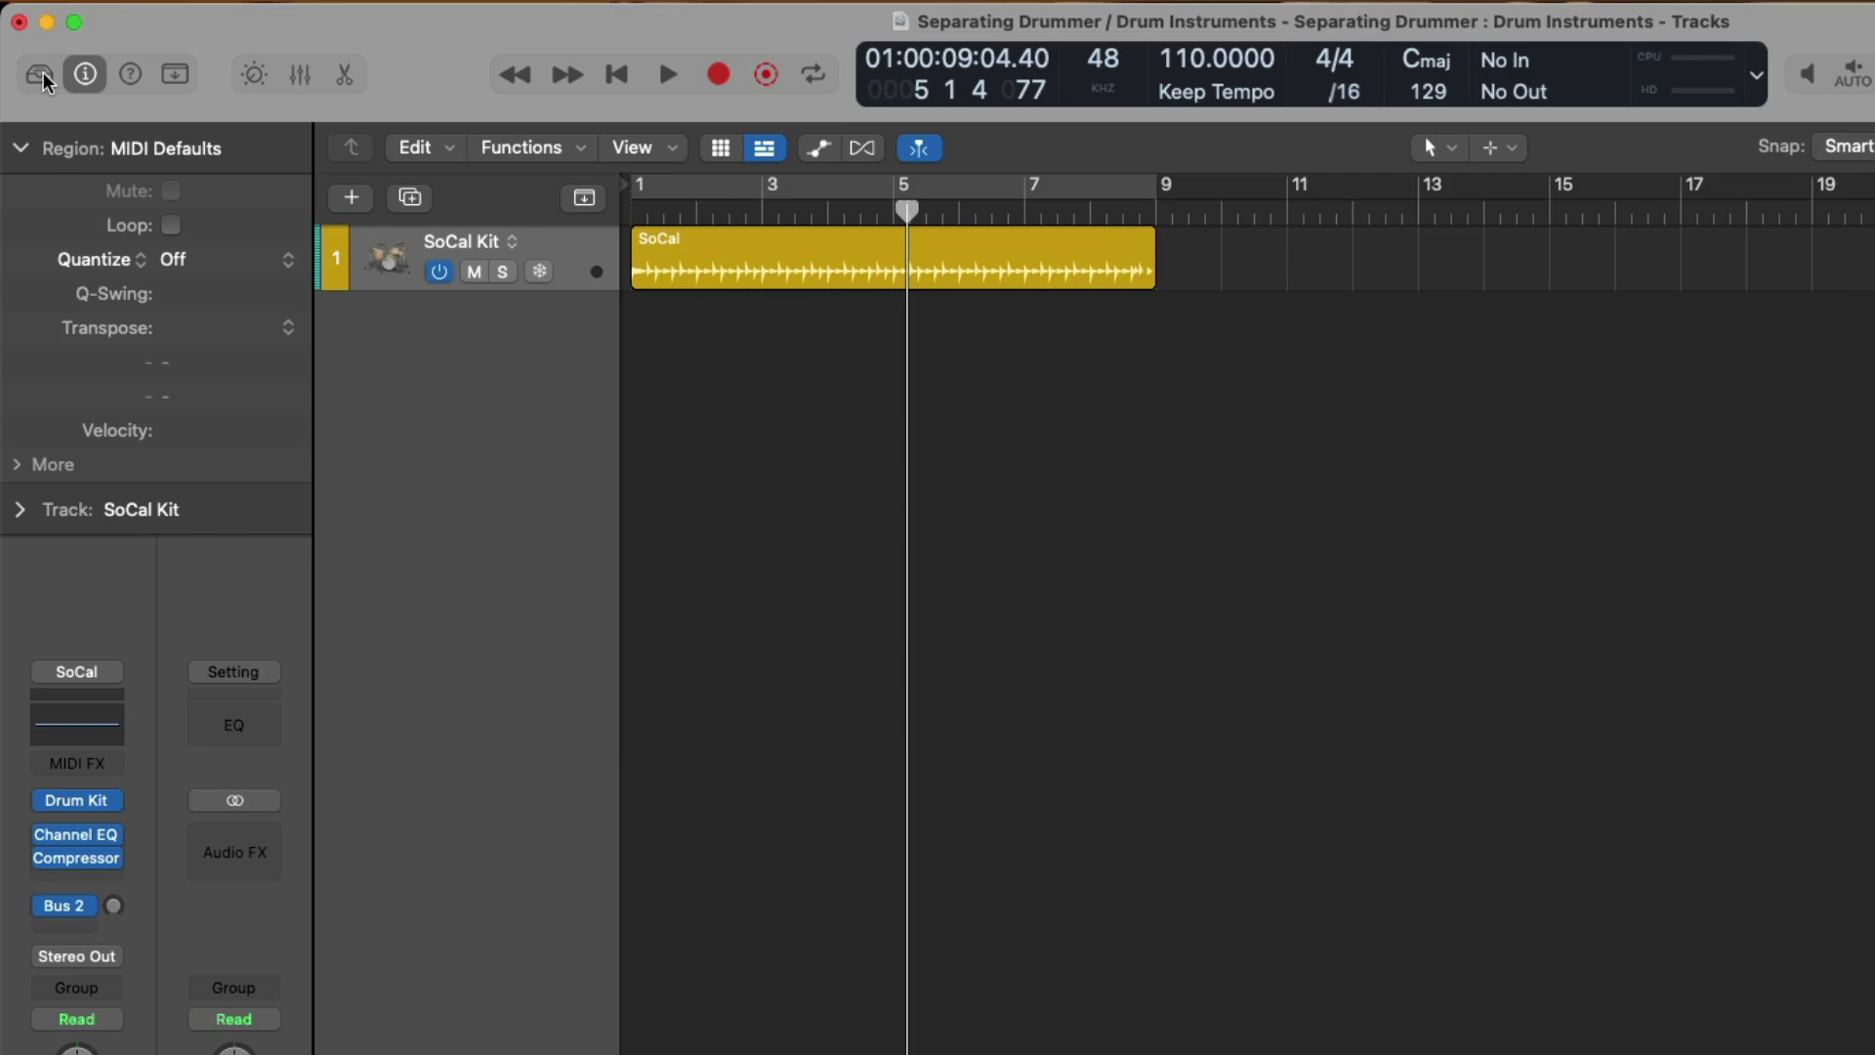
{"action": "left_click", "coordinate": [41, 77]}
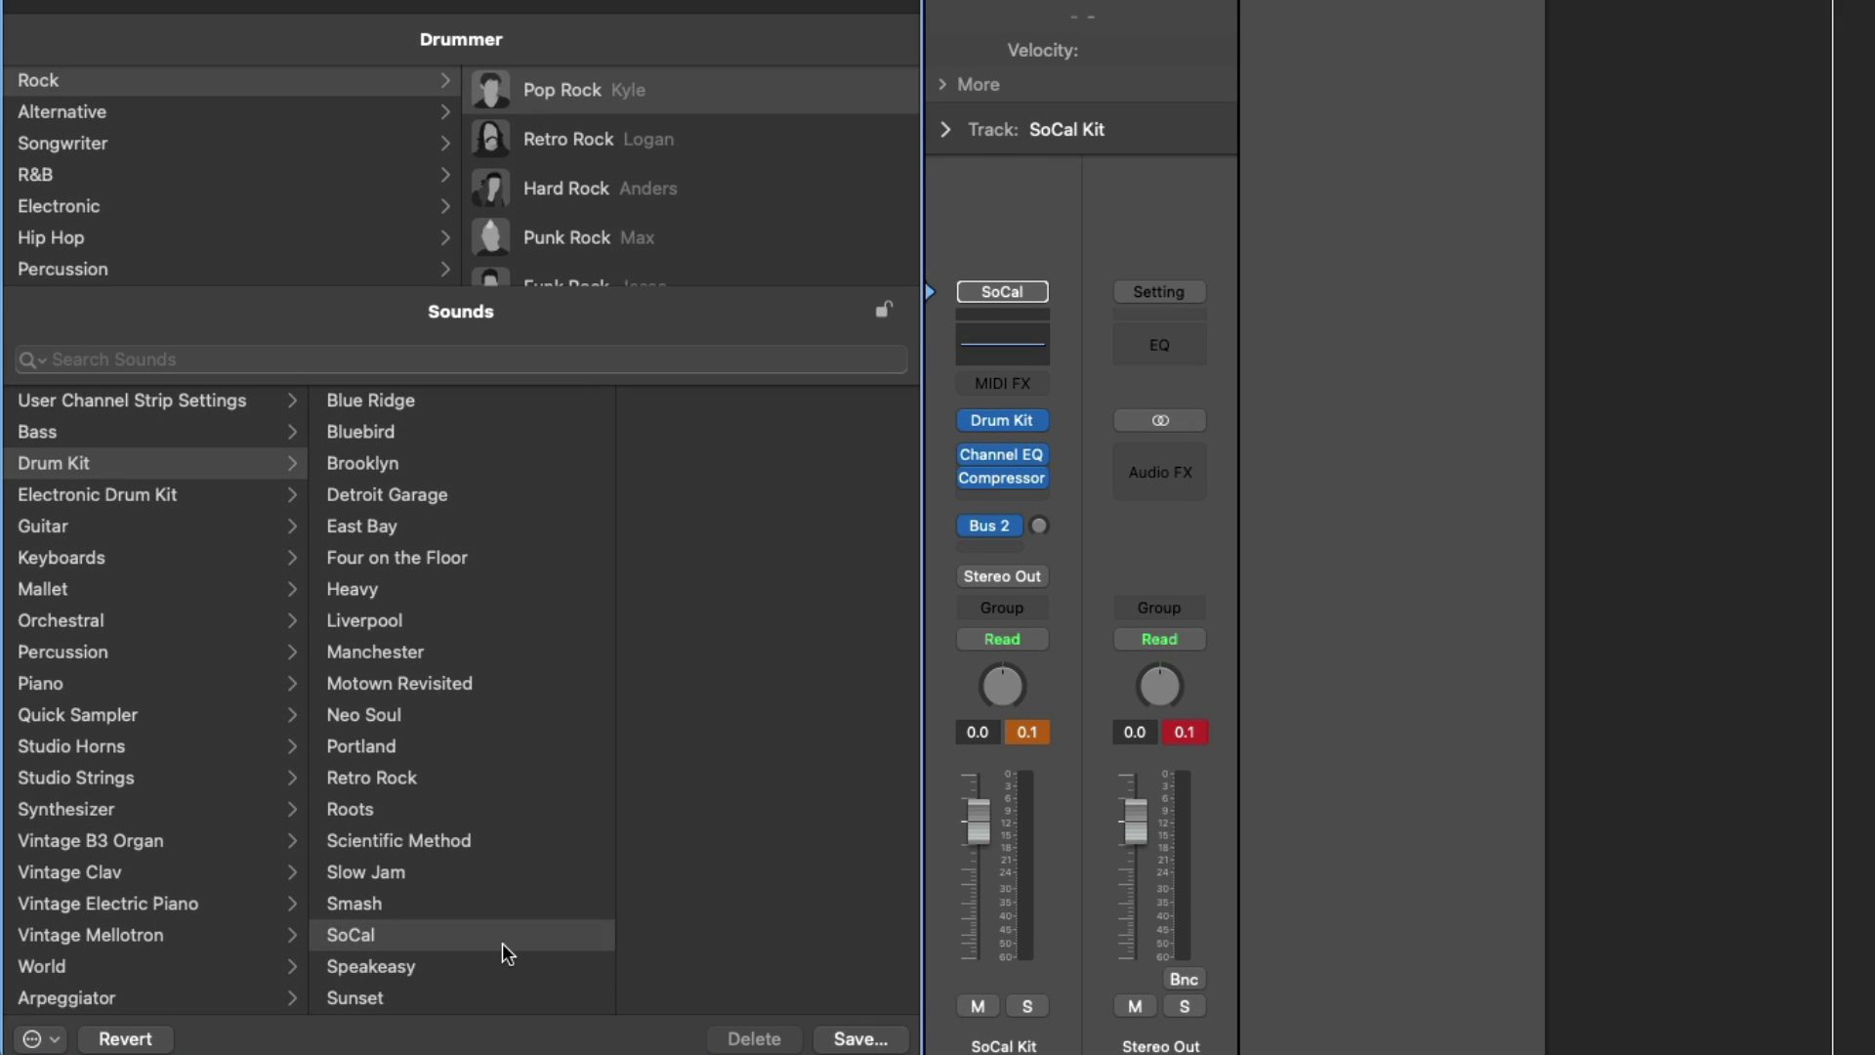
{"action": "scroll", "coordinate": [502, 941], "scroll_direction": "down", "scroll_amount": 2}
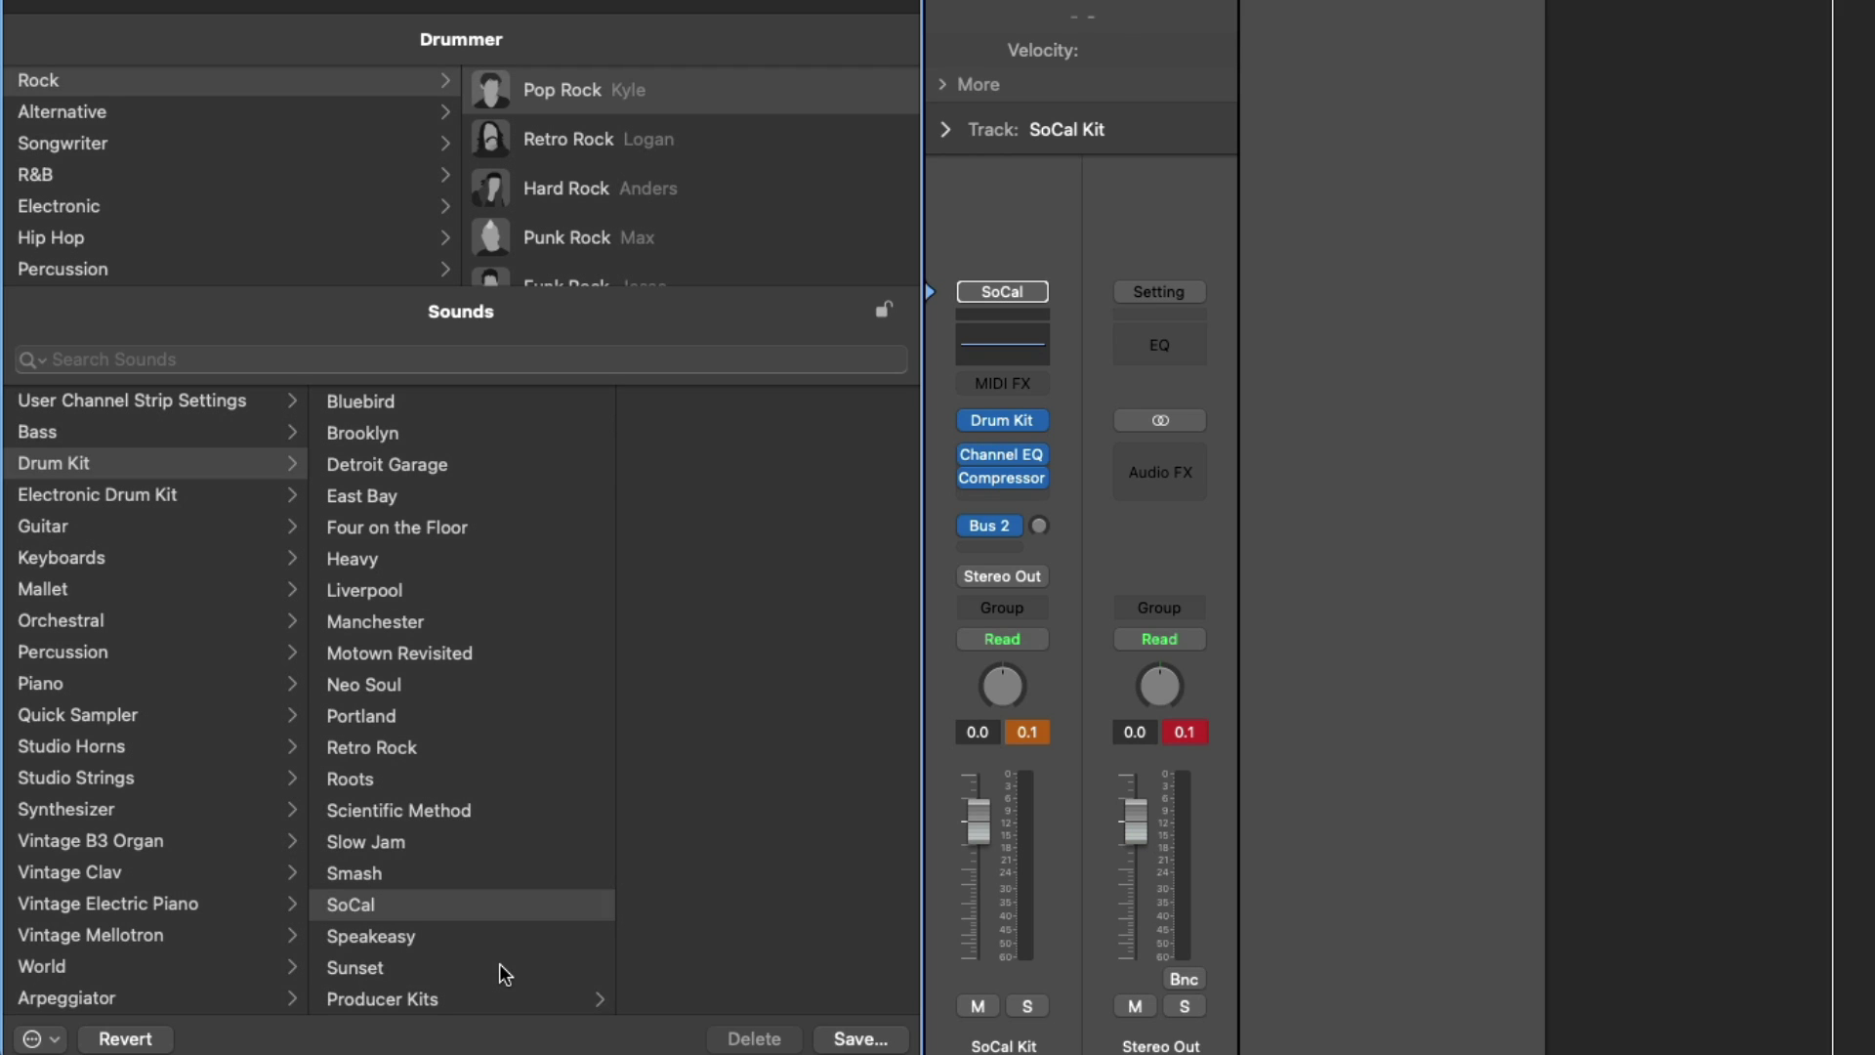
Browse the Drum Kit > Producer Kits sounds, including SoCal+ and Sunset+.
{"action": "left_click", "coordinate": [494, 998]}
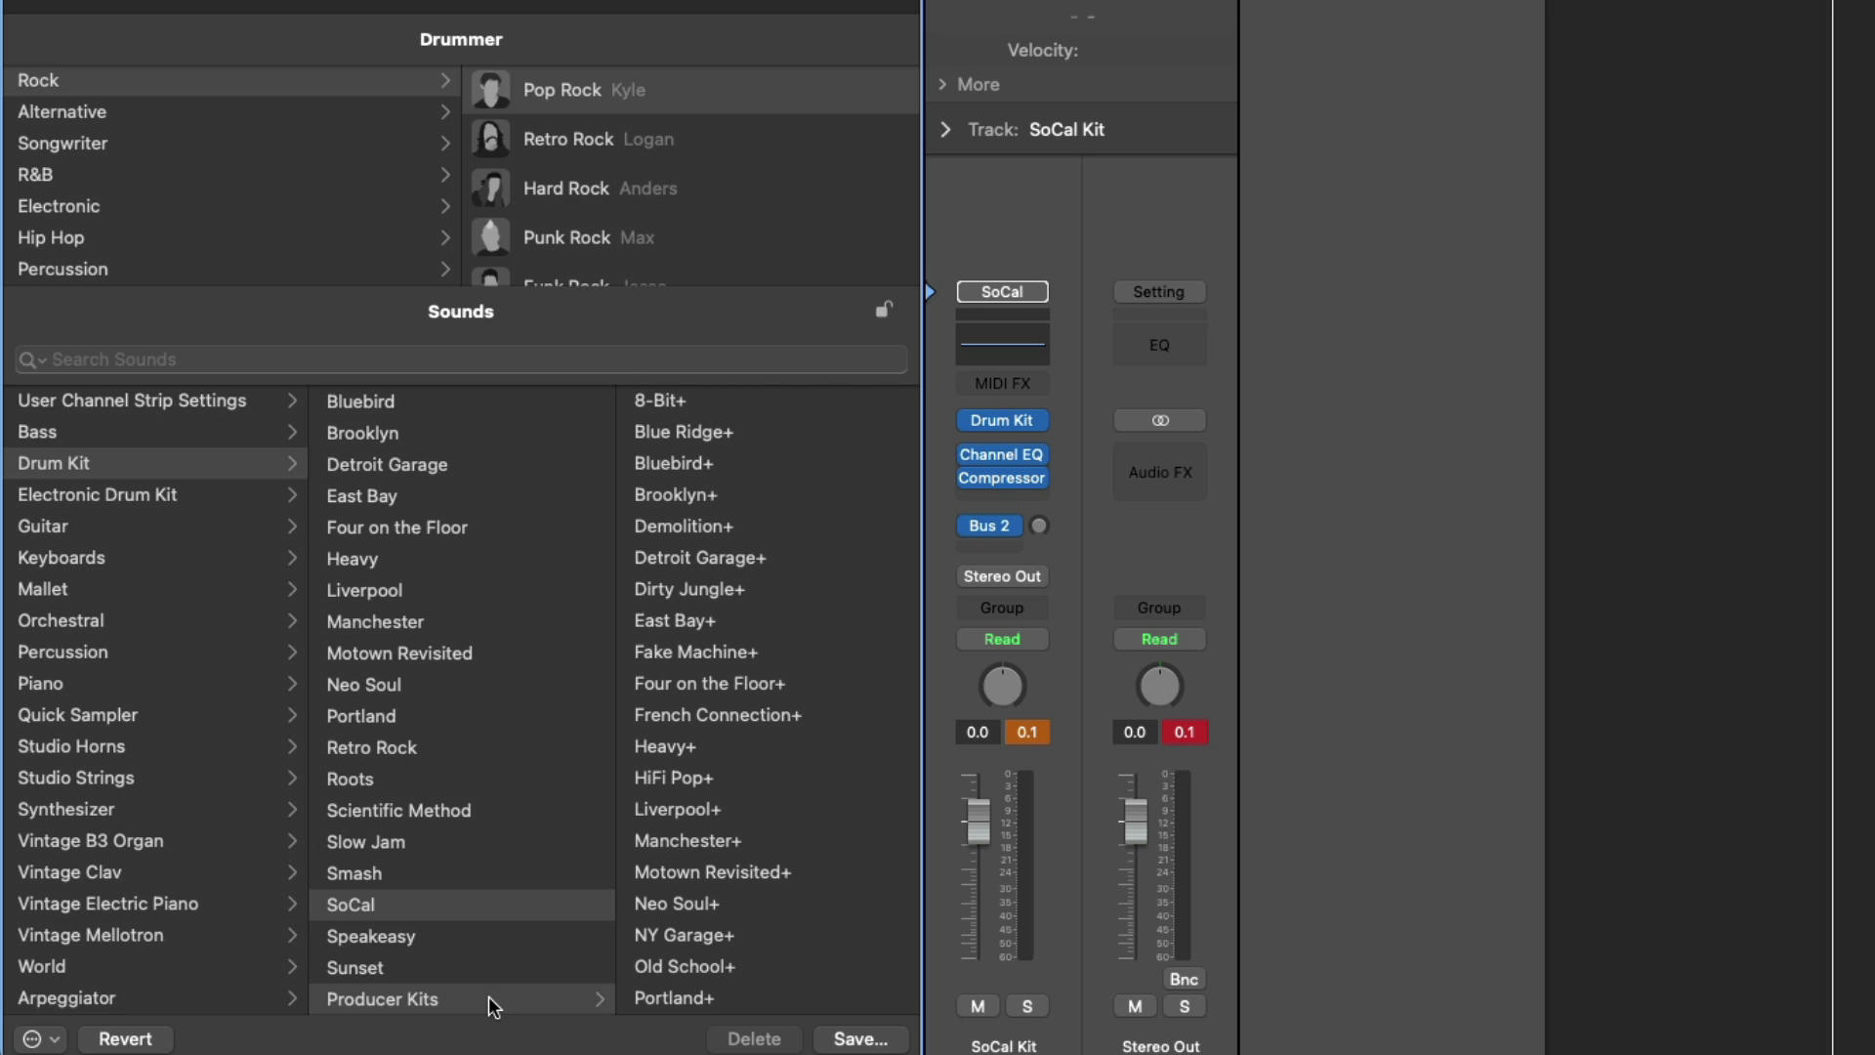
{"action": "scroll", "coordinate": [791, 869], "scroll_direction": "down", "scroll_amount": 5}
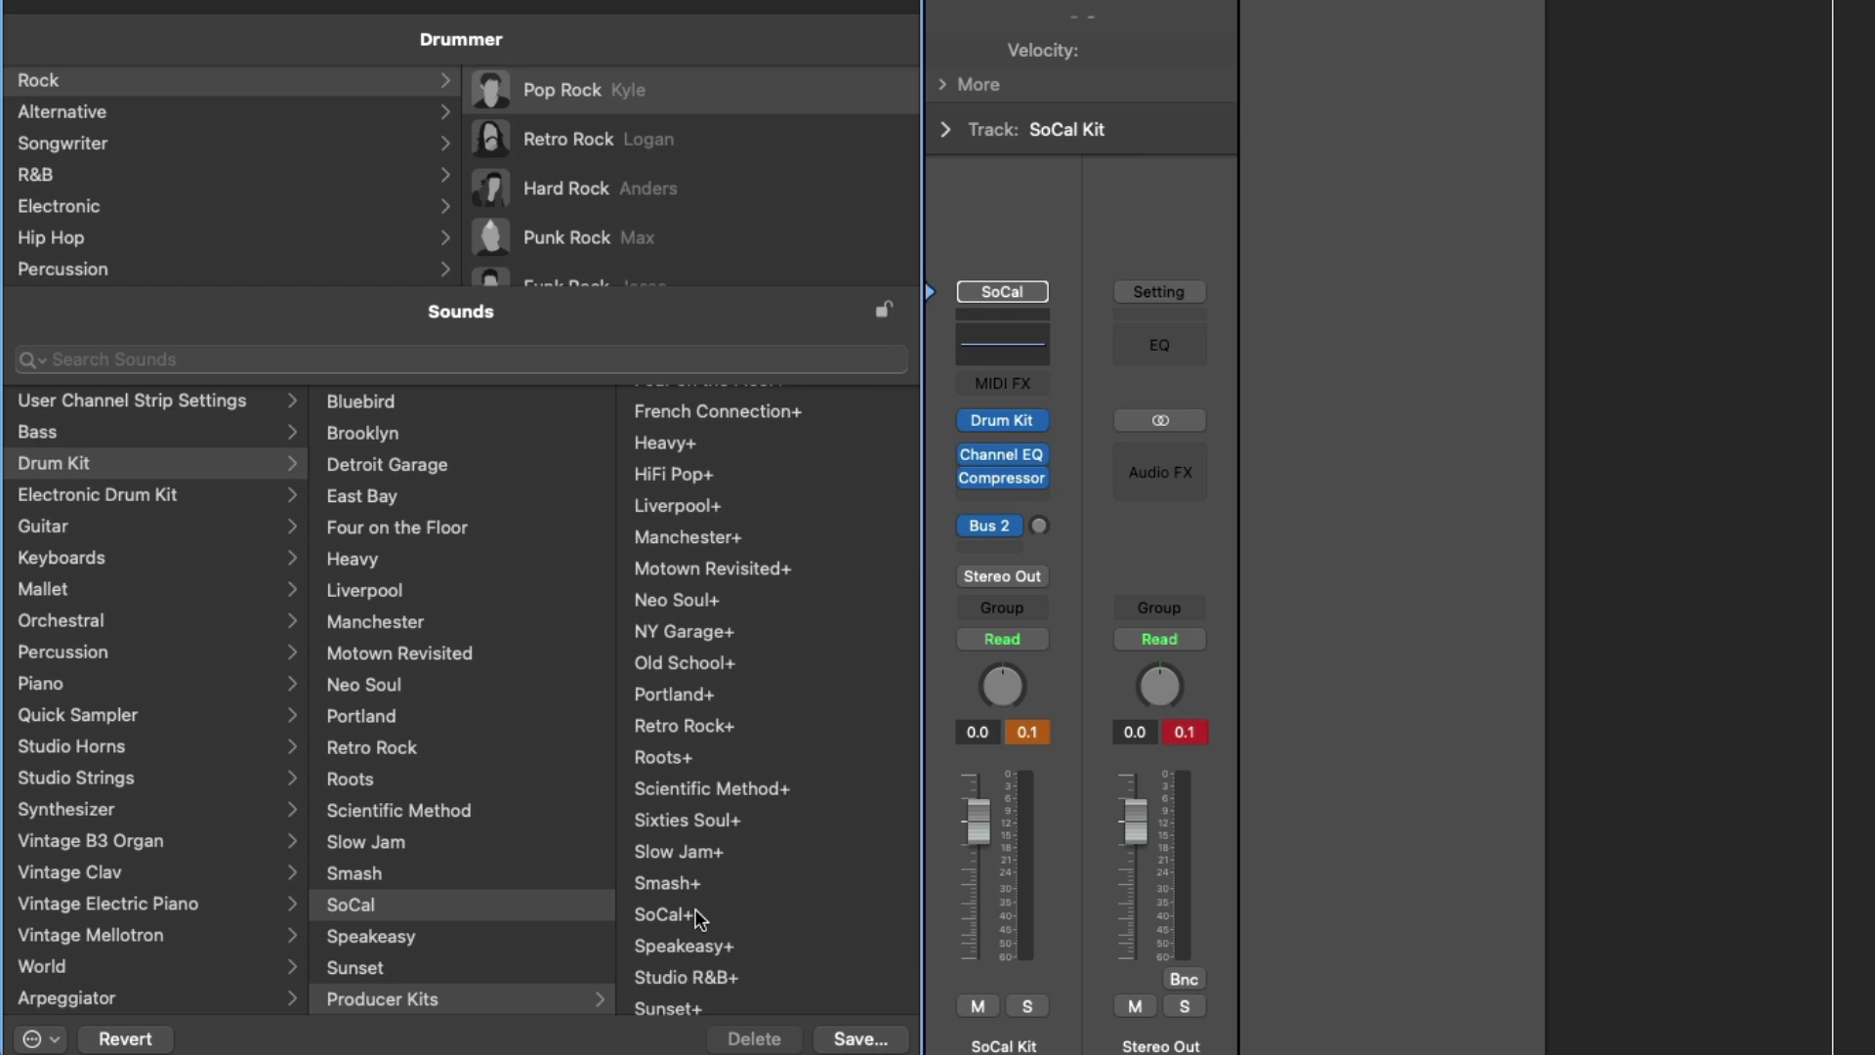
{"action": "scroll", "coordinate": [496, 603], "scroll_direction": "up", "scroll_amount": 1}
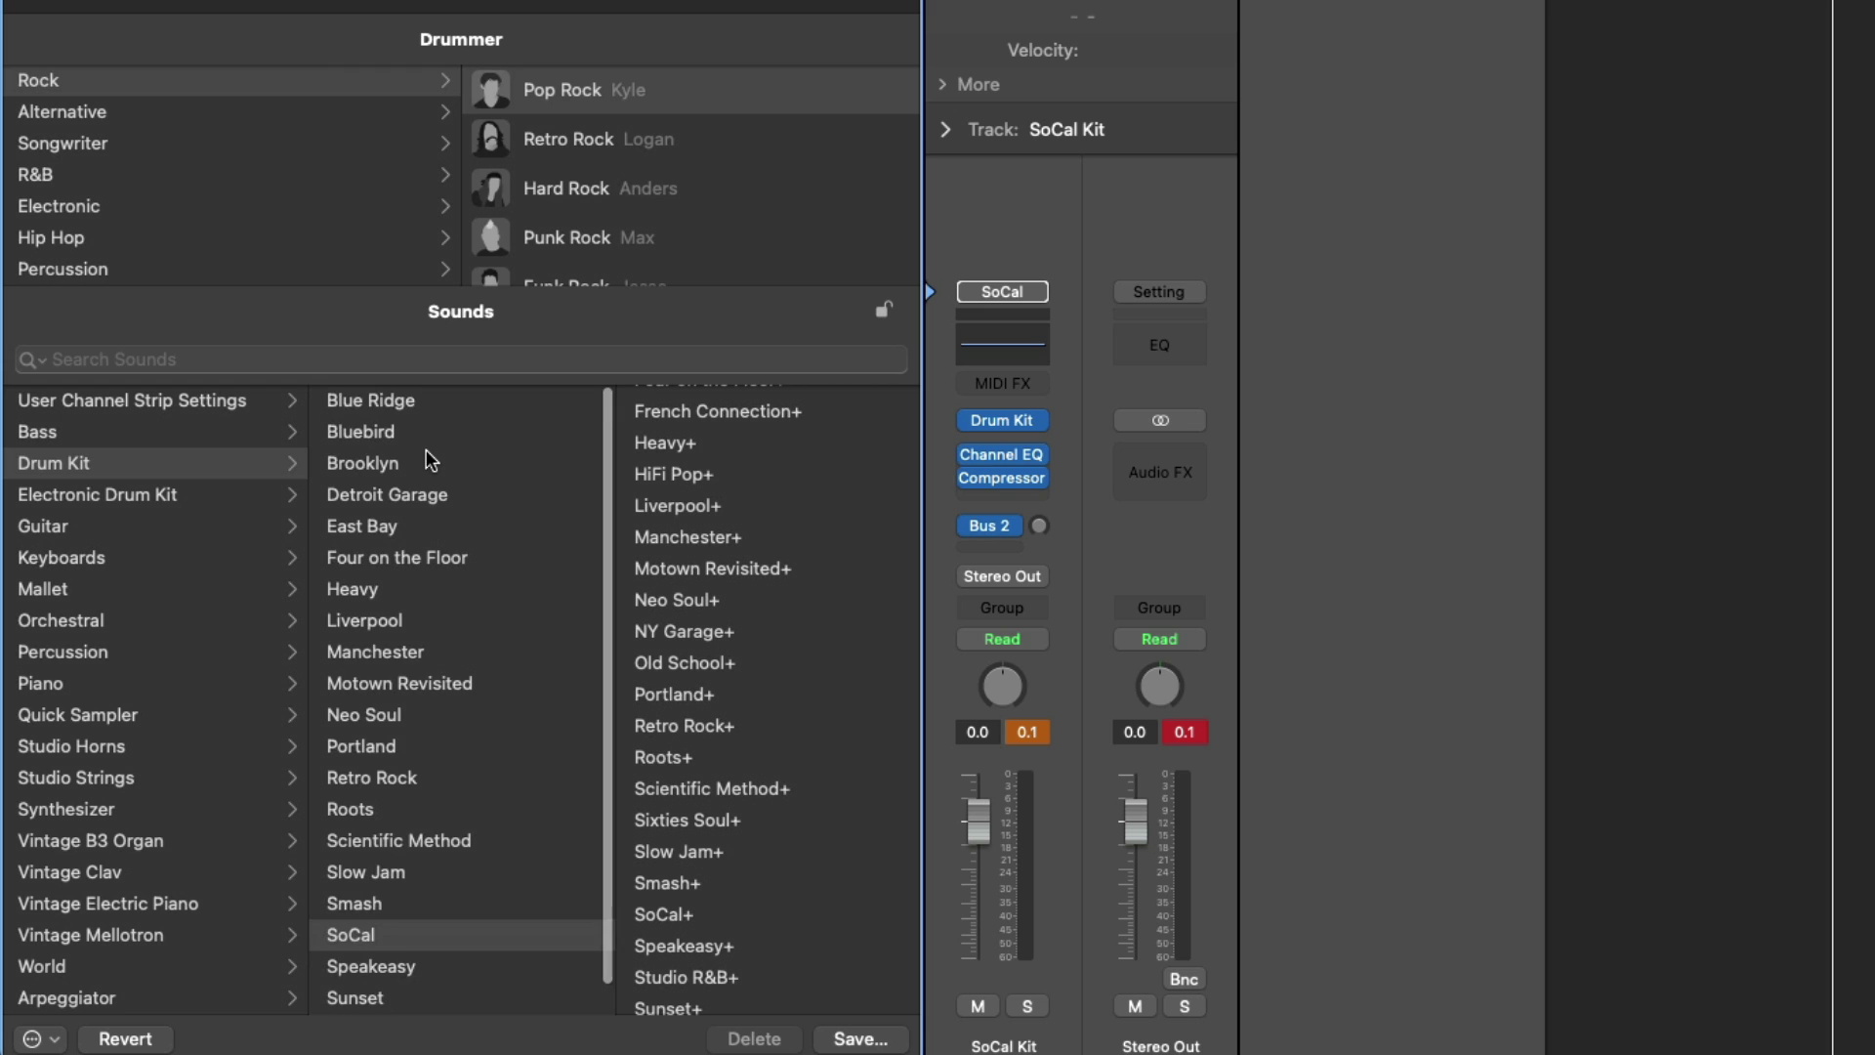
{"action": "scroll", "coordinate": [423, 465], "scroll_direction": "down", "scroll_amount": 1}
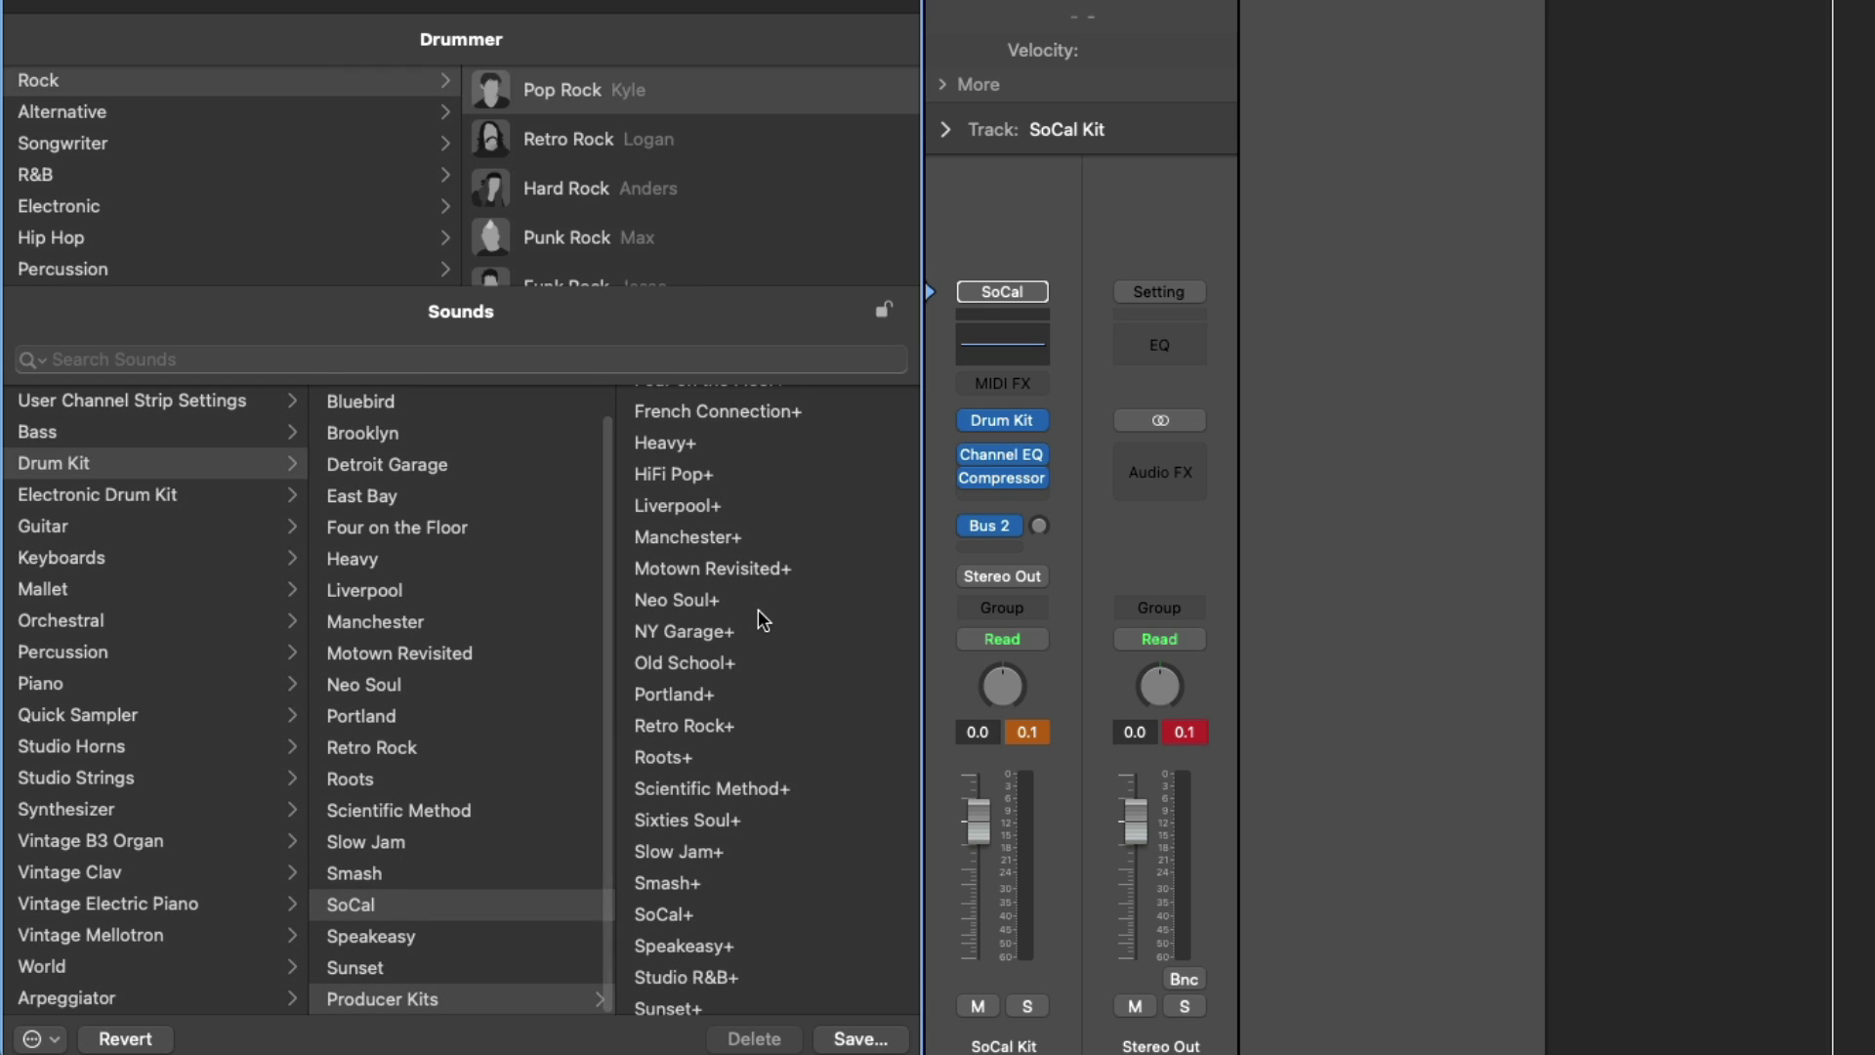
{"action": "scroll", "coordinate": [758, 609], "scroll_direction": "down", "scroll_amount": 2}
{"action": "scroll", "coordinate": [758, 609], "scroll_direction": "up", "scroll_amount": 5}
{"action": "scroll", "coordinate": [701, 426], "scroll_direction": "up", "scroll_amount": 1}
{"action": "scroll", "coordinate": [701, 489], "scroll_direction": "down", "scroll_amount": 5}
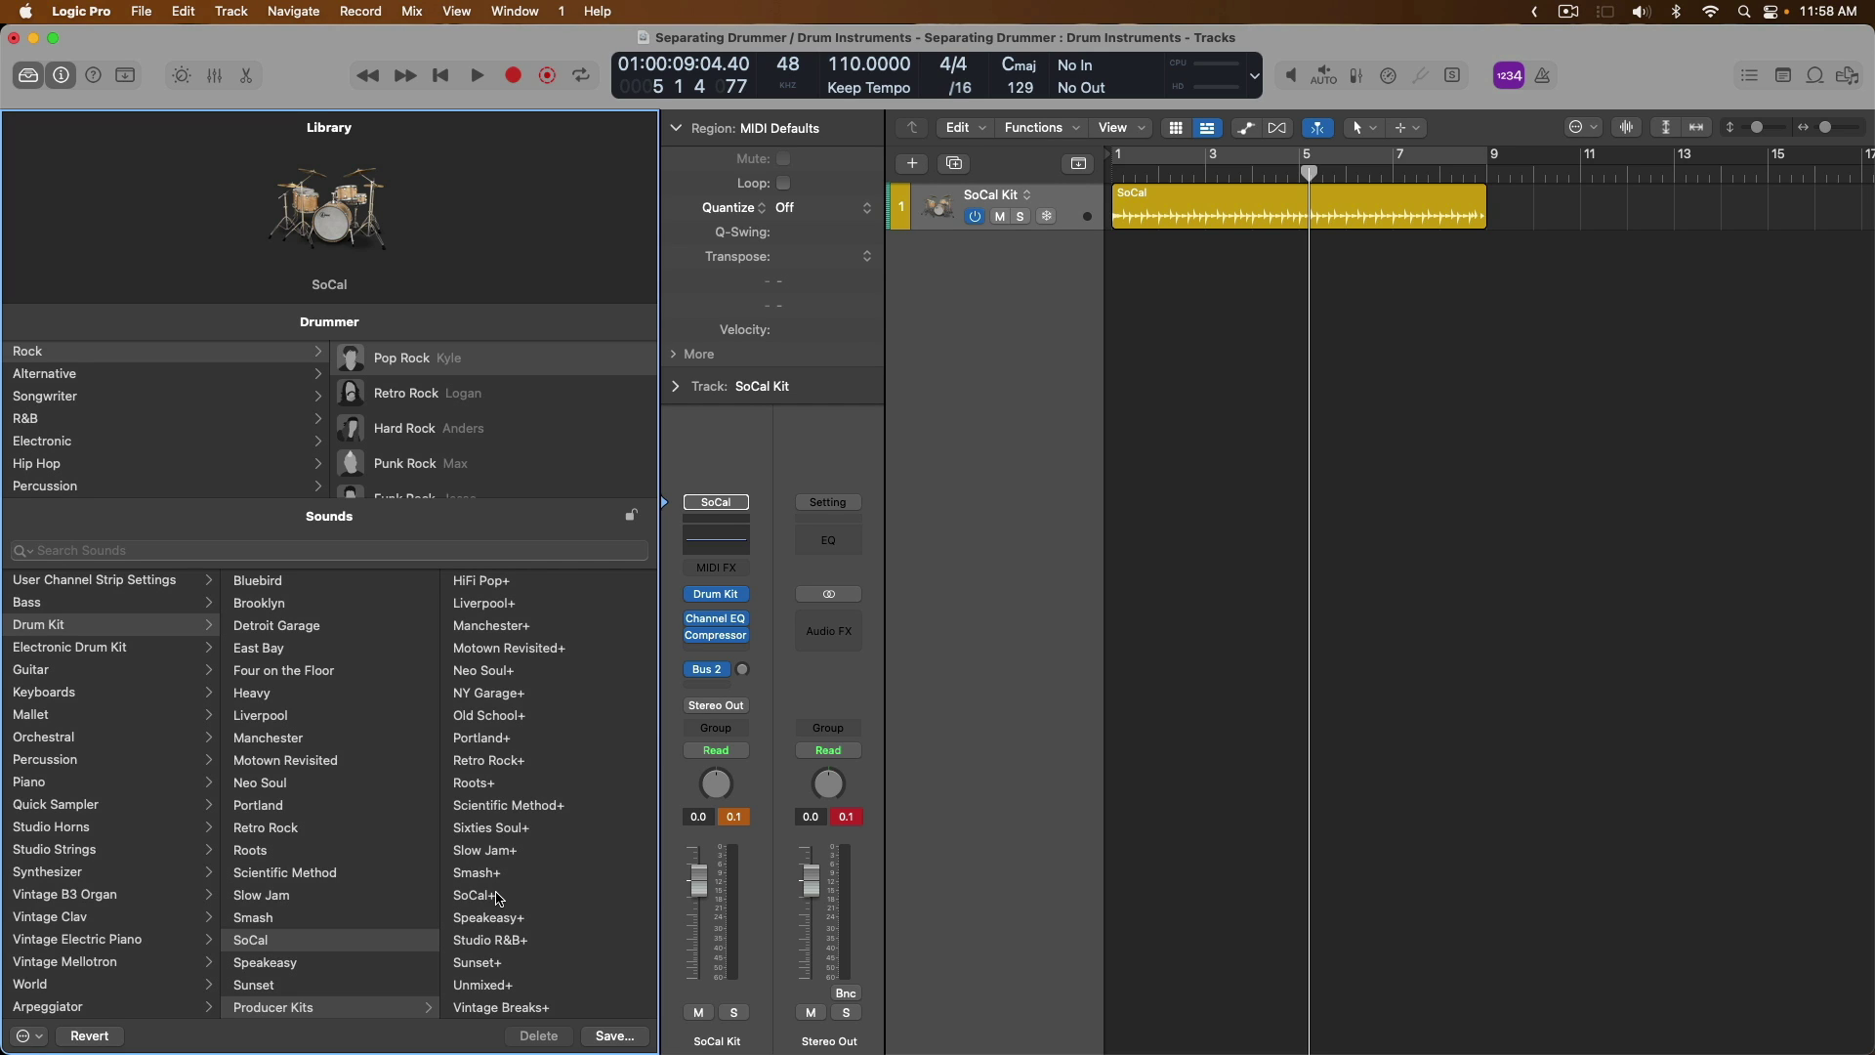
{"action": "left_click", "coordinate": [498, 895]}
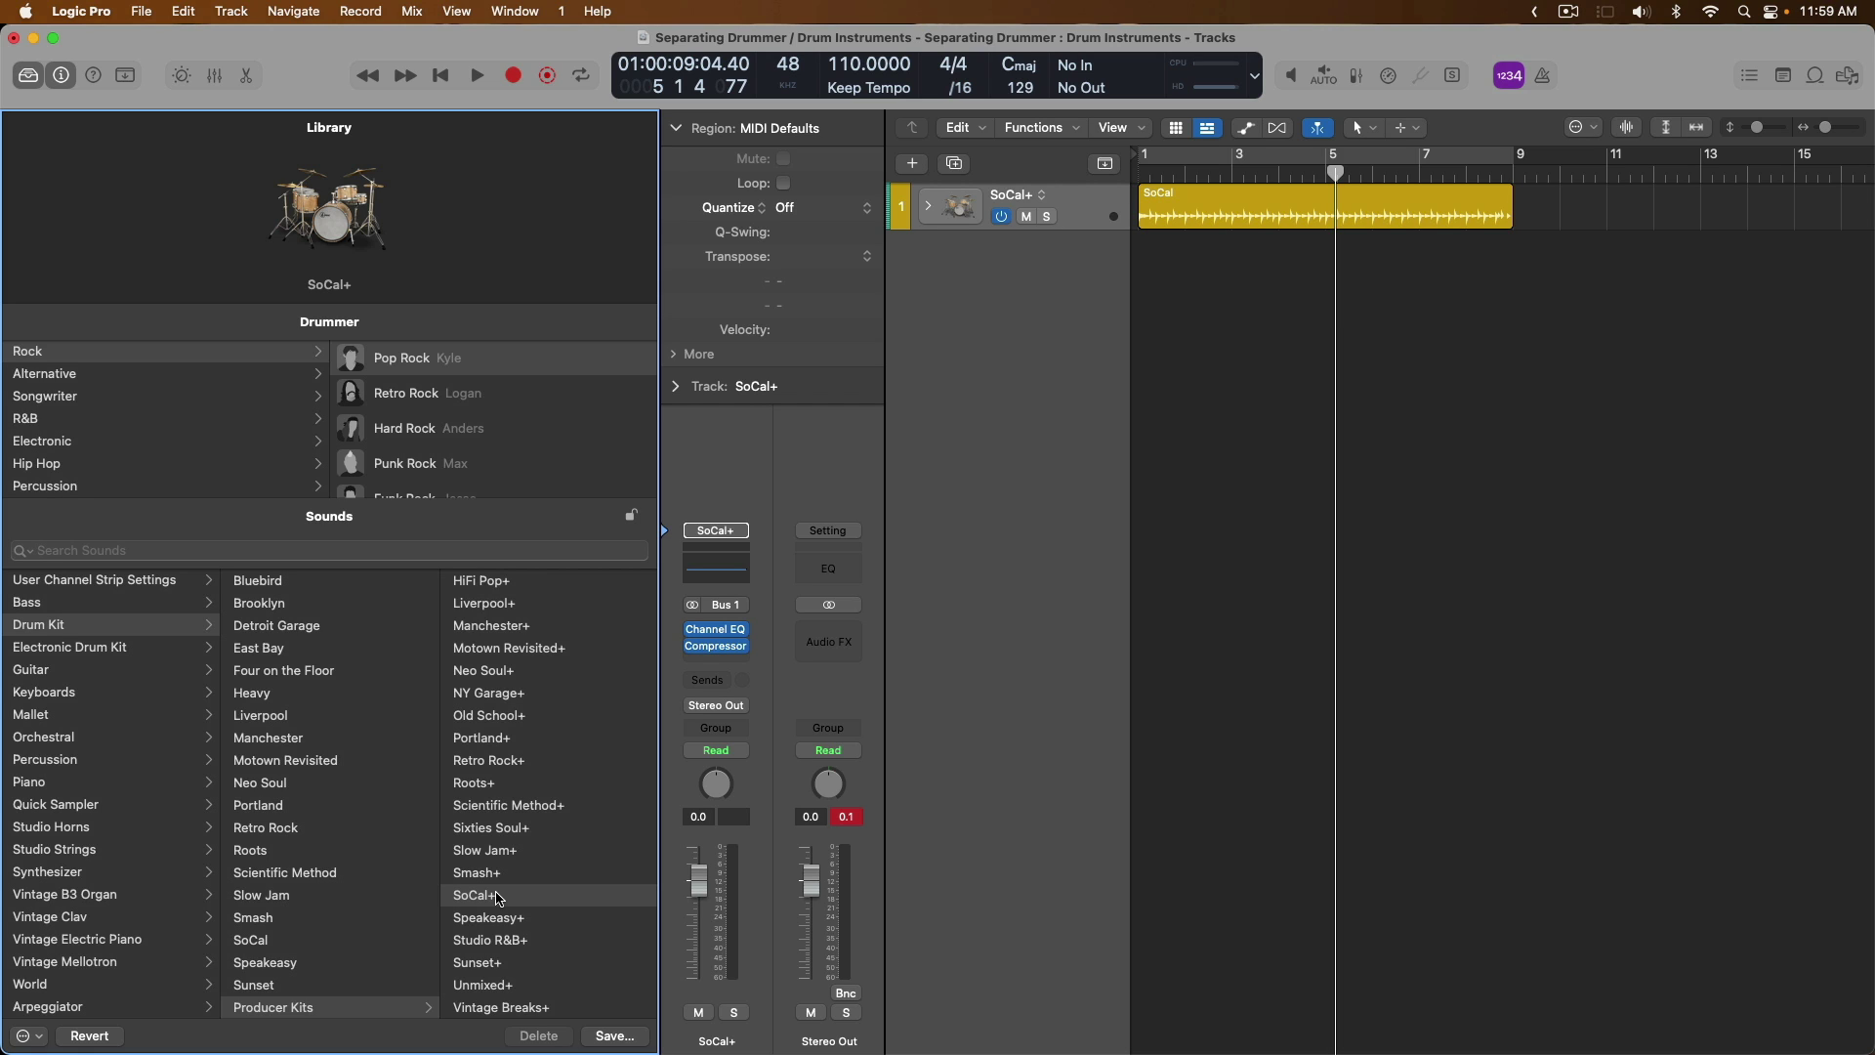
{"action": "left_click", "coordinate": [933, 210]}
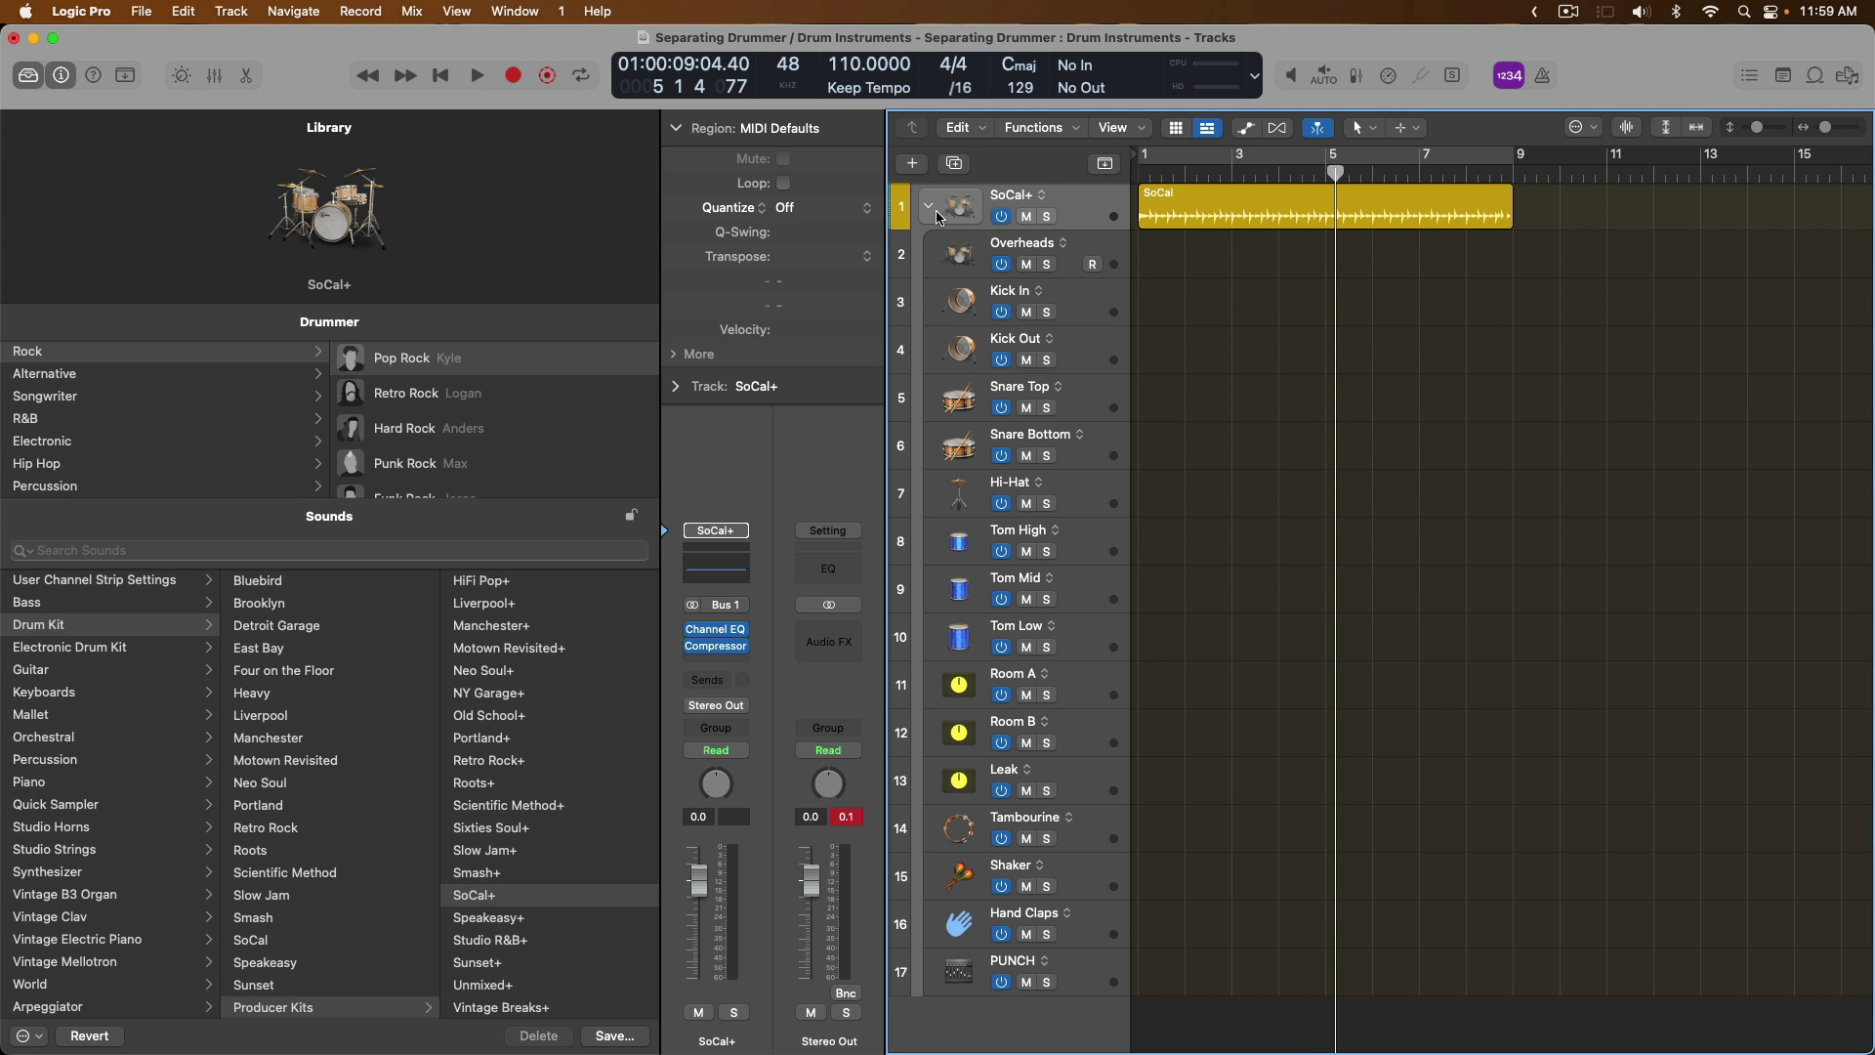
{"action": "left_click", "coordinate": [941, 256]}
{"action": "left_click", "coordinate": [944, 294]}
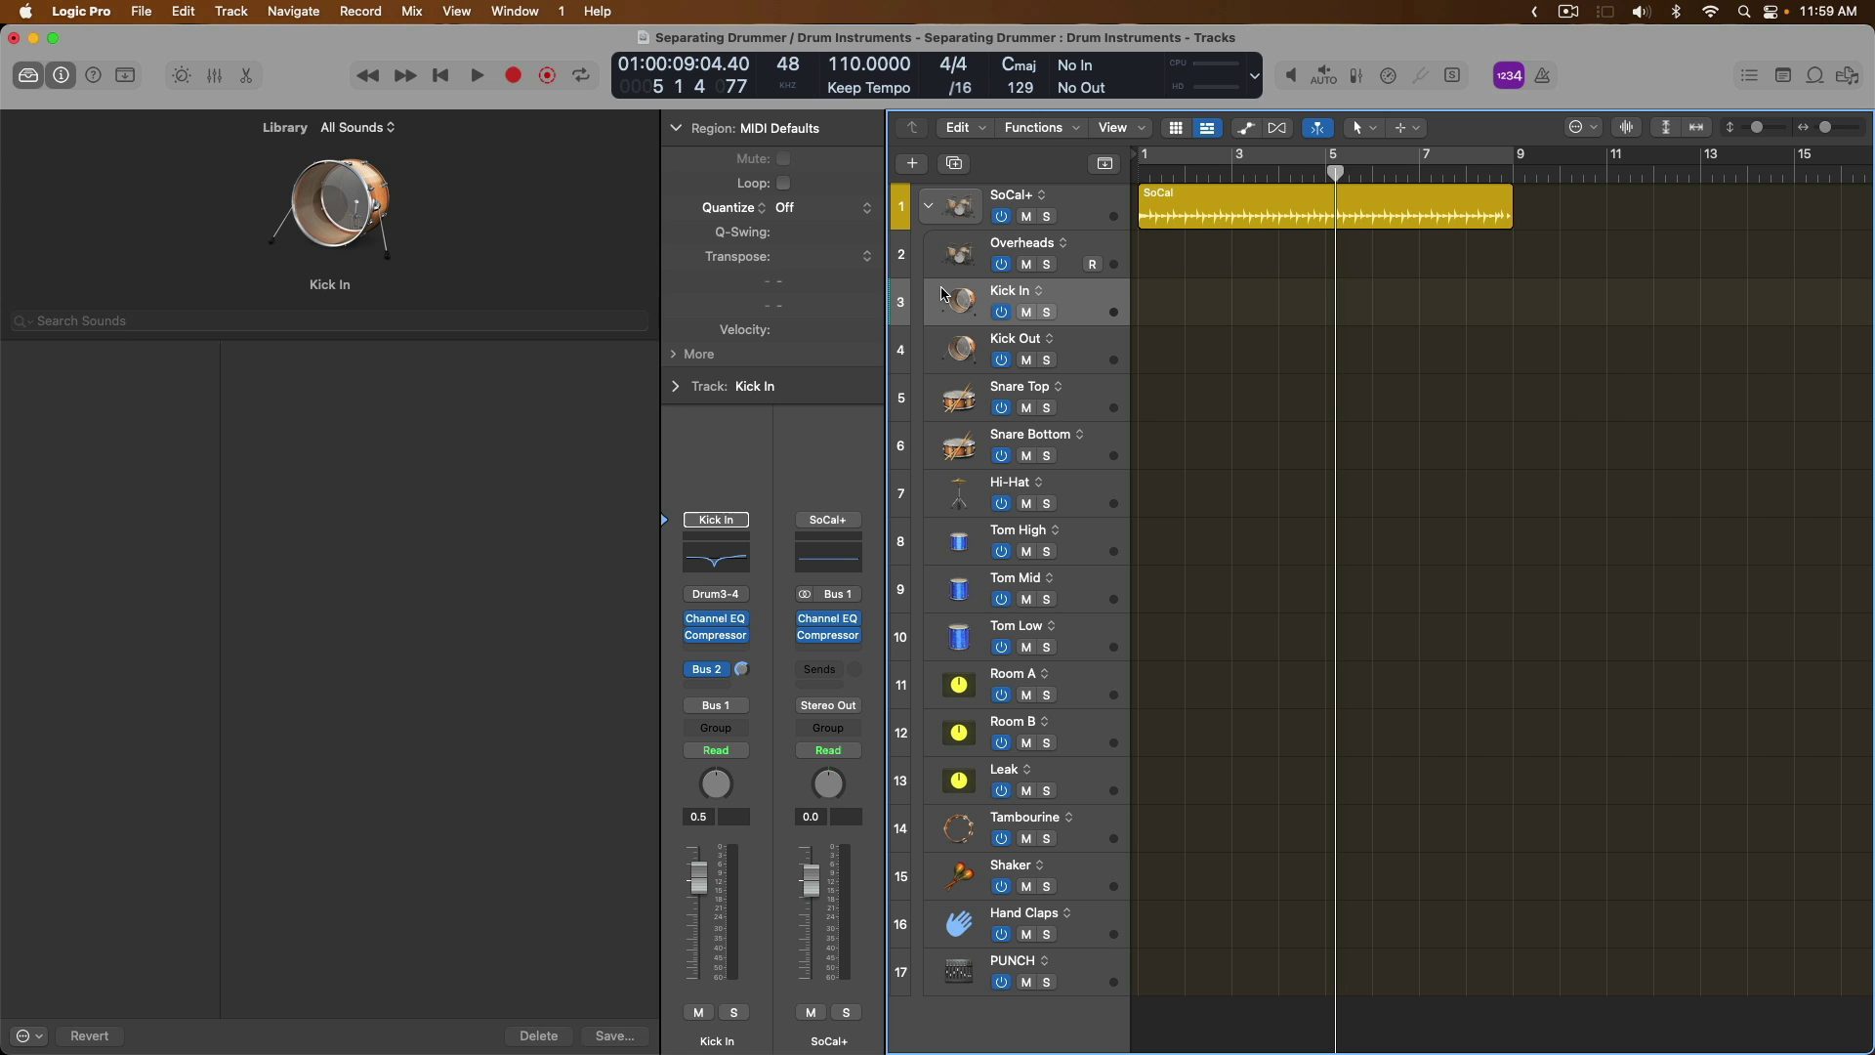
{"action": "left_click", "coordinate": [942, 346]}
{"action": "left_click", "coordinate": [943, 398]}
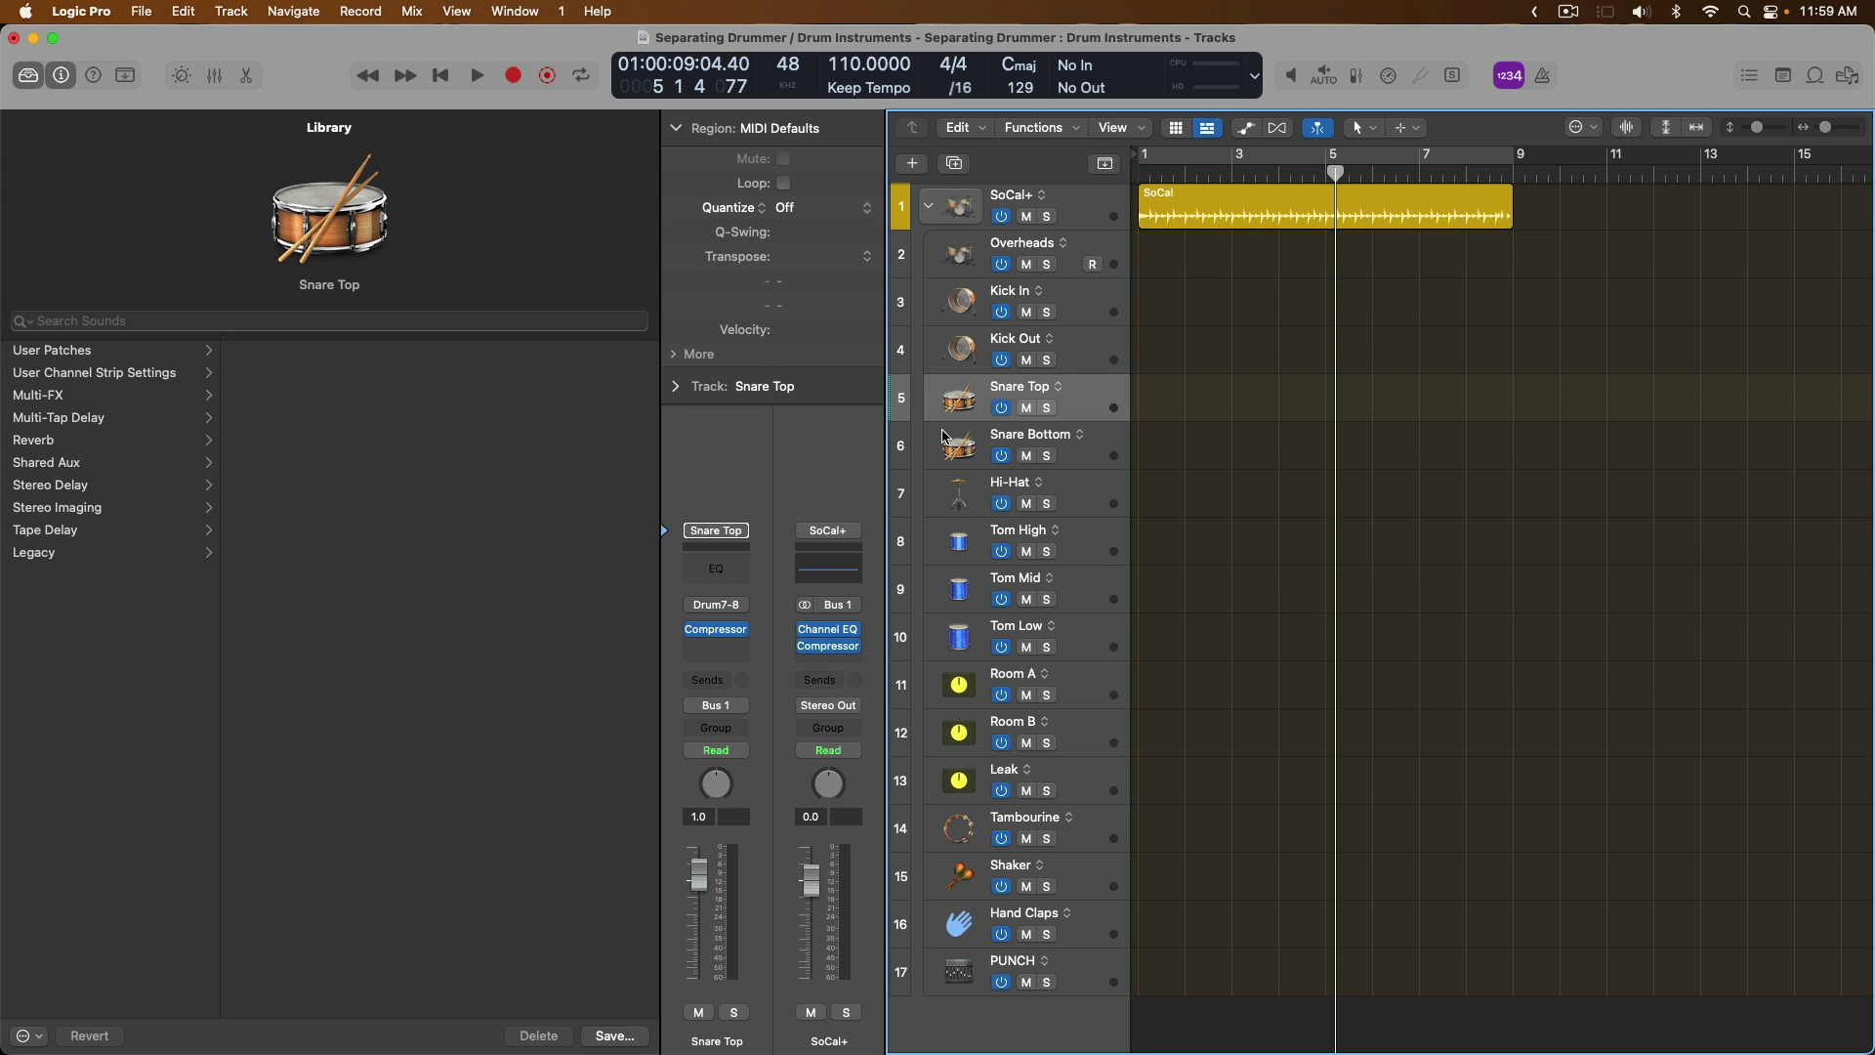
{"action": "left_click", "coordinate": [947, 447]}
{"action": "left_click", "coordinate": [954, 508]}
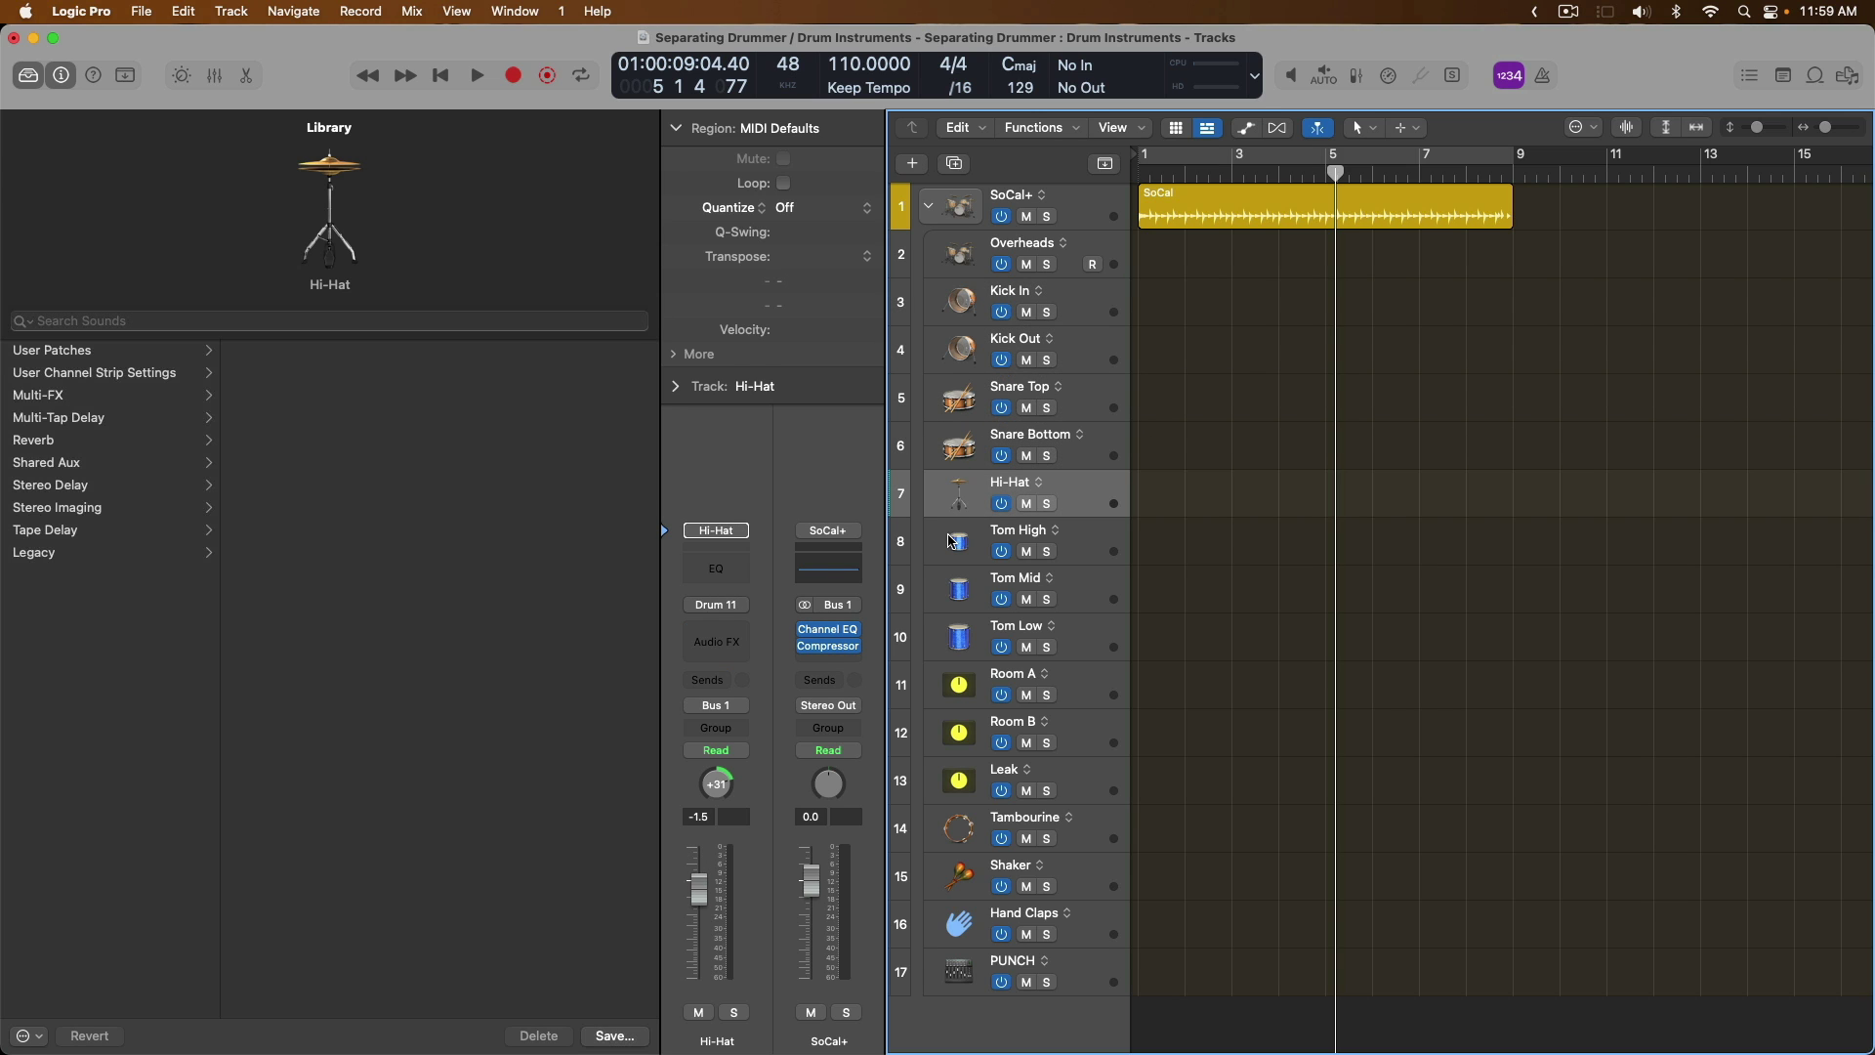
{"action": "left_click", "coordinate": [952, 542]}
{"action": "left_click", "coordinate": [954, 591]}
{"action": "left_click", "coordinate": [955, 636]}
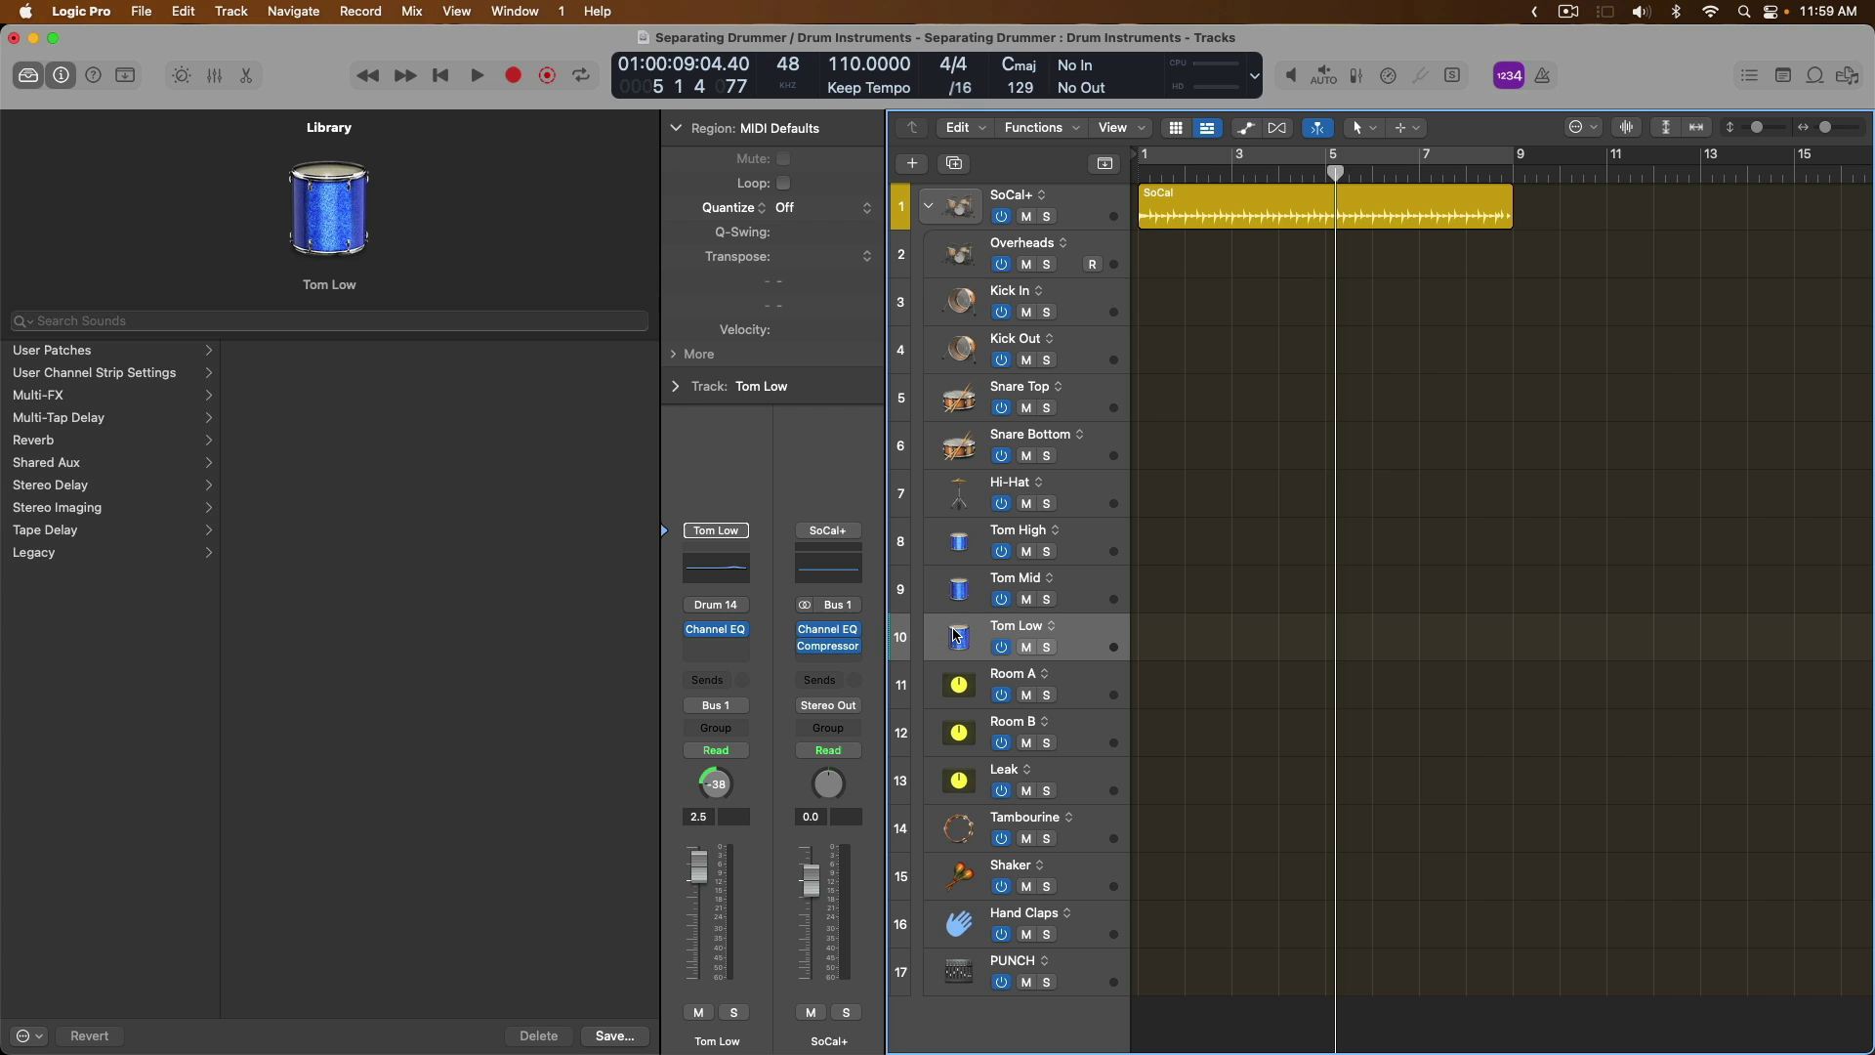
{"action": "left_click", "coordinate": [944, 691]}
{"action": "left_click", "coordinate": [955, 737]}
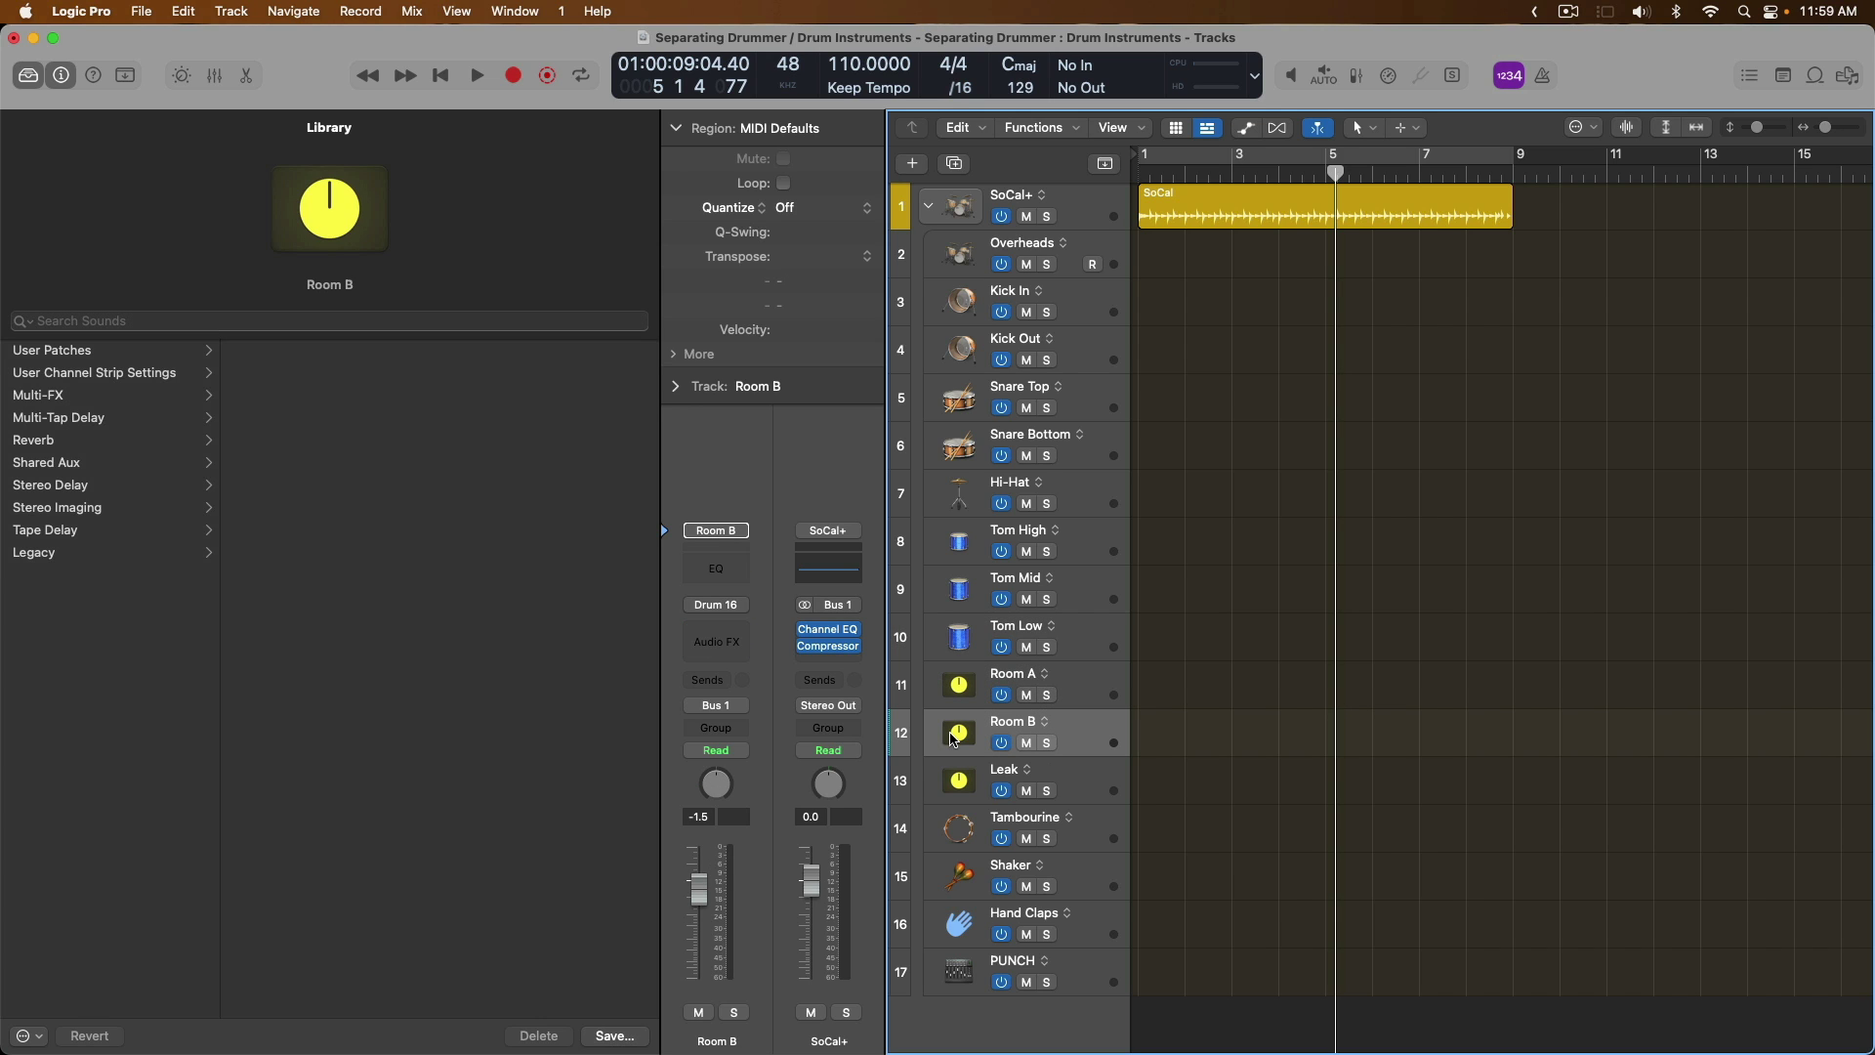
{"action": "left_click", "coordinate": [956, 792]}
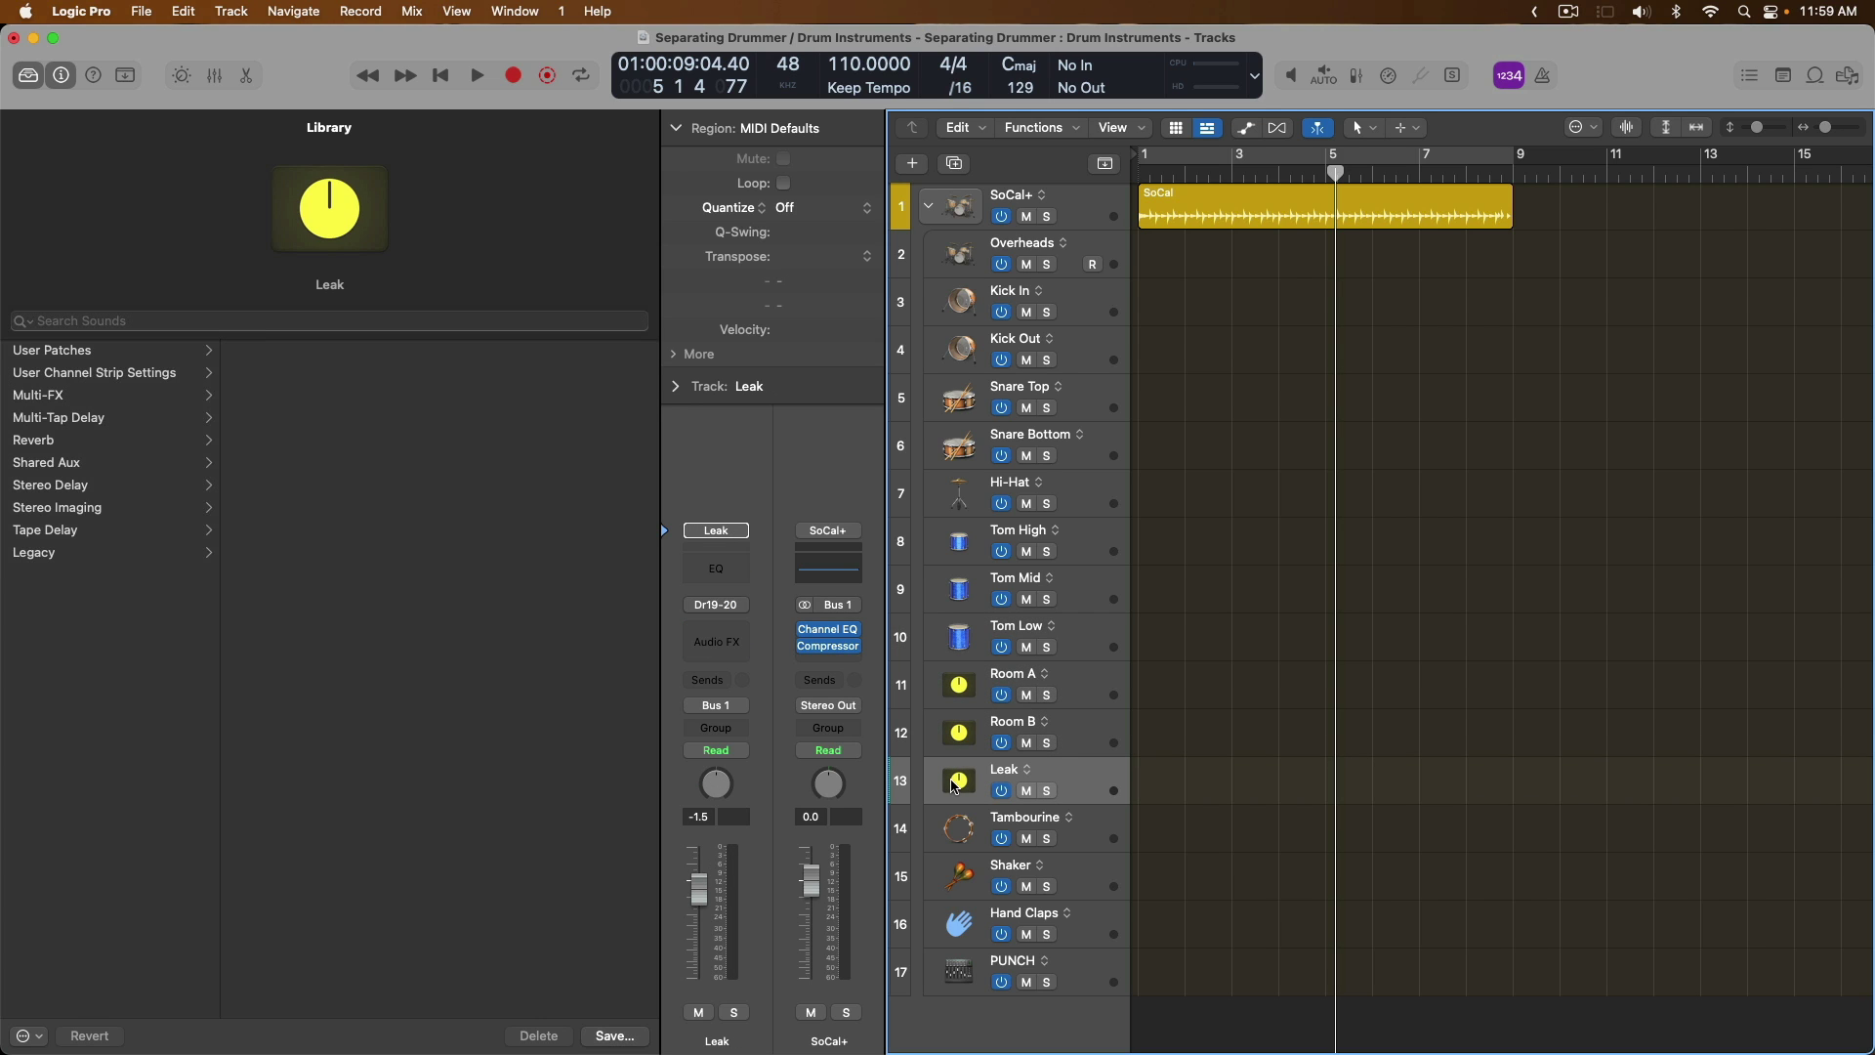
{"action": "left_click", "coordinate": [951, 842]}
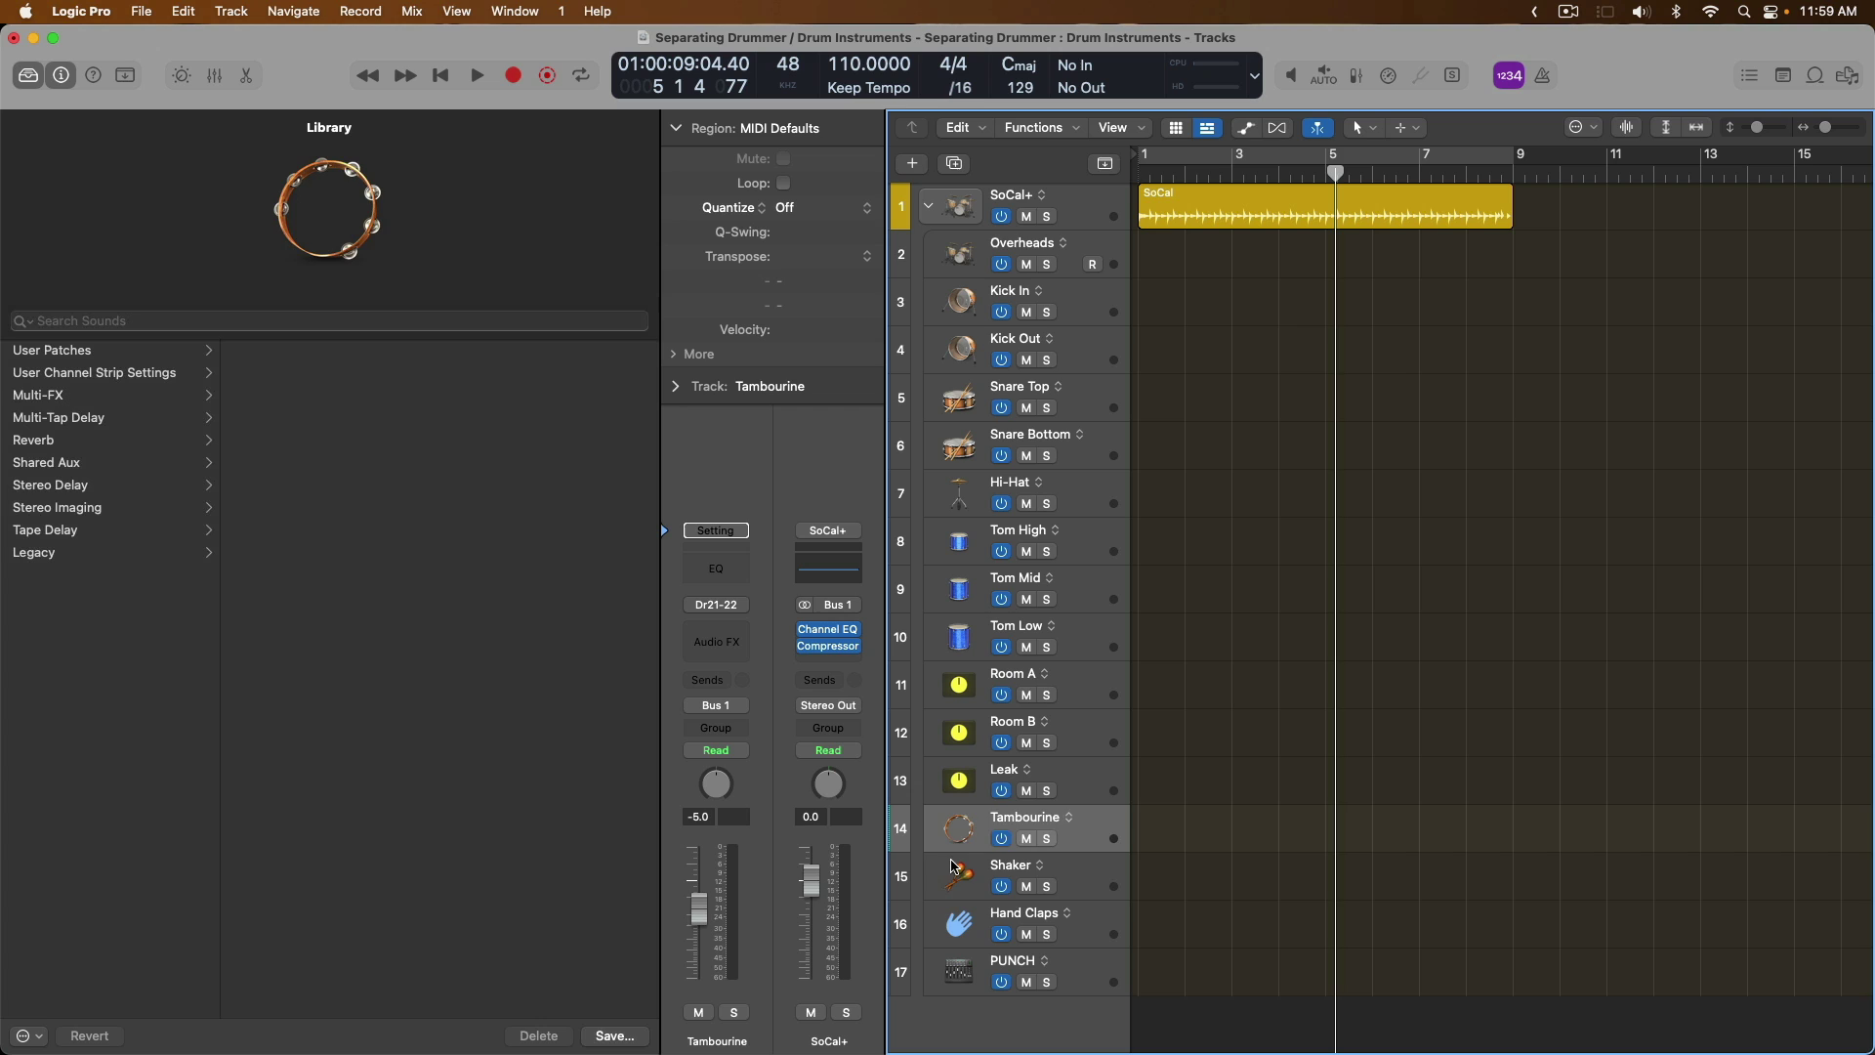
{"action": "left_click", "coordinate": [956, 879]}
{"action": "left_click", "coordinate": [949, 922]}
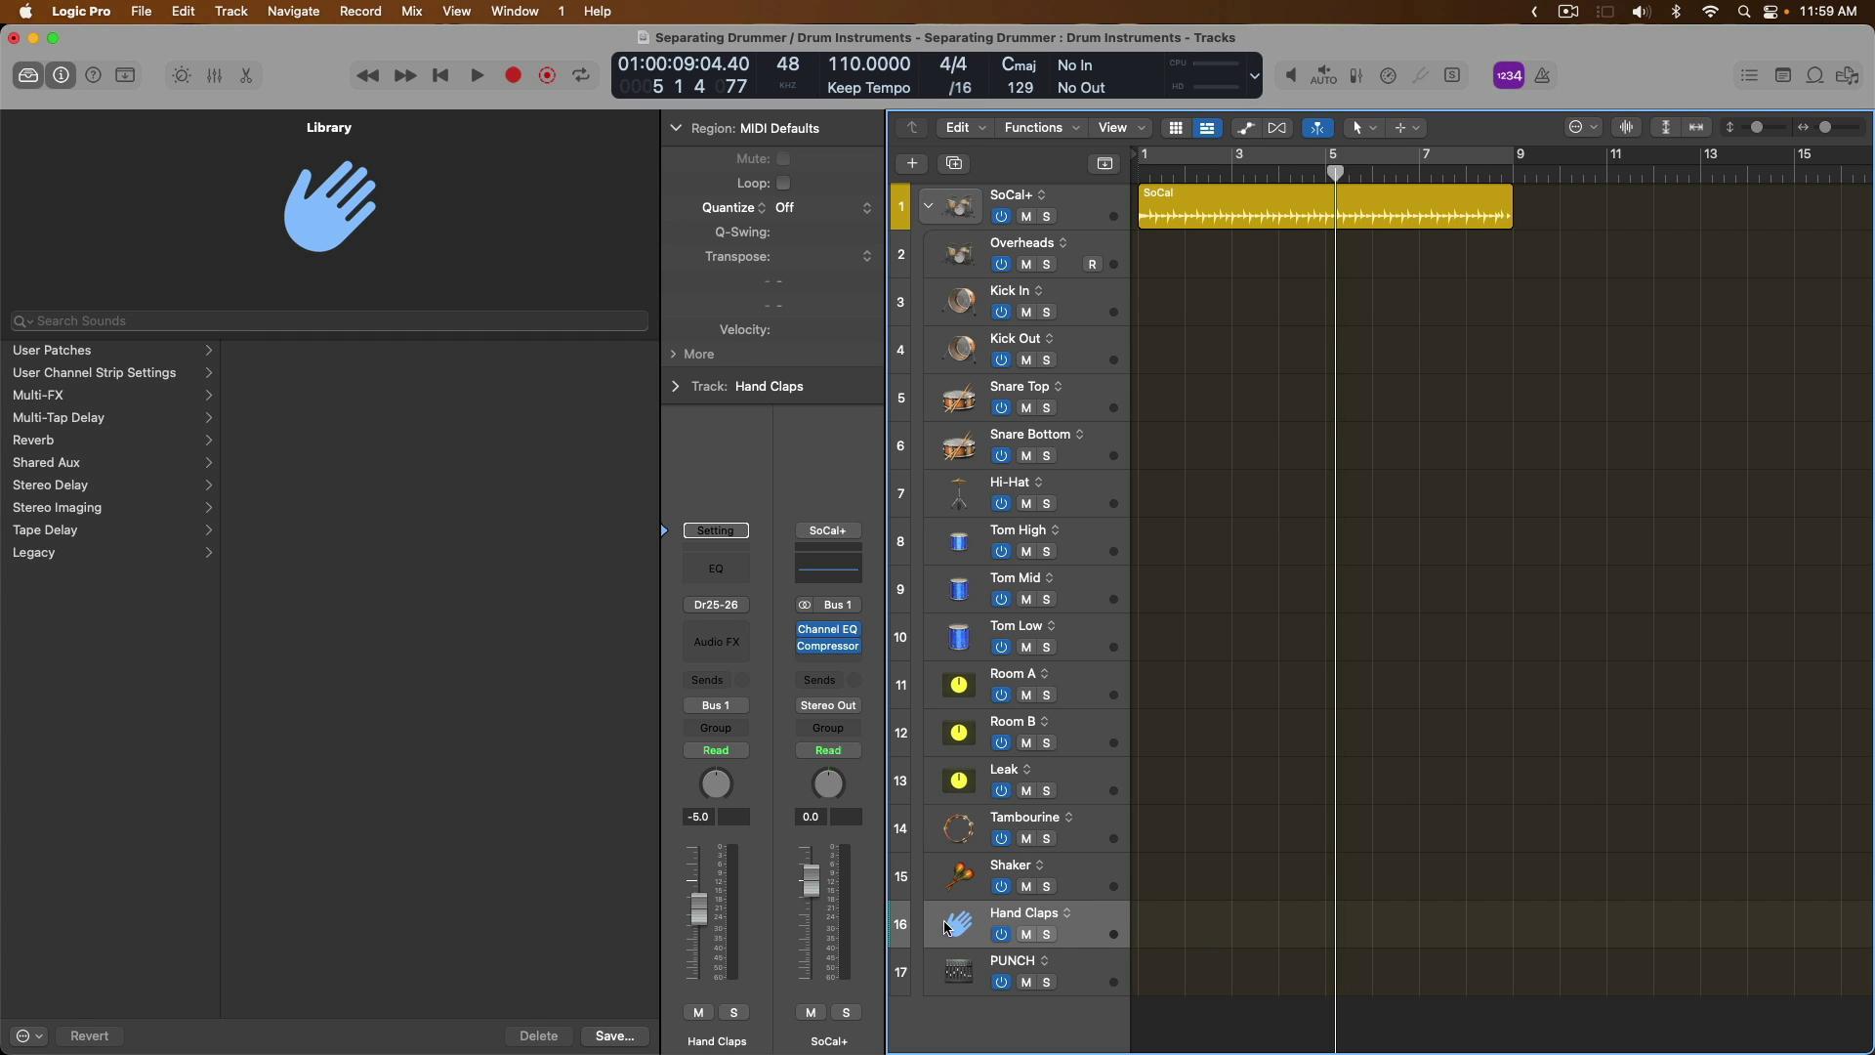
{"action": "left_click", "coordinate": [950, 973]}
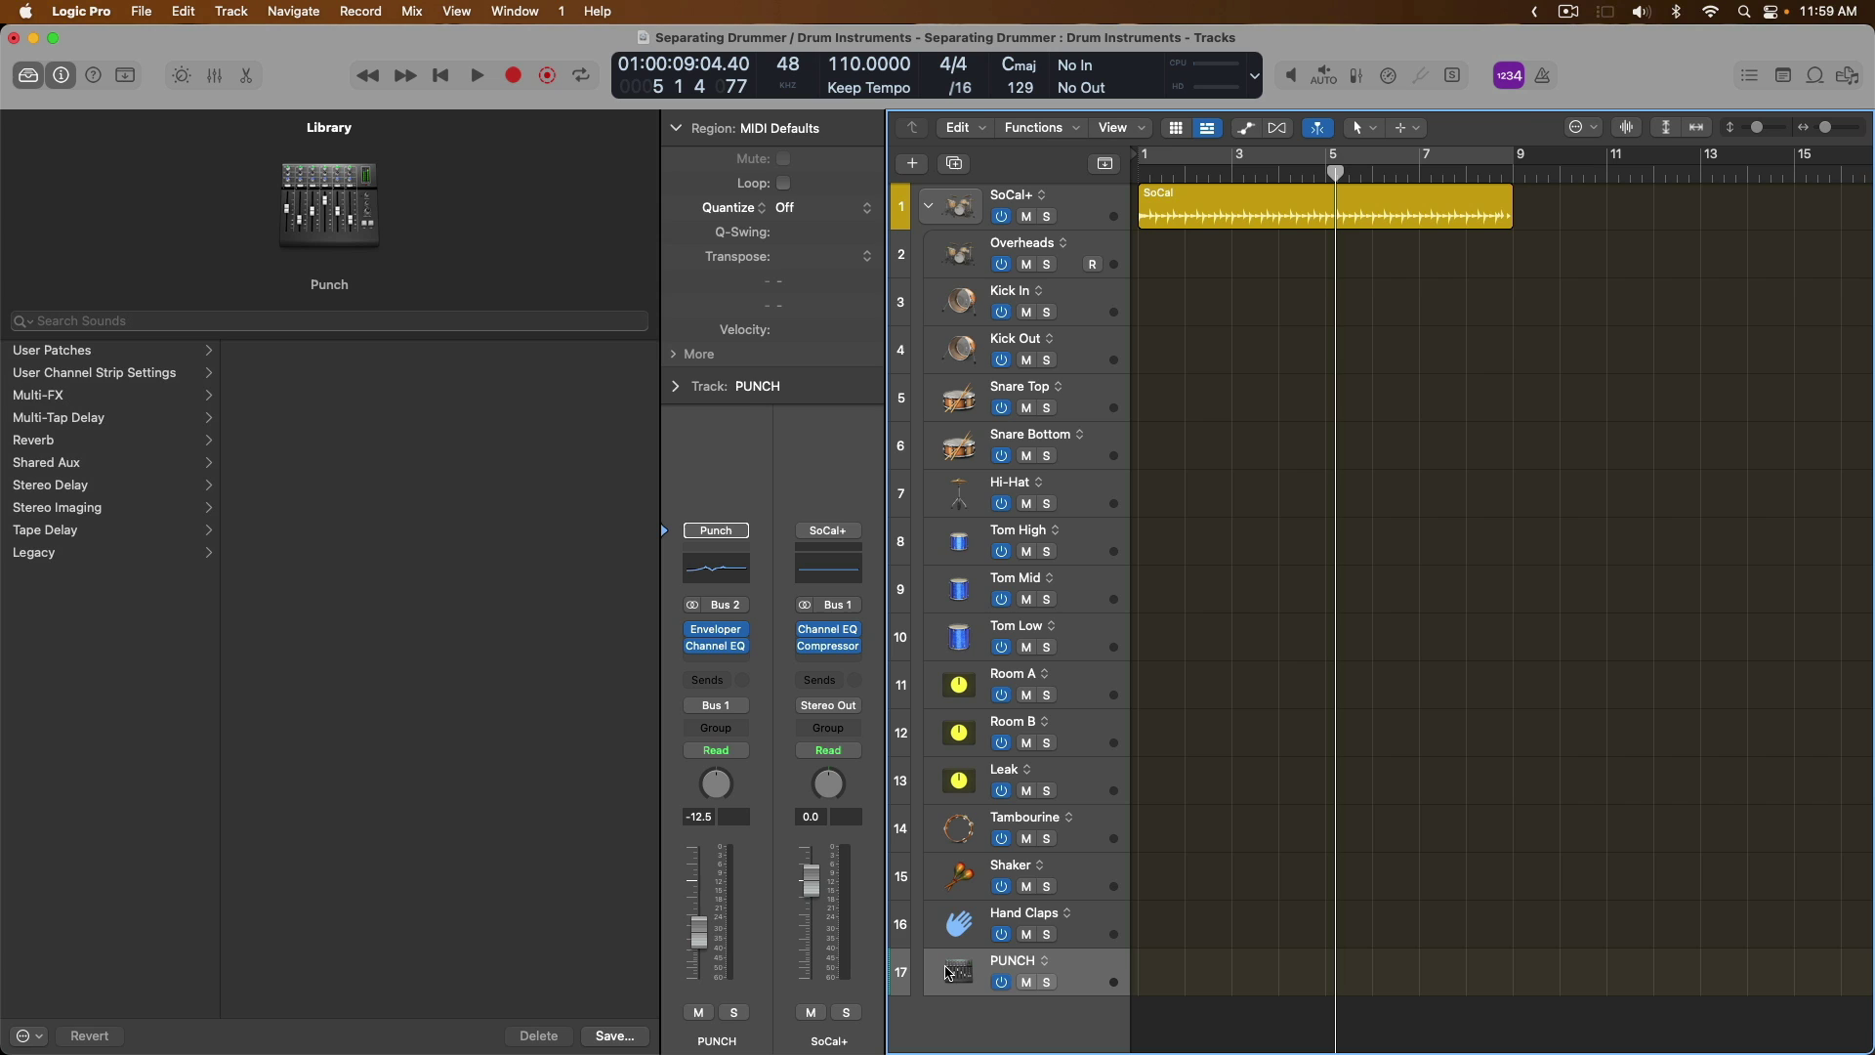
Swap the Library for the Mixer and play back with Kick In and Kick Out soloed.
{"action": "key", "text": "y"}
{"action": "key", "text": "x"}
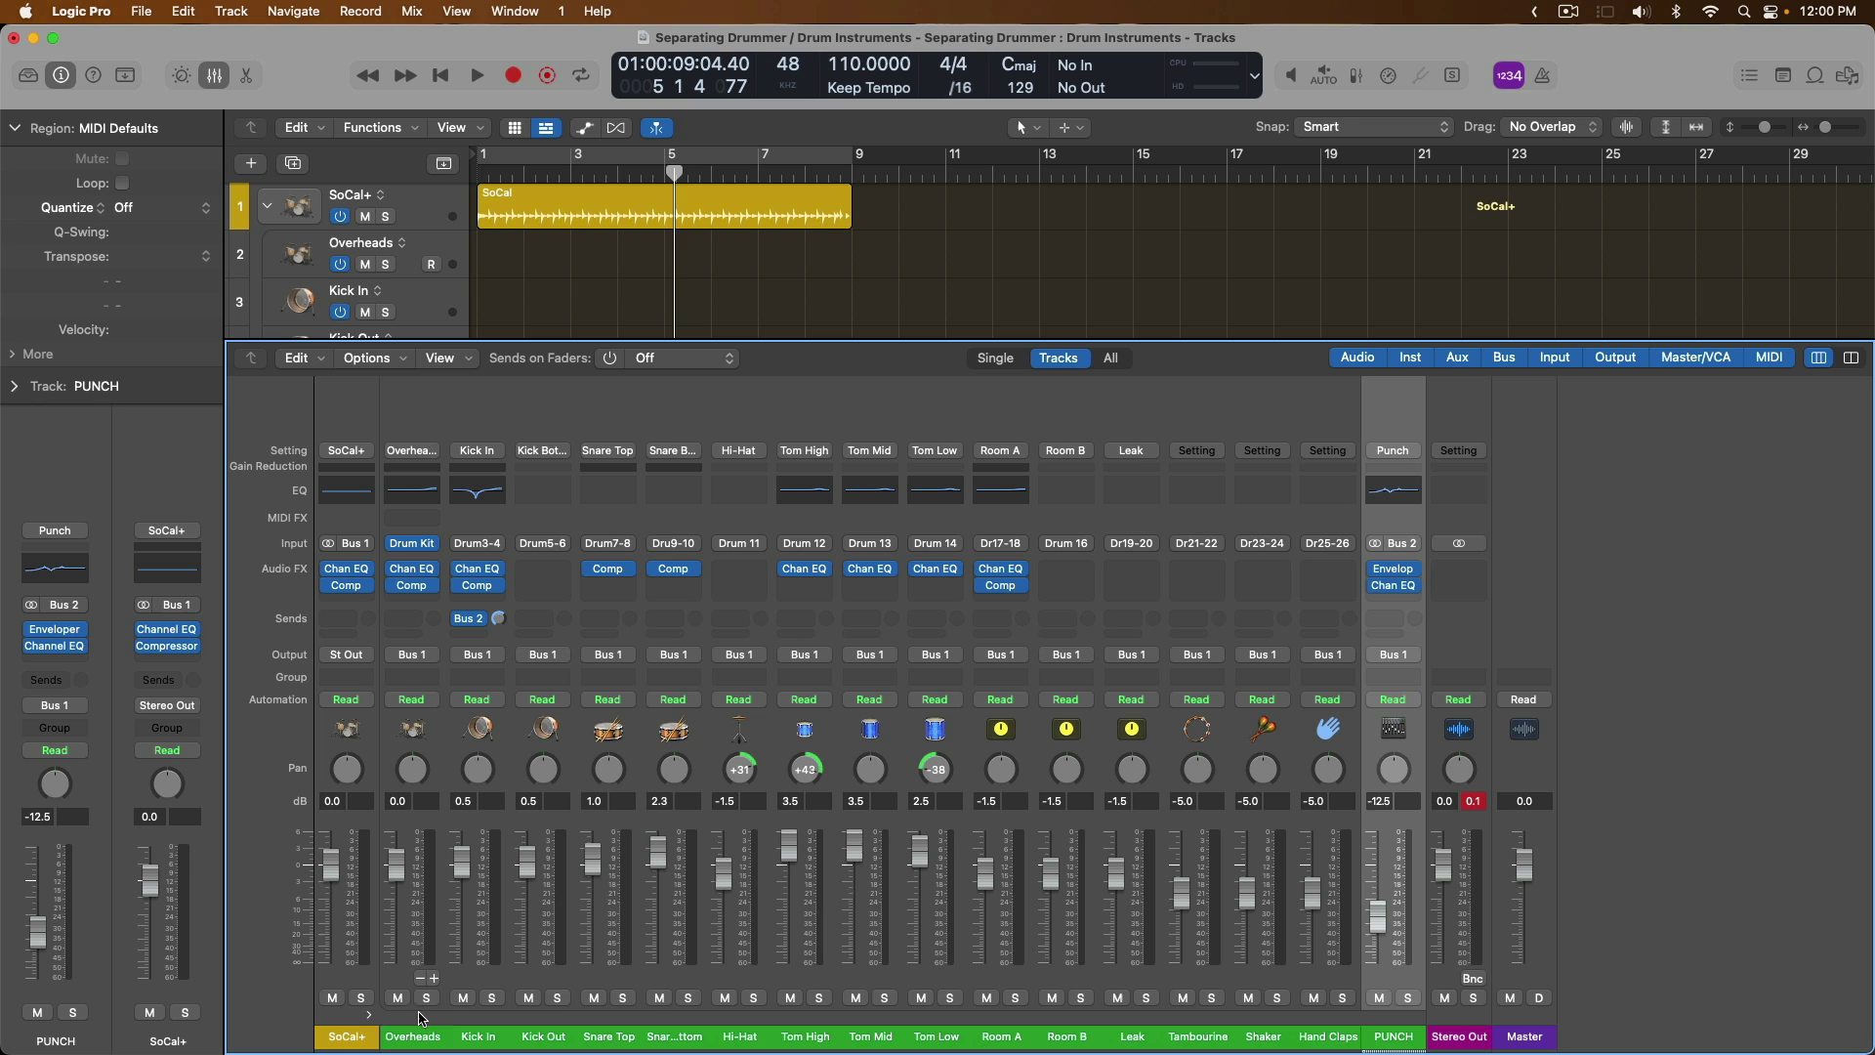
{"action": "left_click", "coordinate": [495, 1000]}
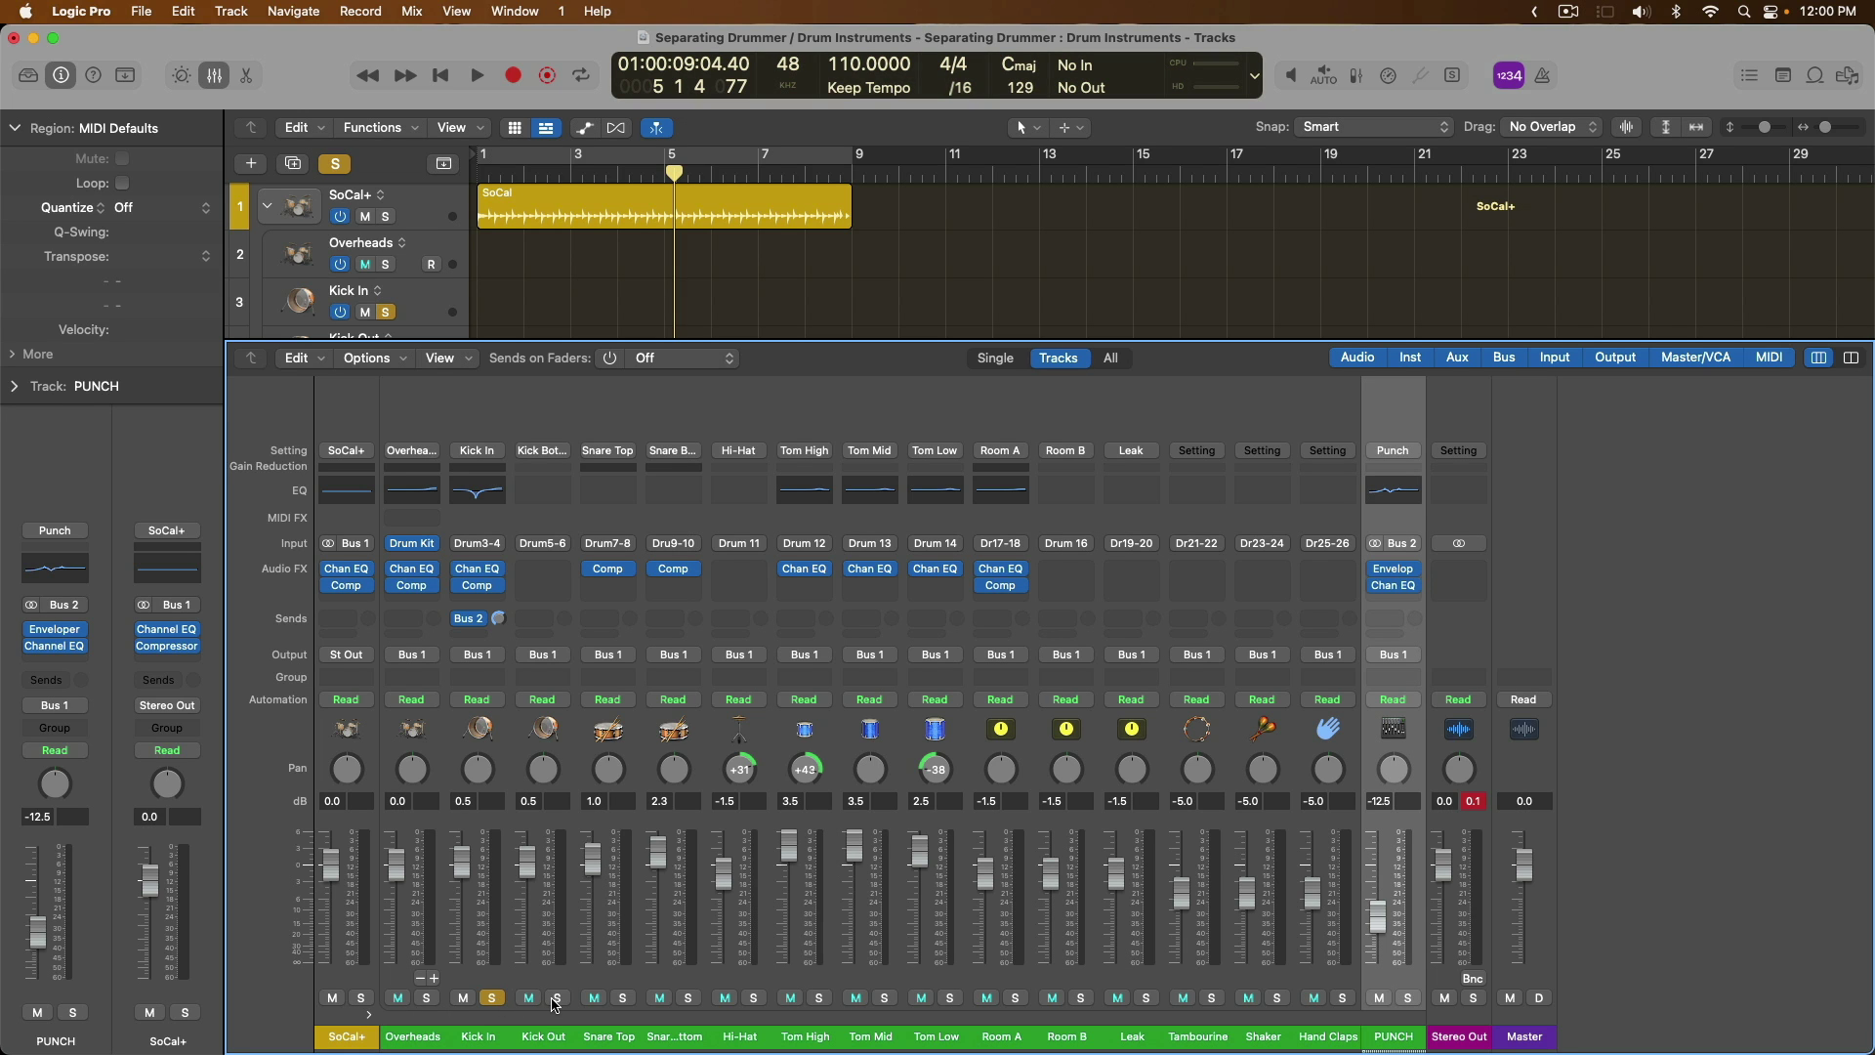
{"action": "left_click", "coordinate": [556, 998]}
{"action": "key", "text": "space"}
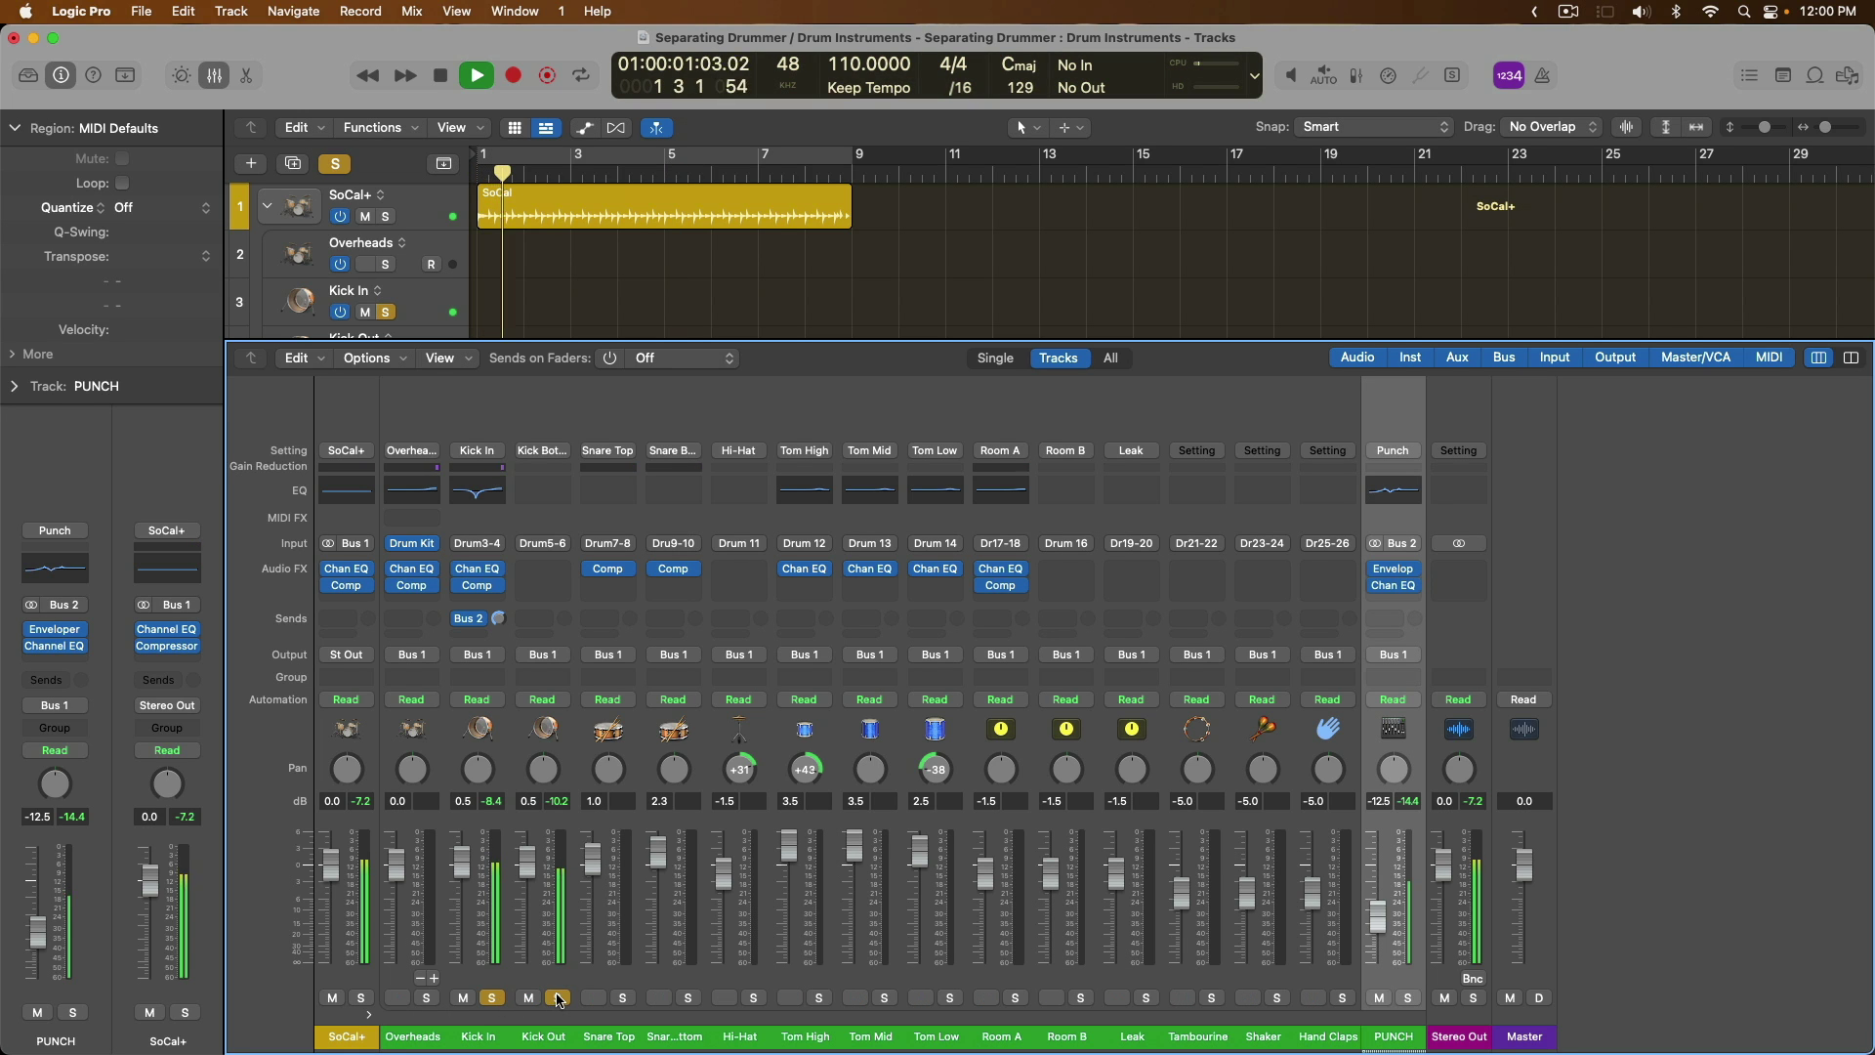
Audition the Snare Top and Snare Bottom, then the Overheads, in solo, and clear the solos when done.
{"action": "left_click", "coordinate": [623, 998]}
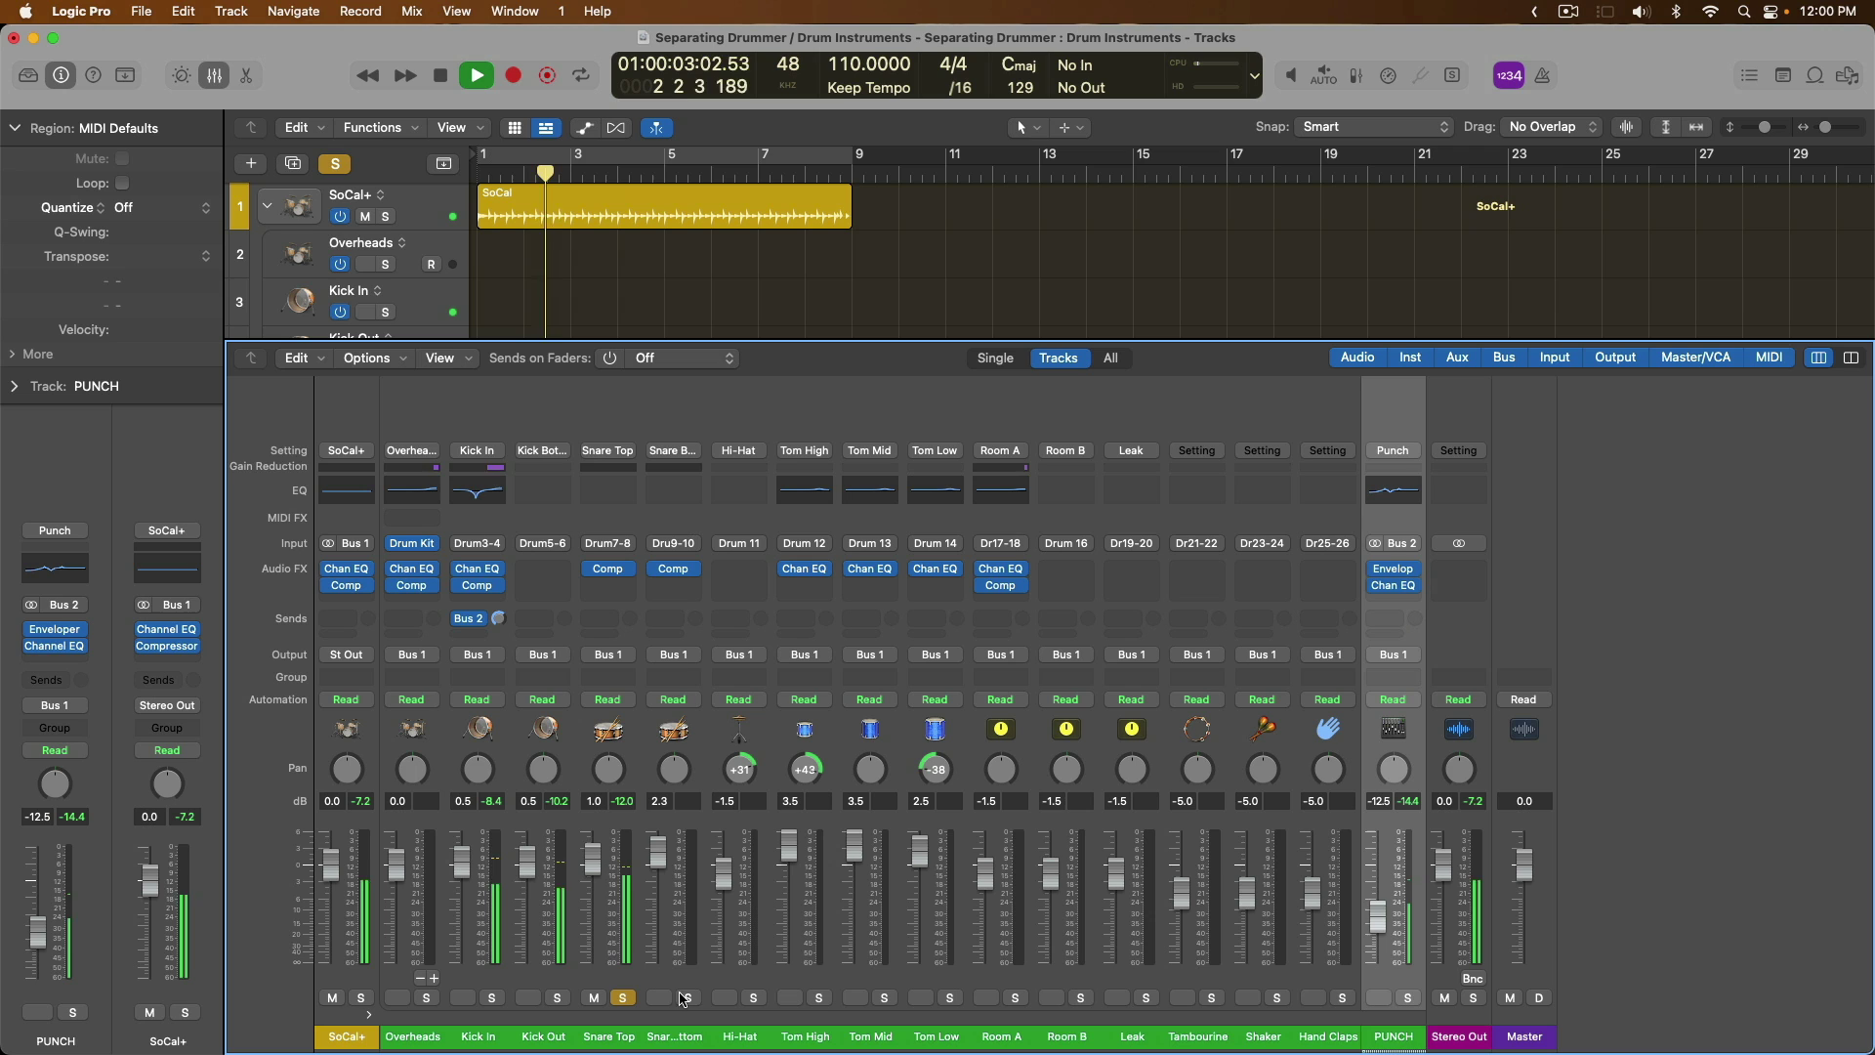
{"action": "left_click", "coordinate": [688, 998]}
{"action": "left_click", "coordinate": [688, 998]}
{"action": "left_click", "coordinate": [623, 998]}
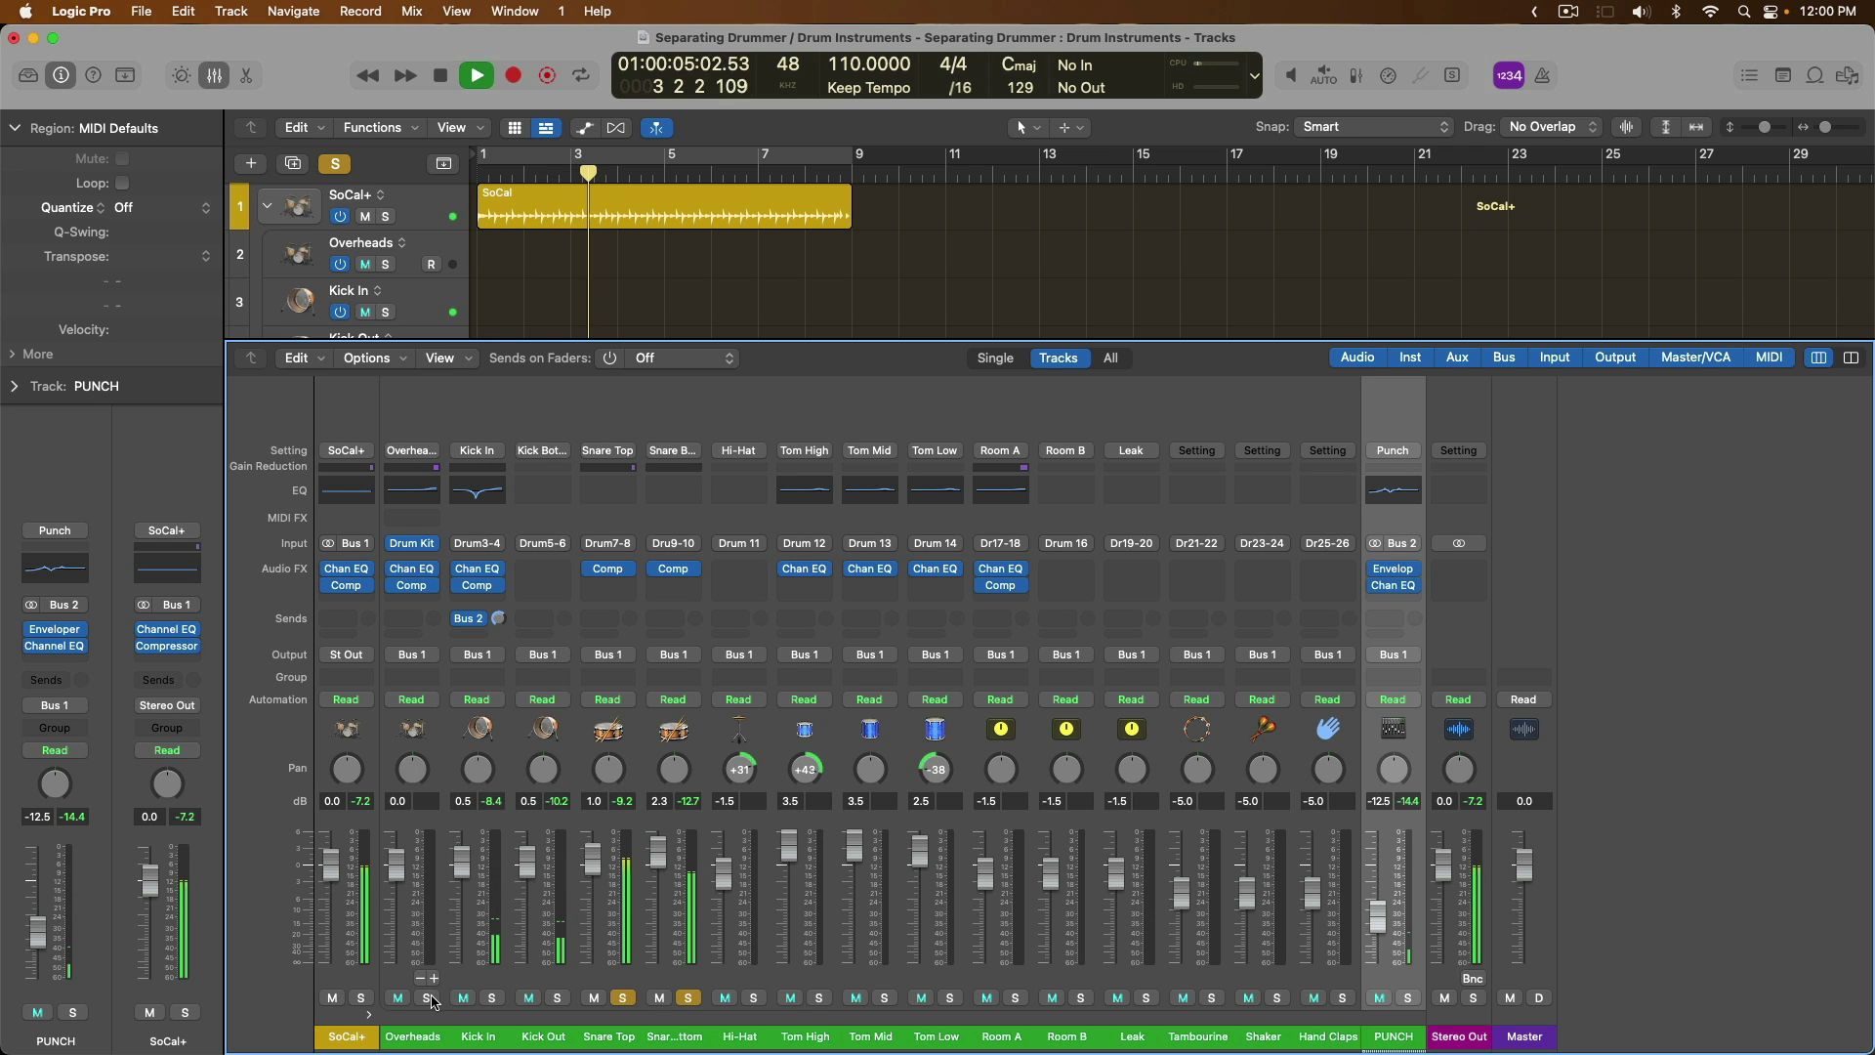
{"action": "left_click", "coordinate": [427, 998]}
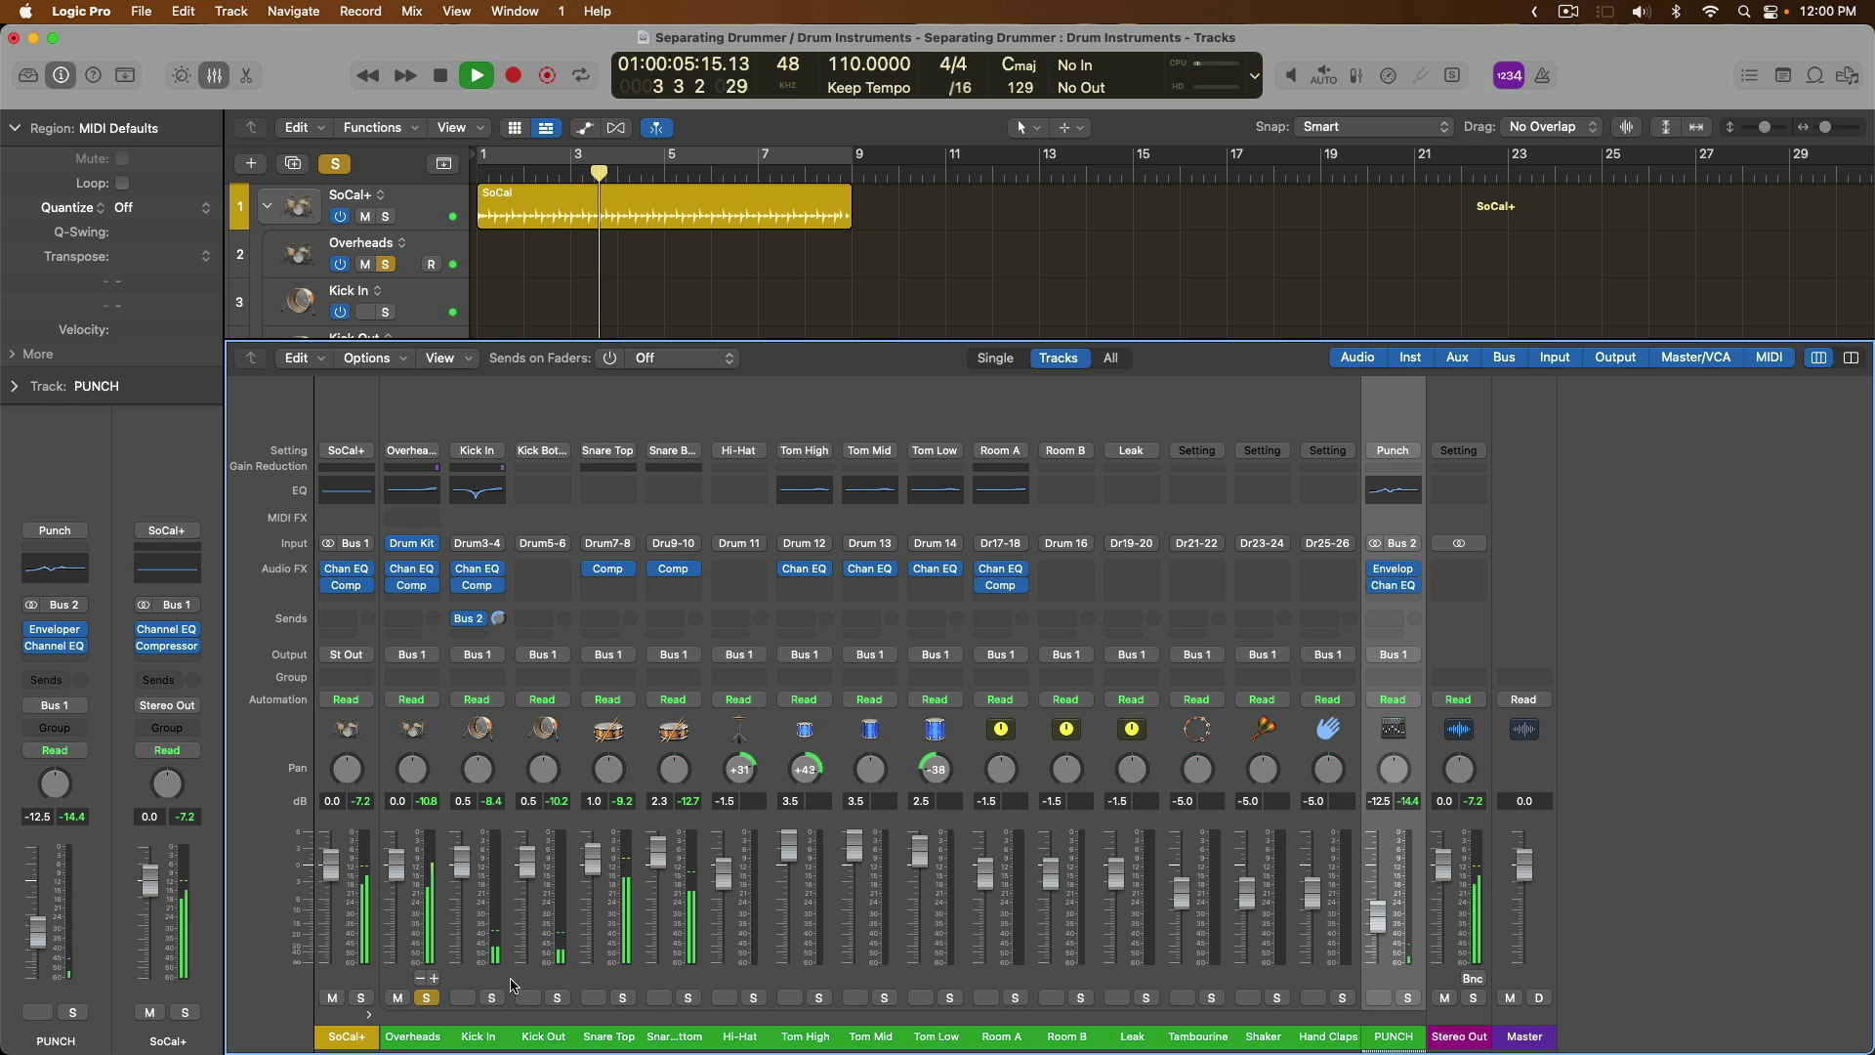
{"action": "key", "text": "space"}
{"action": "left_click", "coordinate": [426, 998]}
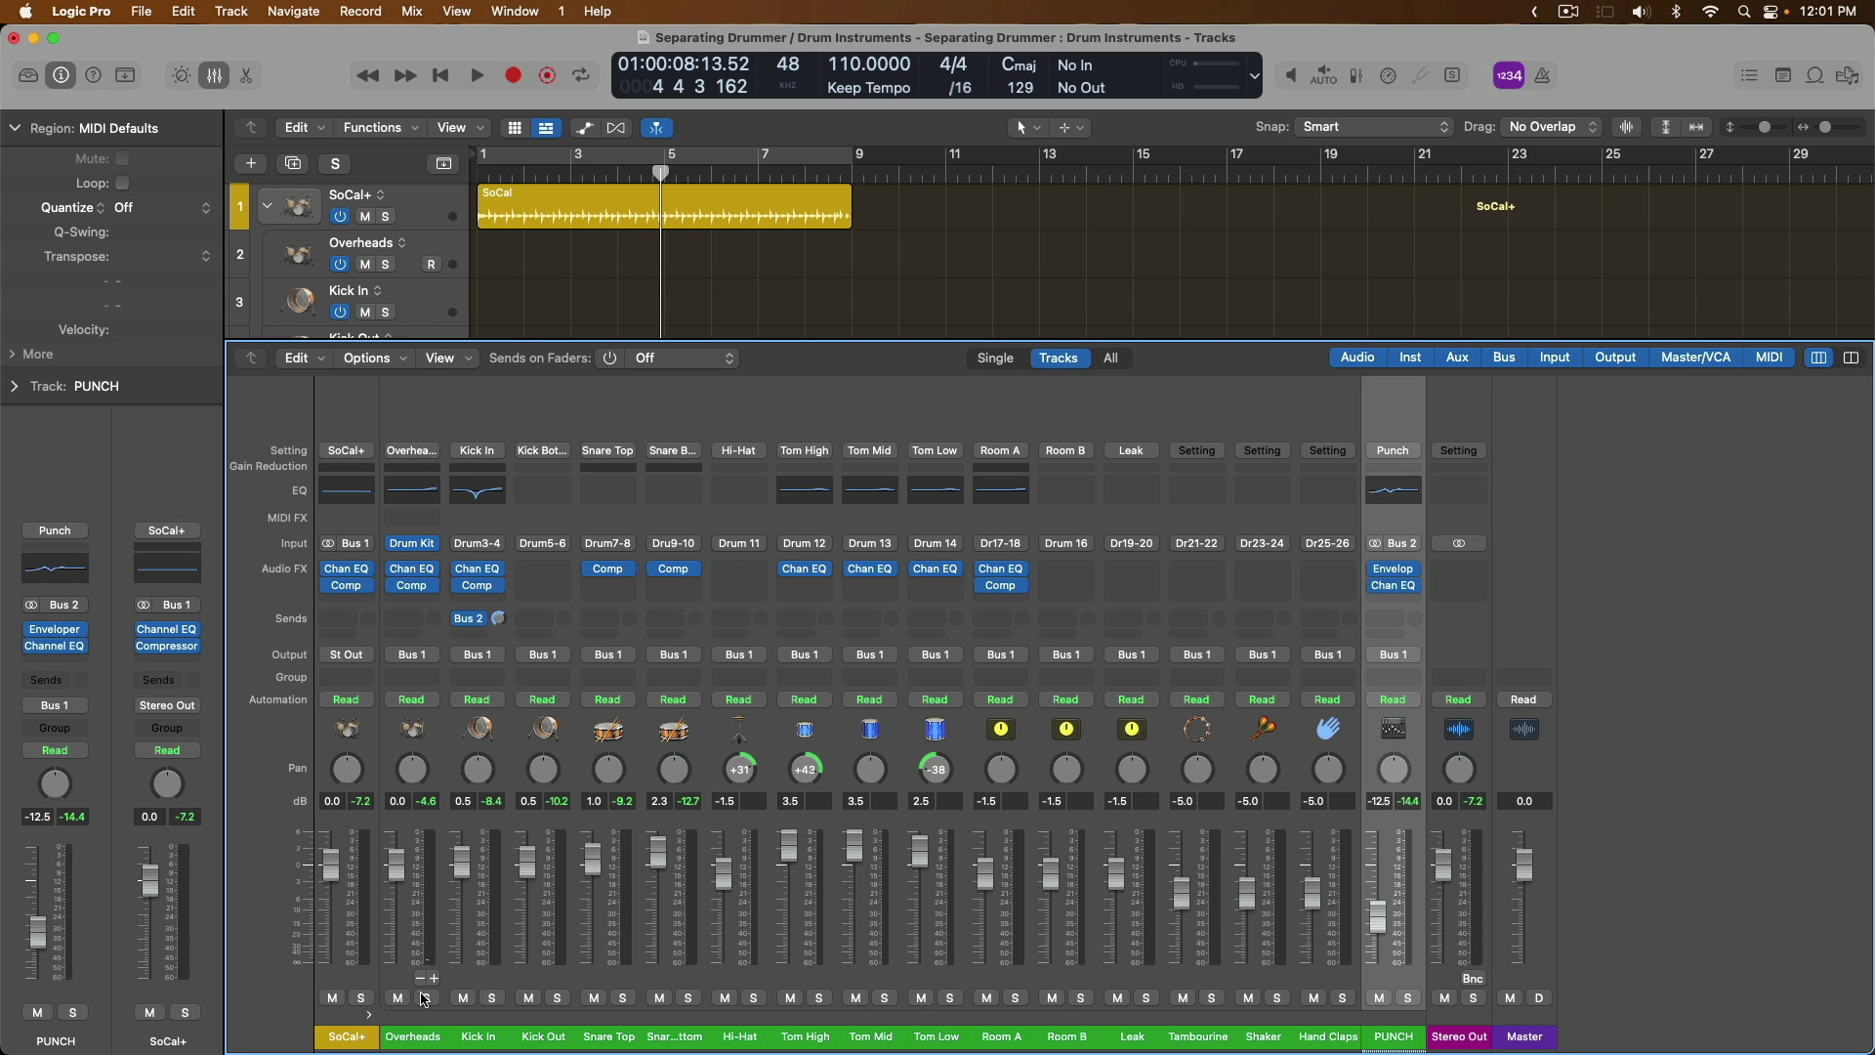
Select the Kick In and Kick Out channels and close the Mixer.
{"action": "left_click", "coordinate": [467, 1037]}
{"action": "left_click", "coordinate": [521, 1037], "text": "shift"}
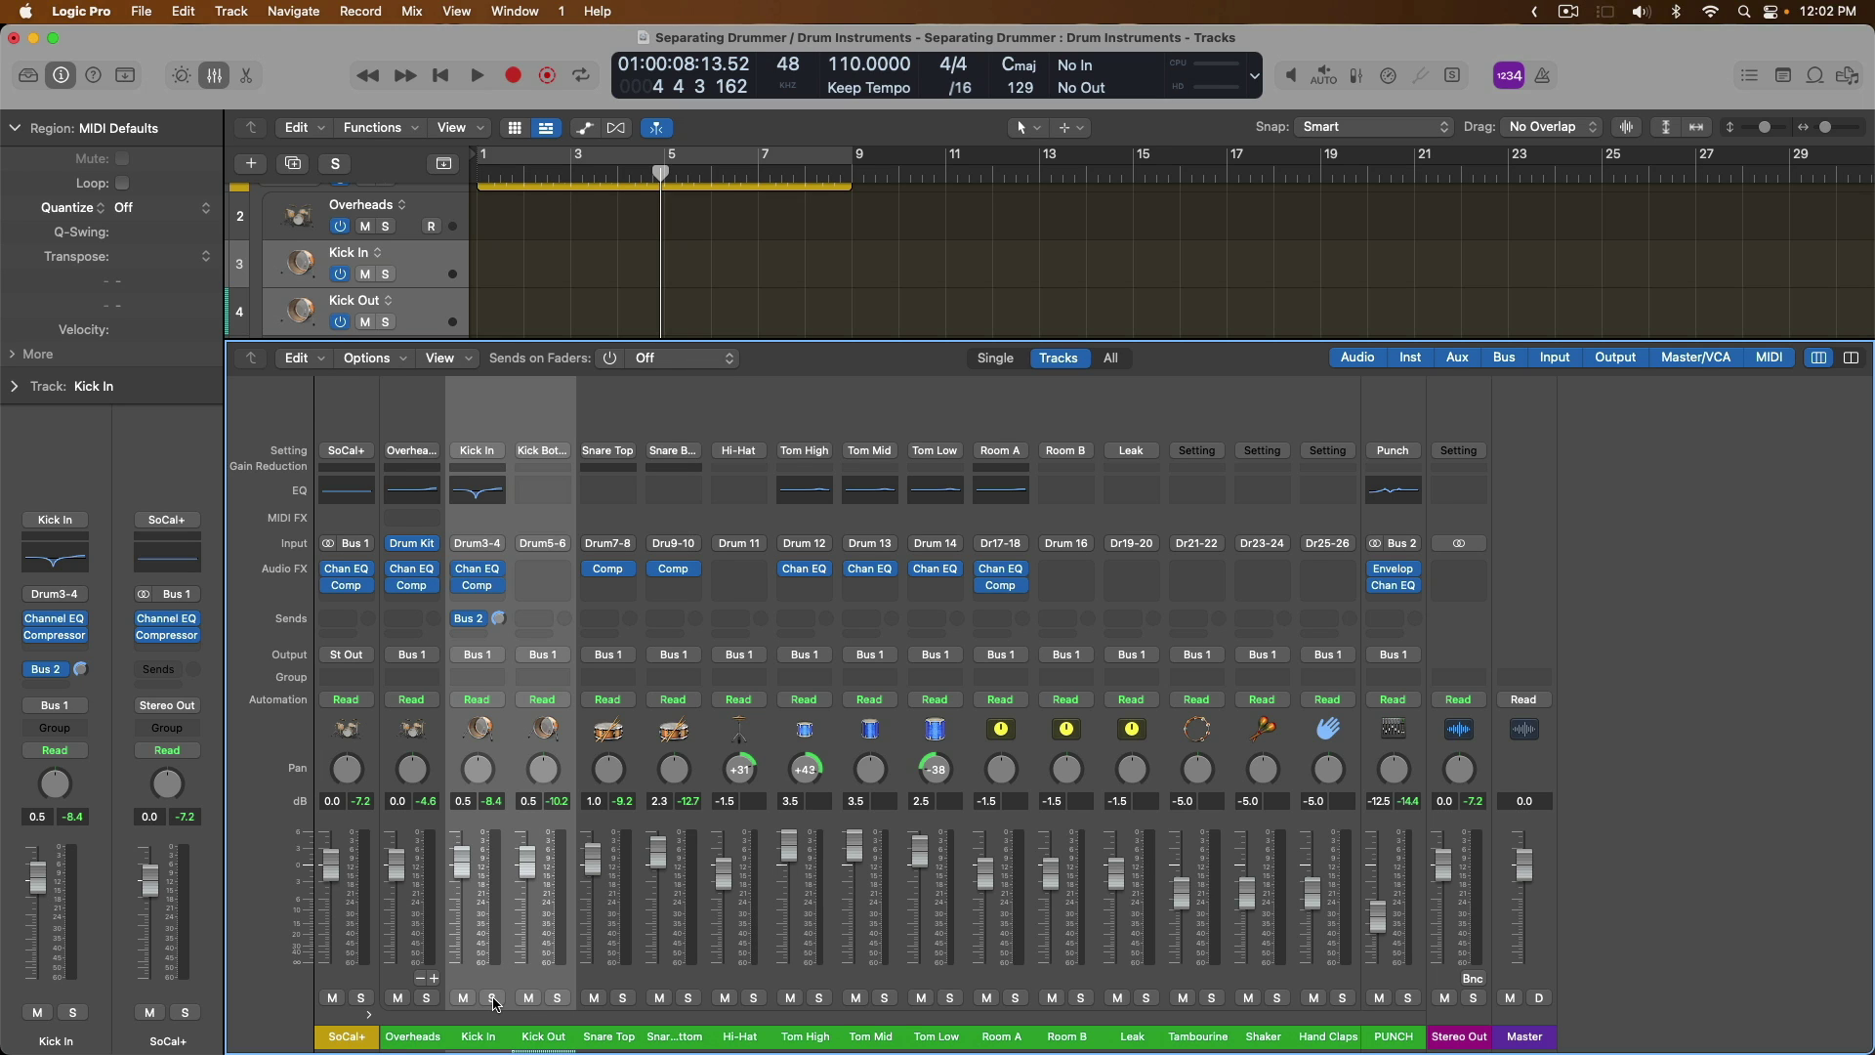
{"action": "key", "text": "x"}
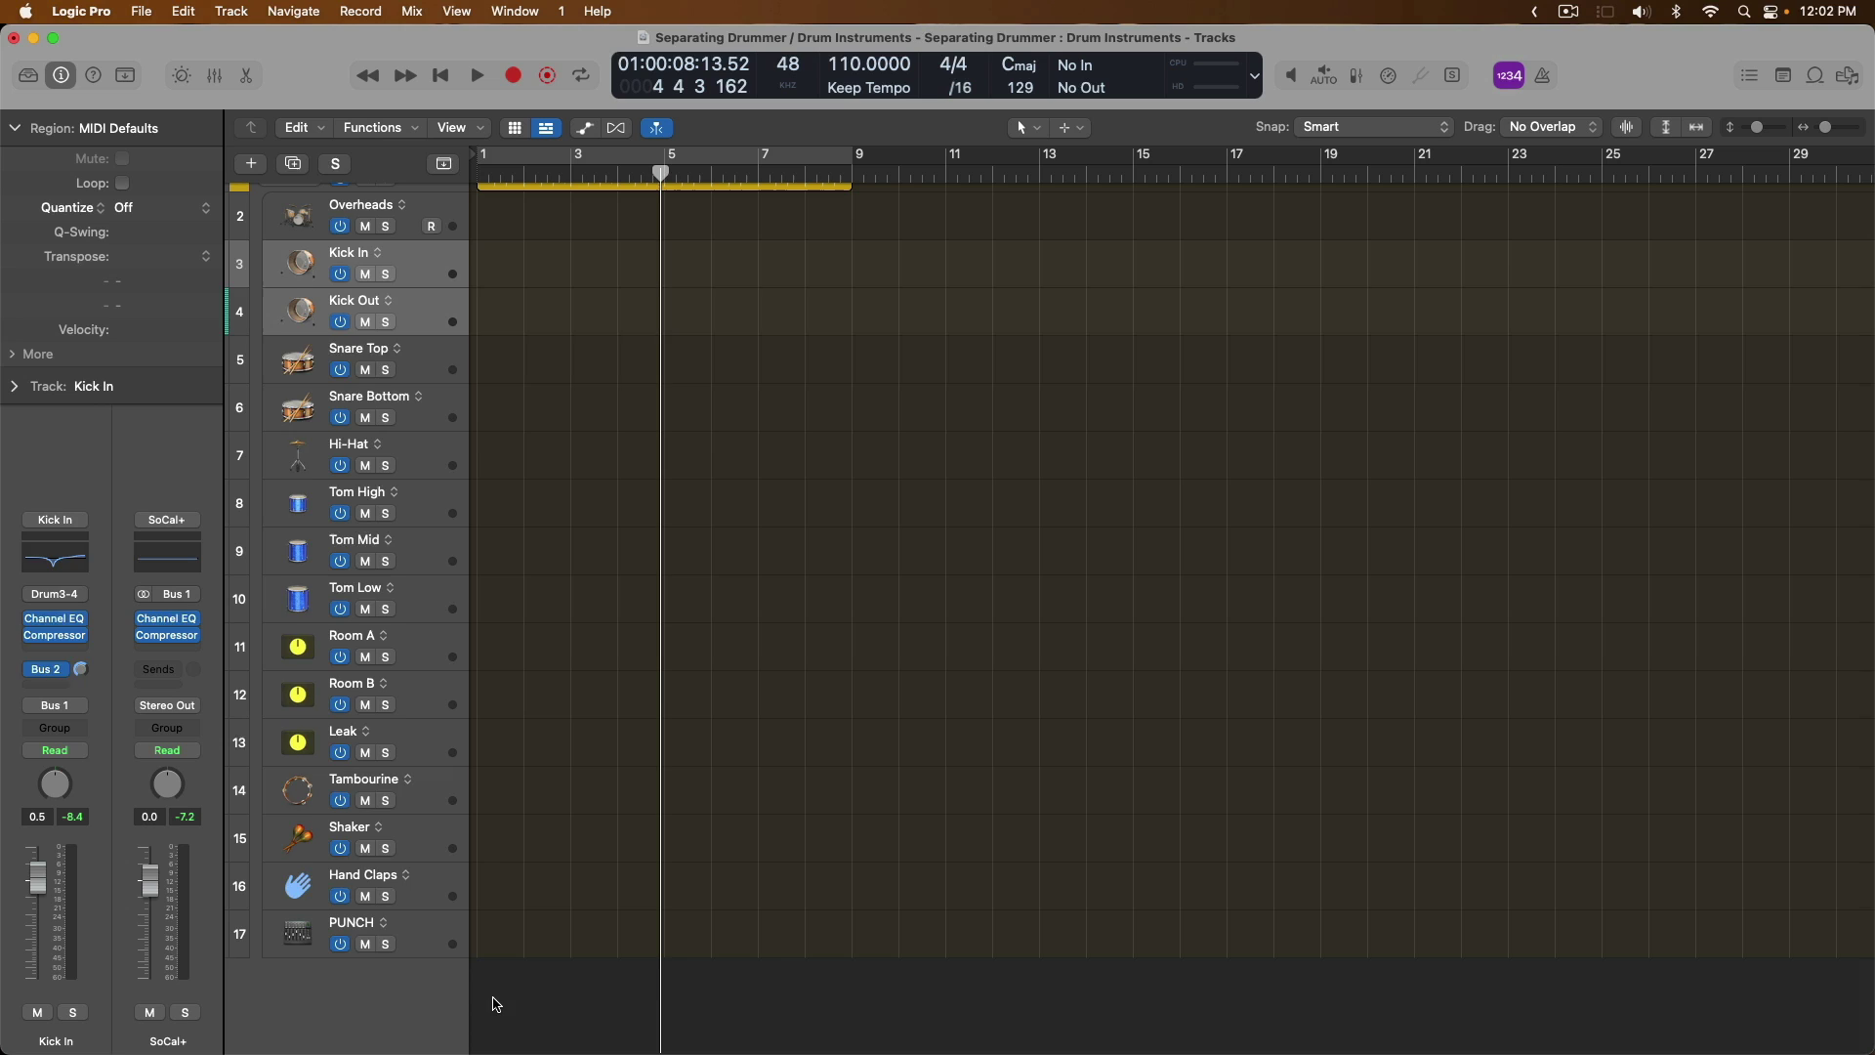
Combine Kick In and Kick Out into a collapsed Sum 17 summing stack and solo it.
{"action": "key", "text": "super+shift+d"}
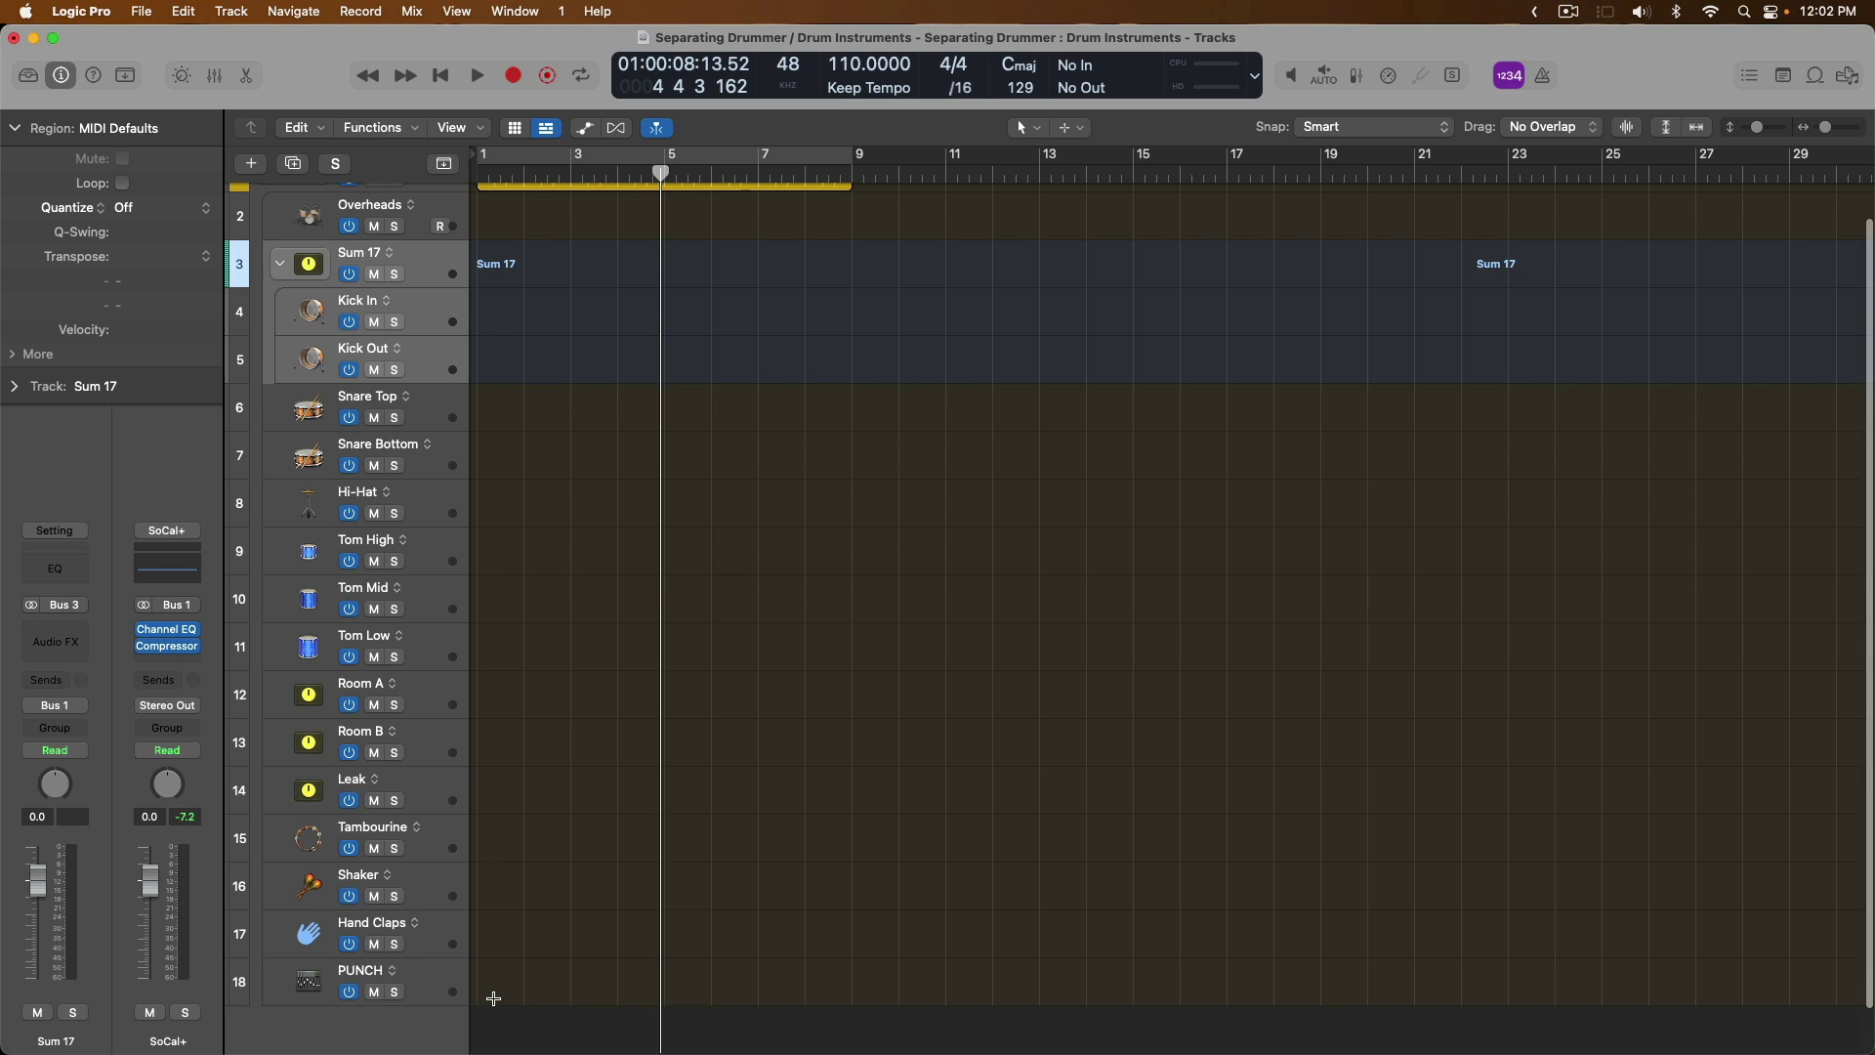
{"action": "left_click", "coordinate": [425, 260]}
{"action": "left_click", "coordinate": [279, 264]}
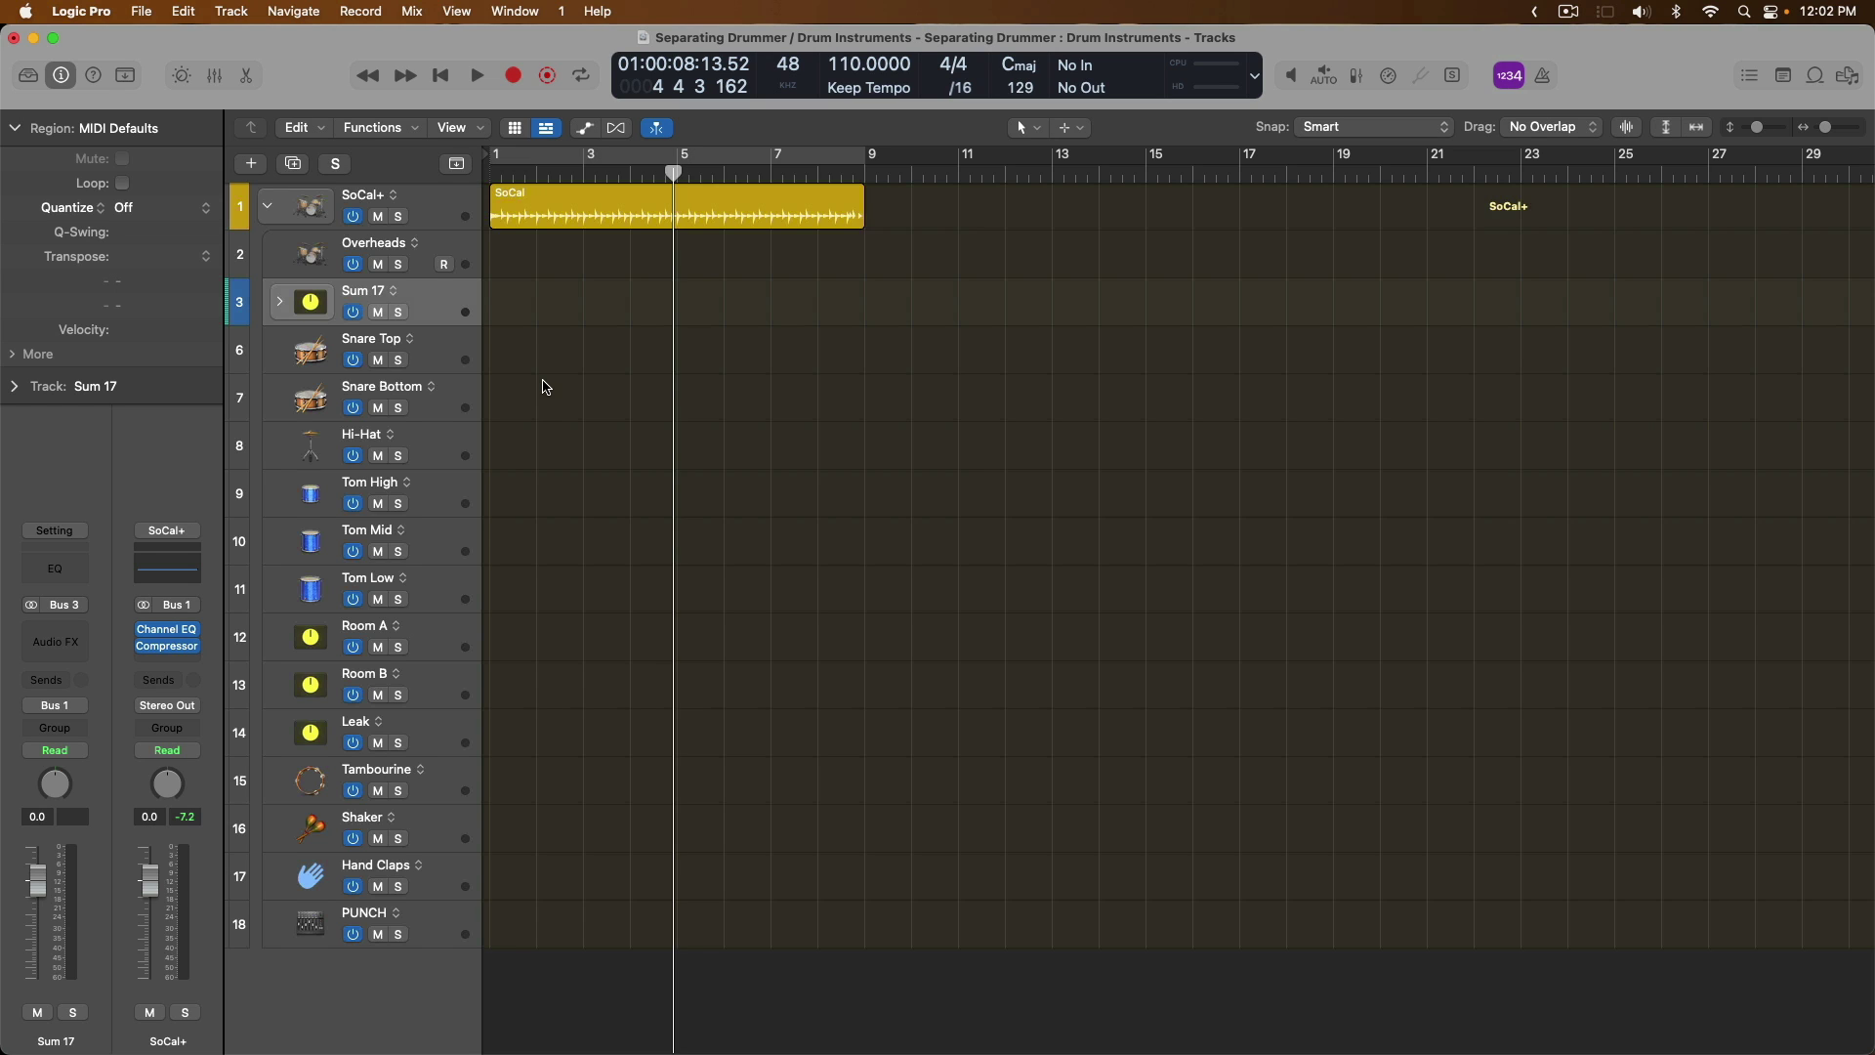
{"action": "left_click", "coordinate": [398, 311]}
Add a Channel EQ on Sum 17 boosting 64 Hz by +2.2 dB, comparing bypassed and active during playback.
{"action": "left_click", "coordinate": [72, 574]}
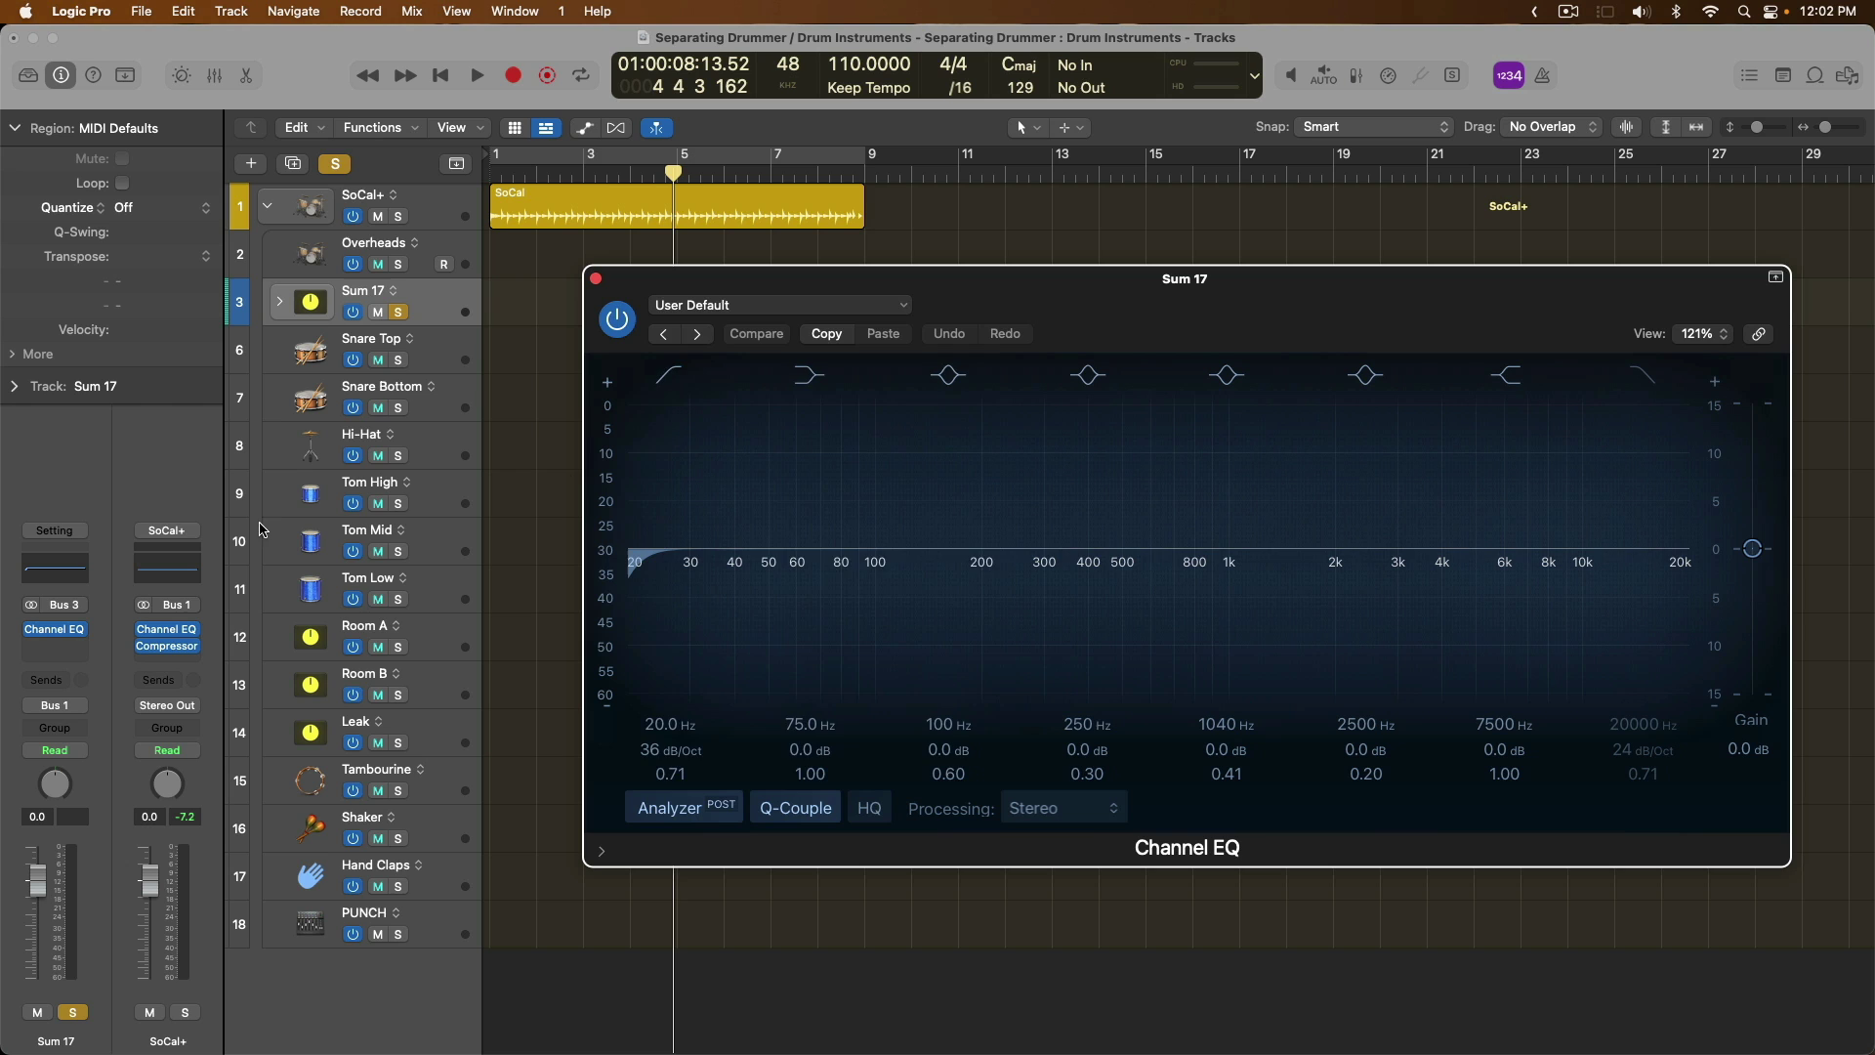
{"action": "key", "text": "Return"}
{"action": "key", "text": "space"}
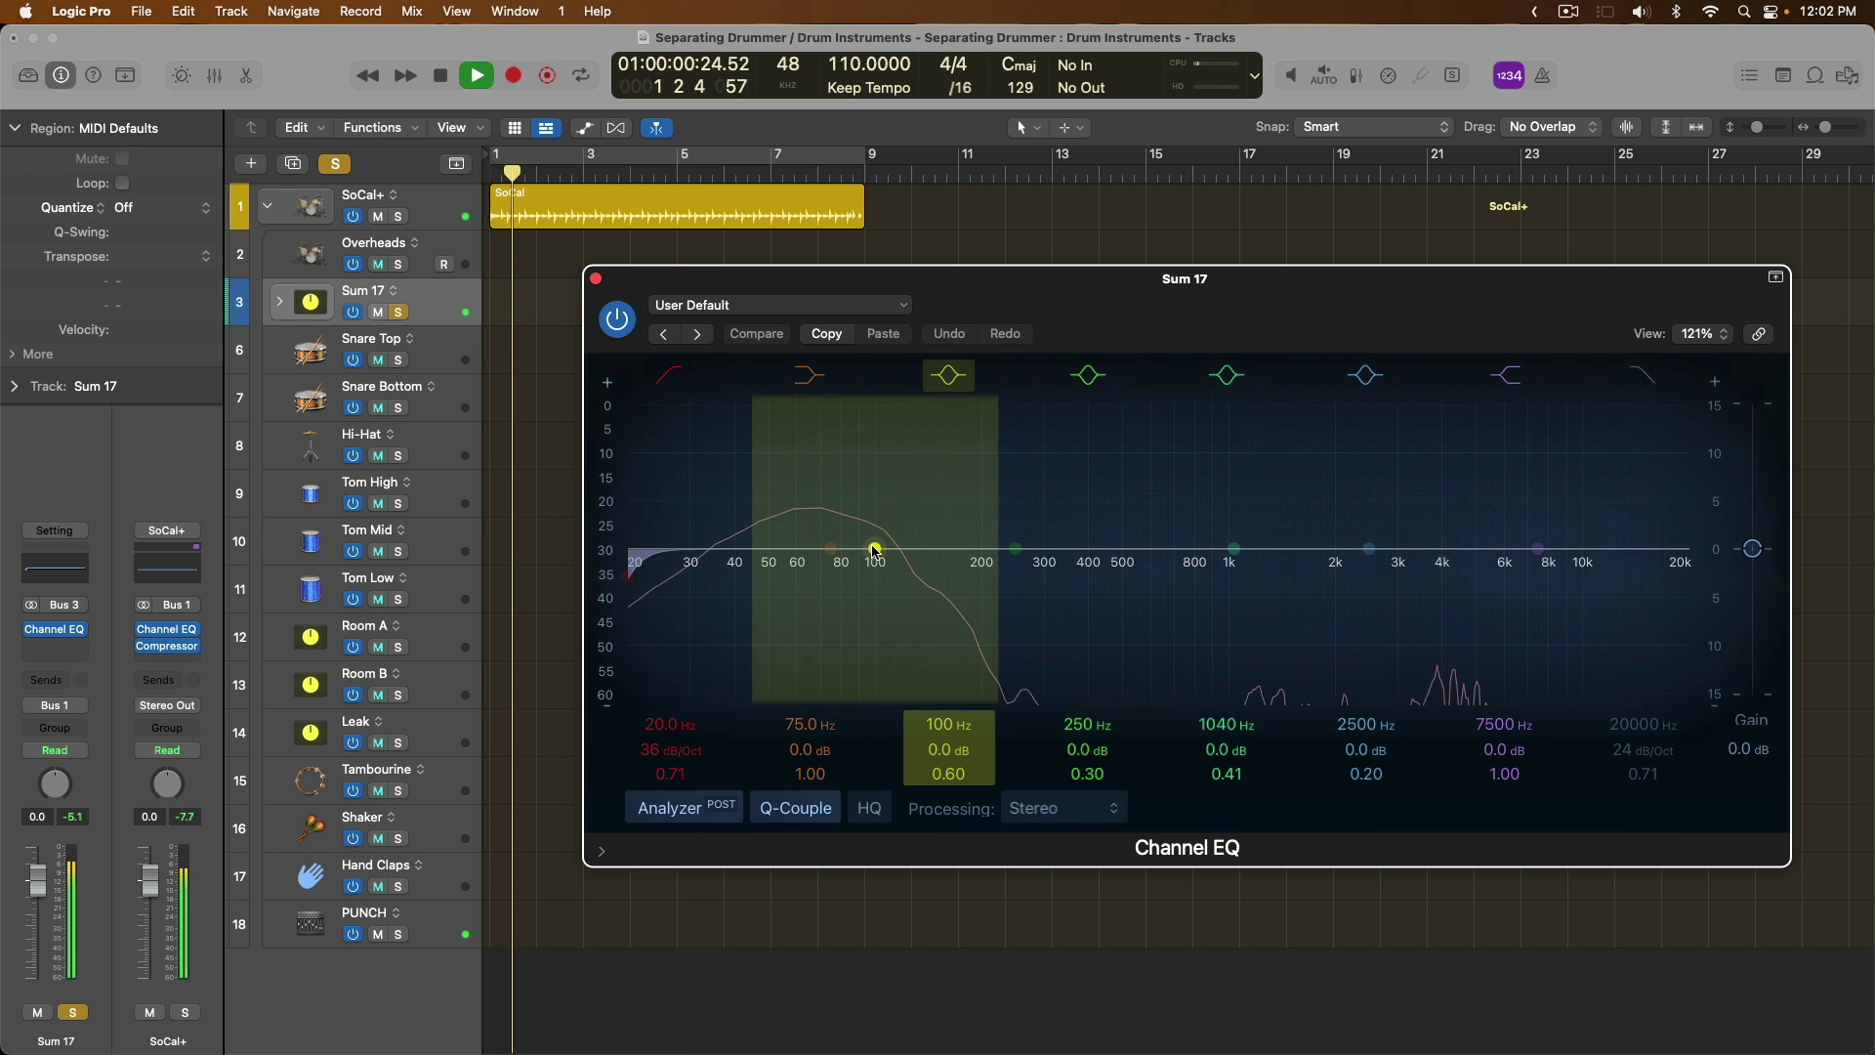
{"action": "left_click_drag", "start_coordinate": [874, 549], "coordinate": [805, 528]}
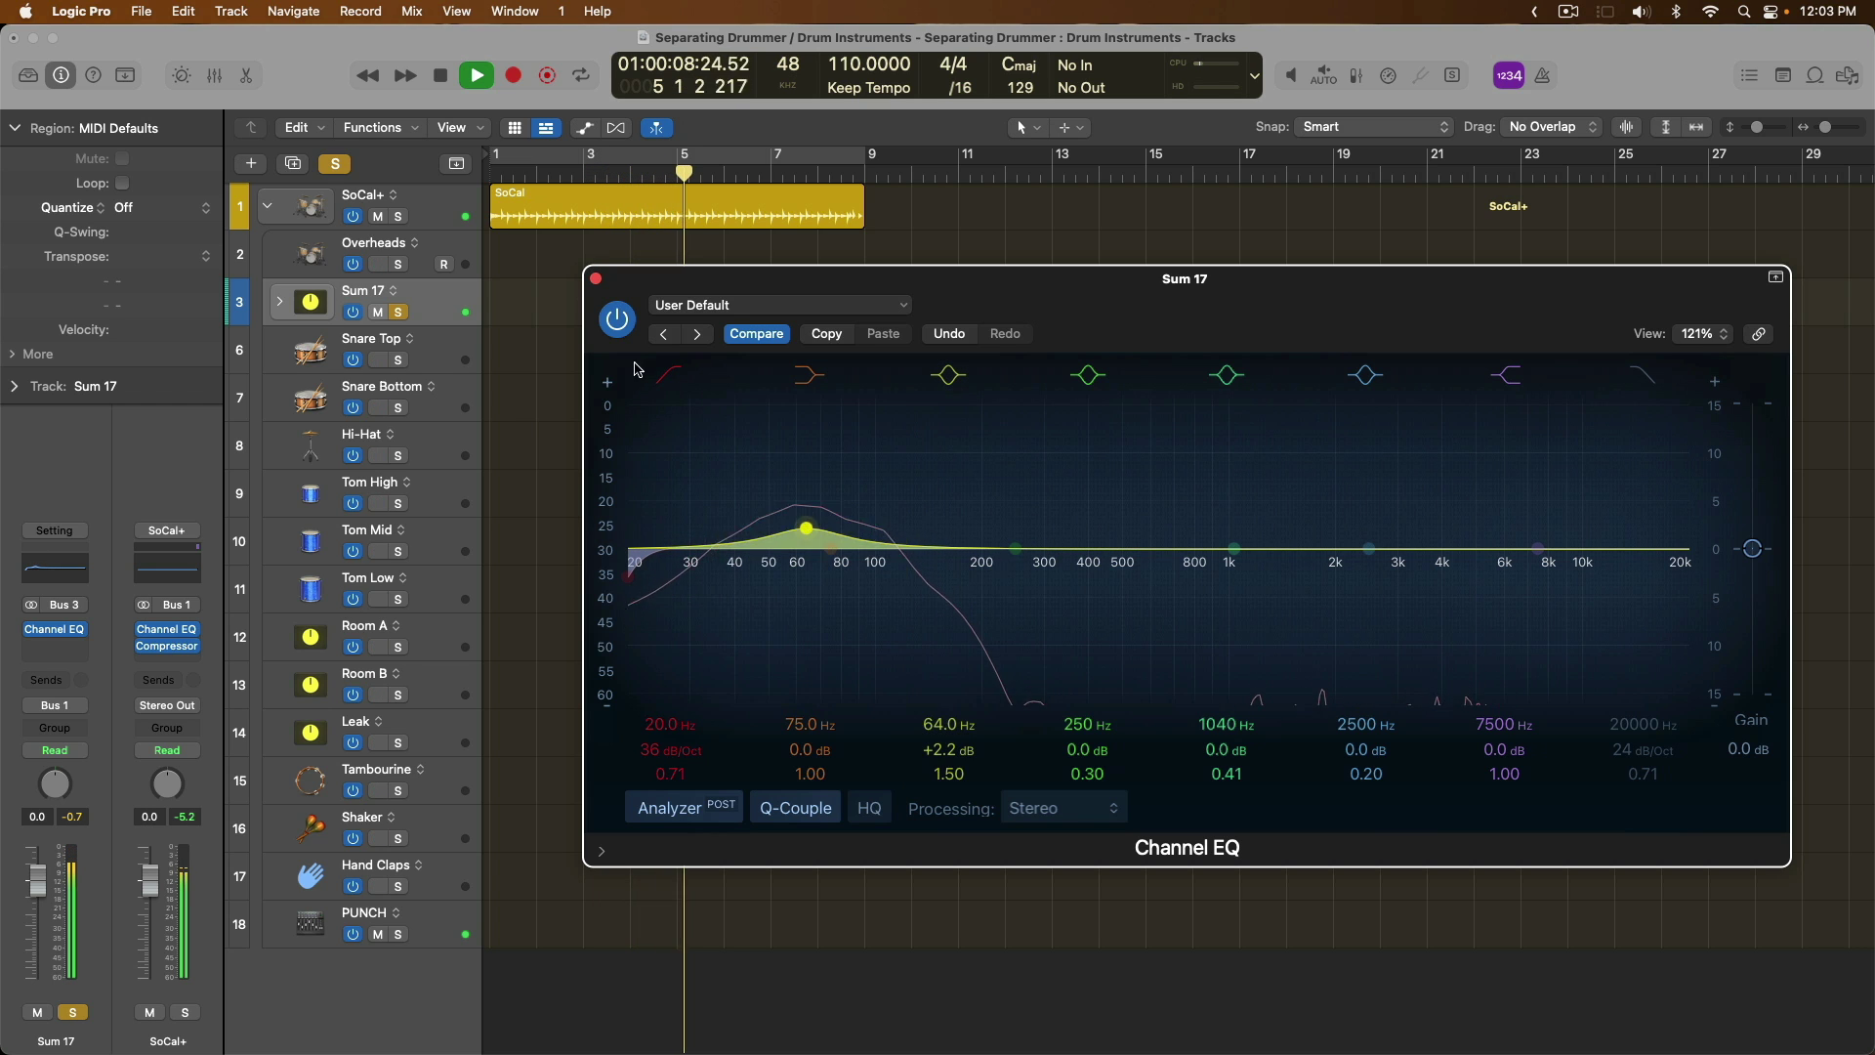
{"action": "left_click", "coordinate": [615, 318]}
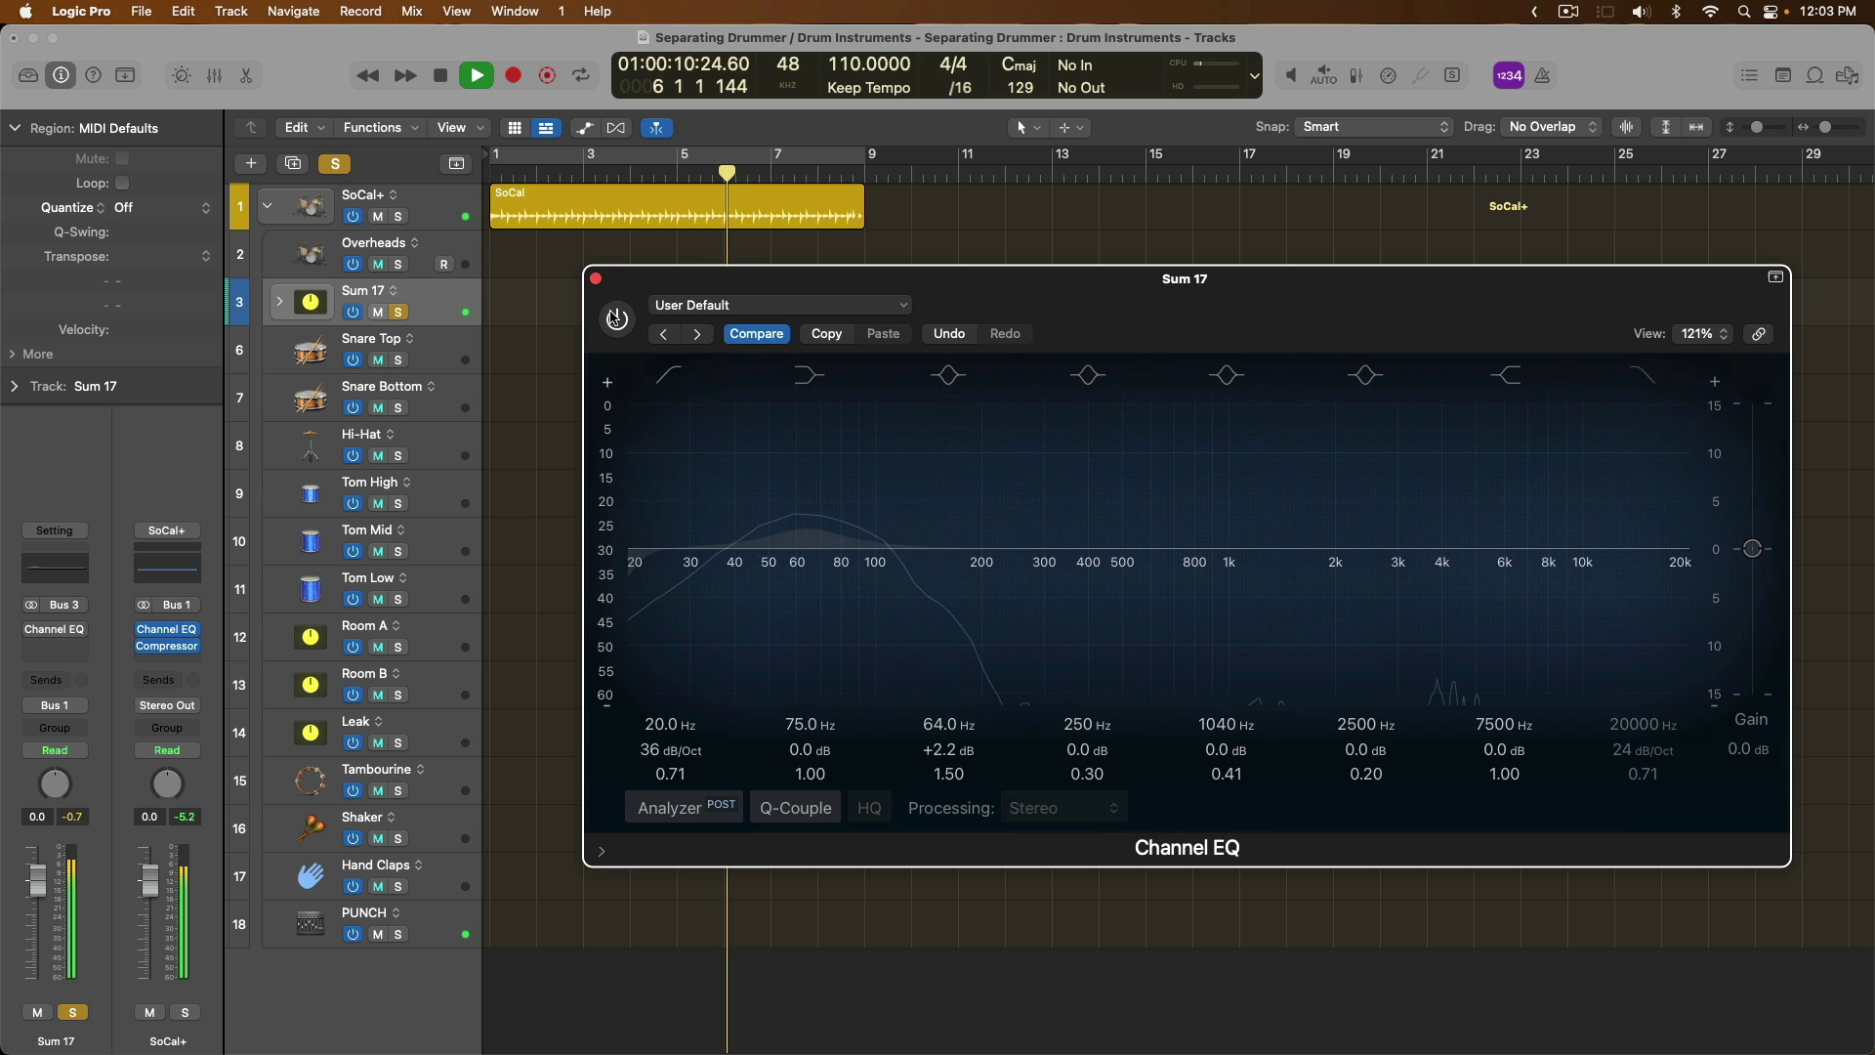
{"action": "left_click", "coordinate": [615, 318]}
{"action": "left_click", "coordinate": [595, 279]}
{"action": "key", "text": "space"}
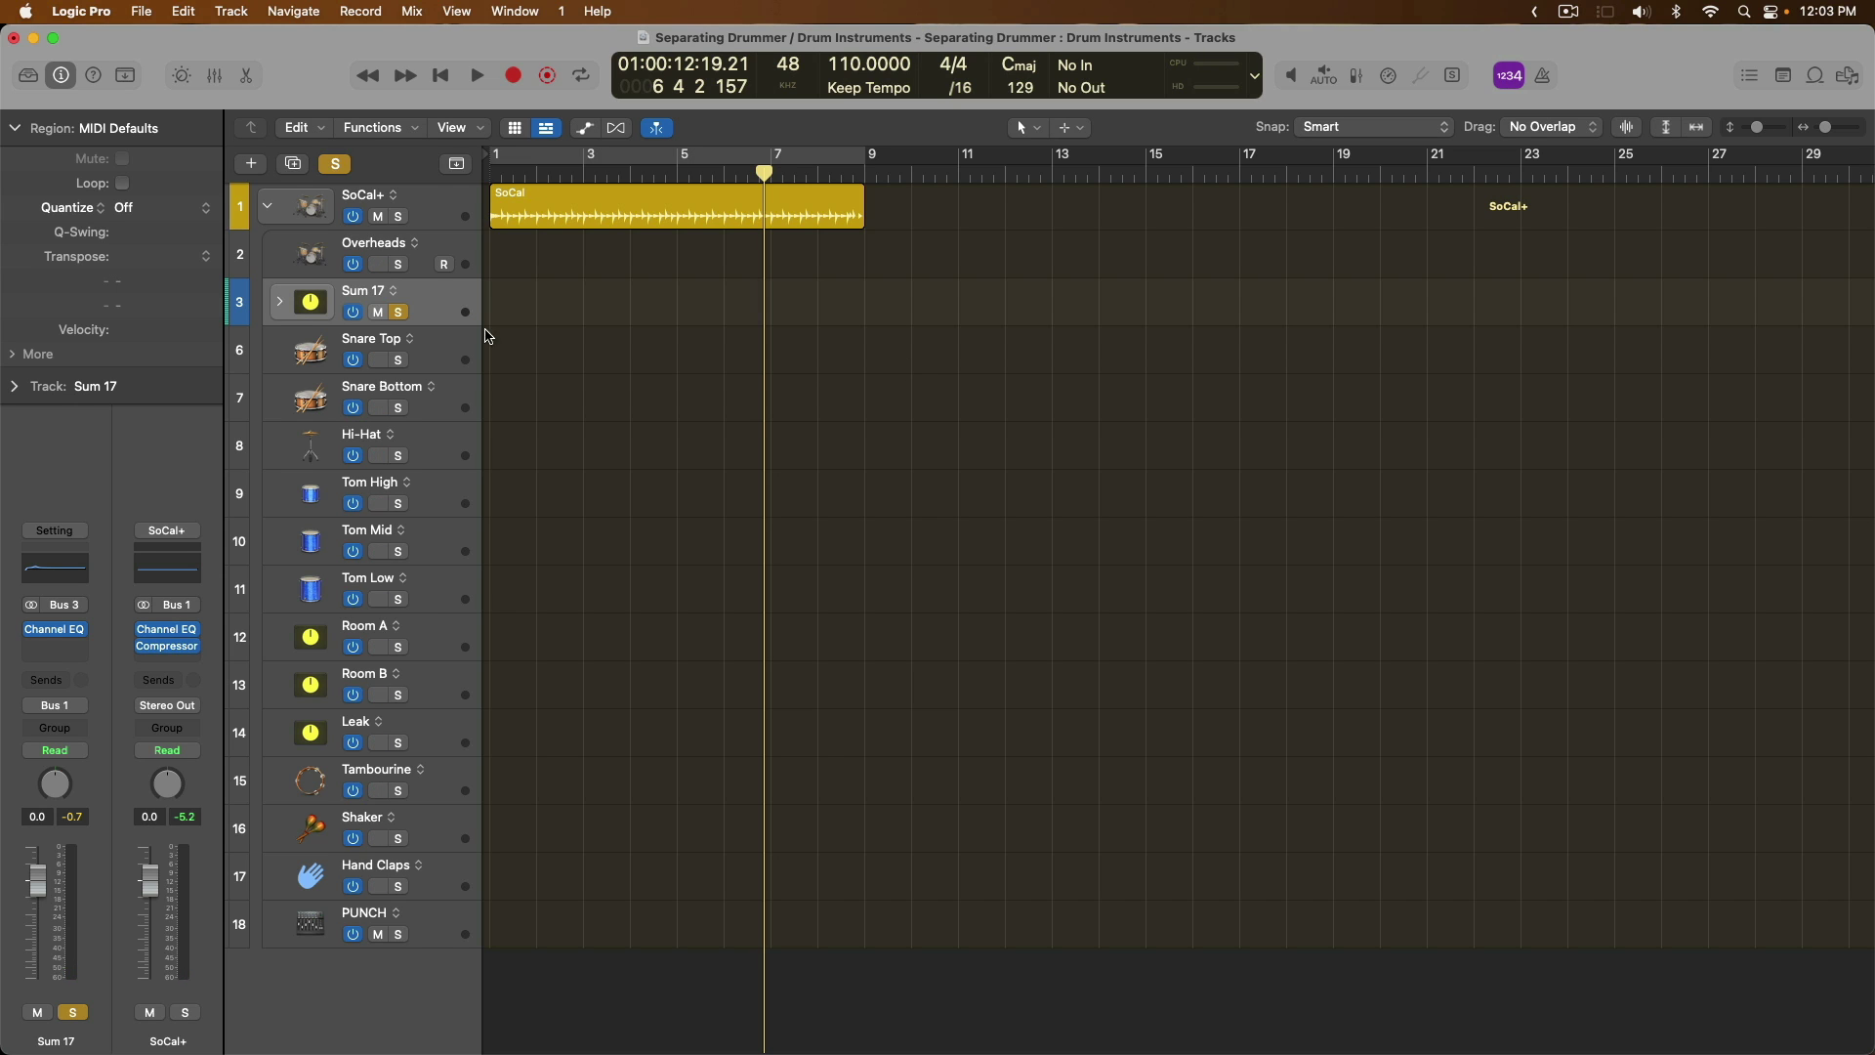
Unsolo Sum 17 and export the SoCal+ drum tracks as 24-bit WAVE files to Bounces, effects bypassed.
{"action": "left_click", "coordinate": [399, 312]}
{"action": "left_click", "coordinate": [435, 198]}
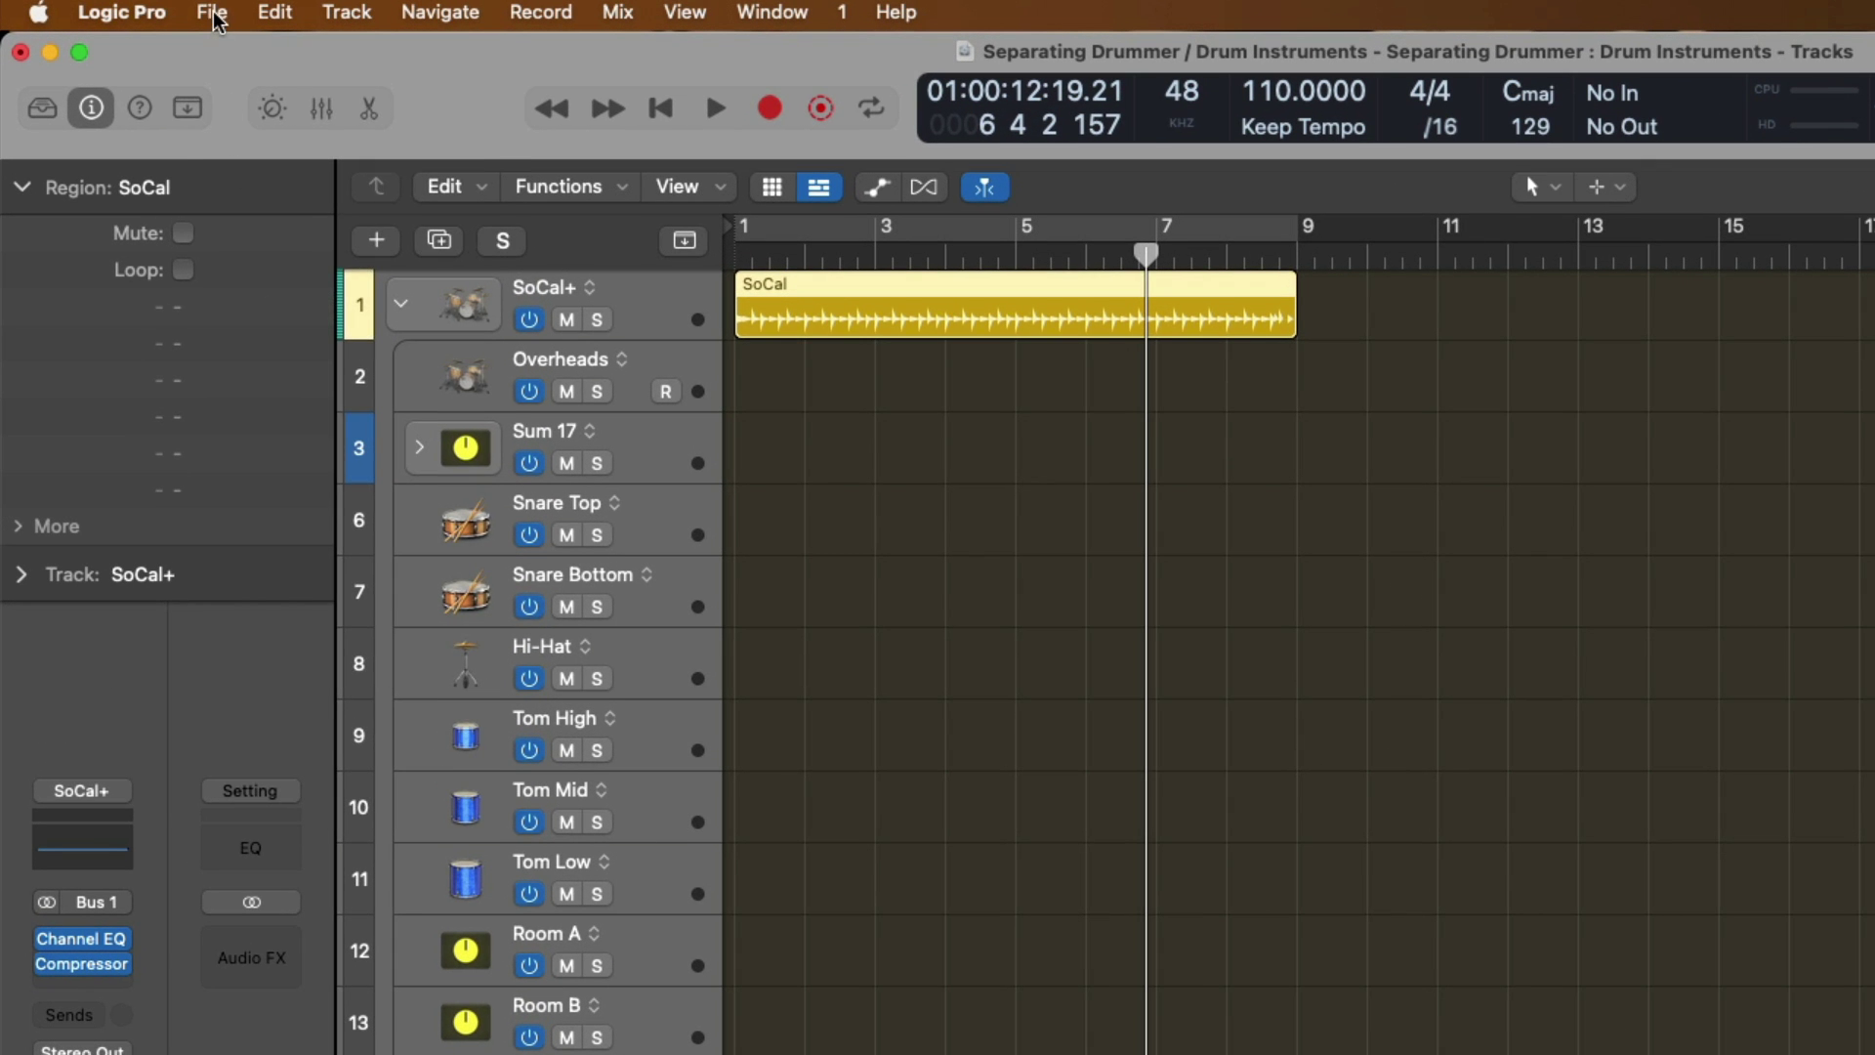
{"action": "left_click", "coordinate": [159, 11]}
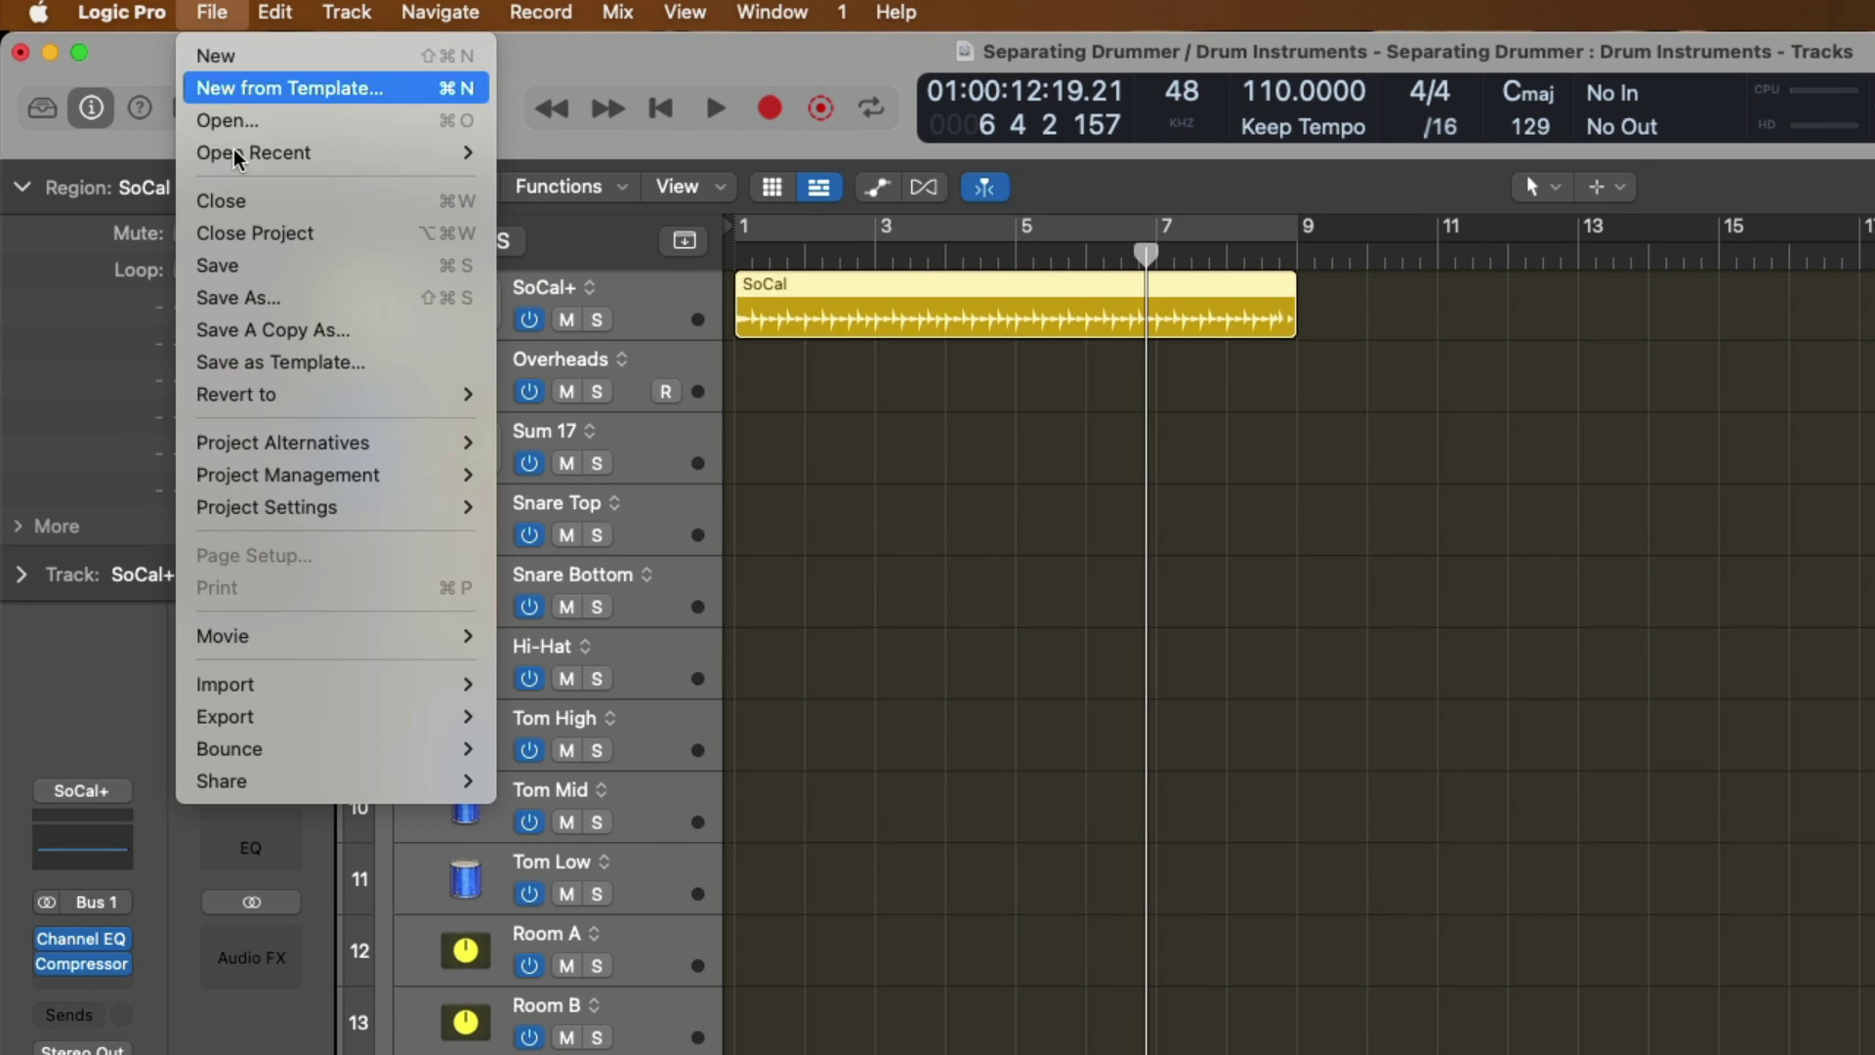
{"action": "mouse_move", "coordinate": [269, 720]}
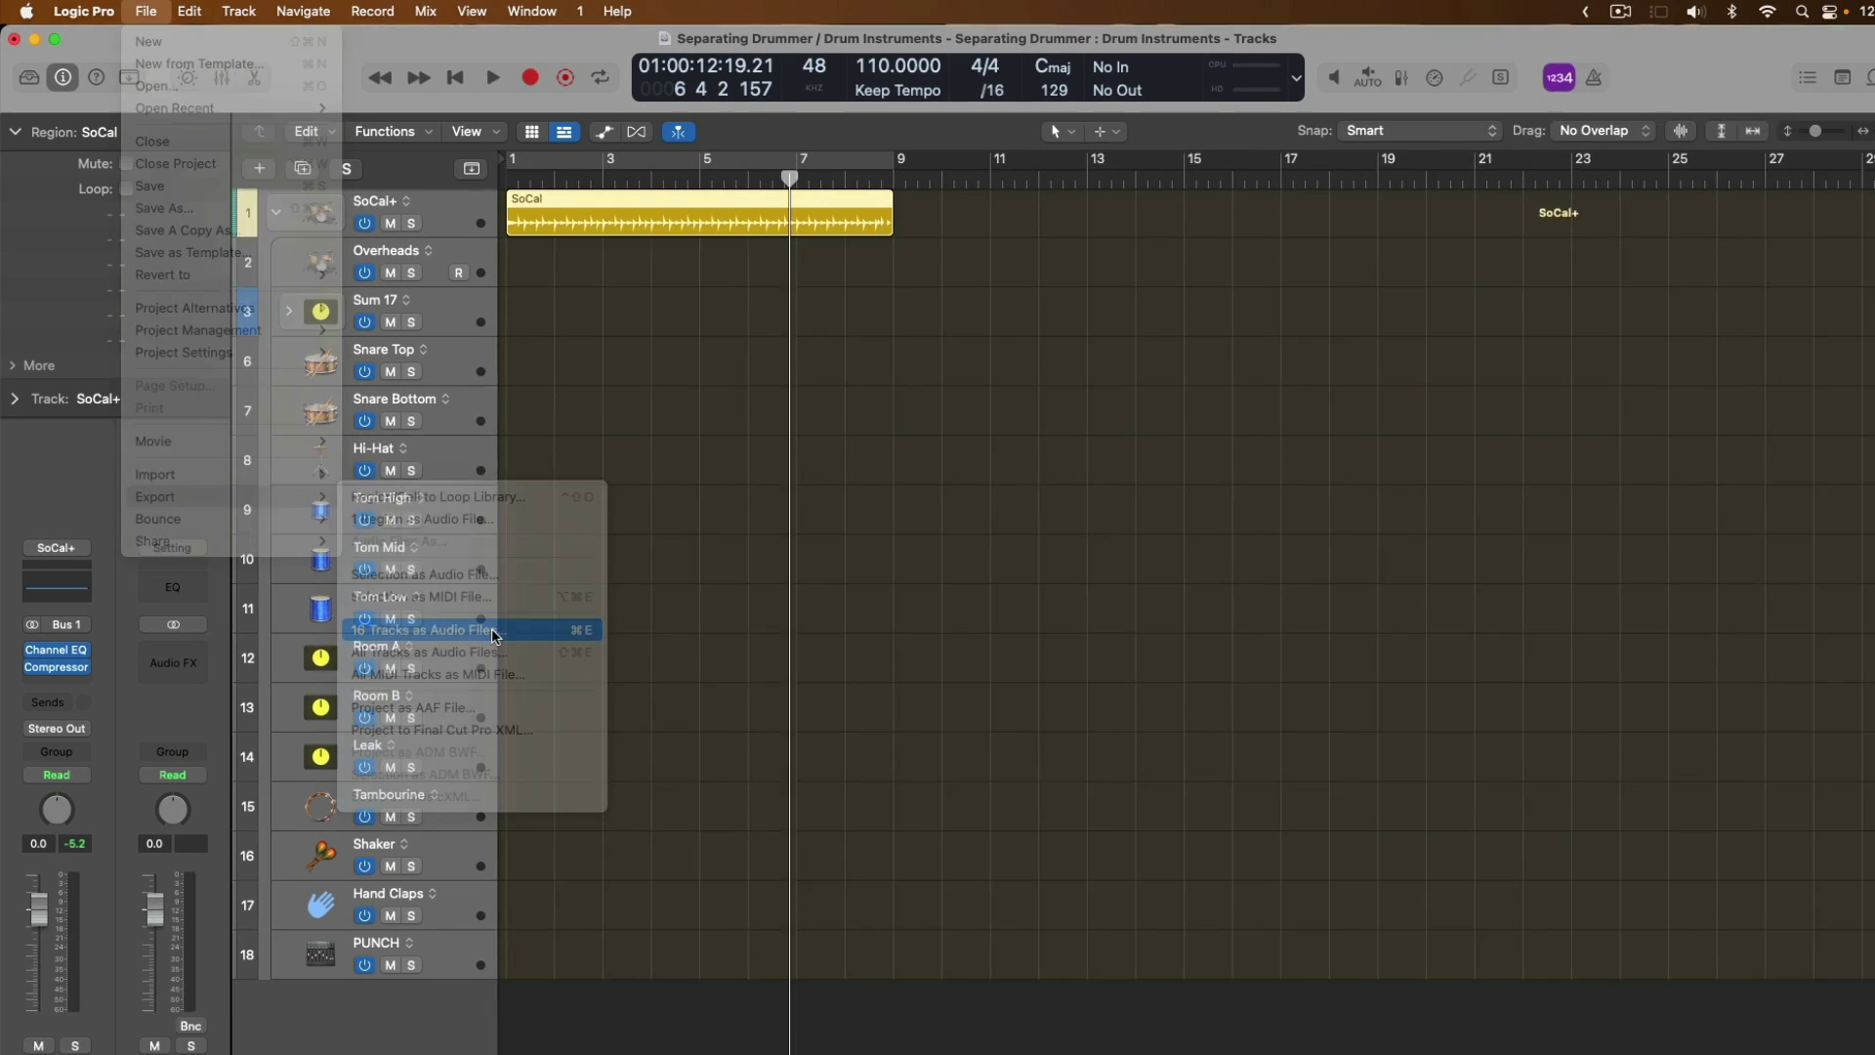
{"action": "left_click", "coordinate": [723, 913]}
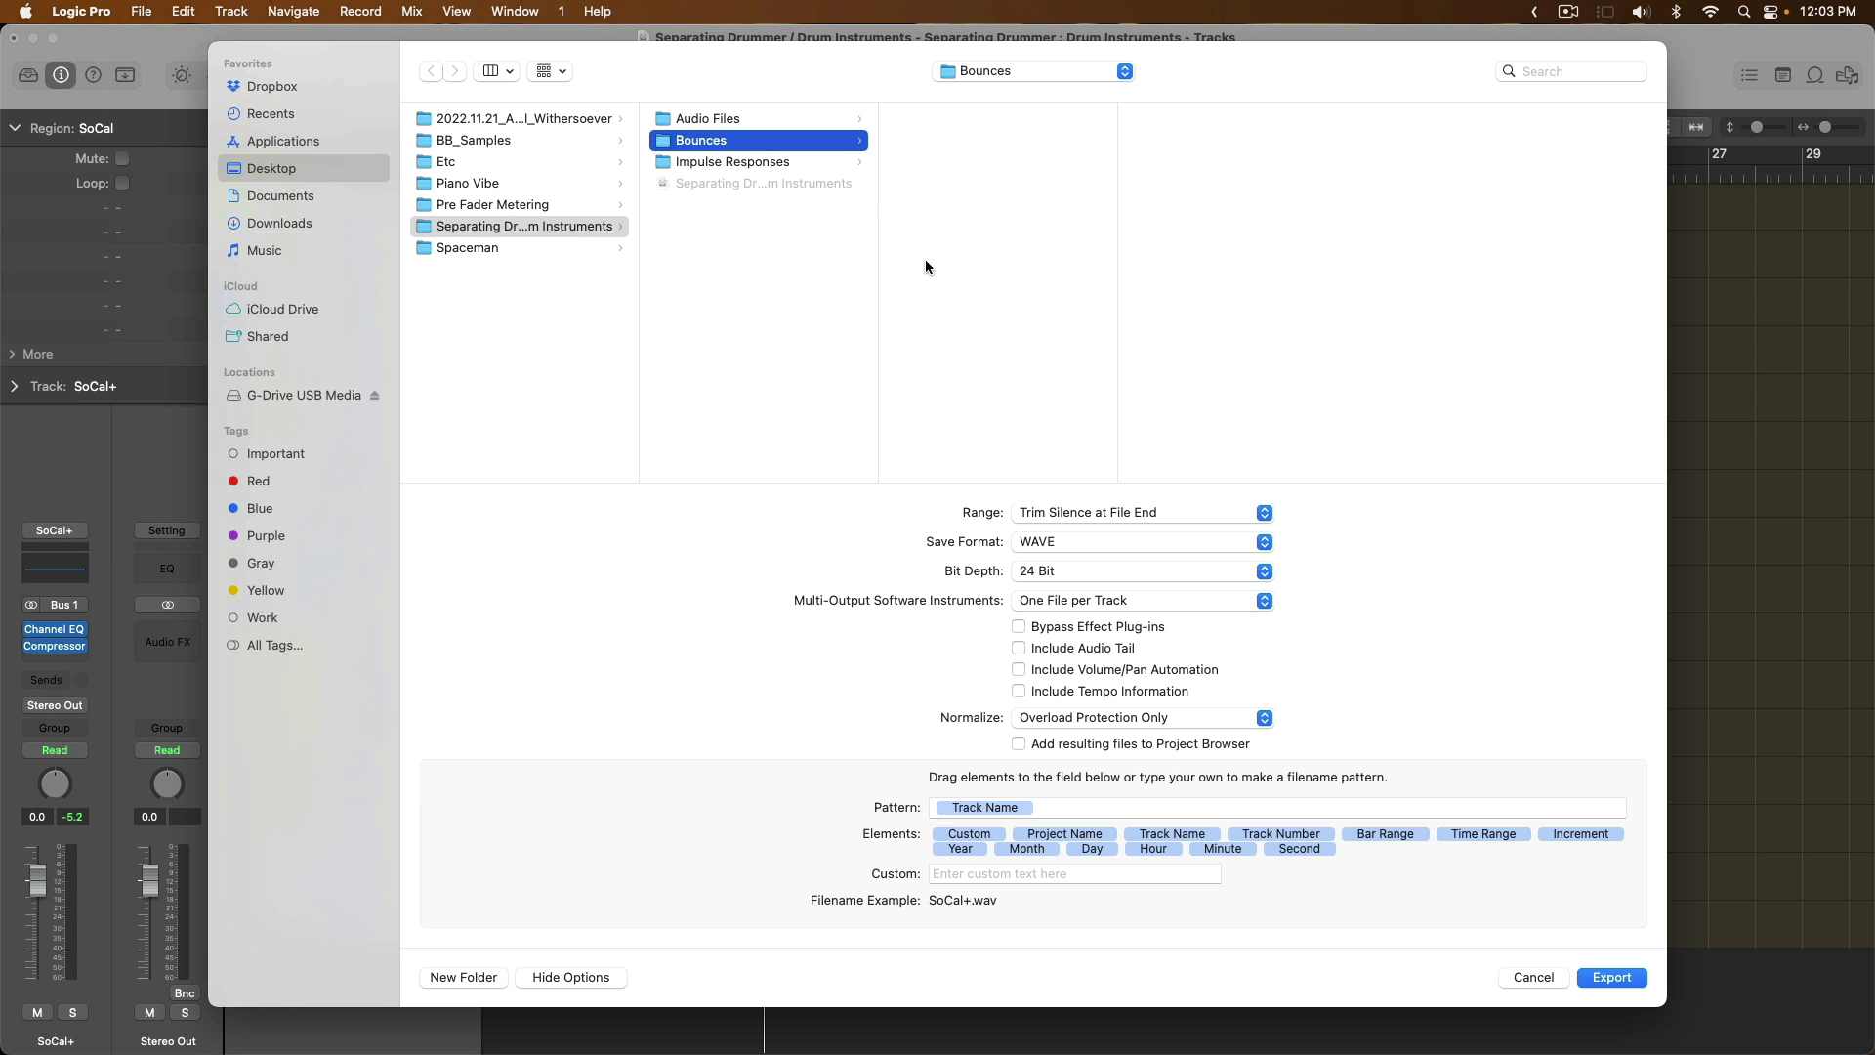
{"action": "left_click", "coordinate": [1021, 626]}
{"action": "left_click", "coordinate": [1612, 977]}
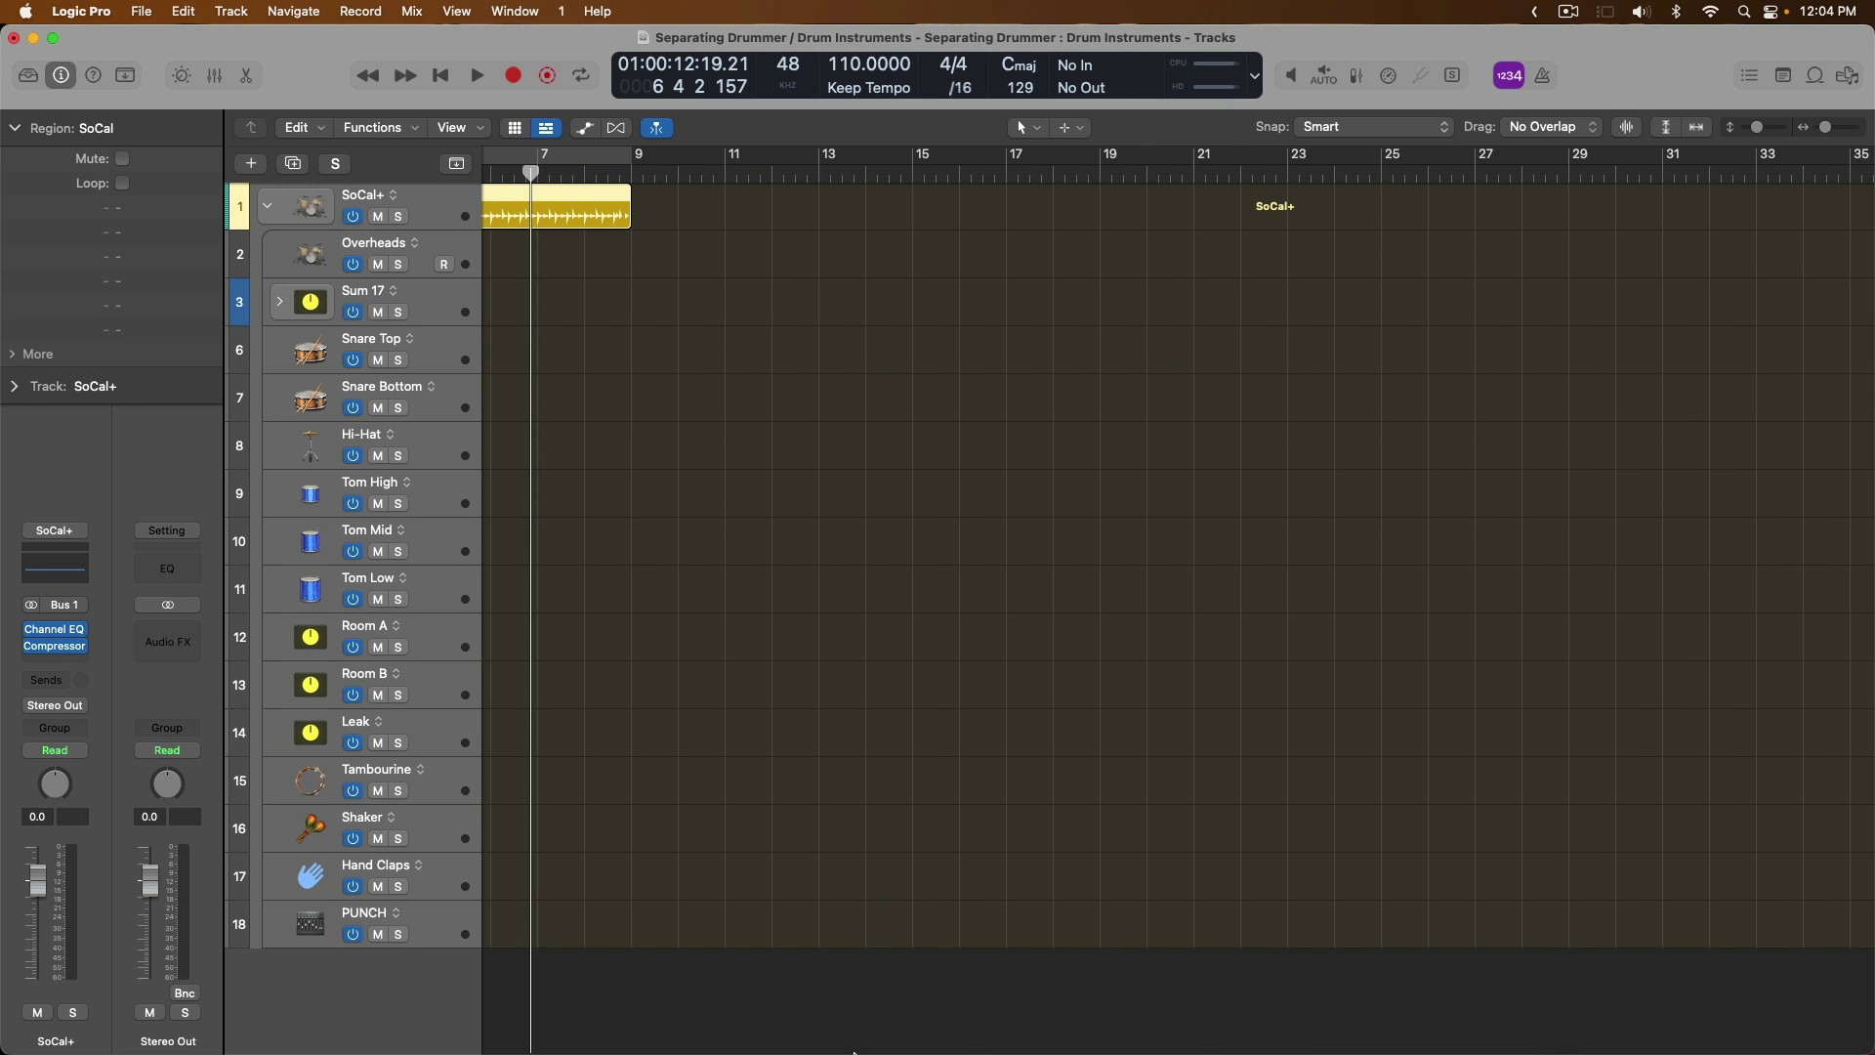
In Finder, open Desktop > Separating Drummer / Drum Instruments > Bounces.
{"action": "mouse_move", "coordinate": [747, 1038]}
{"action": "left_click", "coordinate": [544, 1038]}
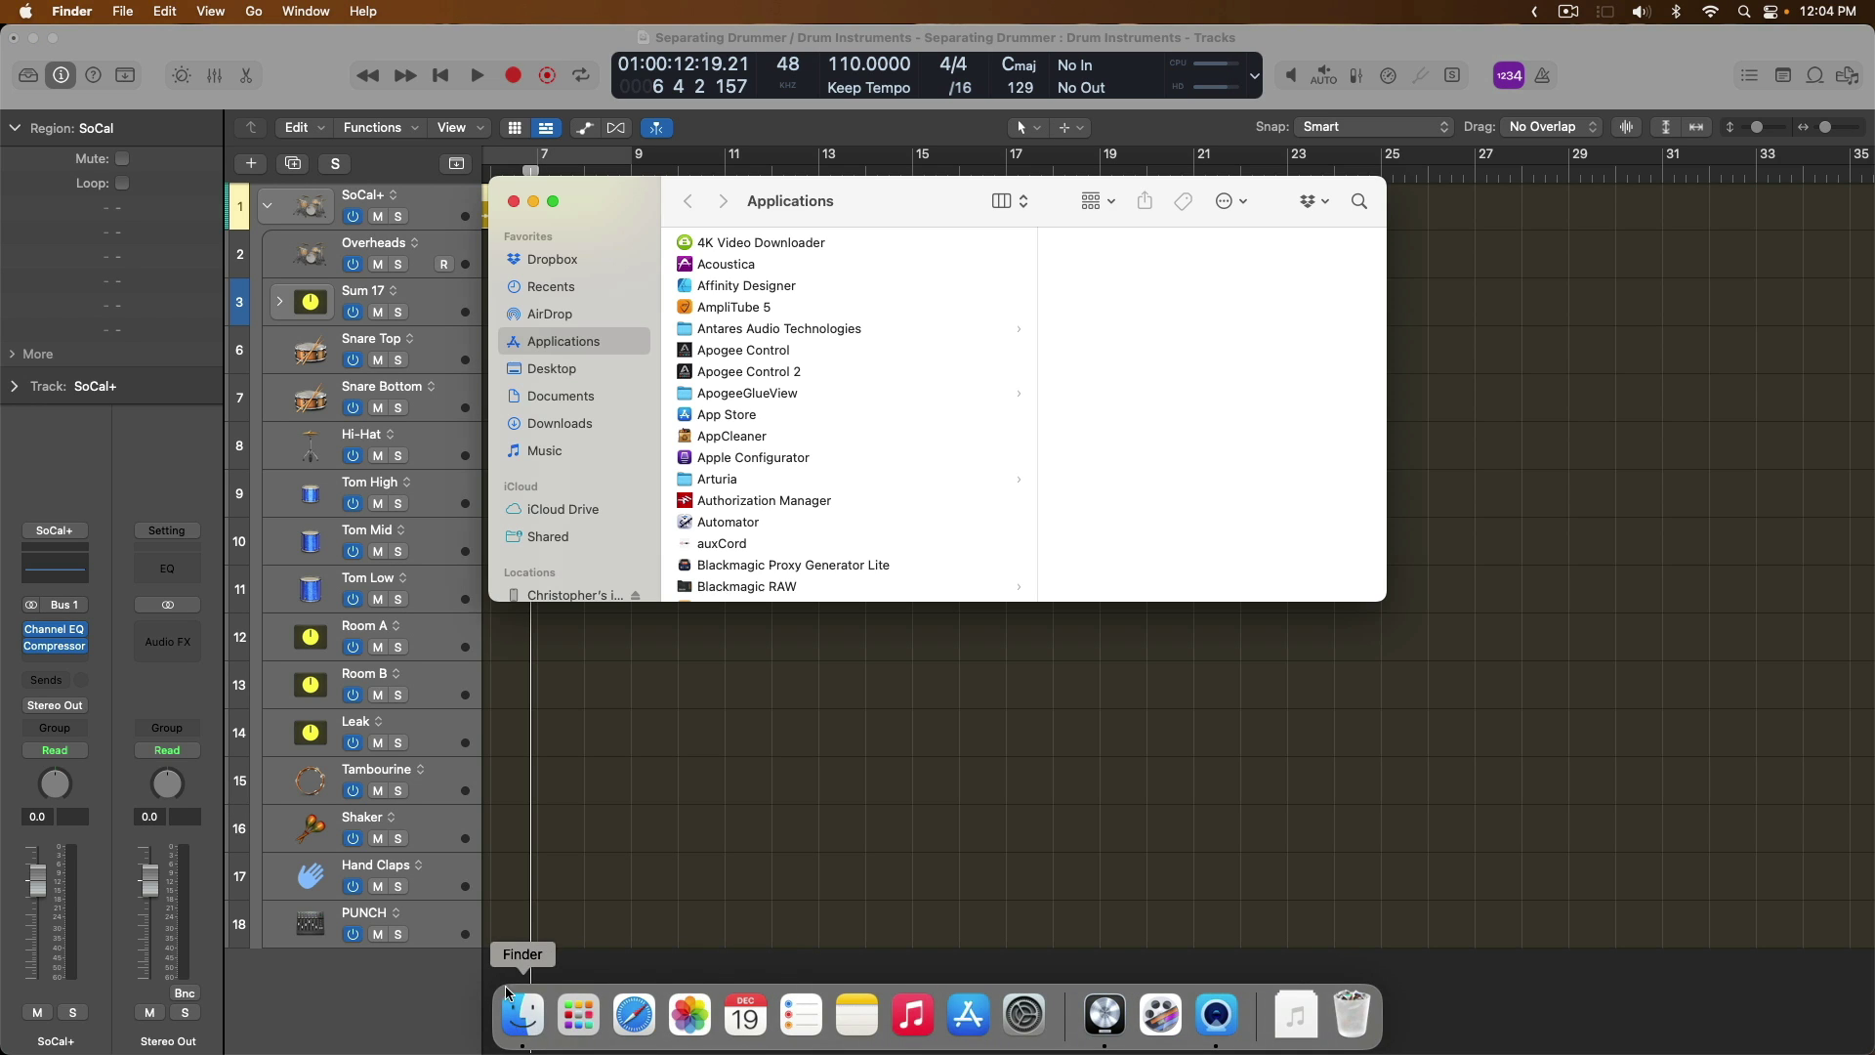
{"action": "left_click", "coordinate": [590, 368]}
{"action": "left_click", "coordinate": [817, 351]}
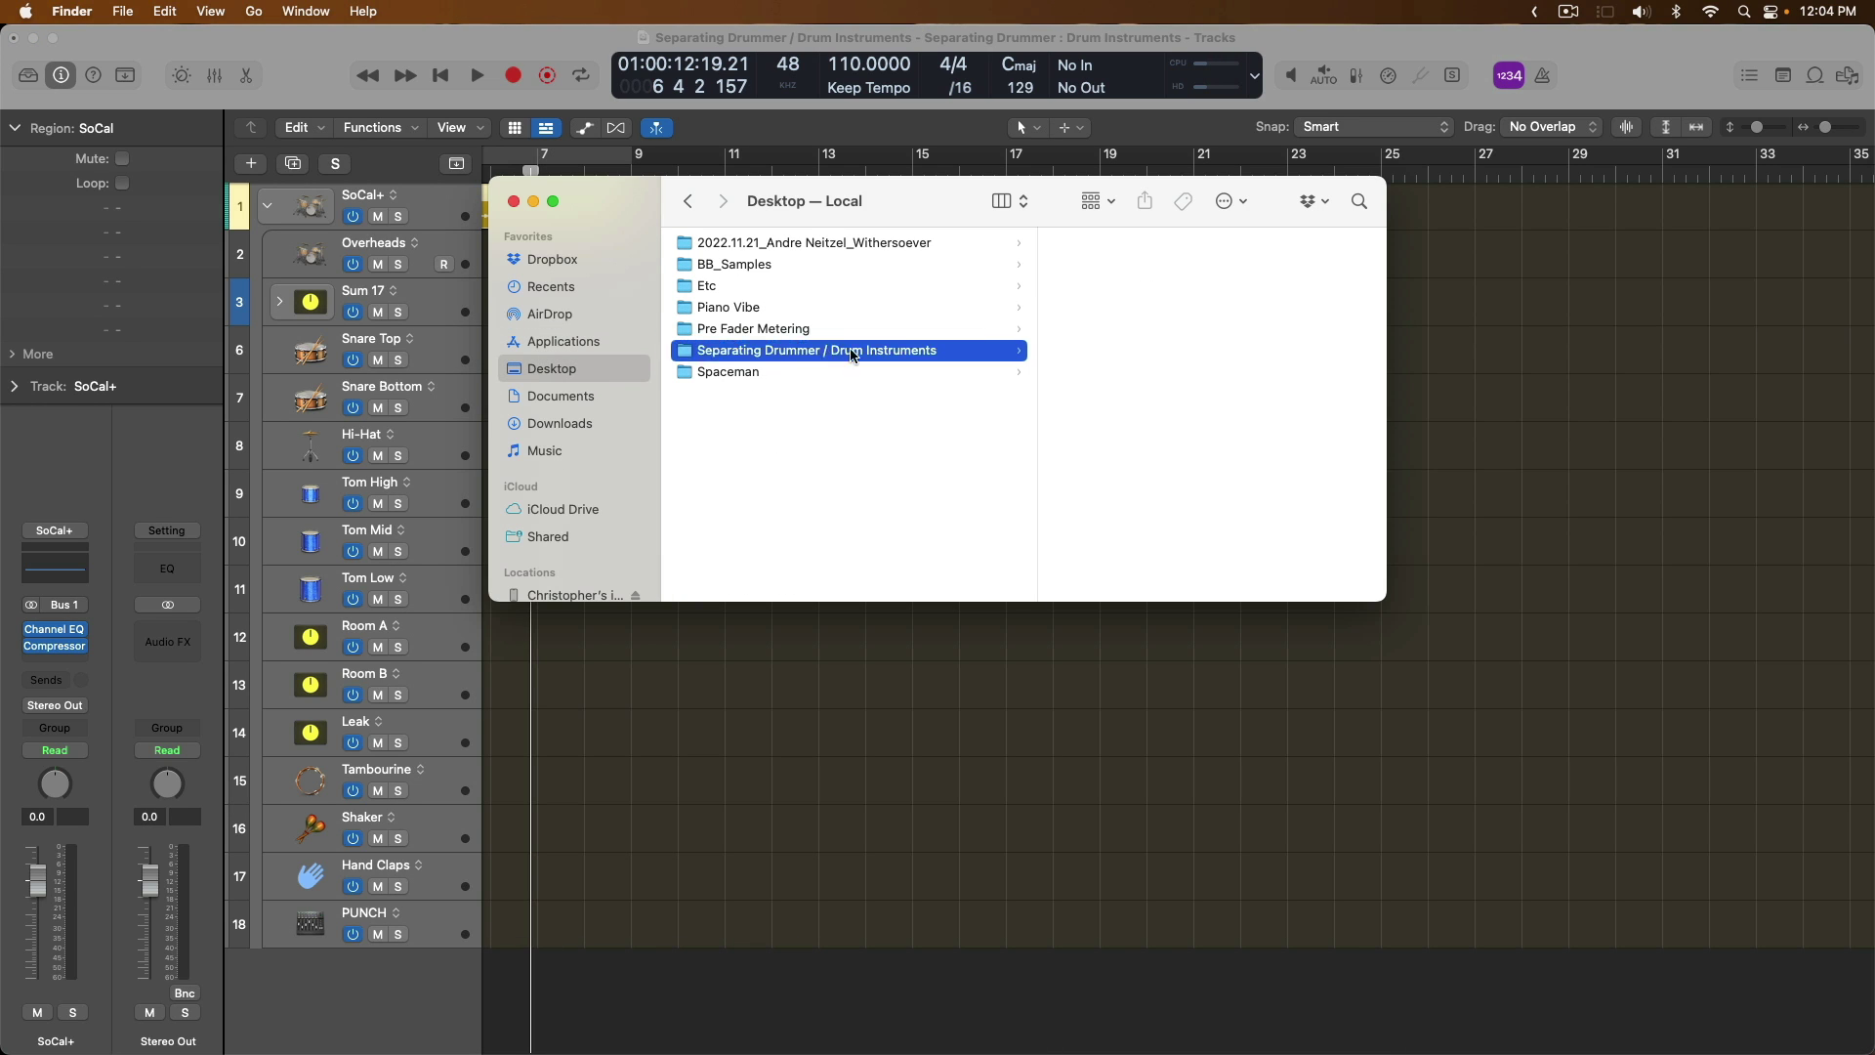
{"action": "left_click", "coordinate": [1104, 263]}
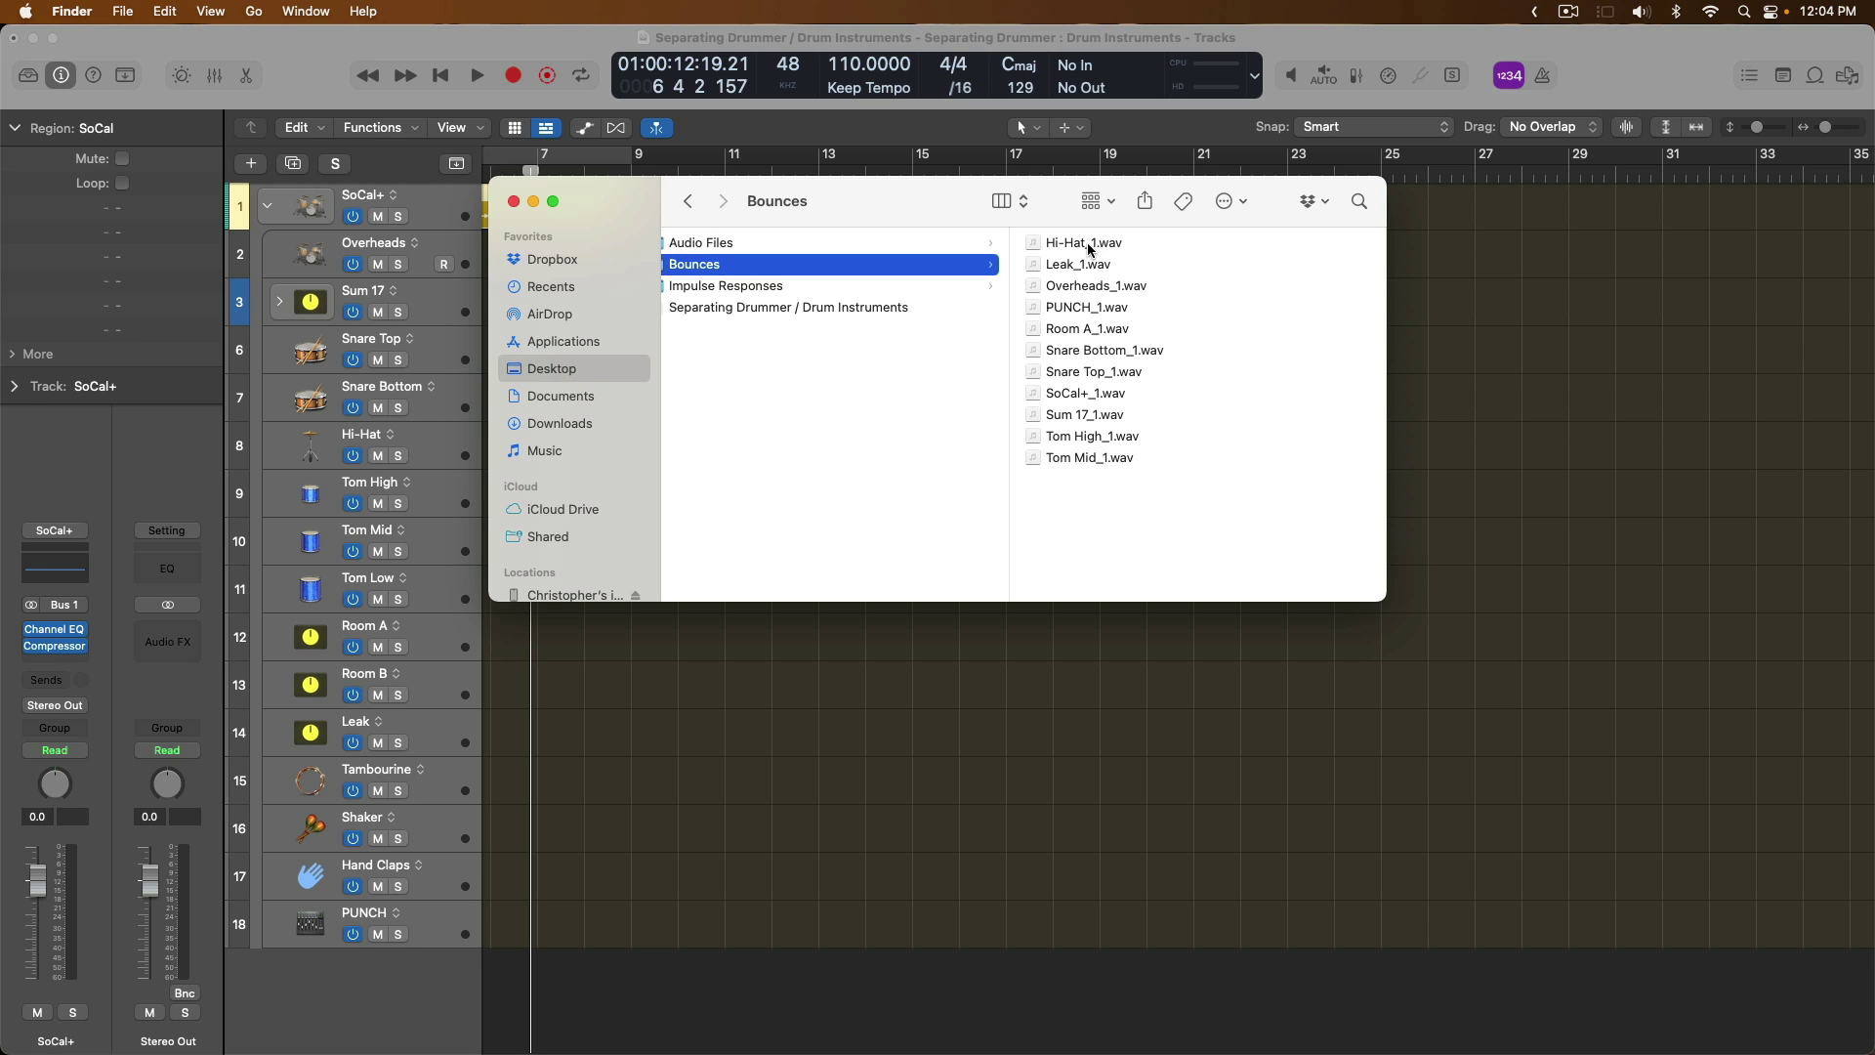
Quick Look preview Overheads_1.wav and Snare Bottom_1.wav, then return to Logic Pro.
{"action": "left_click", "coordinate": [1086, 264]}
{"action": "left_click", "coordinate": [1047, 291]}
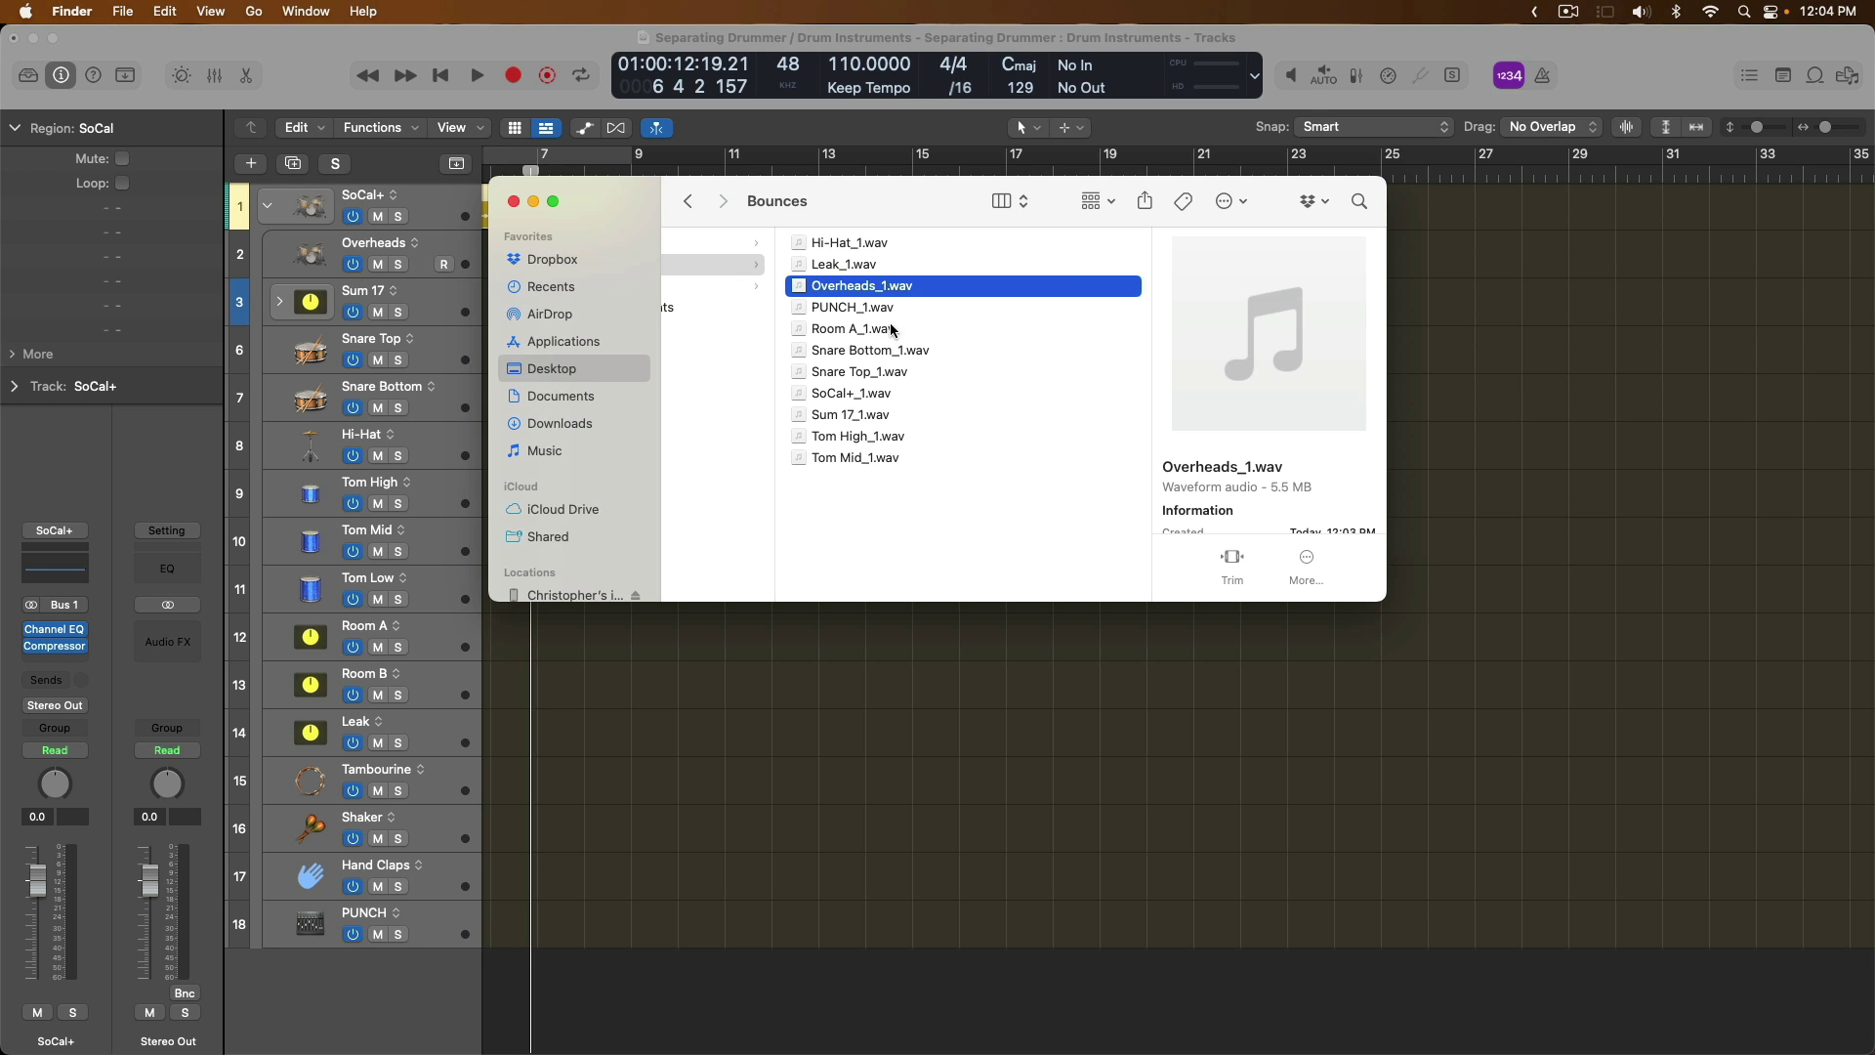
{"action": "key", "text": "space"}
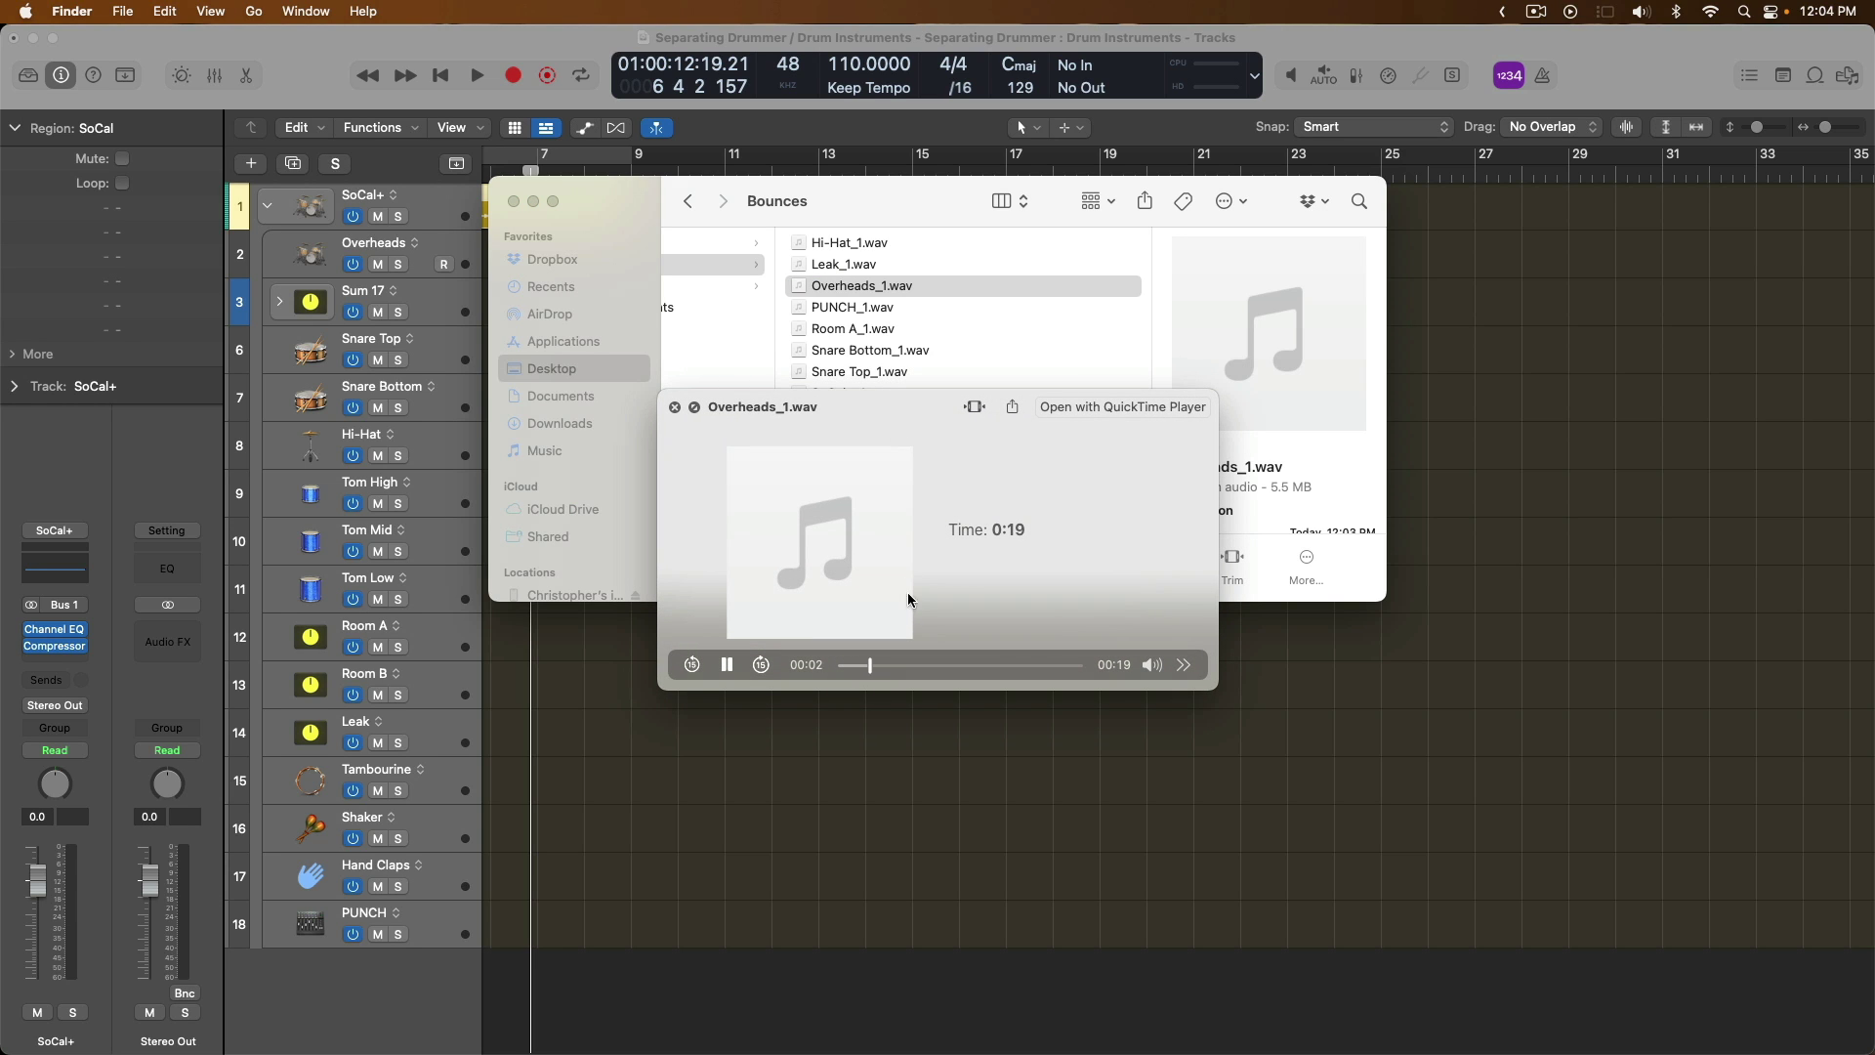
{"action": "key", "text": "space"}
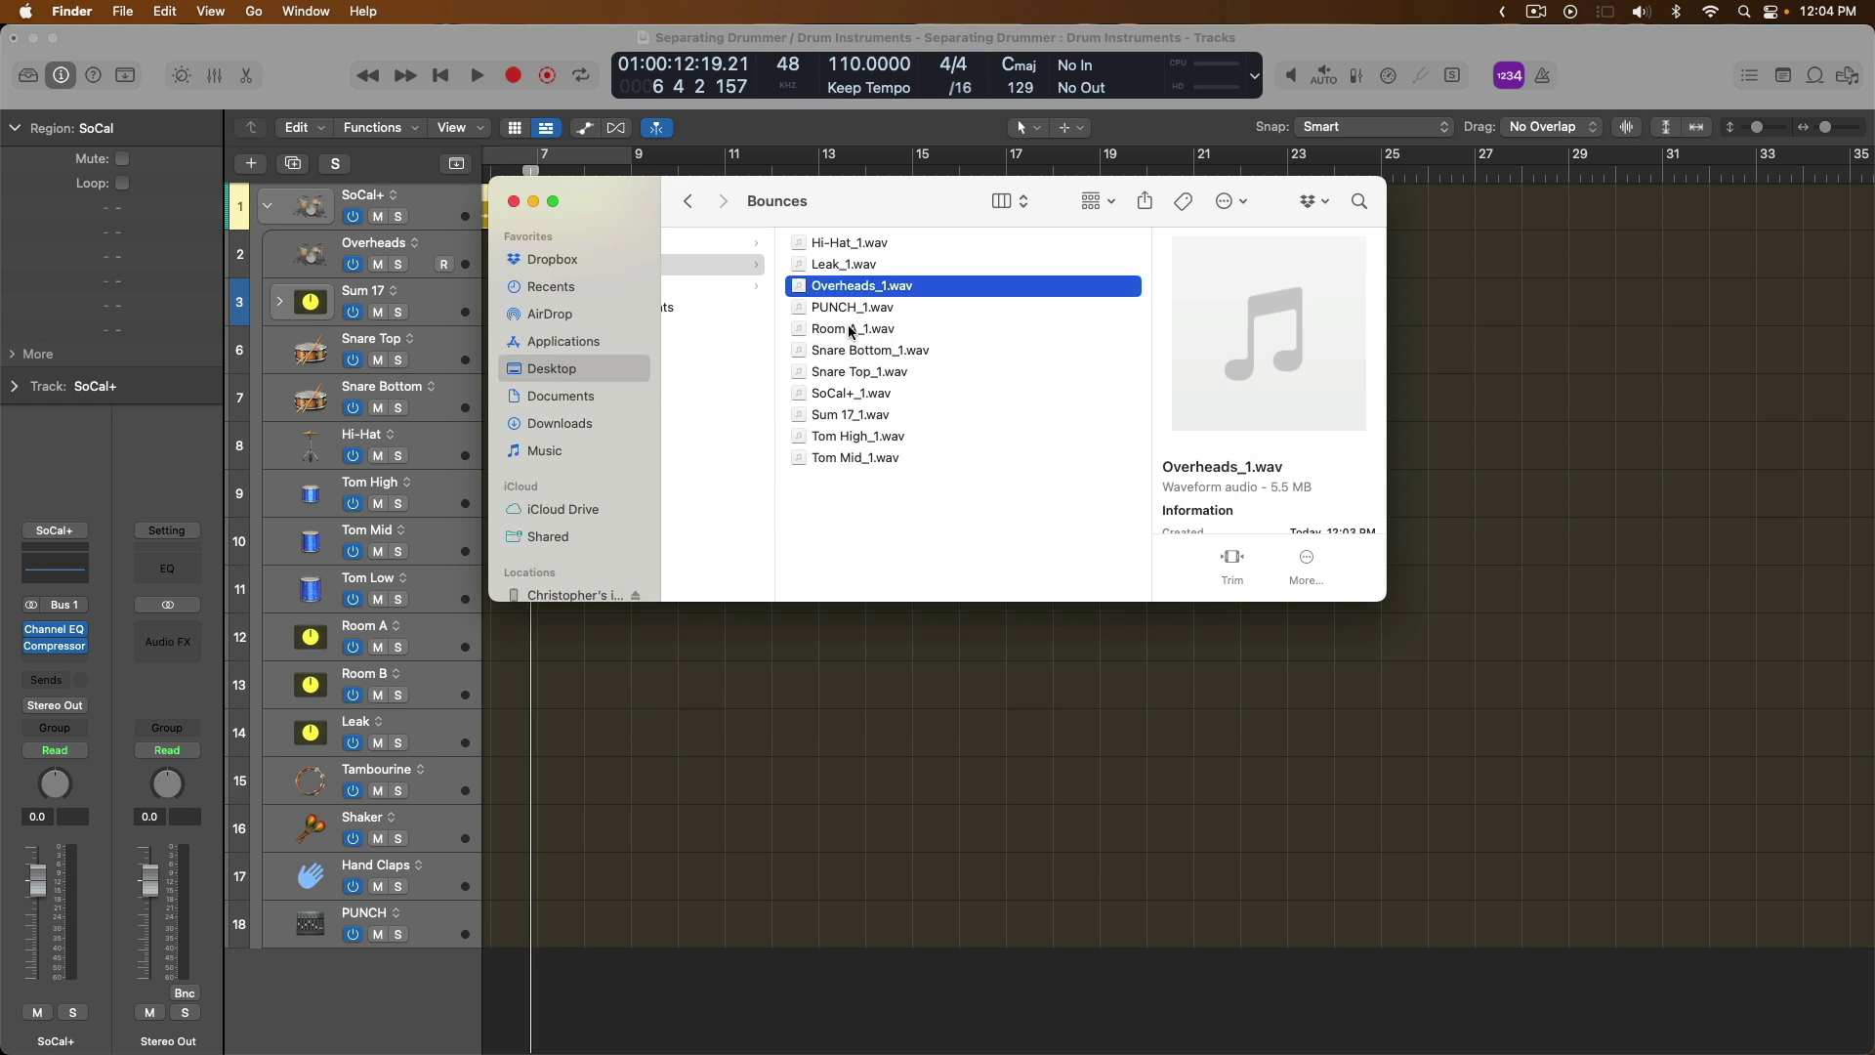
{"action": "left_click", "coordinate": [841, 352]}
{"action": "key", "text": "space"}
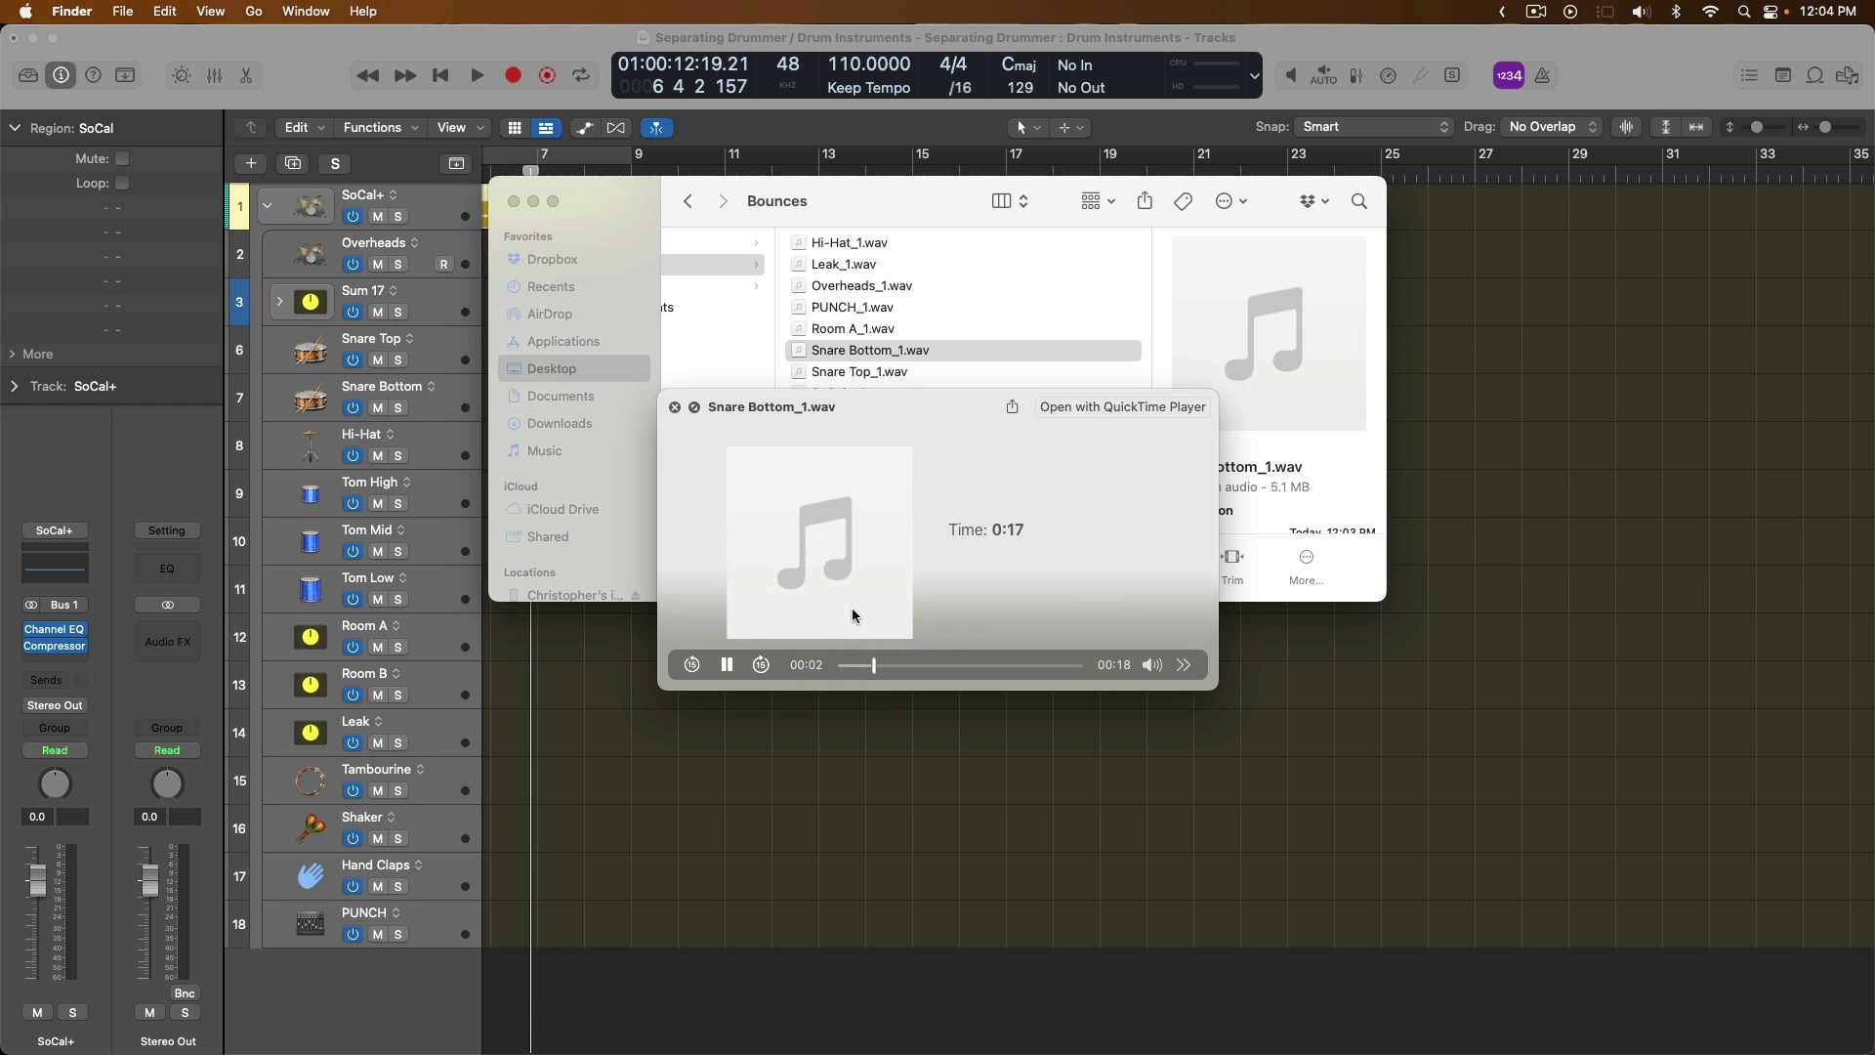
{"action": "key", "text": "space"}
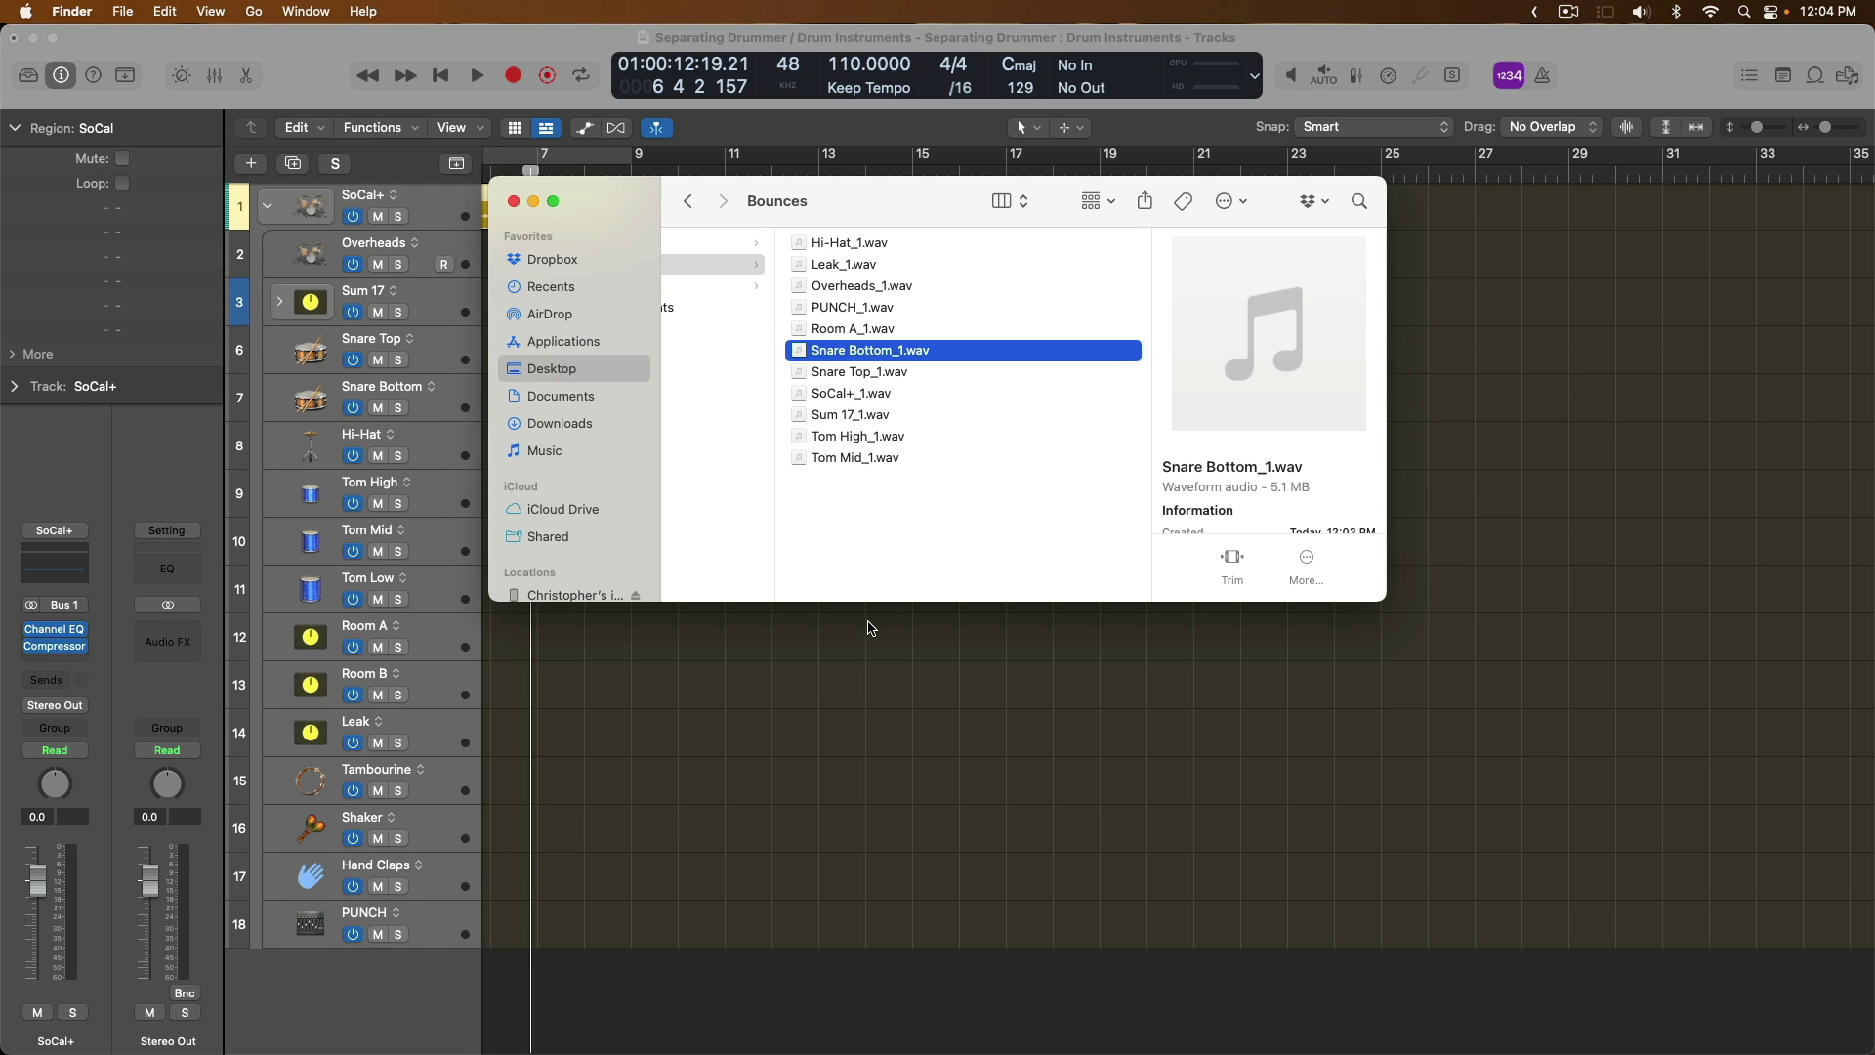
{"action": "left_click", "coordinate": [870, 628]}
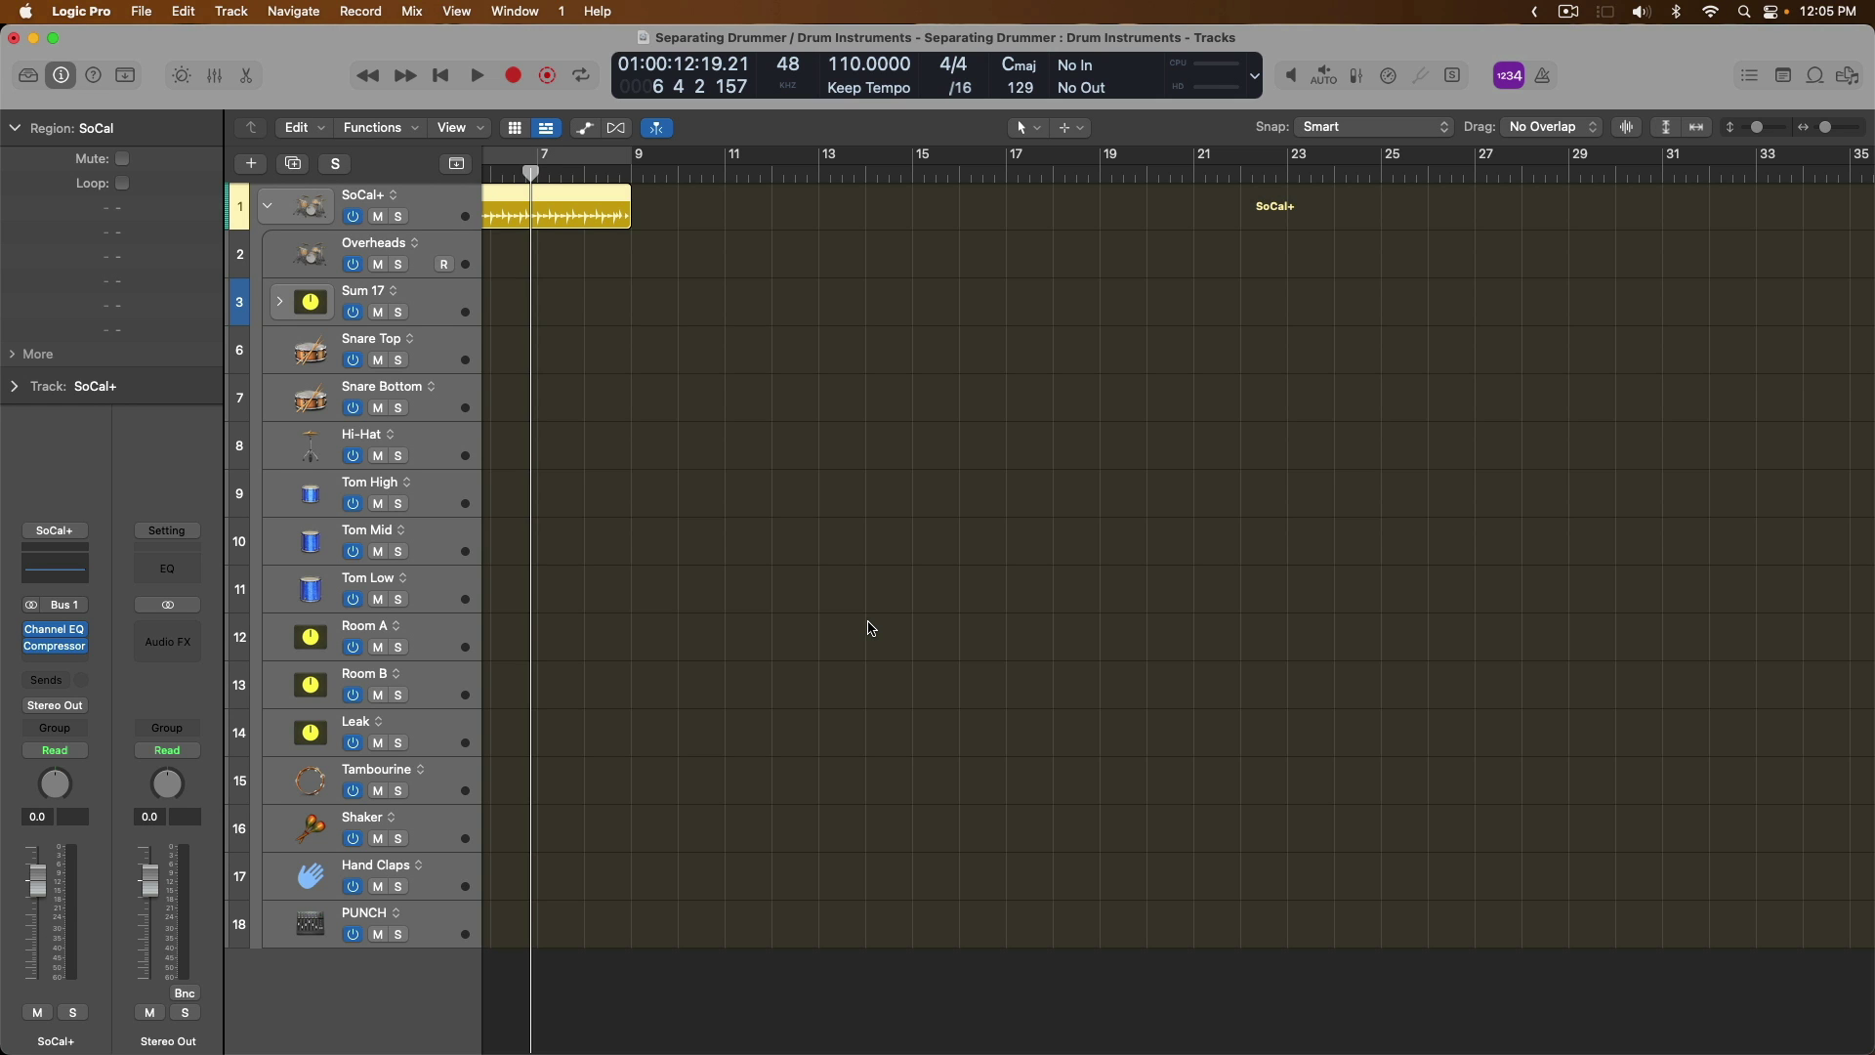
Collapse the SoCal+ stack and convert the SoCal region with Convert > Convert to MIDI Region.
{"action": "scroll", "coordinate": [869, 628], "scroll_direction": "left", "scroll_amount": 5}
{"action": "left_click", "coordinate": [265, 205]}
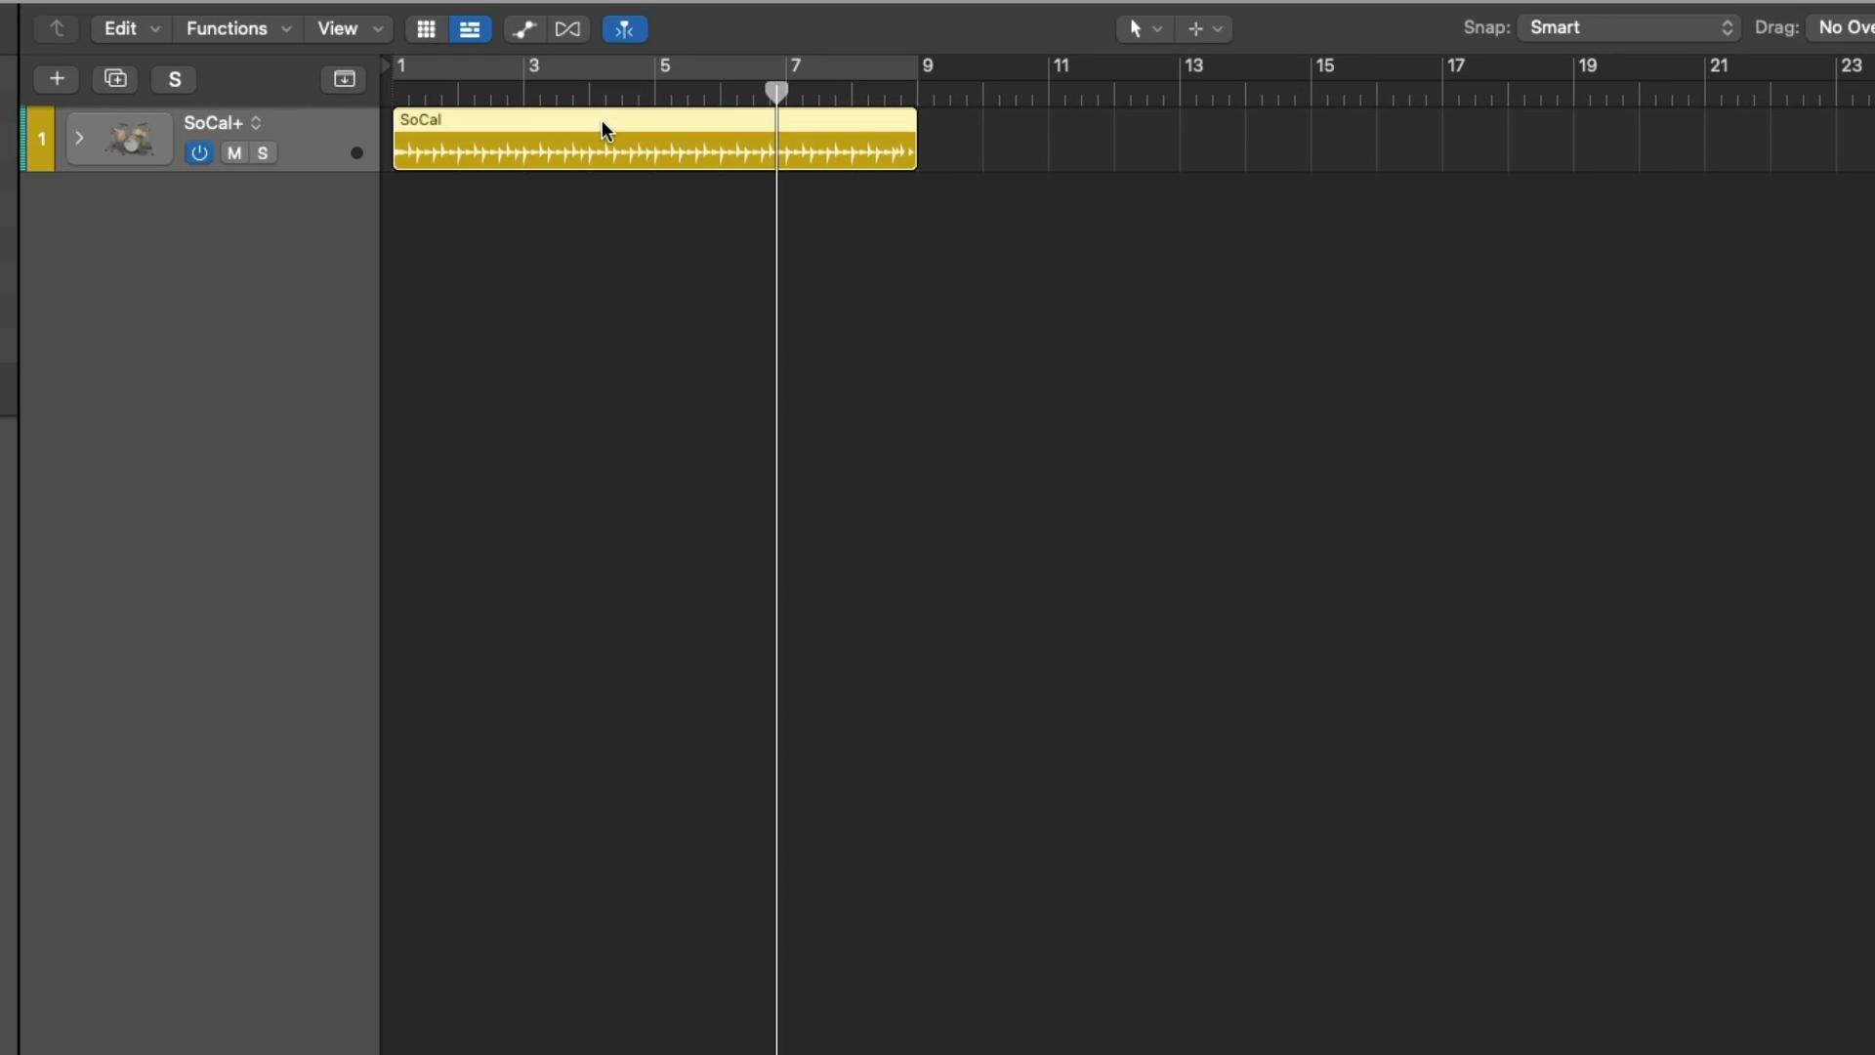
{"action": "right_click", "coordinate": [602, 119]}
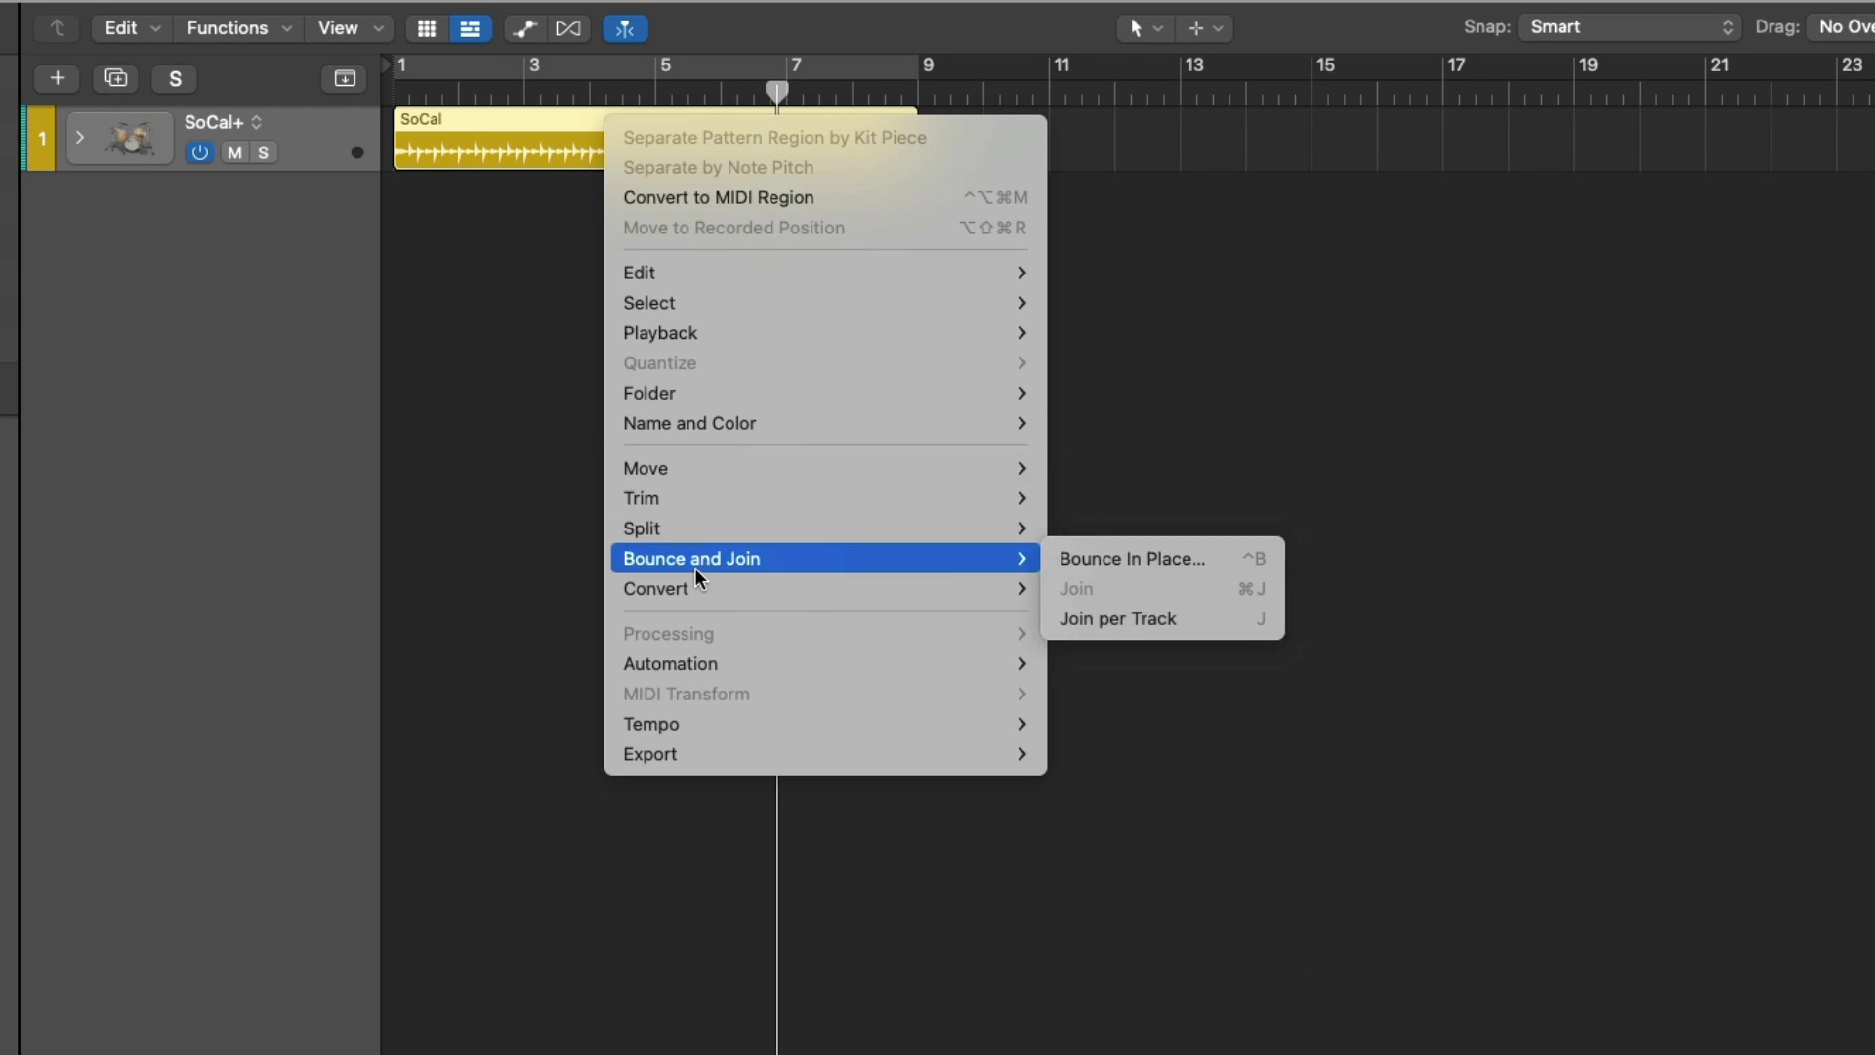
{"action": "mouse_move", "coordinate": [764, 586]}
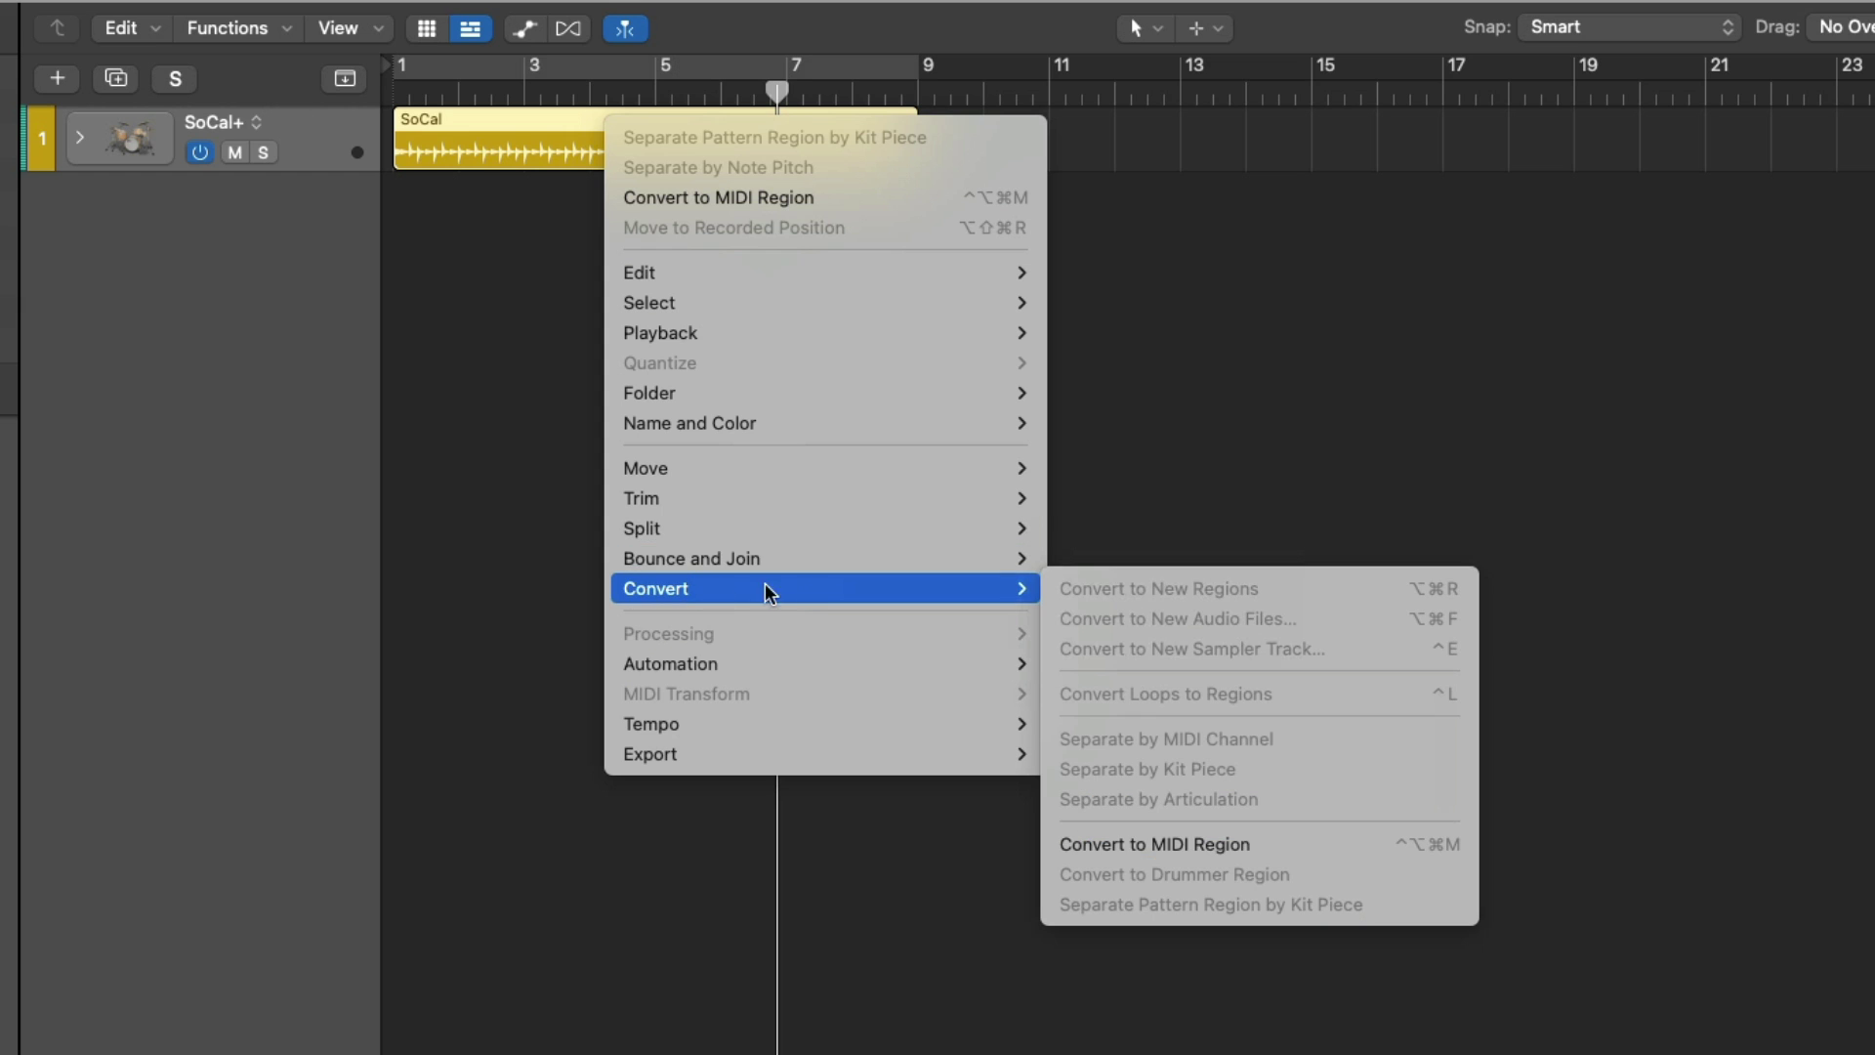
{"action": "left_click", "coordinate": [1117, 838]}
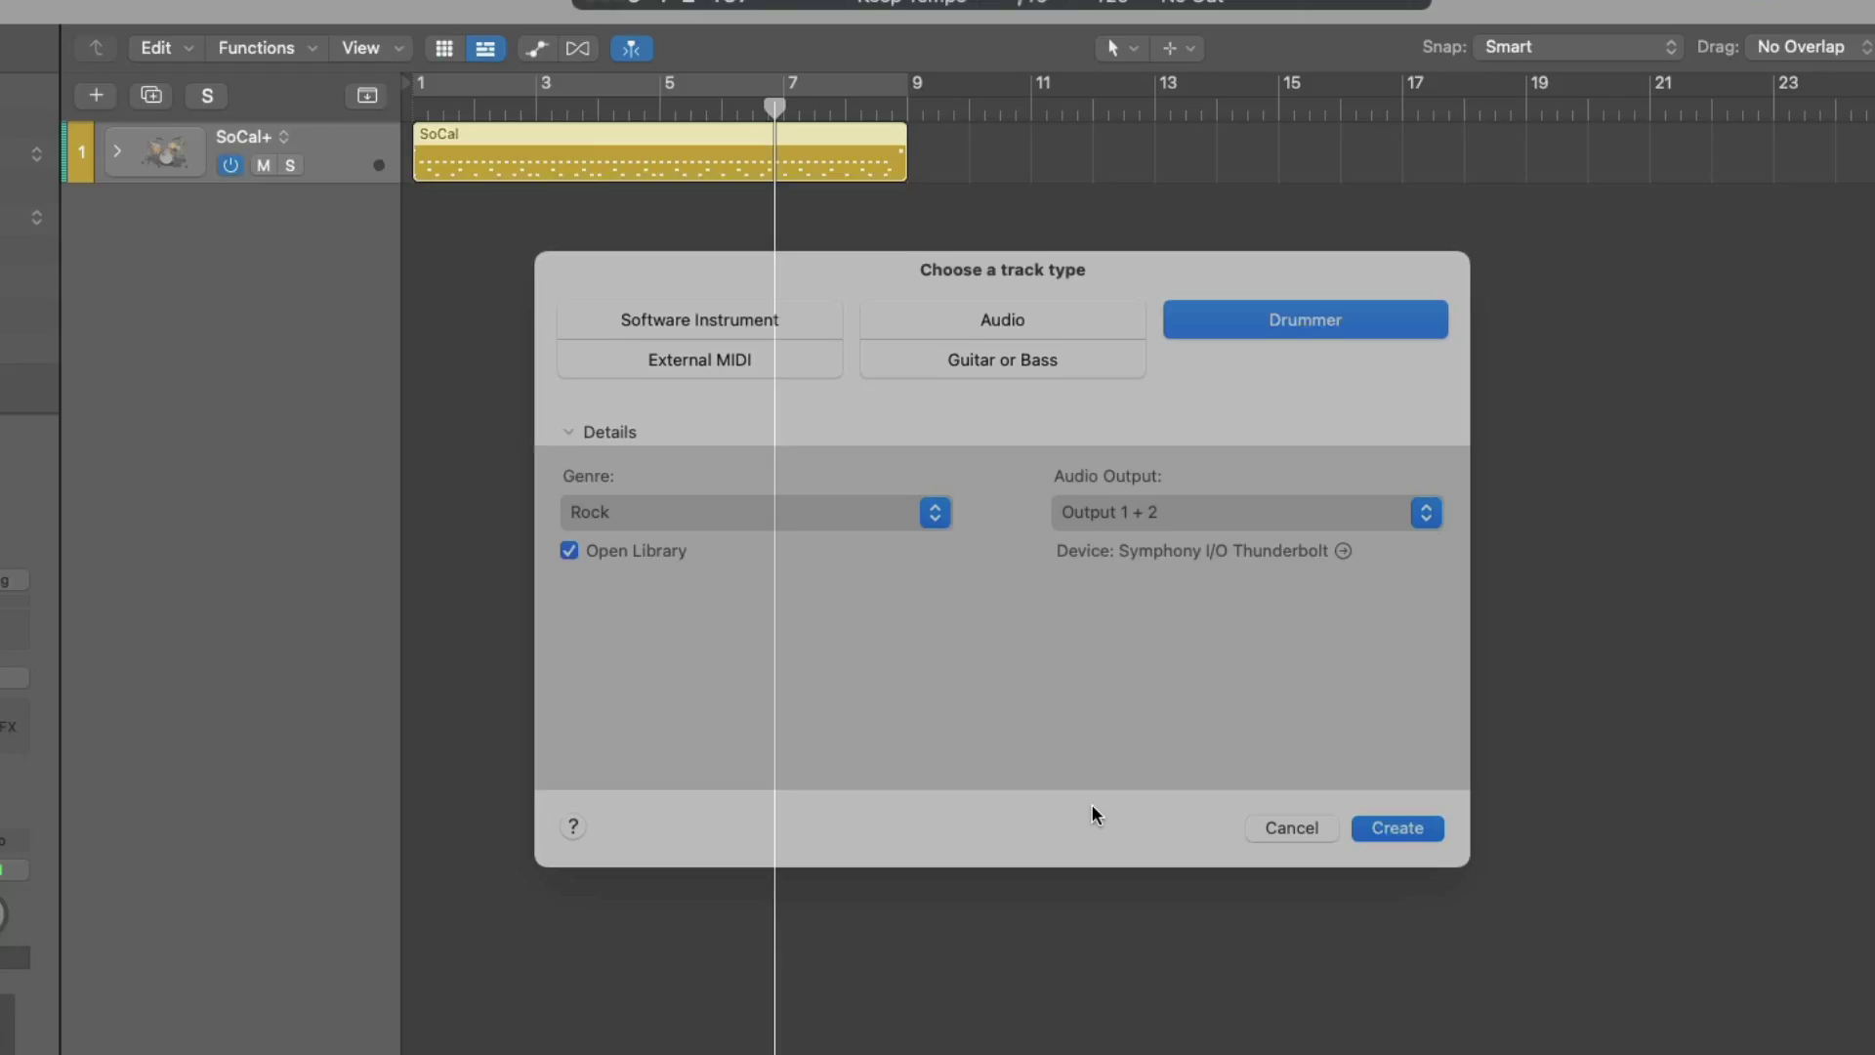
Create a Software Instrument track, Inst 2, with Drum Kit Designer as its instrument.
{"action": "key", "text": "Left"}
{"action": "key", "text": "Left"}
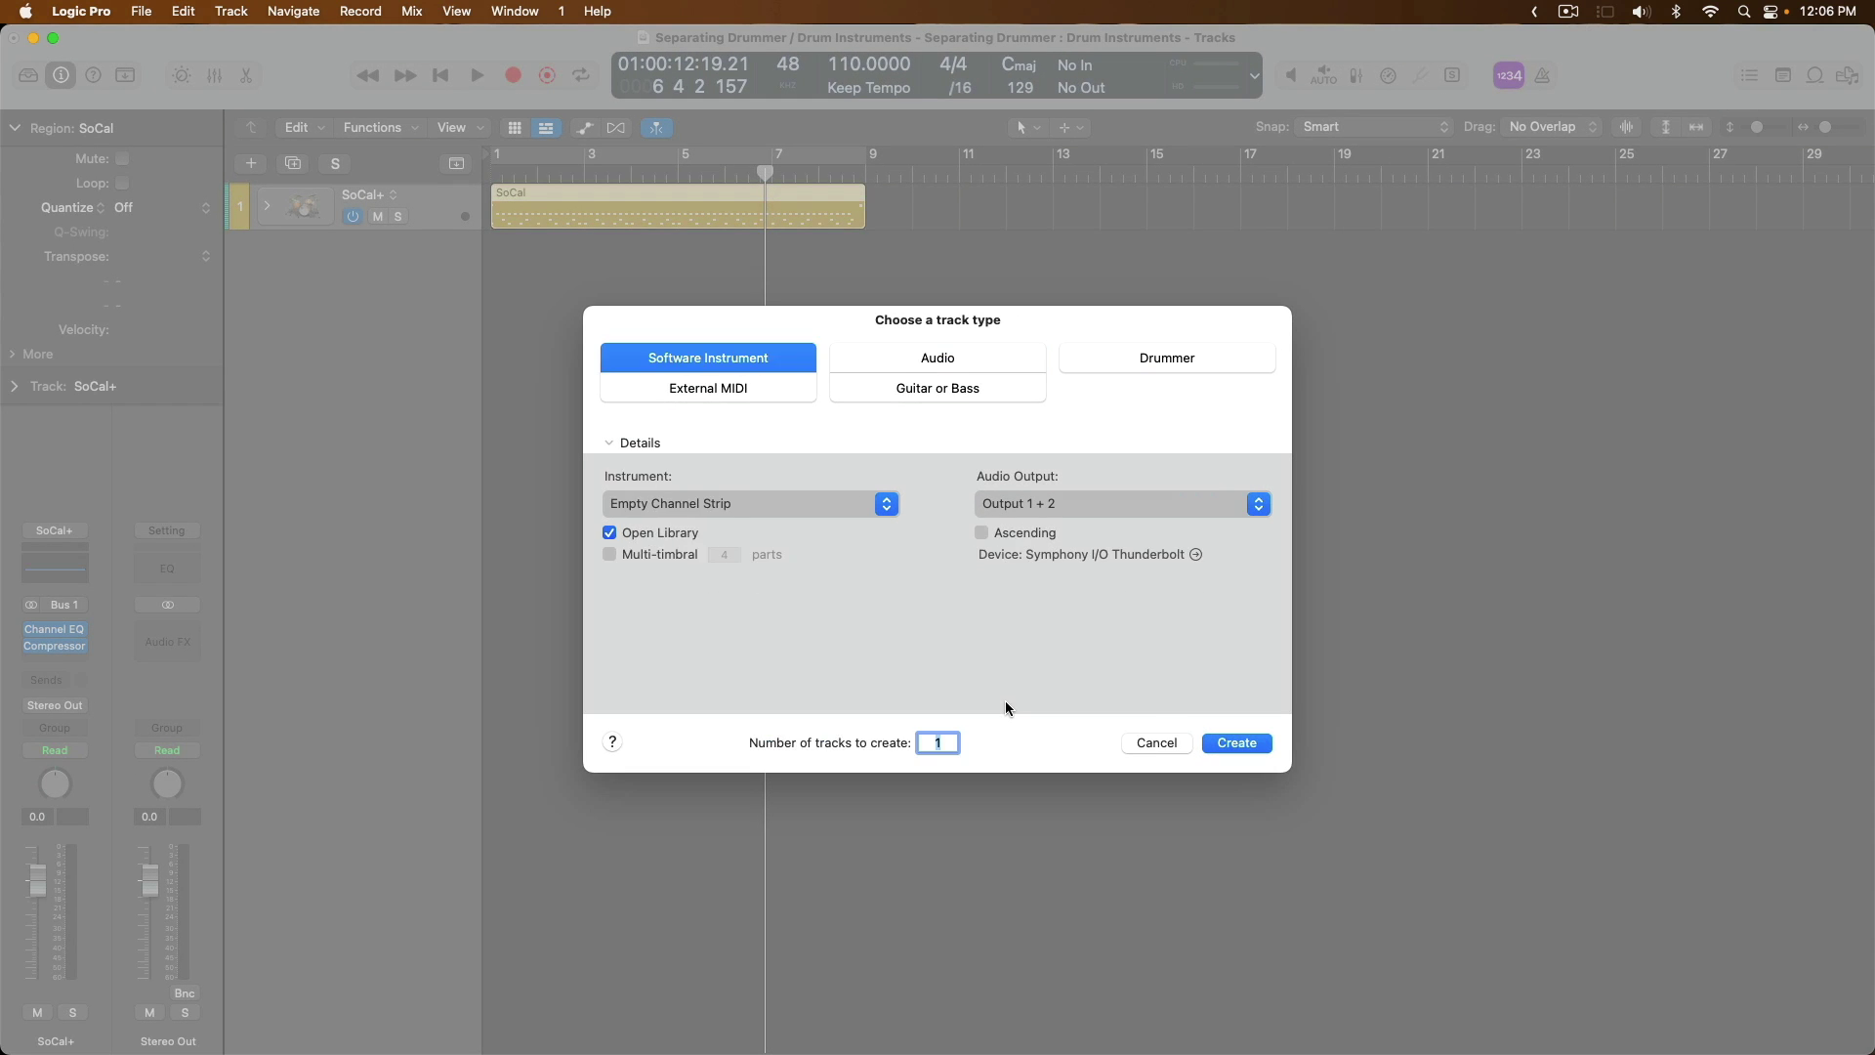
{"action": "left_click", "coordinate": [875, 502]}
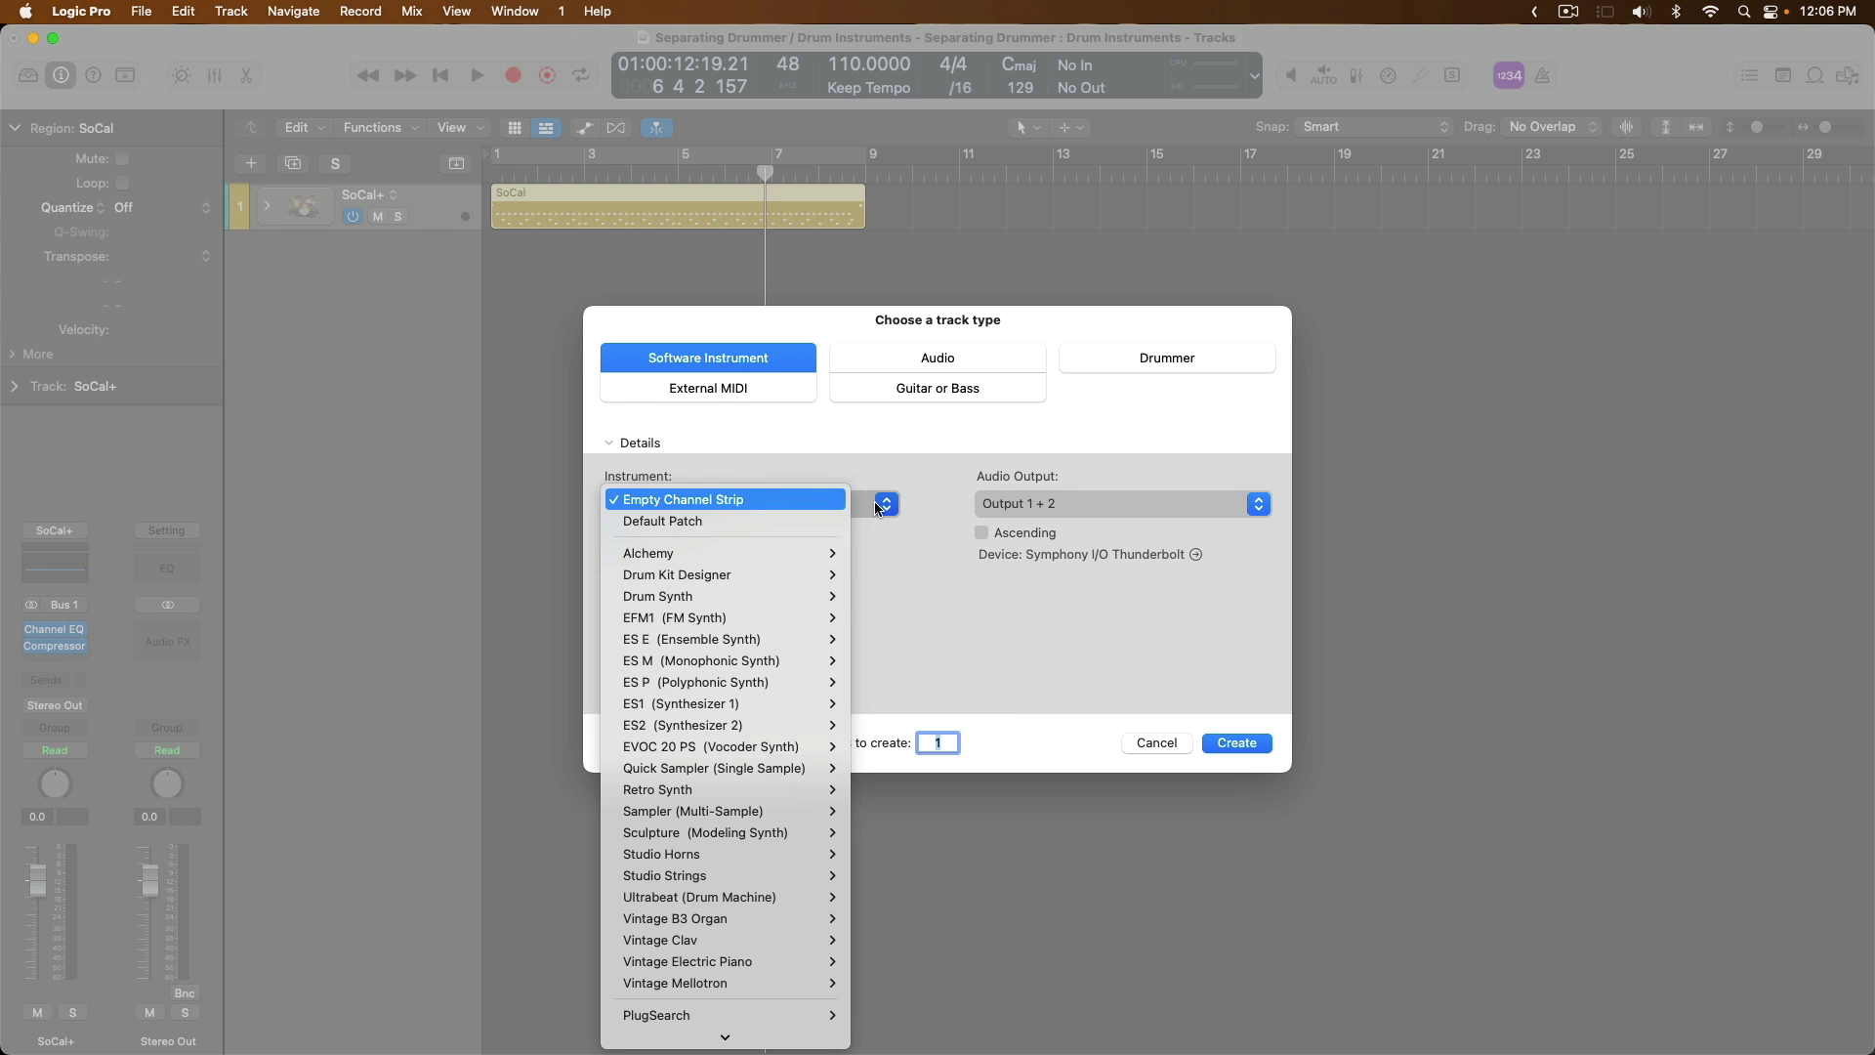
{"action": "left_click", "coordinate": [813, 573]}
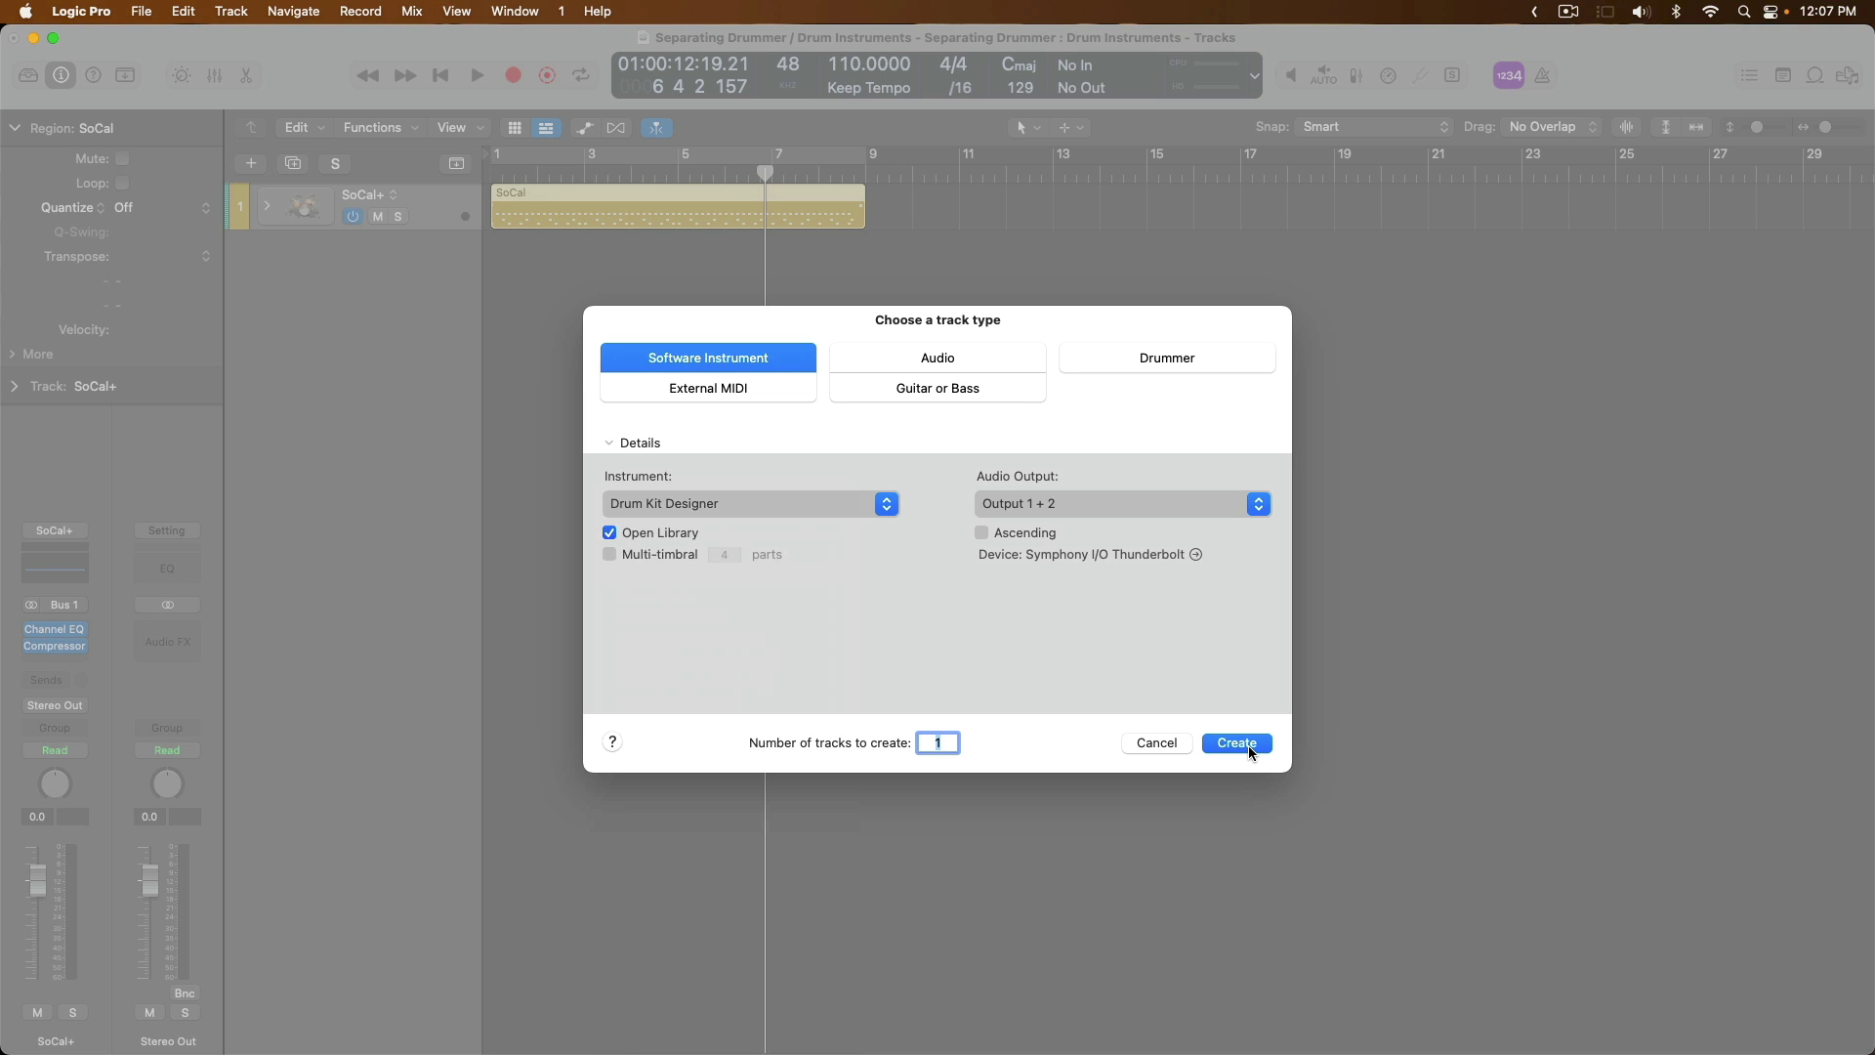
{"action": "left_click", "coordinate": [1236, 743]}
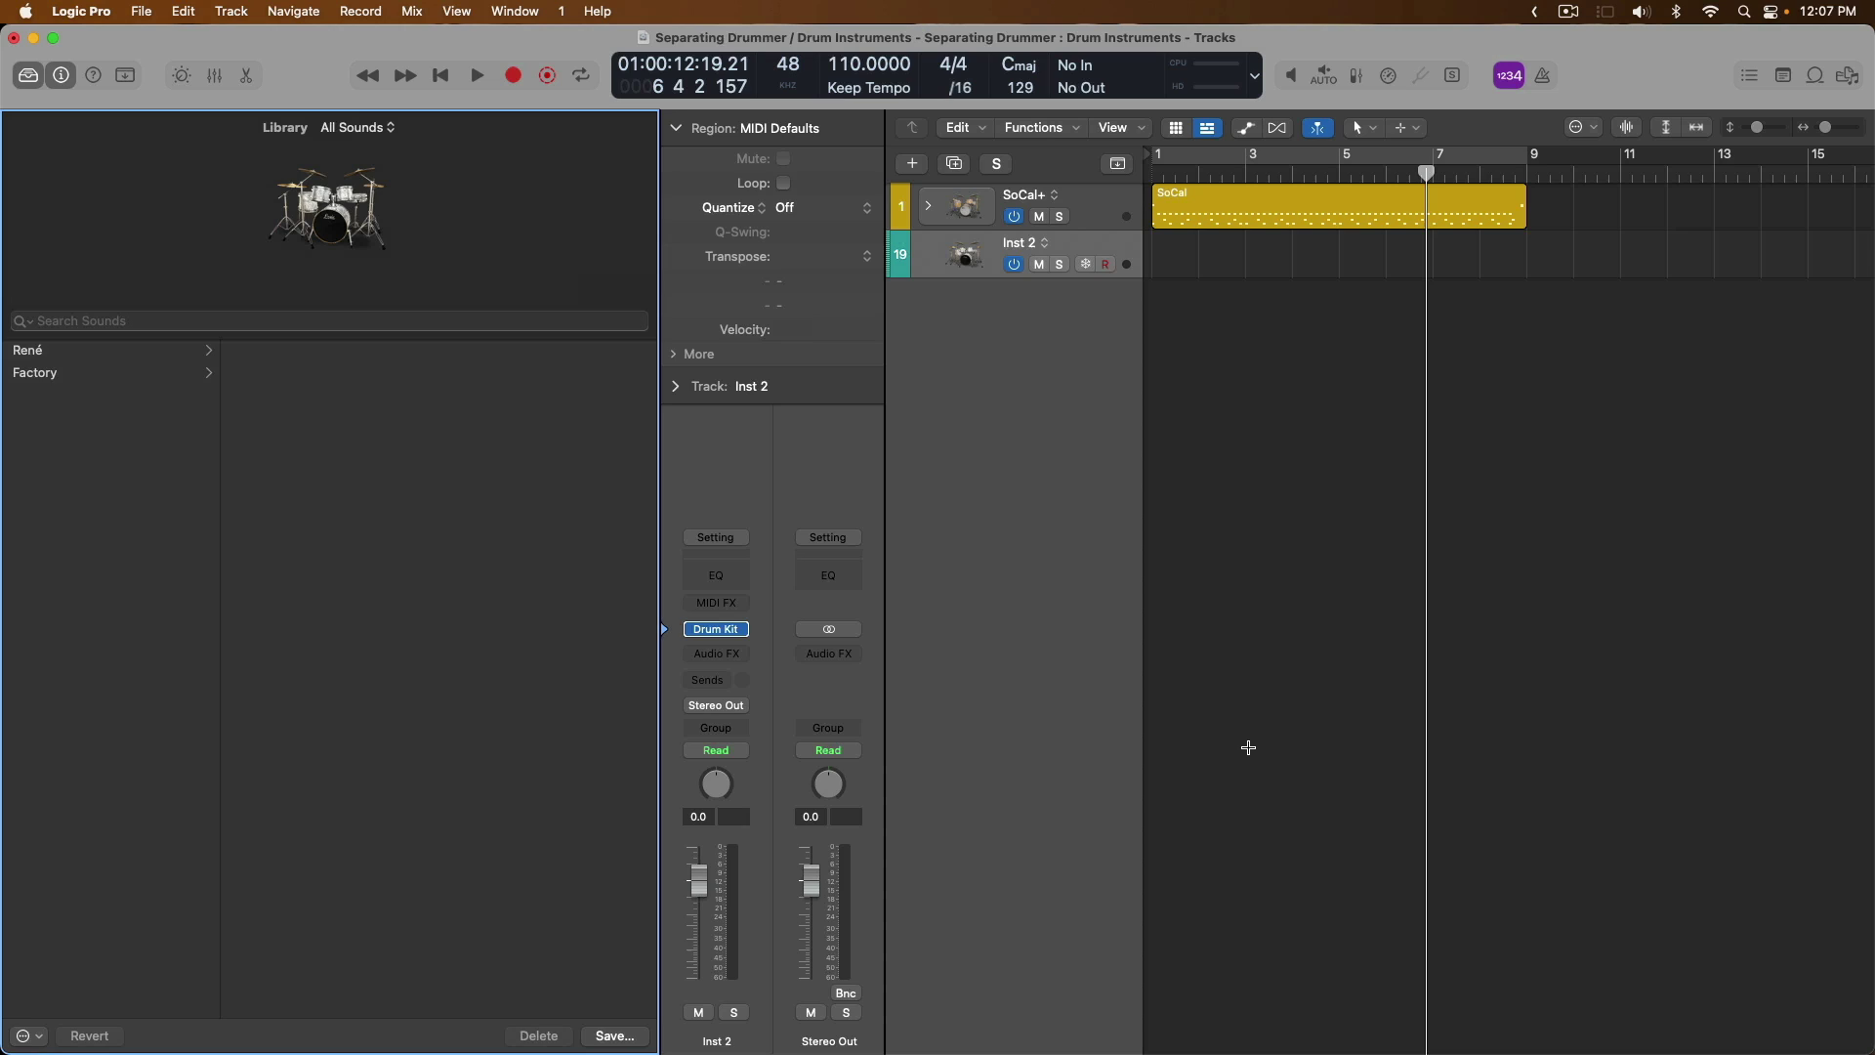
Hide the Library, move the SoCal region onto Inst 2, and delete the SoCal+ track.
{"action": "key", "text": "y"}
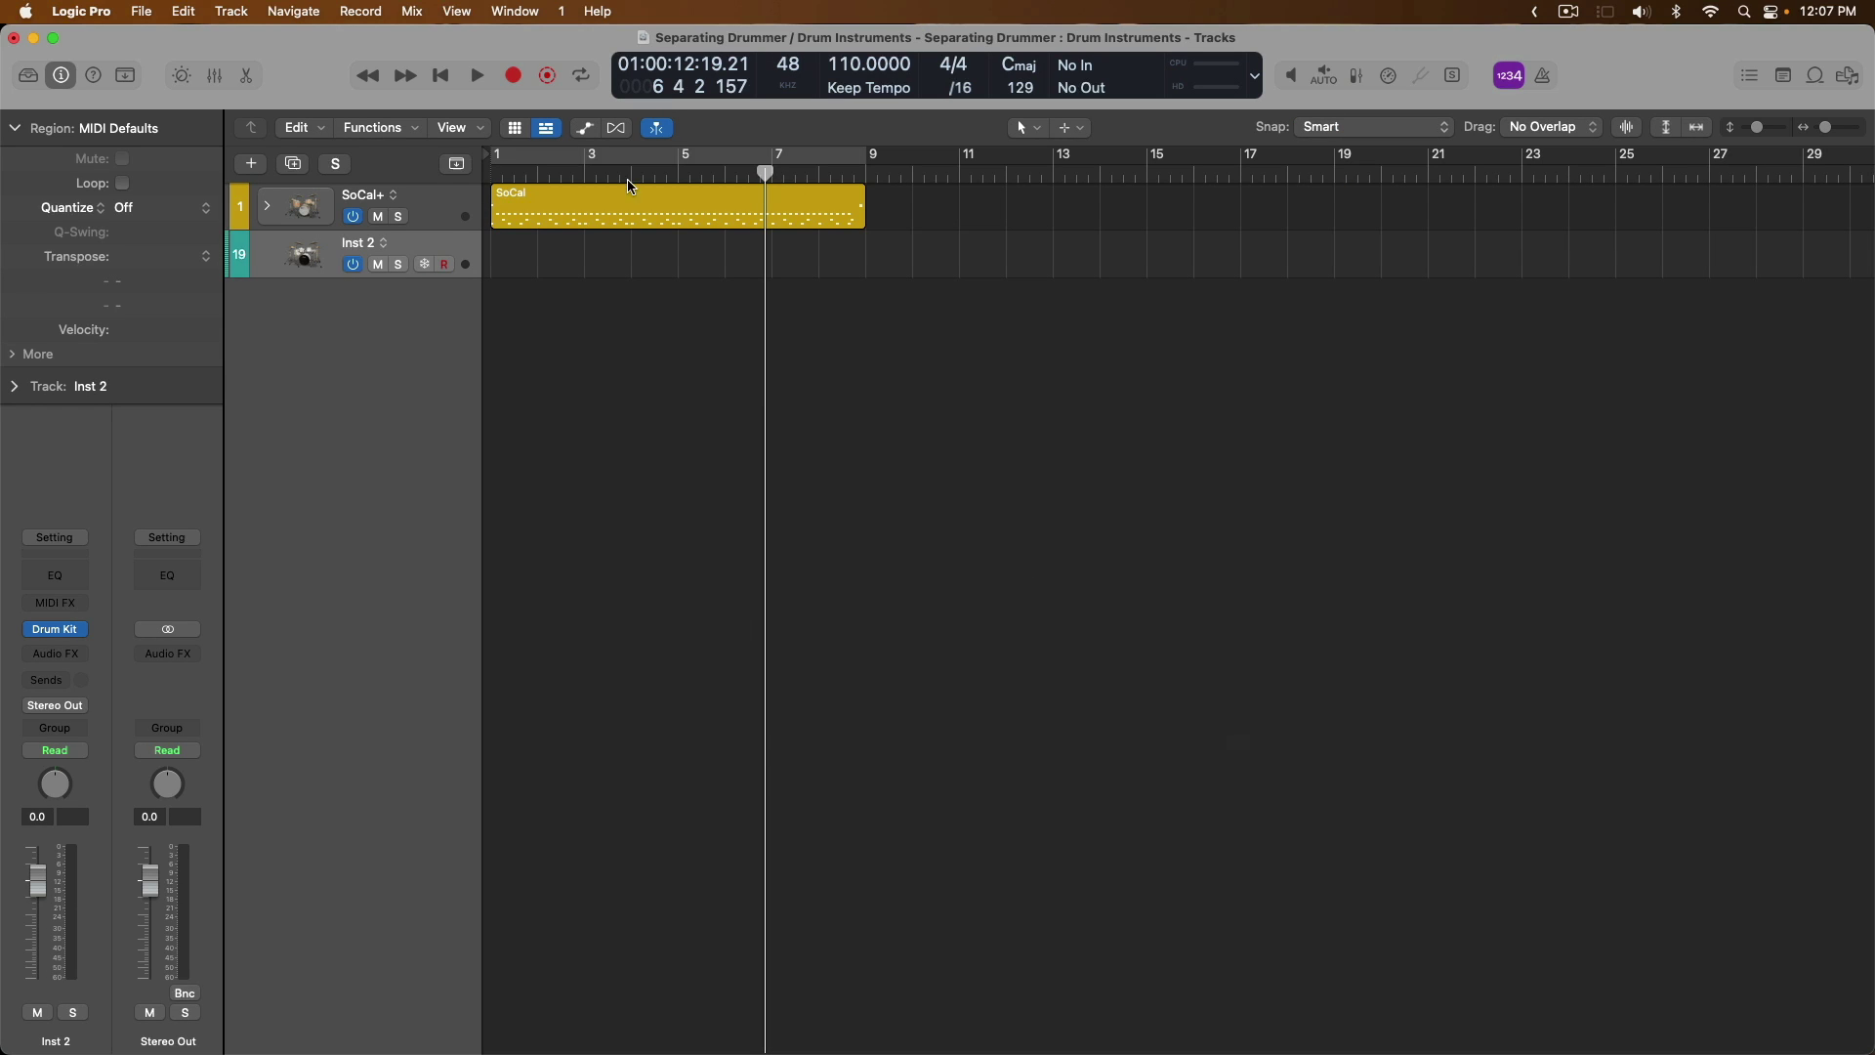
{"action": "left_click_drag", "start_coordinate": [618, 192], "coordinate": [617, 242]}
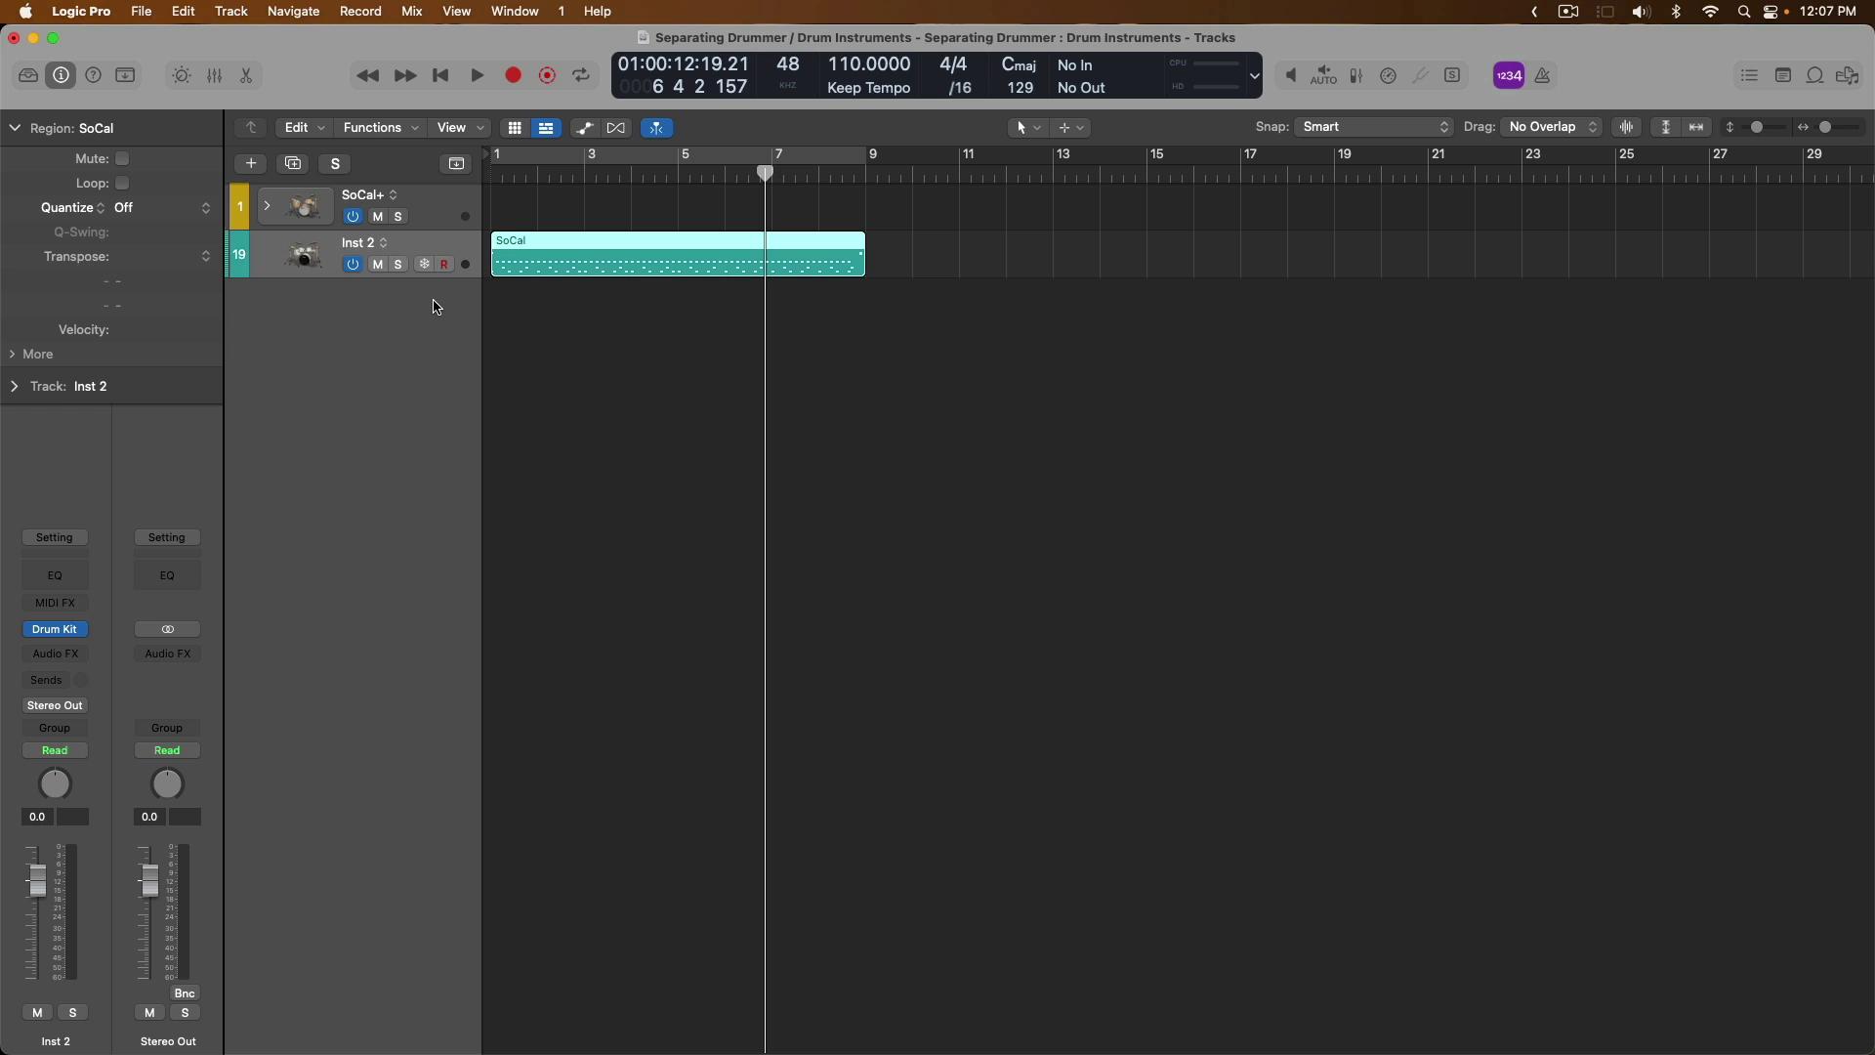
{"action": "left_click", "coordinate": [450, 216]}
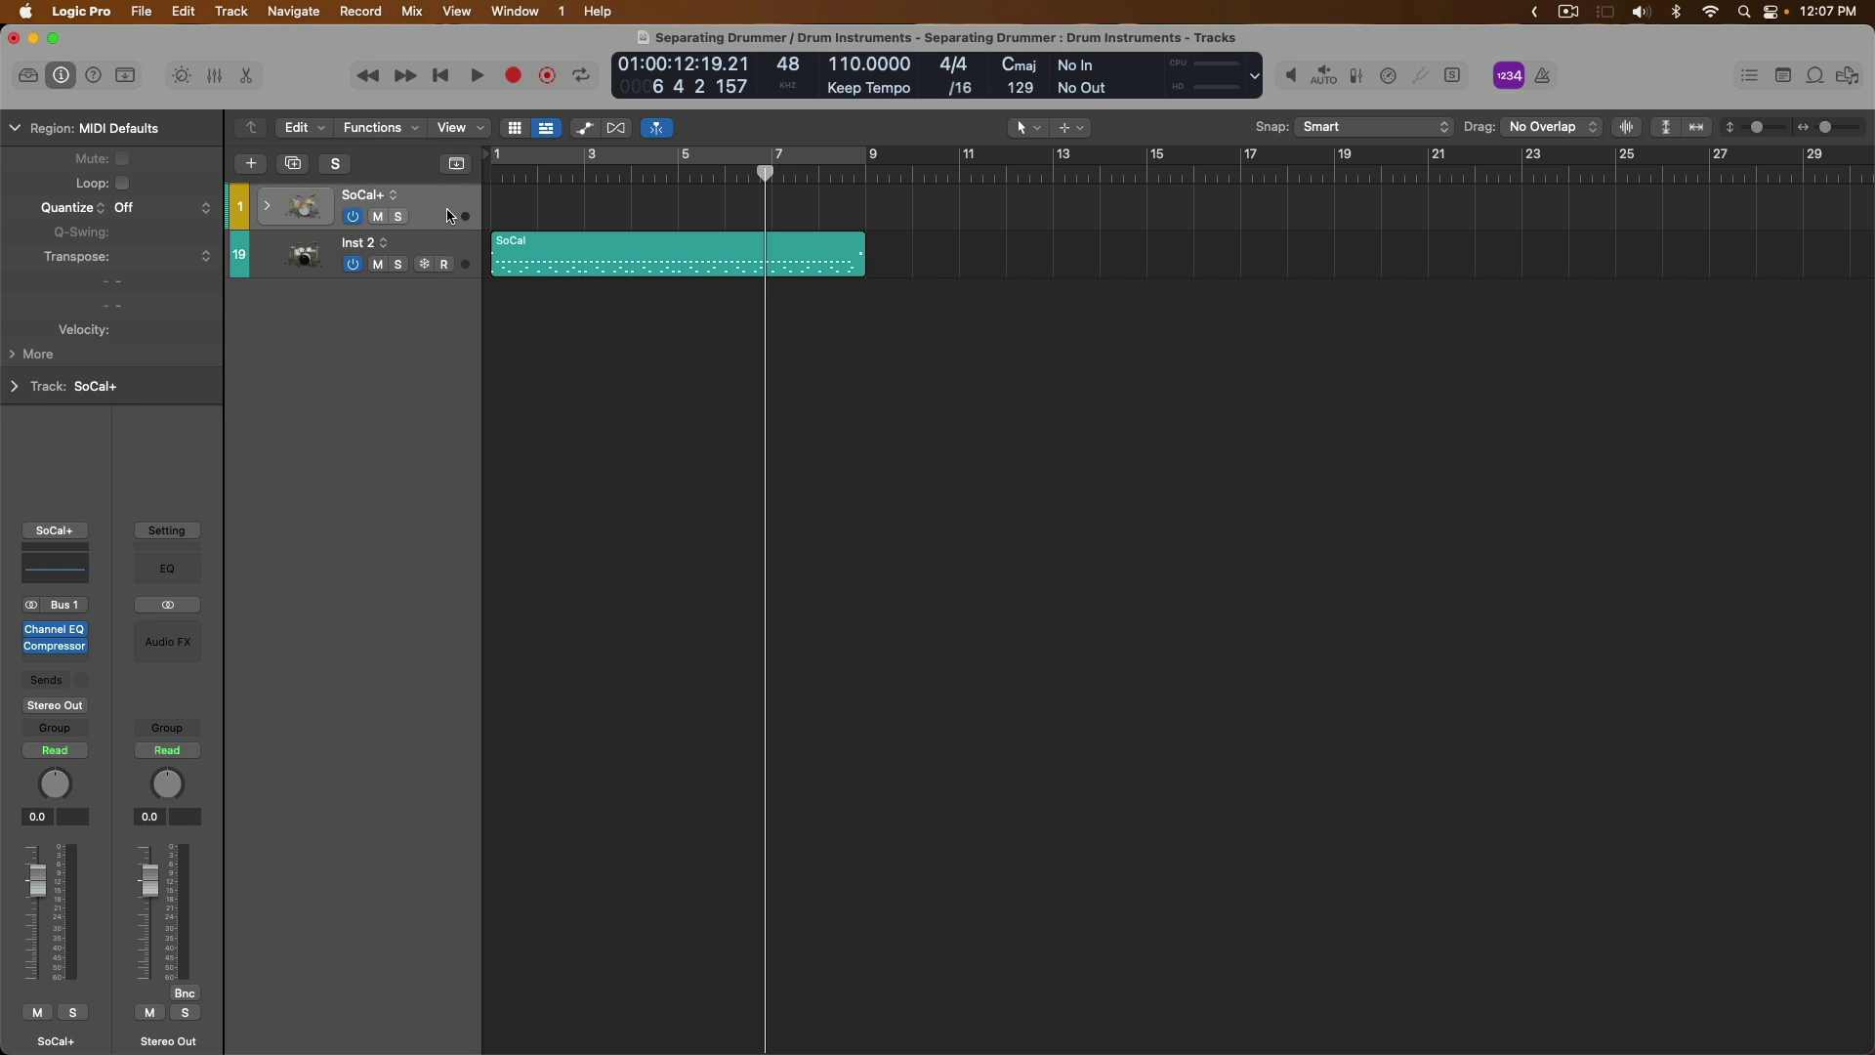
{"action": "key", "text": "super+BackSpace"}
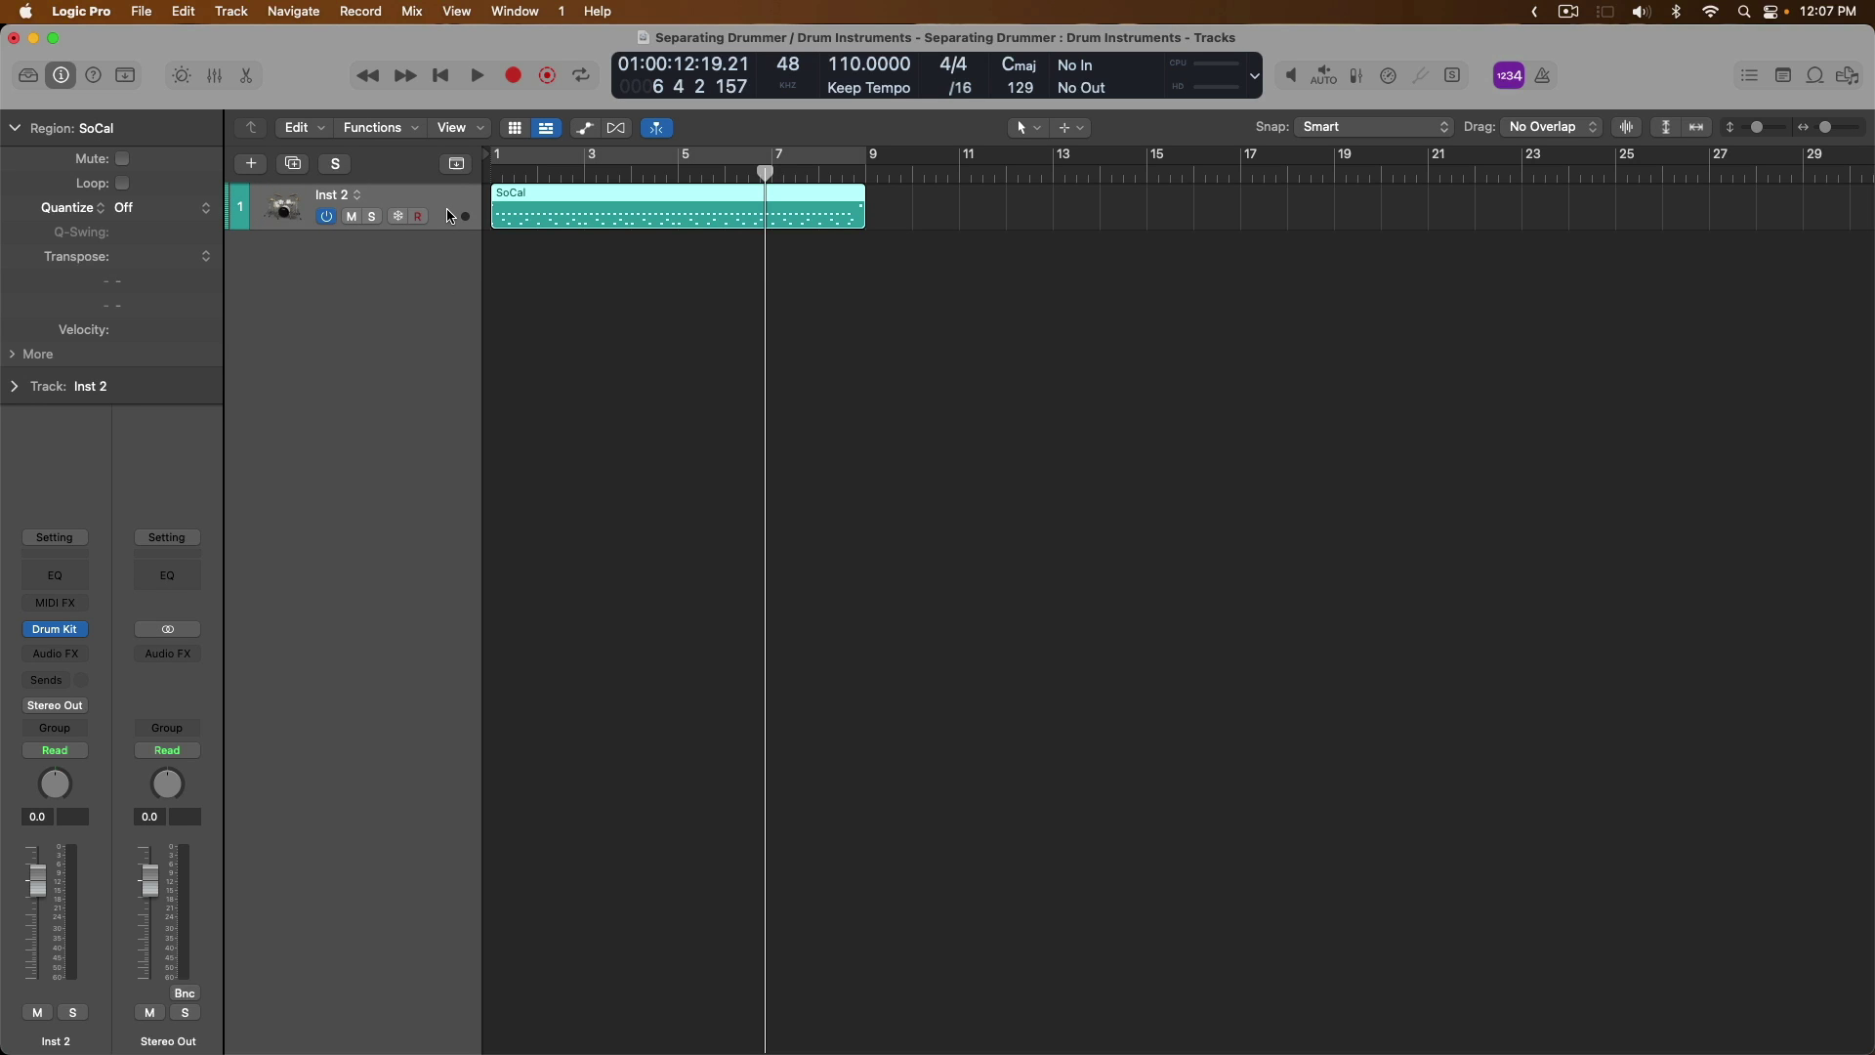
Try loading the Roots+ Producer Kit, undo it, and close the Library.
{"action": "key", "text": "y"}
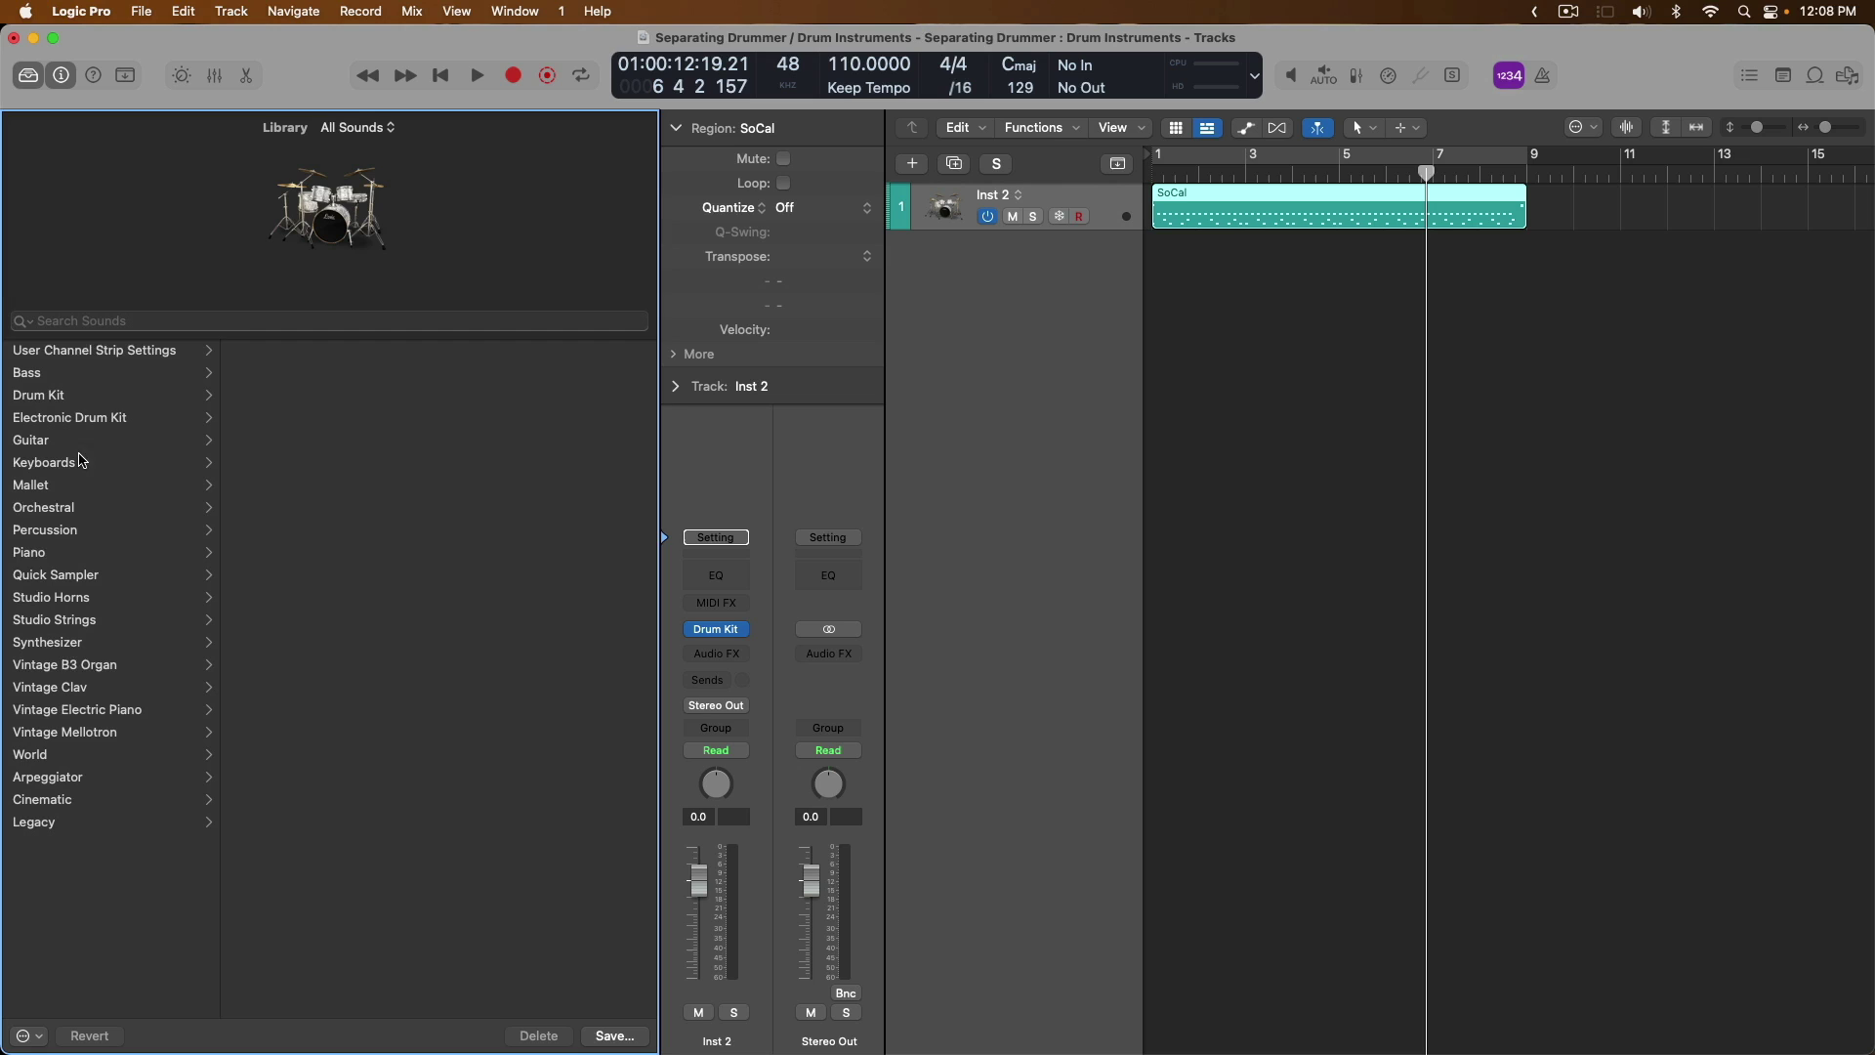
{"action": "left_click", "coordinate": [86, 395]}
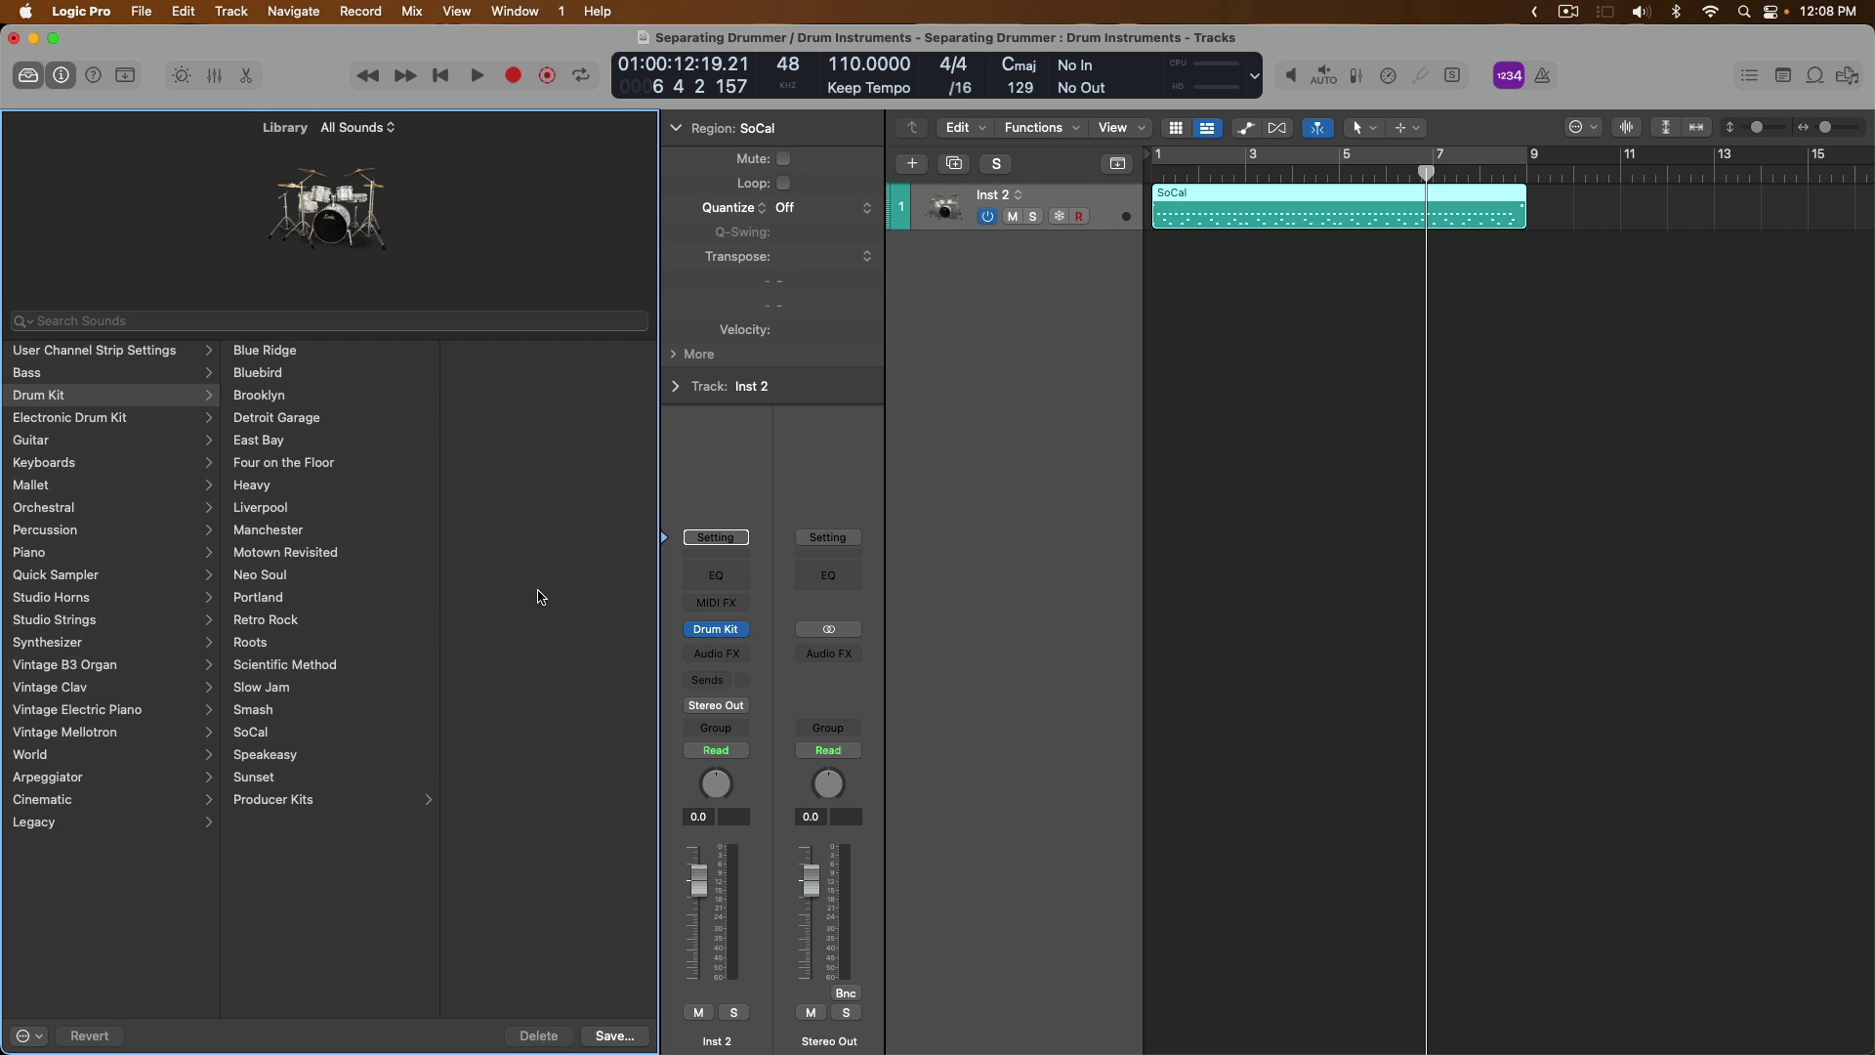
{"action": "left_click", "coordinate": [305, 800]}
{"action": "left_click", "coordinate": [487, 823]}
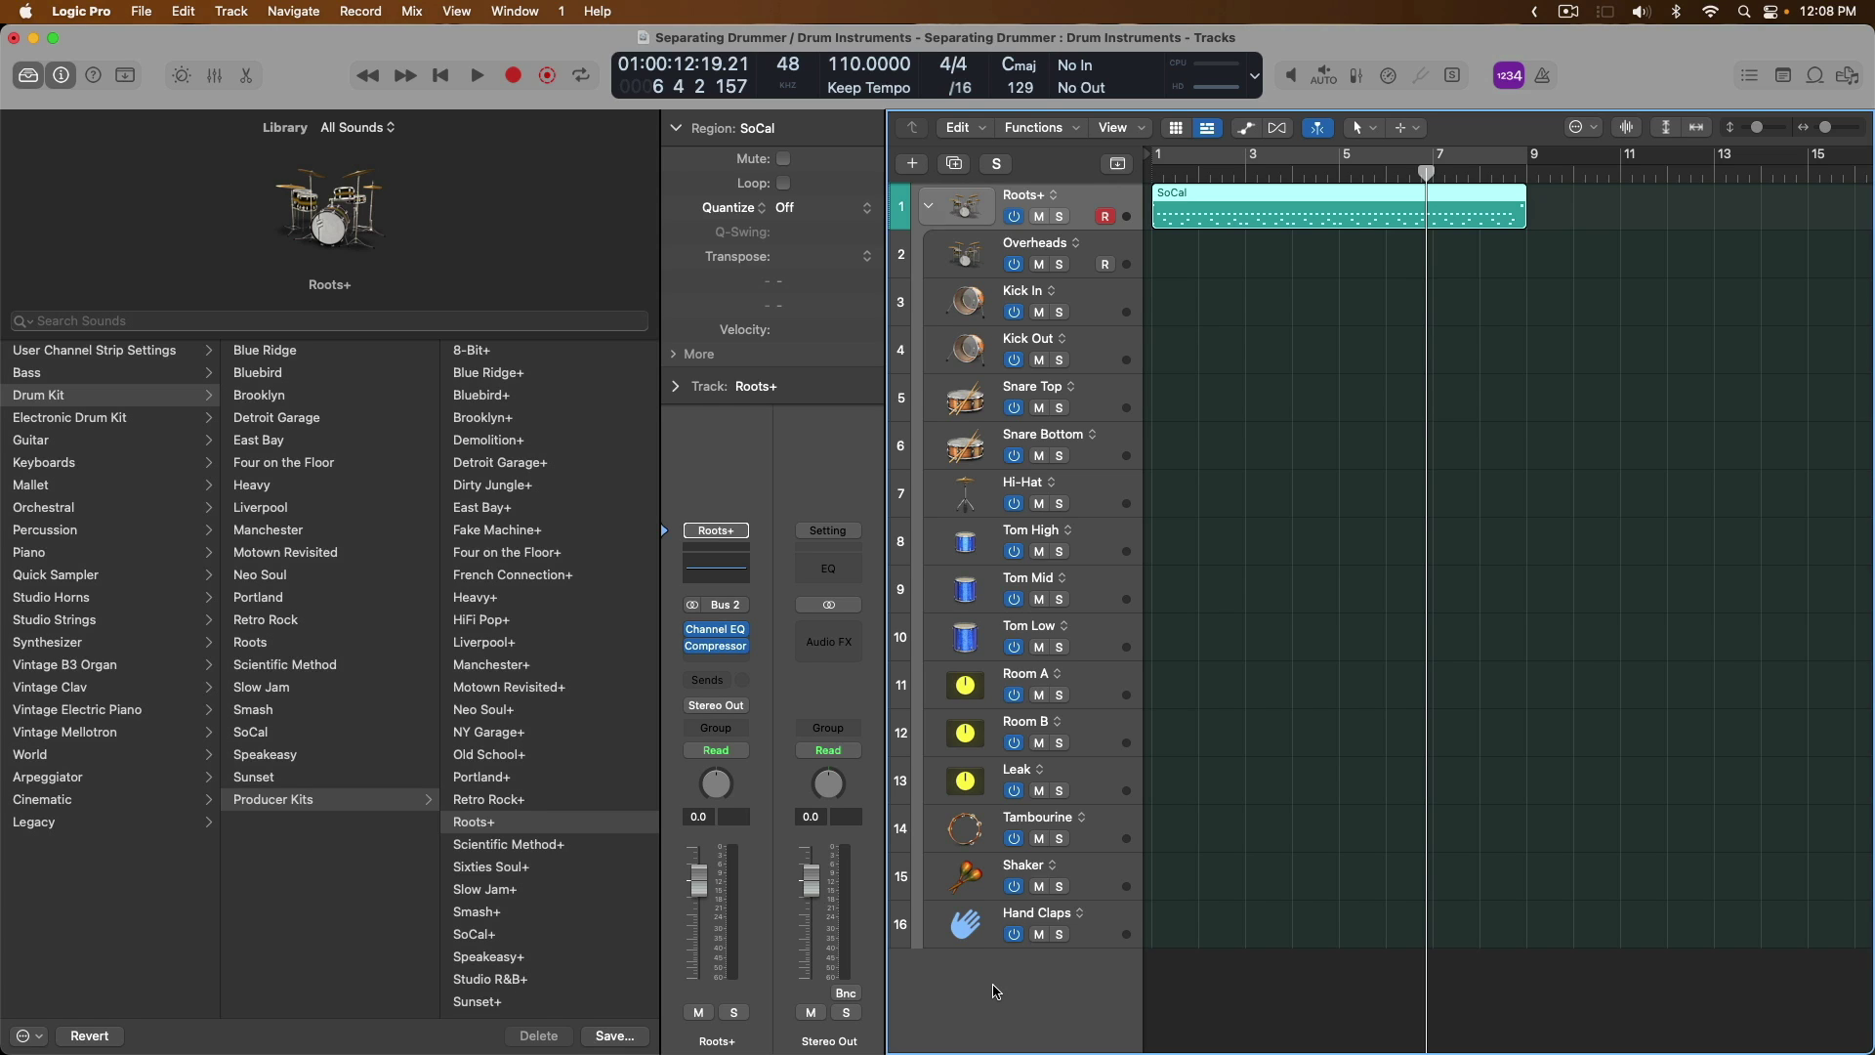
{"action": "left_click", "coordinate": [928, 205]}
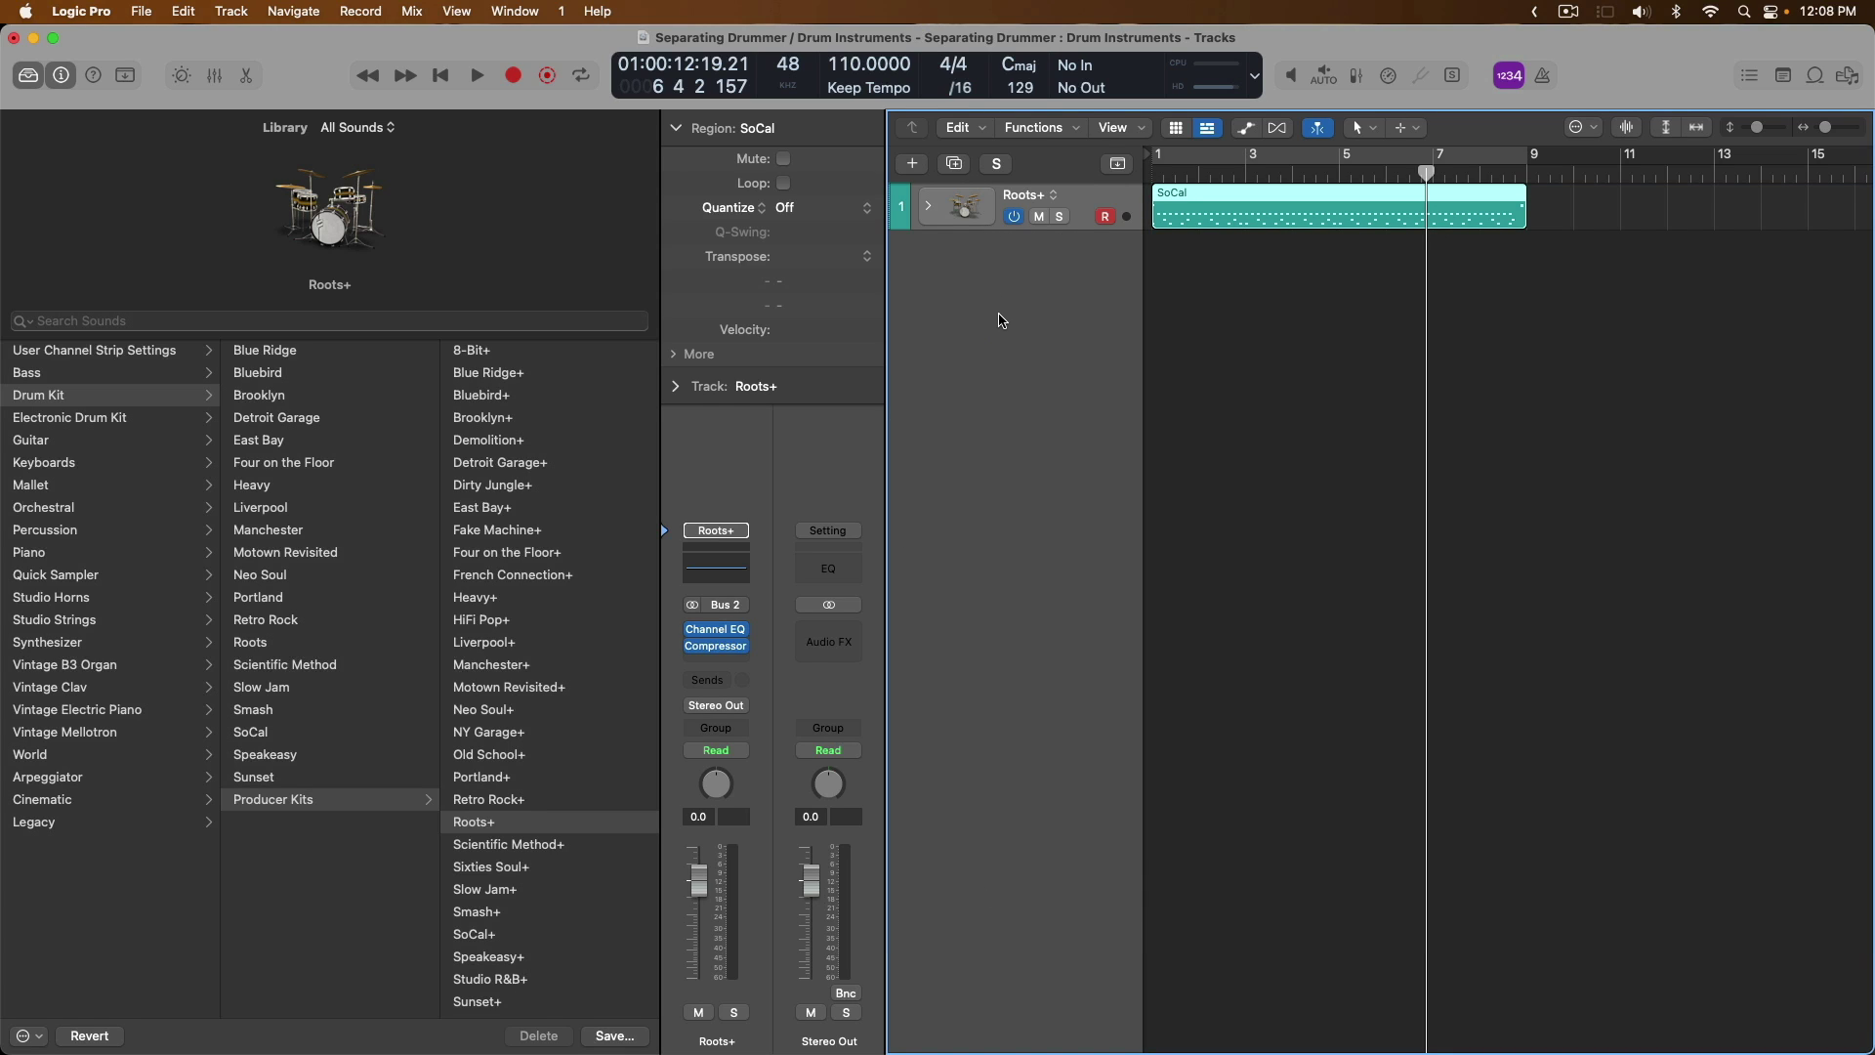
{"action": "key", "text": "super+z"}
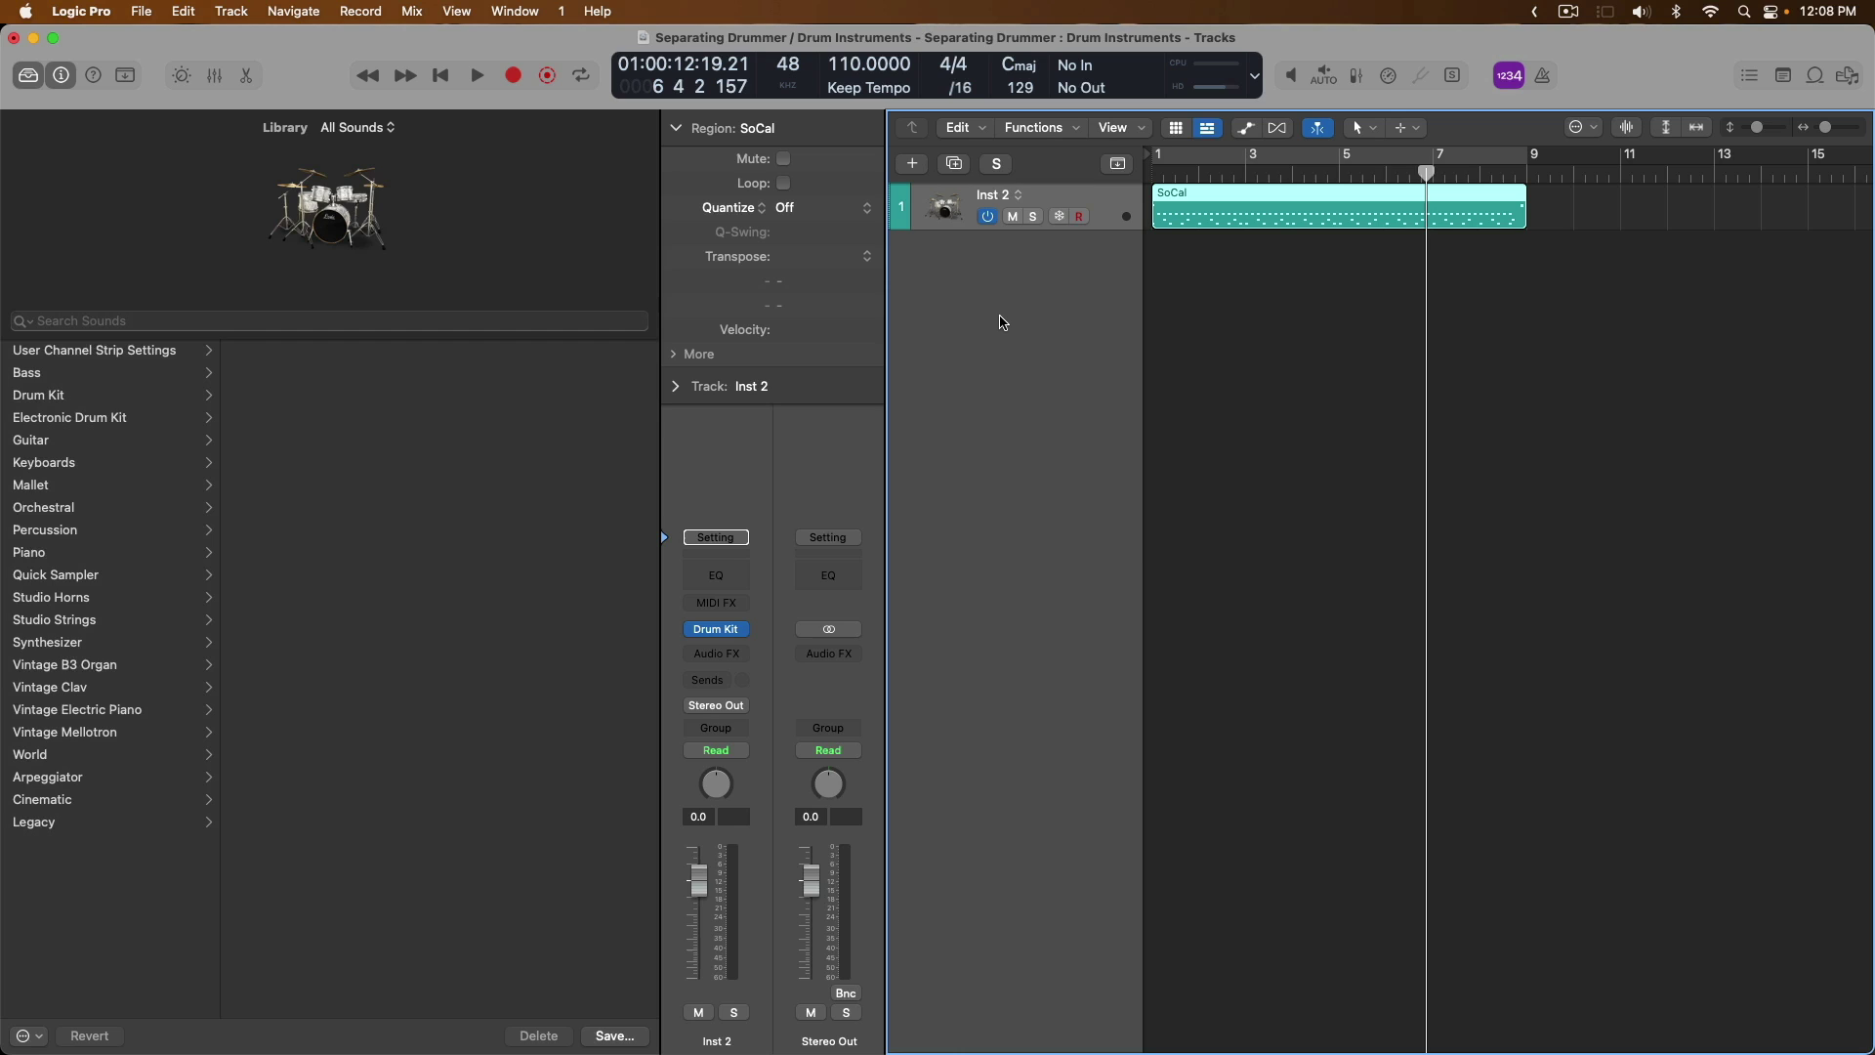
{"action": "key", "text": "y"}
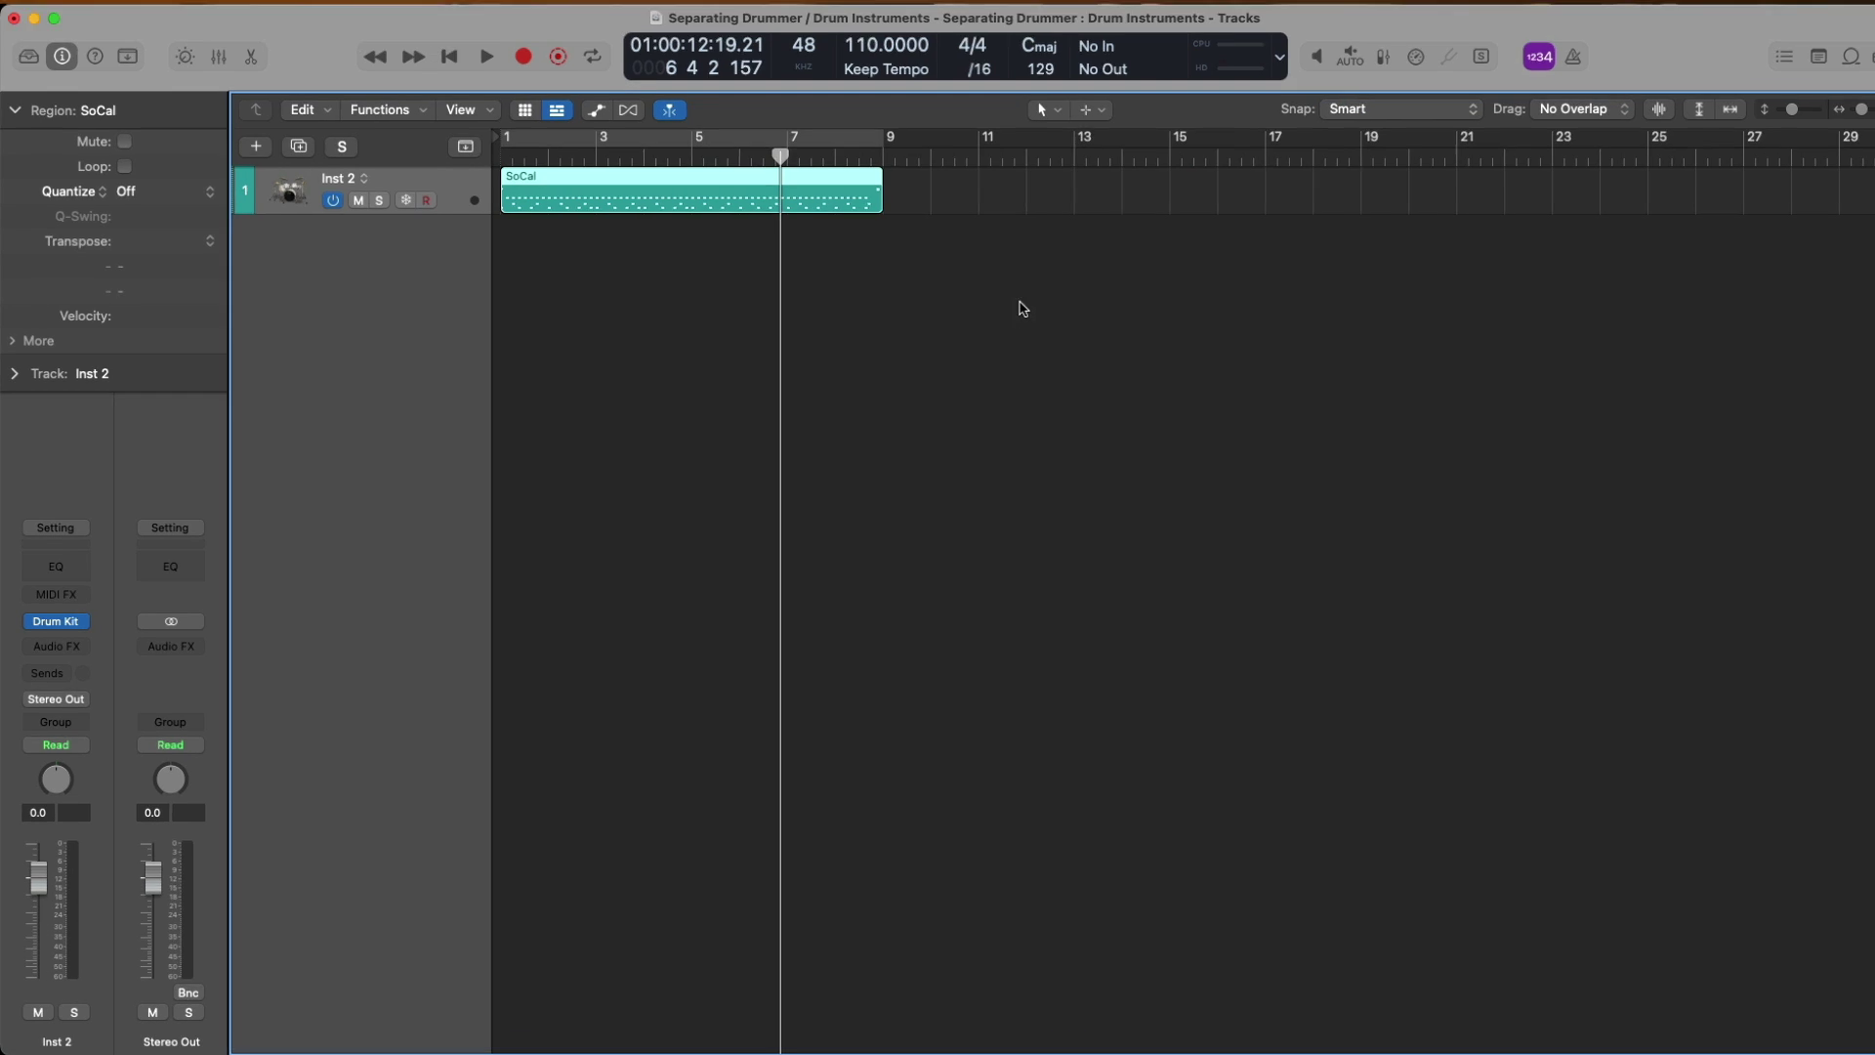
Switch Inst 2's Drum Kit Designer instrument to its Multi-Output version.
{"action": "mouse_move", "coordinate": [85, 637]}
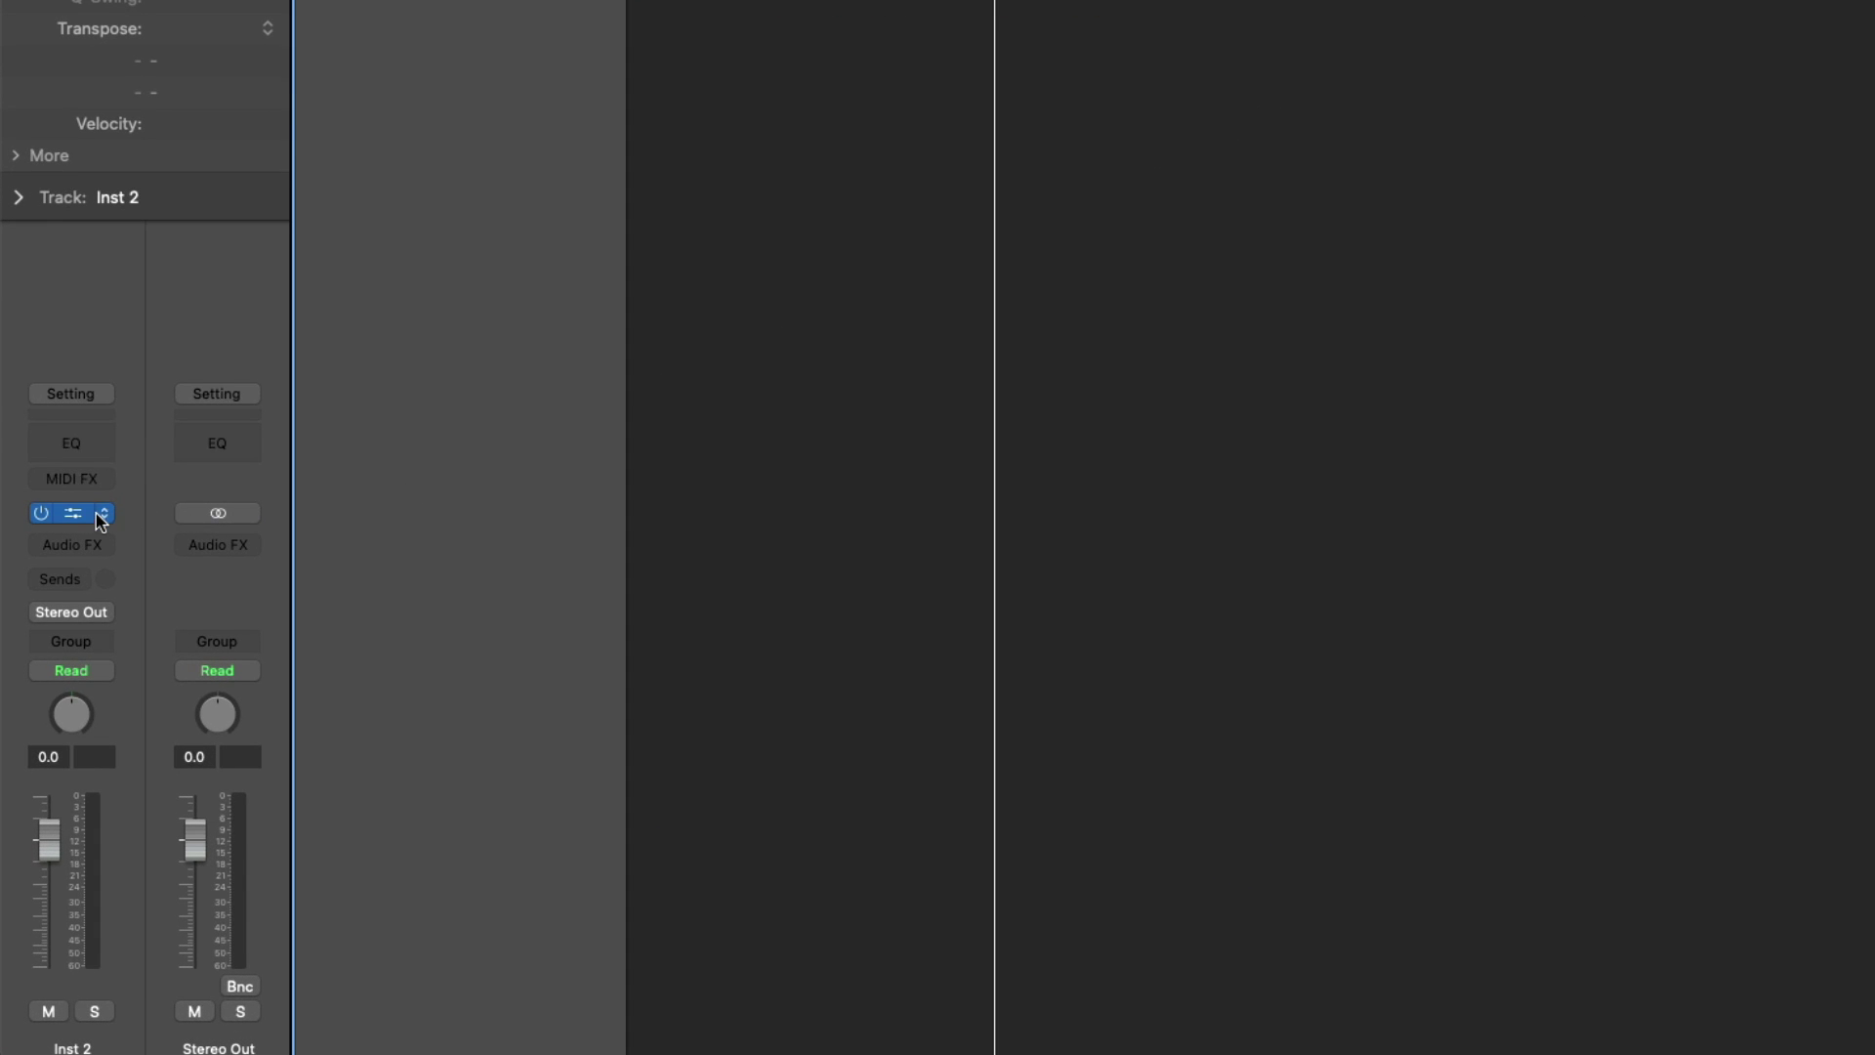
{"action": "left_click", "coordinate": [107, 519]}
{"action": "mouse_move", "coordinate": [318, 65]}
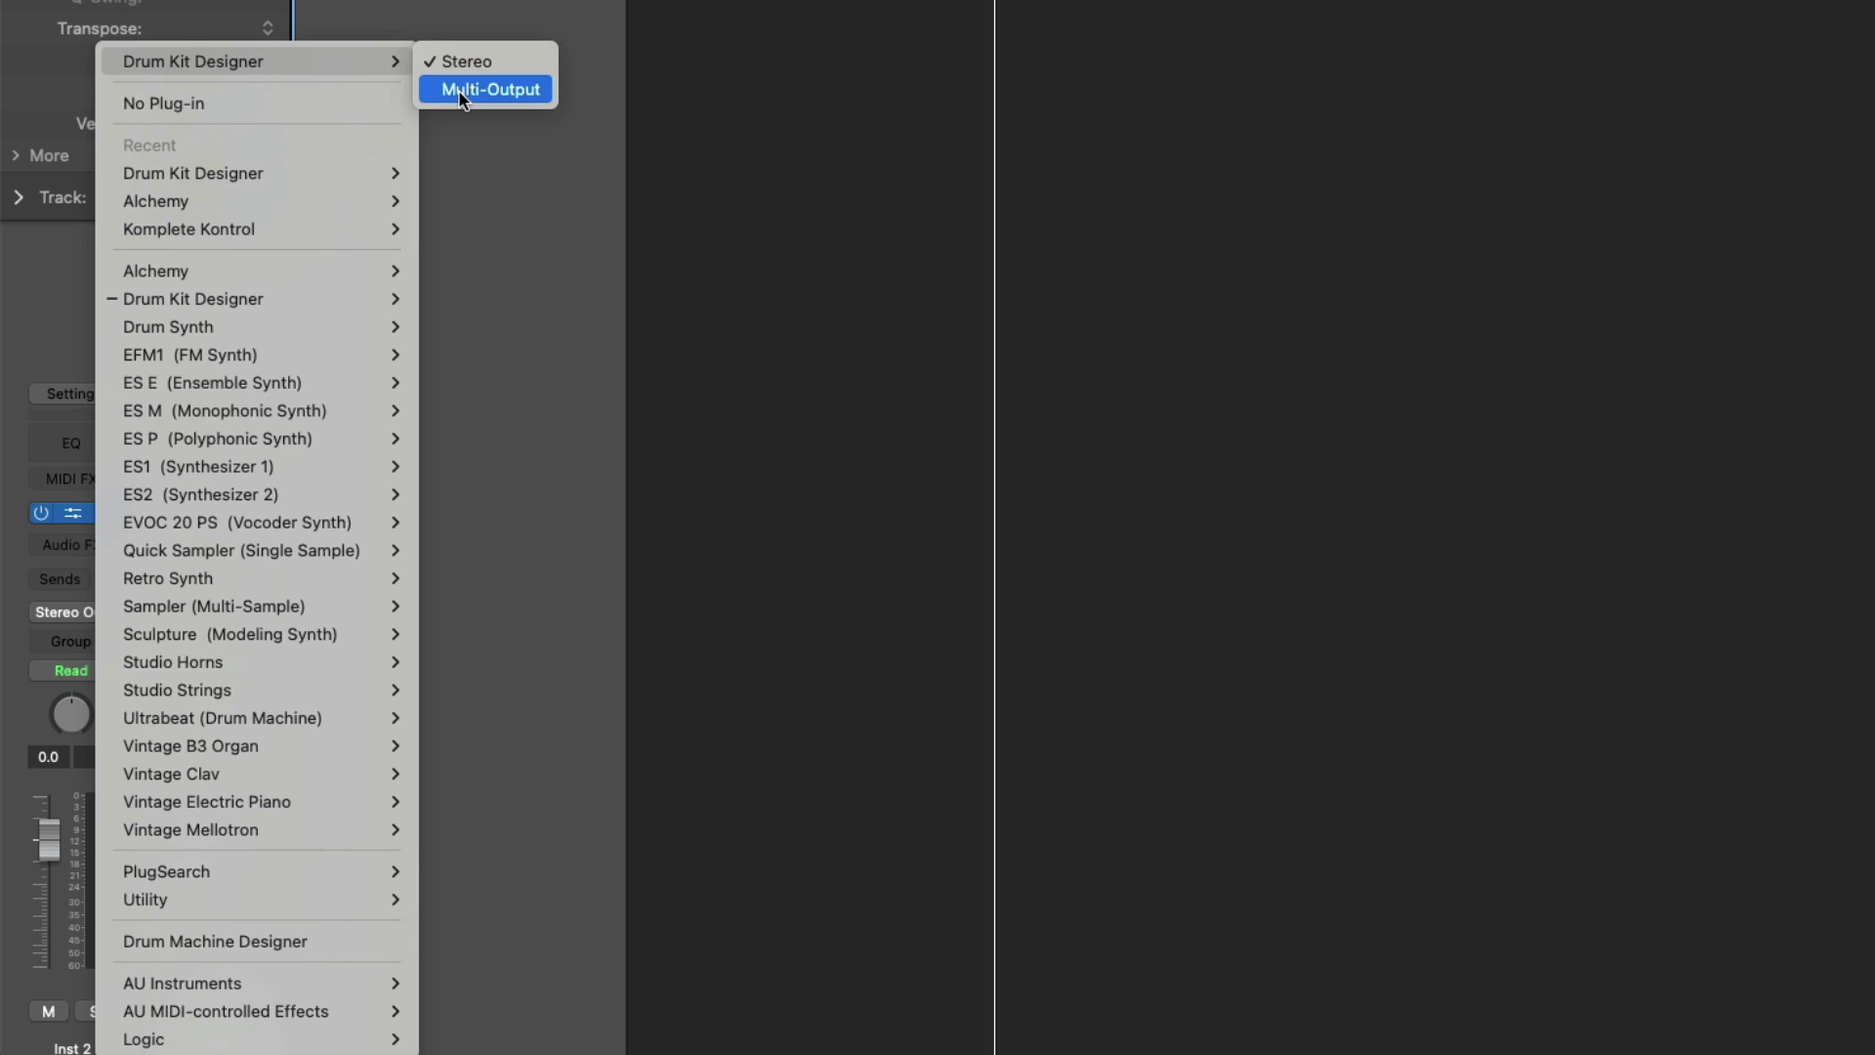
{"action": "left_click", "coordinate": [459, 93]}
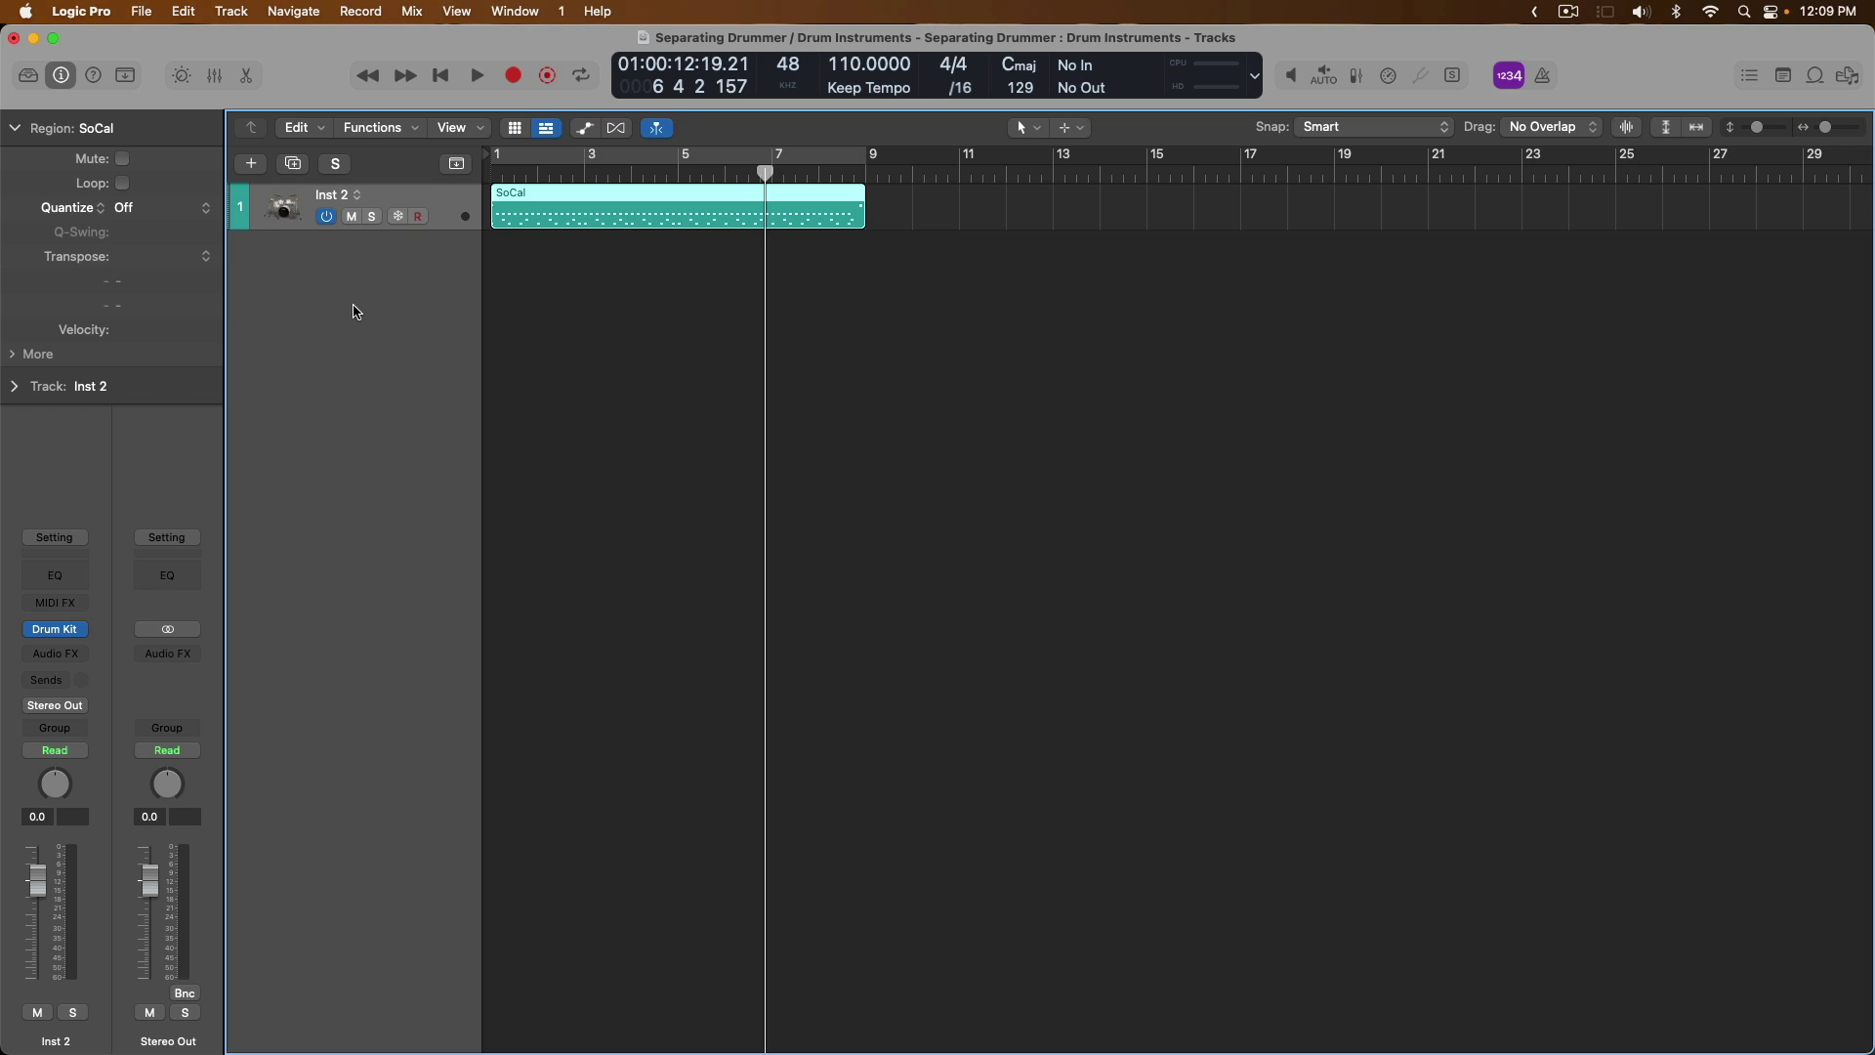
Add Kick, Snare, Toms and Hi-Hat/Perc output channels to Inst 2, removing extra Aux 5–7.
{"action": "key", "text": "x"}
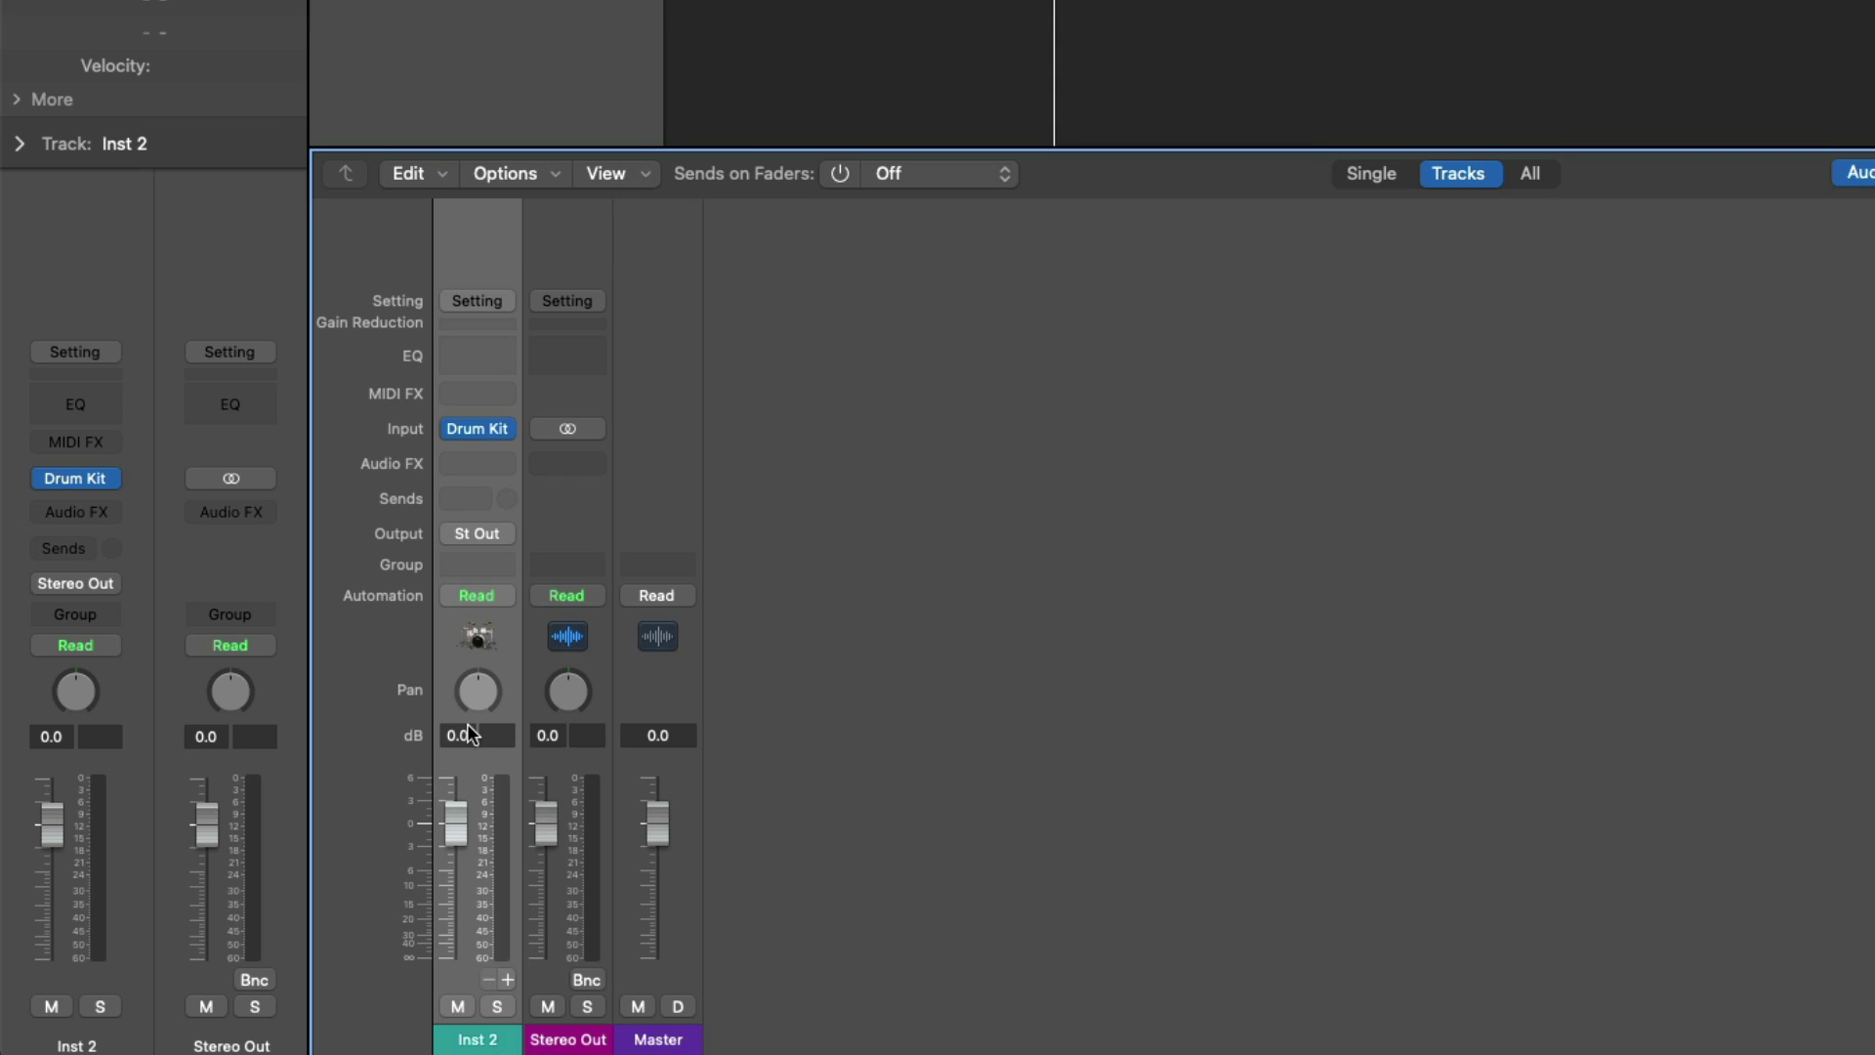
{"action": "left_click", "coordinate": [515, 982]}
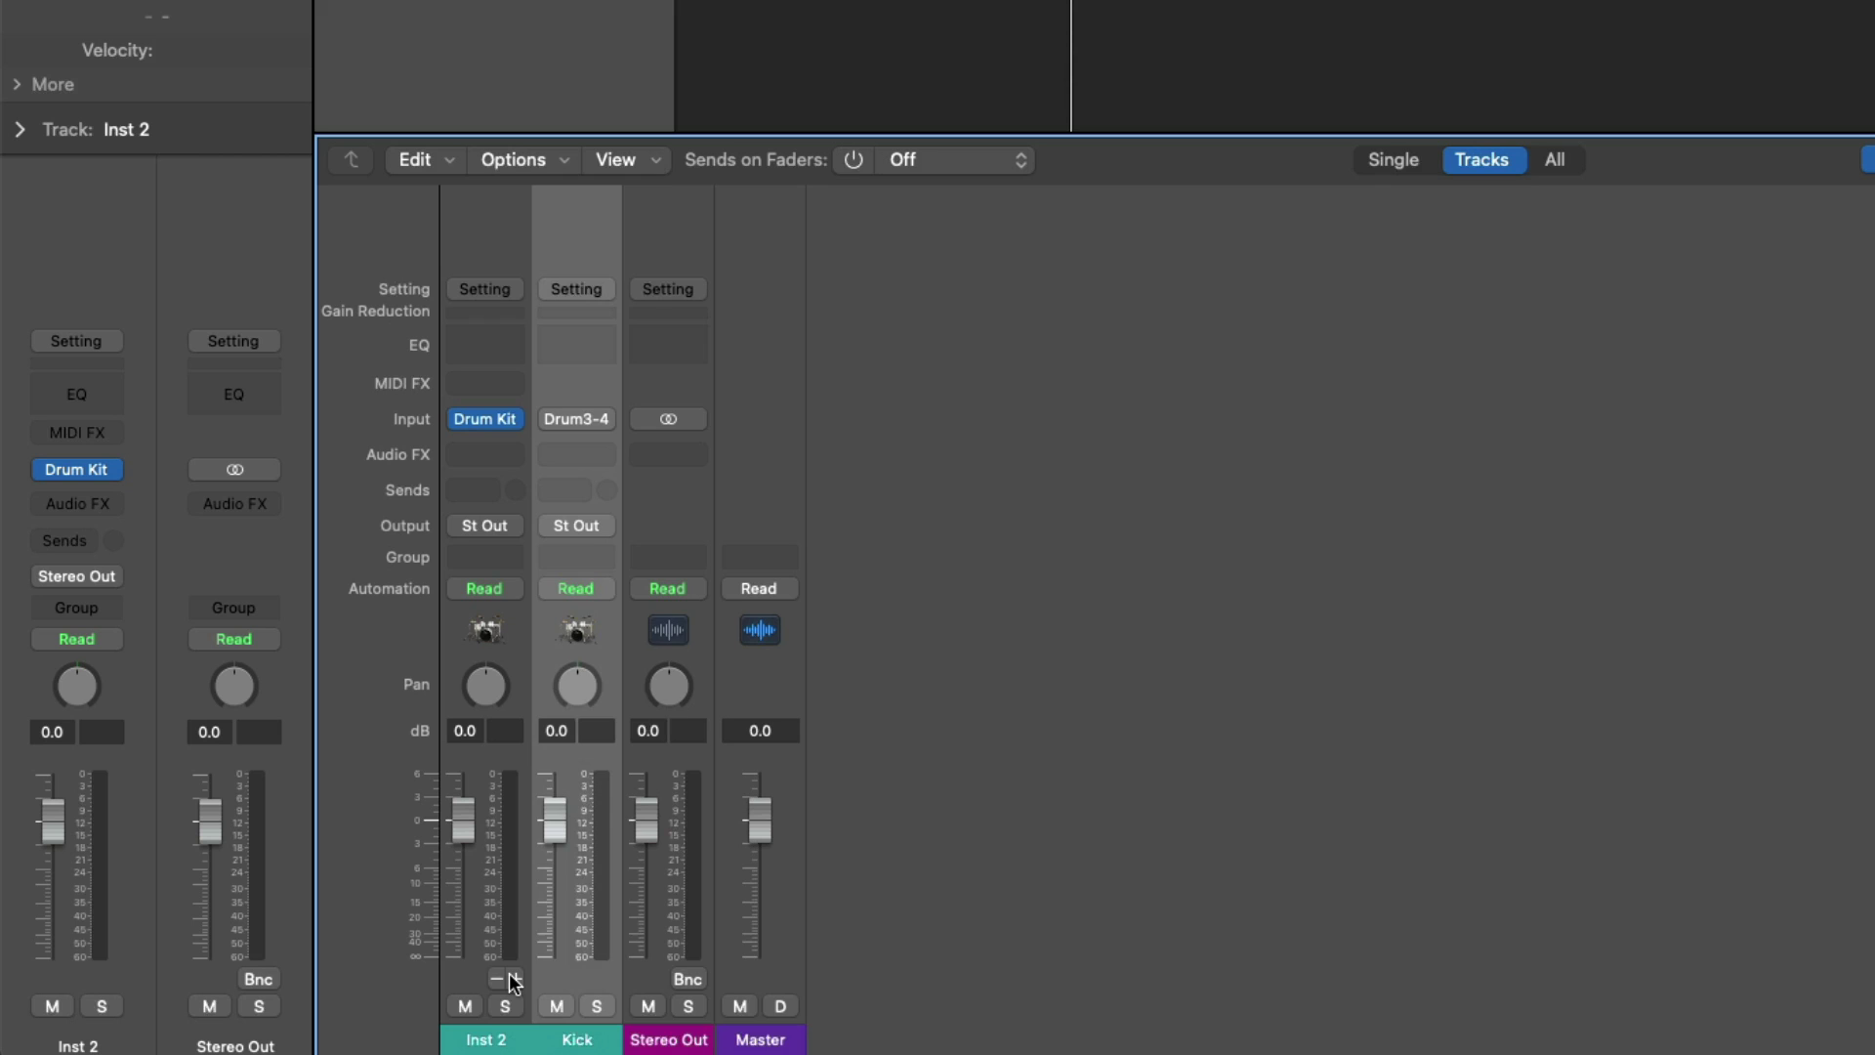
{"action": "left_click", "coordinate": [514, 983]}
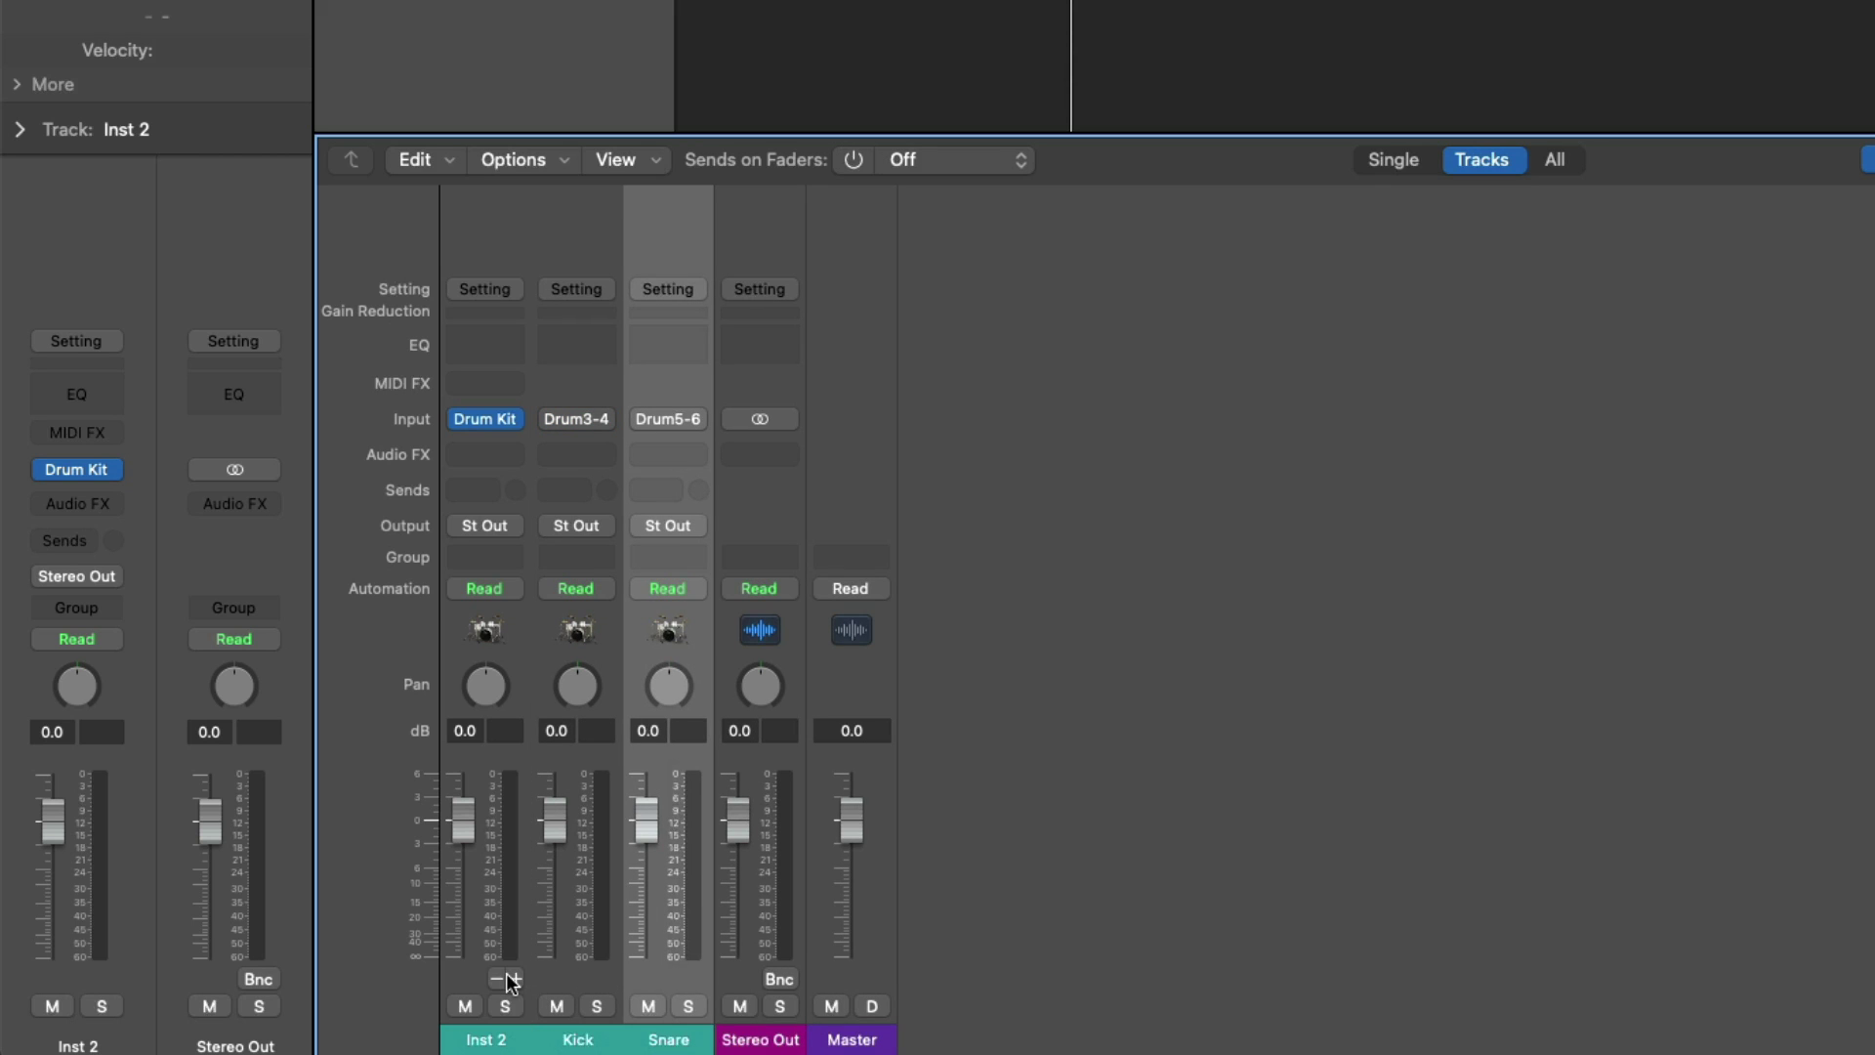
{"action": "left_click", "coordinate": [509, 980]}
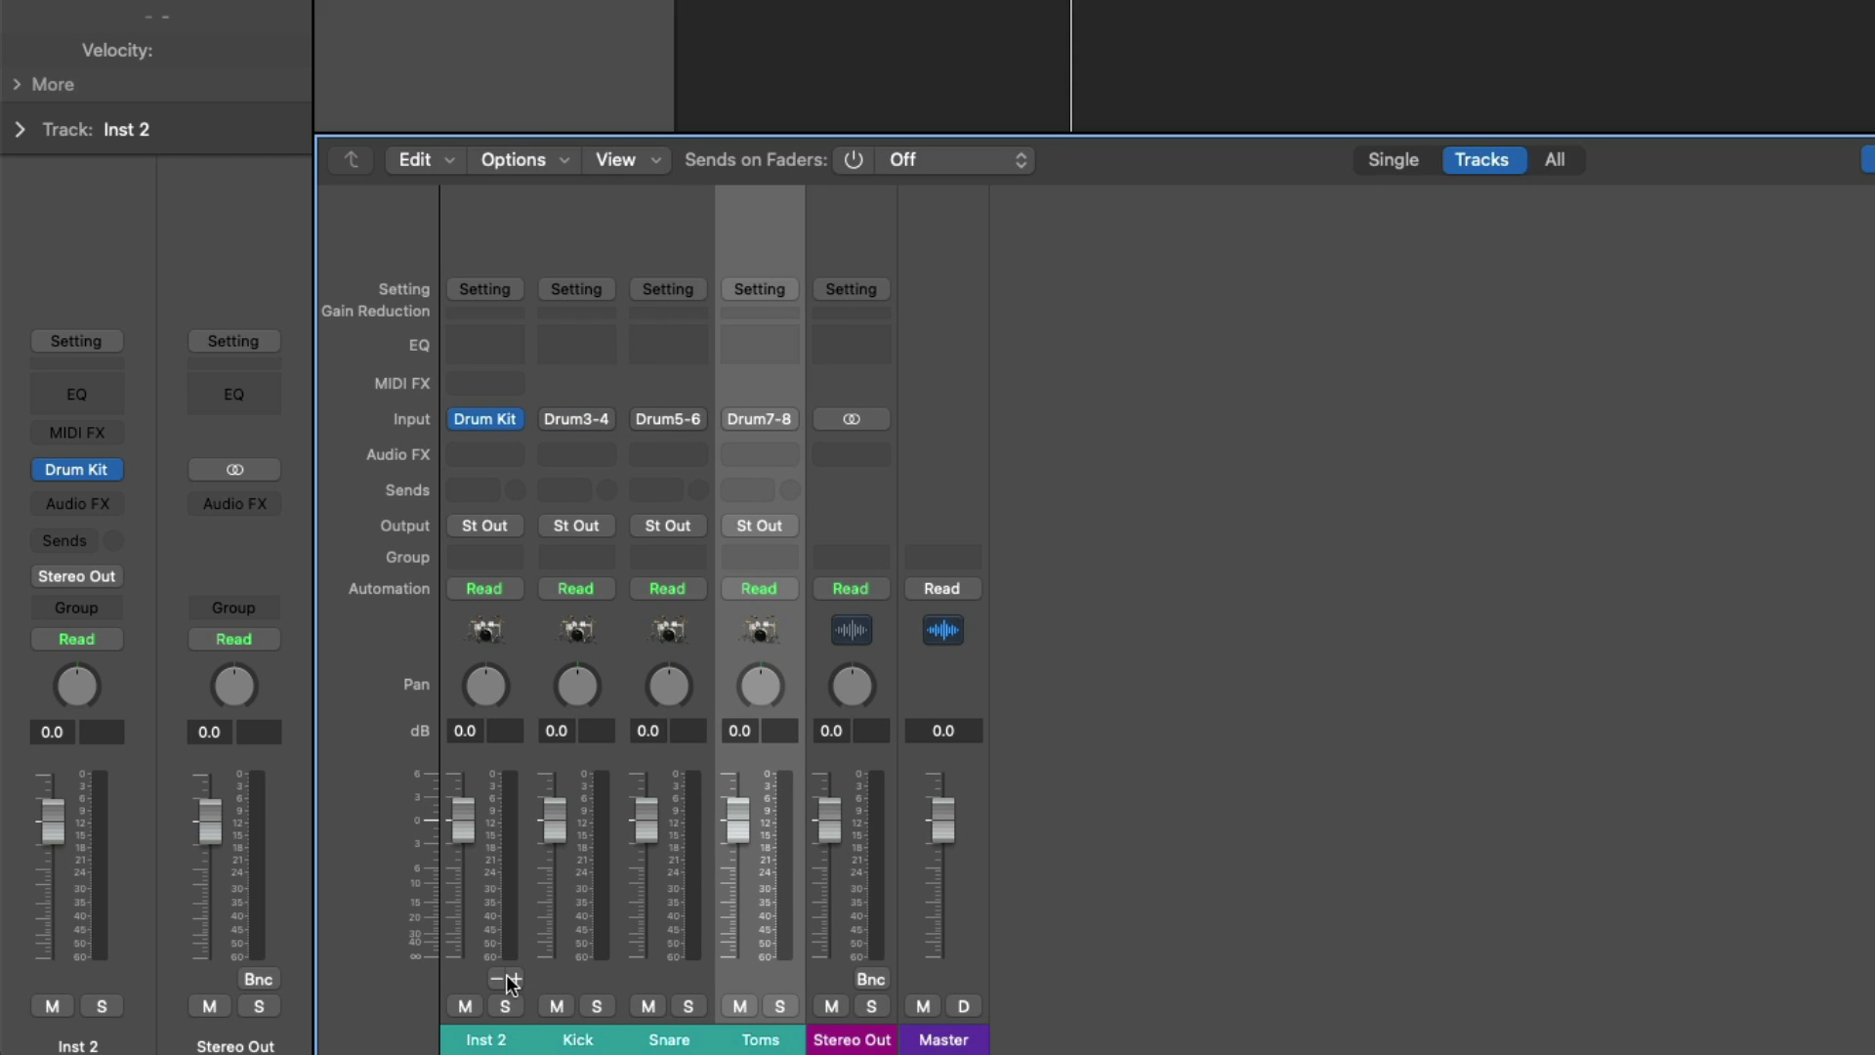
{"action": "left_click", "coordinate": [509, 979]}
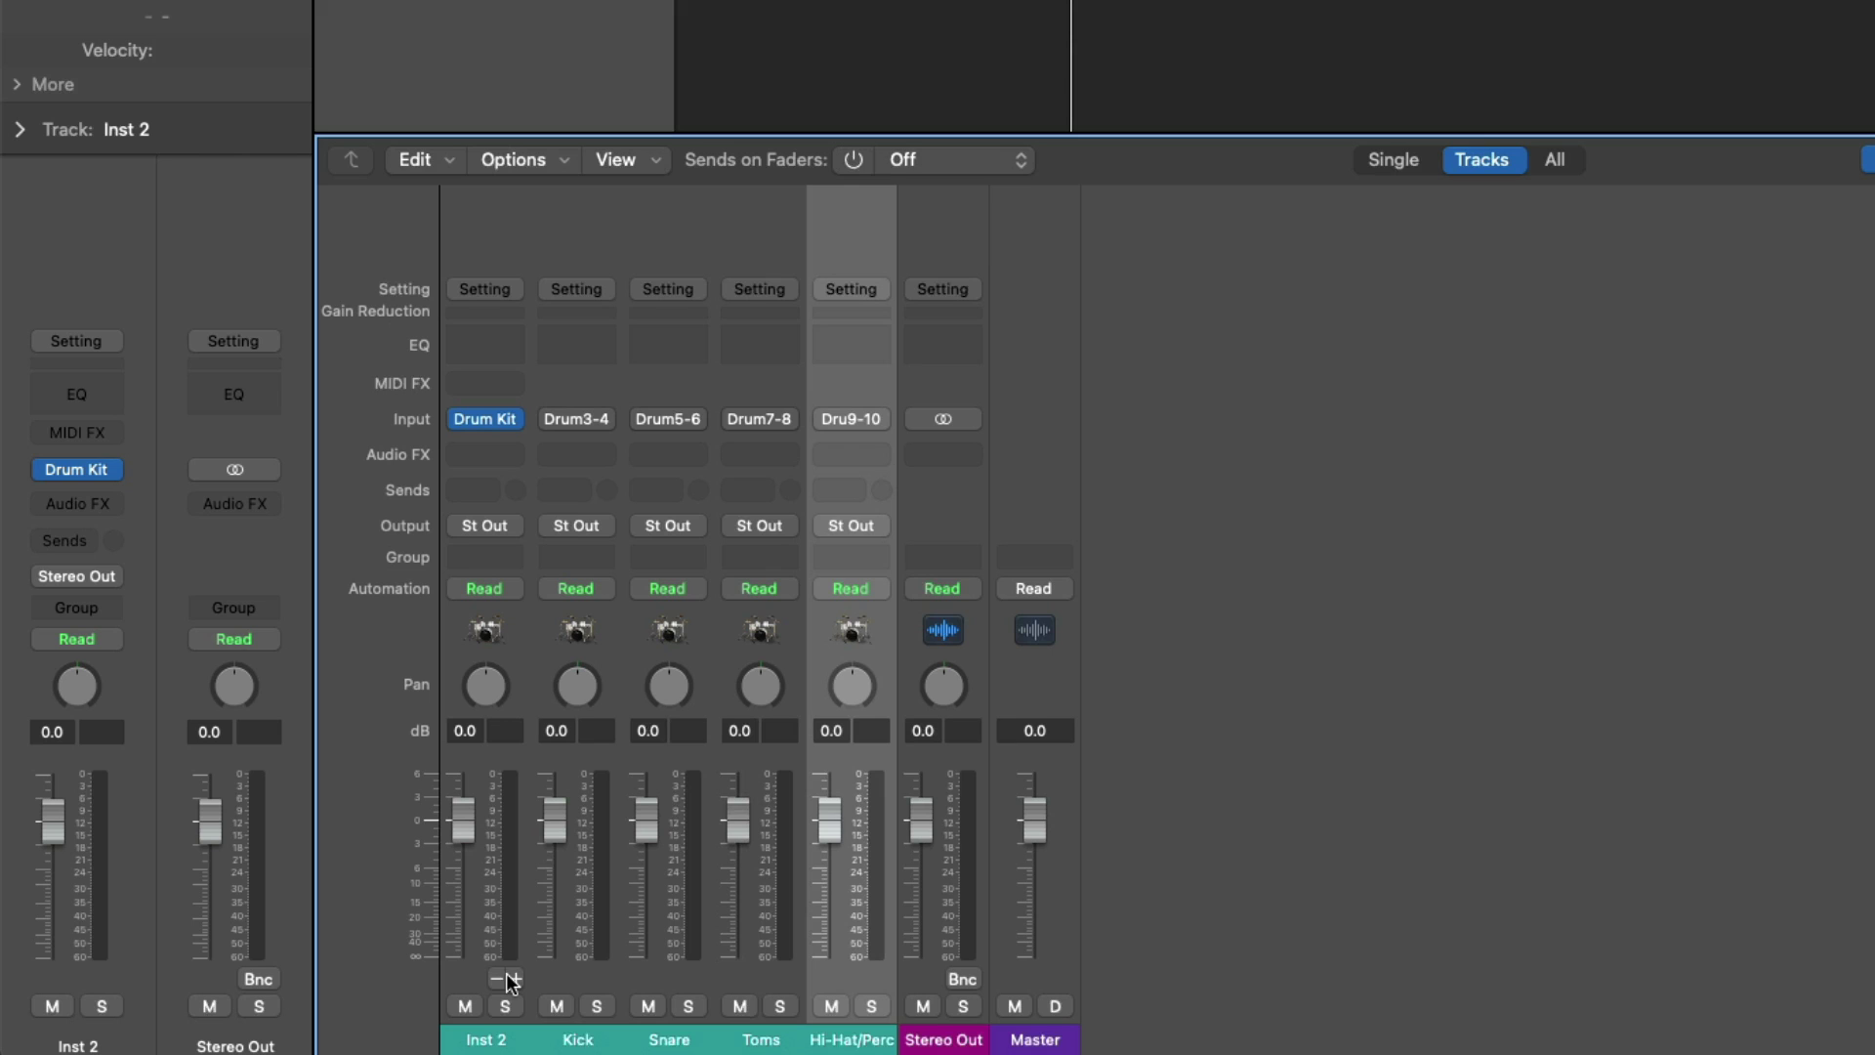
{"action": "left_click", "coordinate": [509, 980]}
{"action": "left_click", "coordinate": [509, 979]}
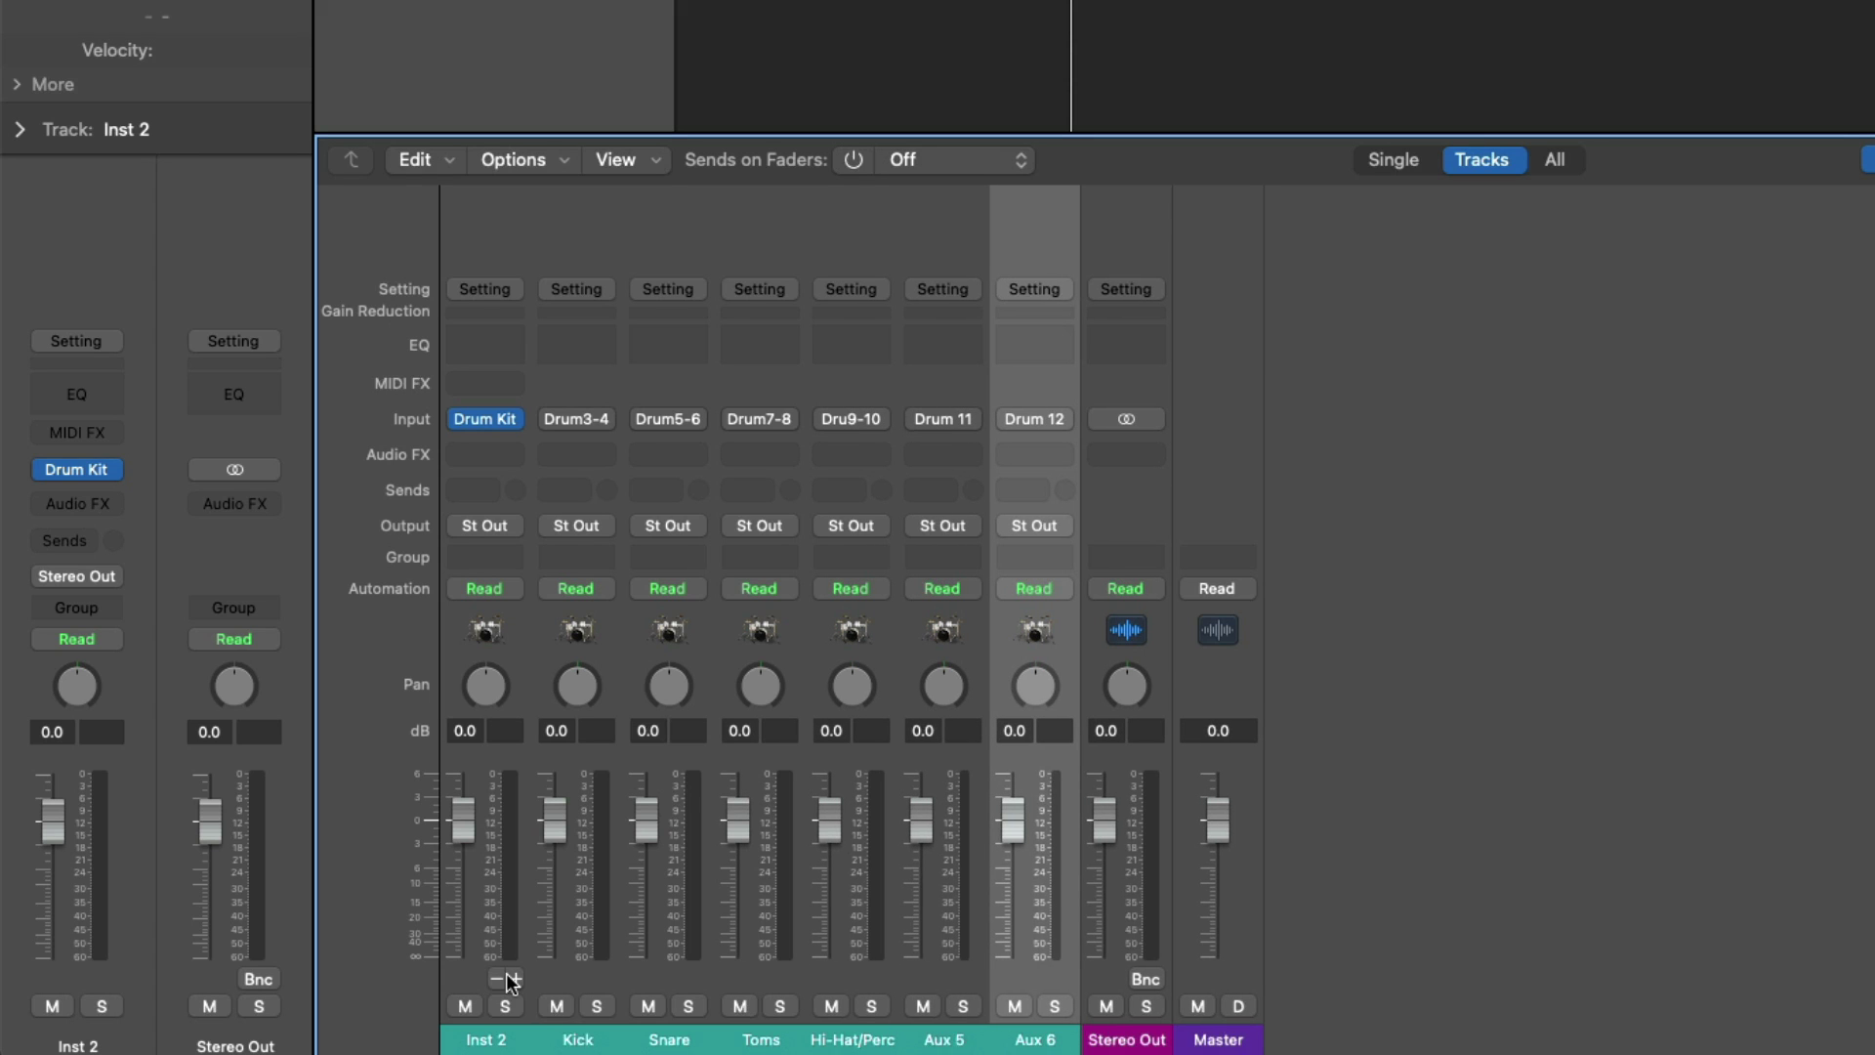
{"action": "left_click", "coordinate": [509, 979]}
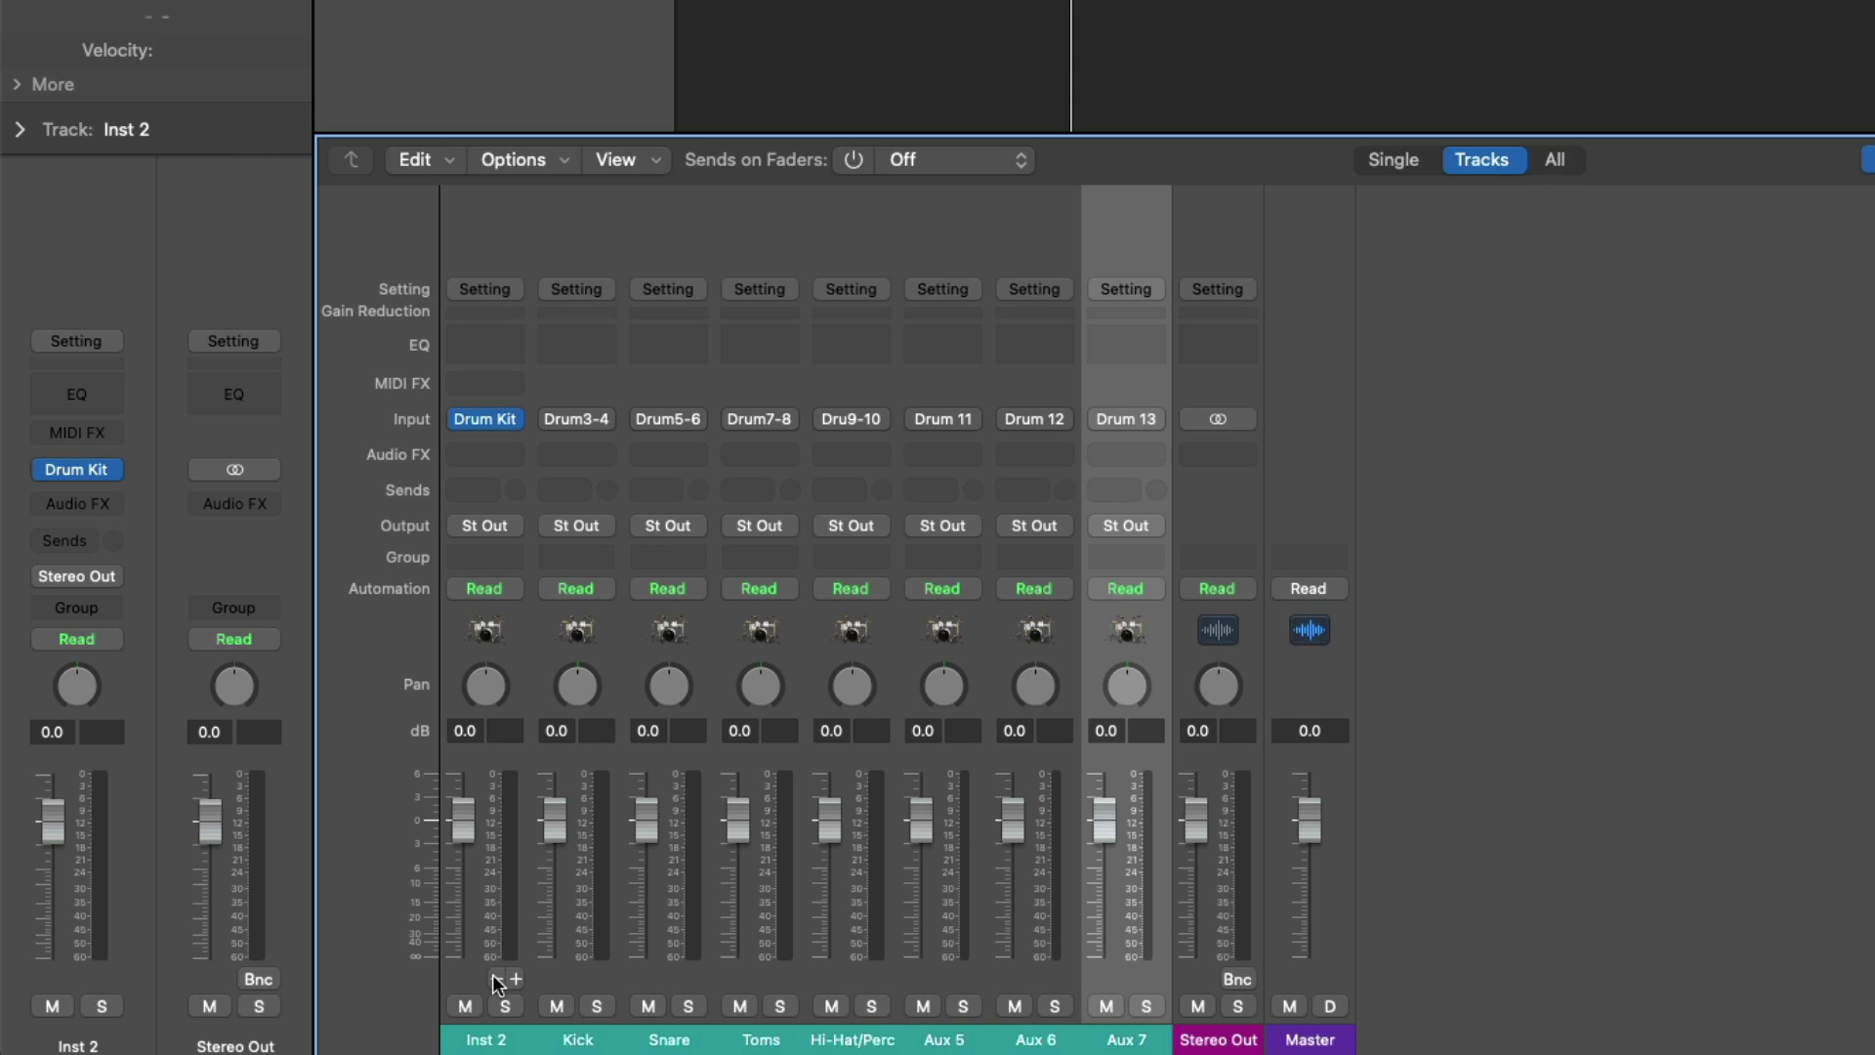
{"action": "left_click", "coordinate": [494, 977]}
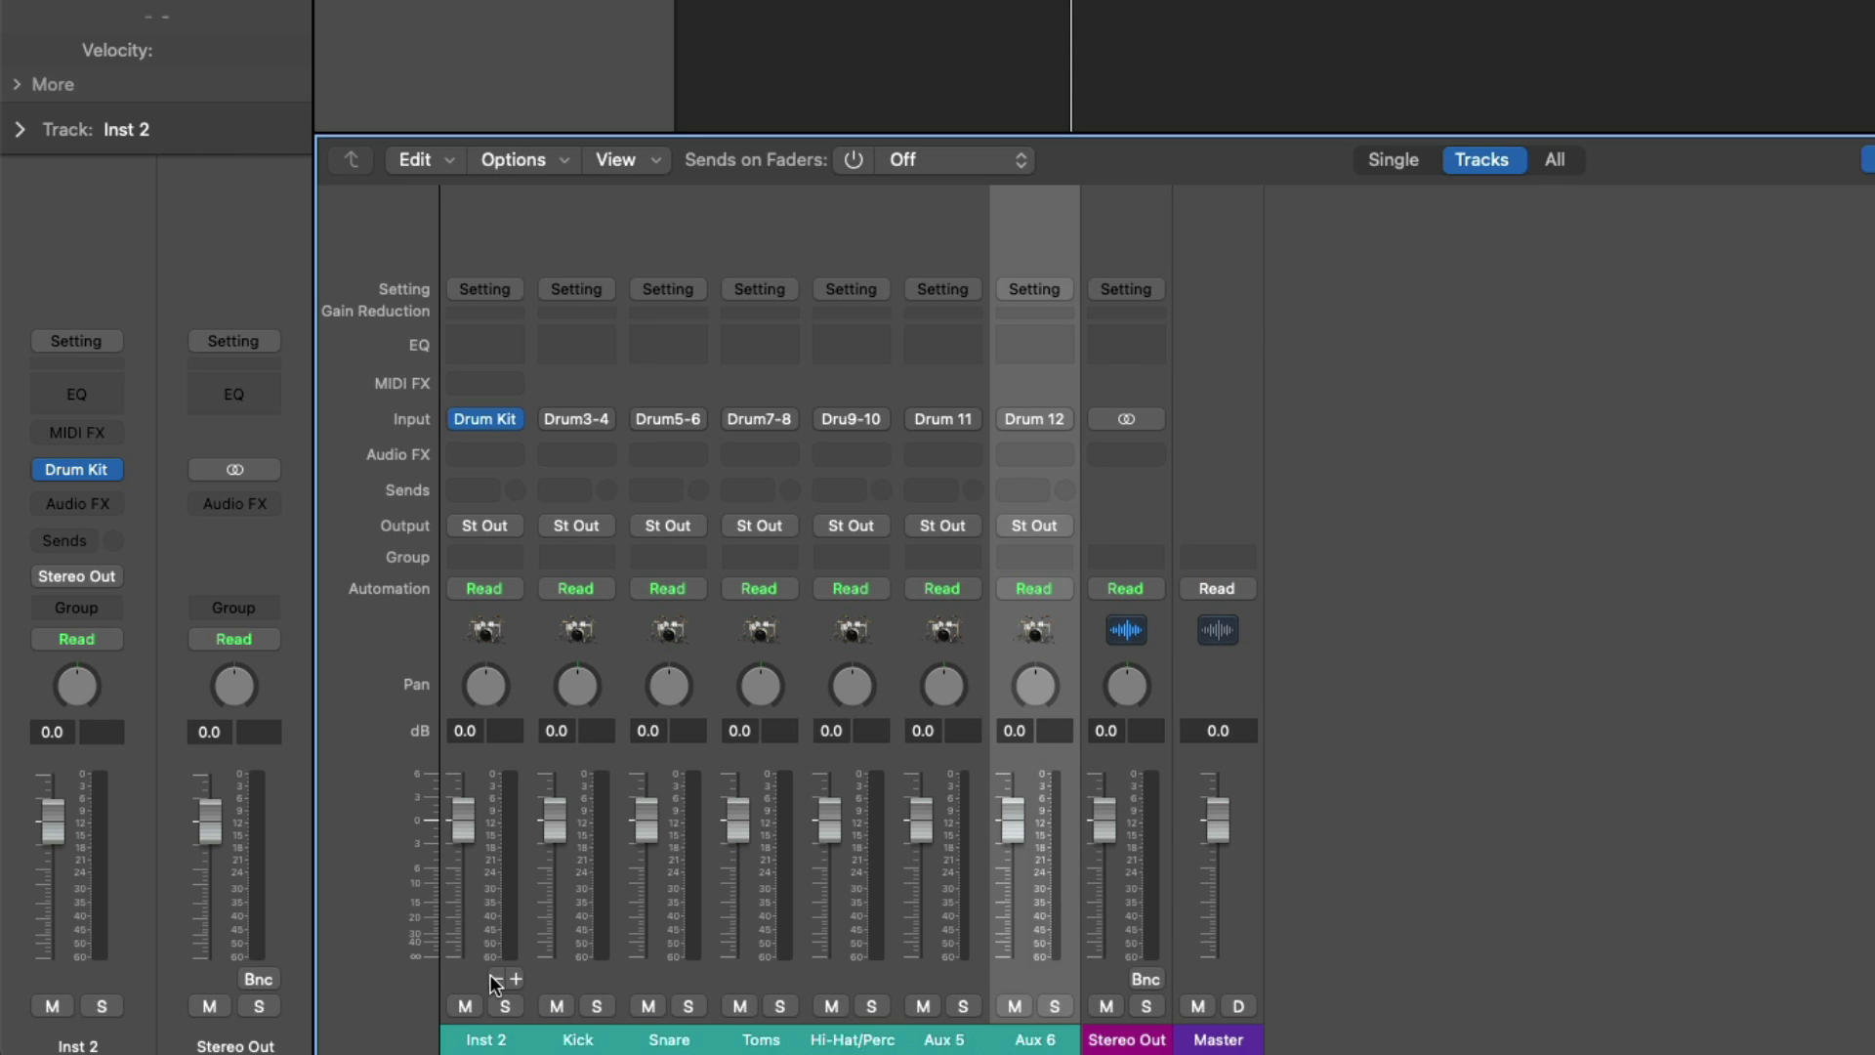
{"action": "left_click", "coordinate": [494, 978]}
{"action": "left_click", "coordinate": [491, 978]}
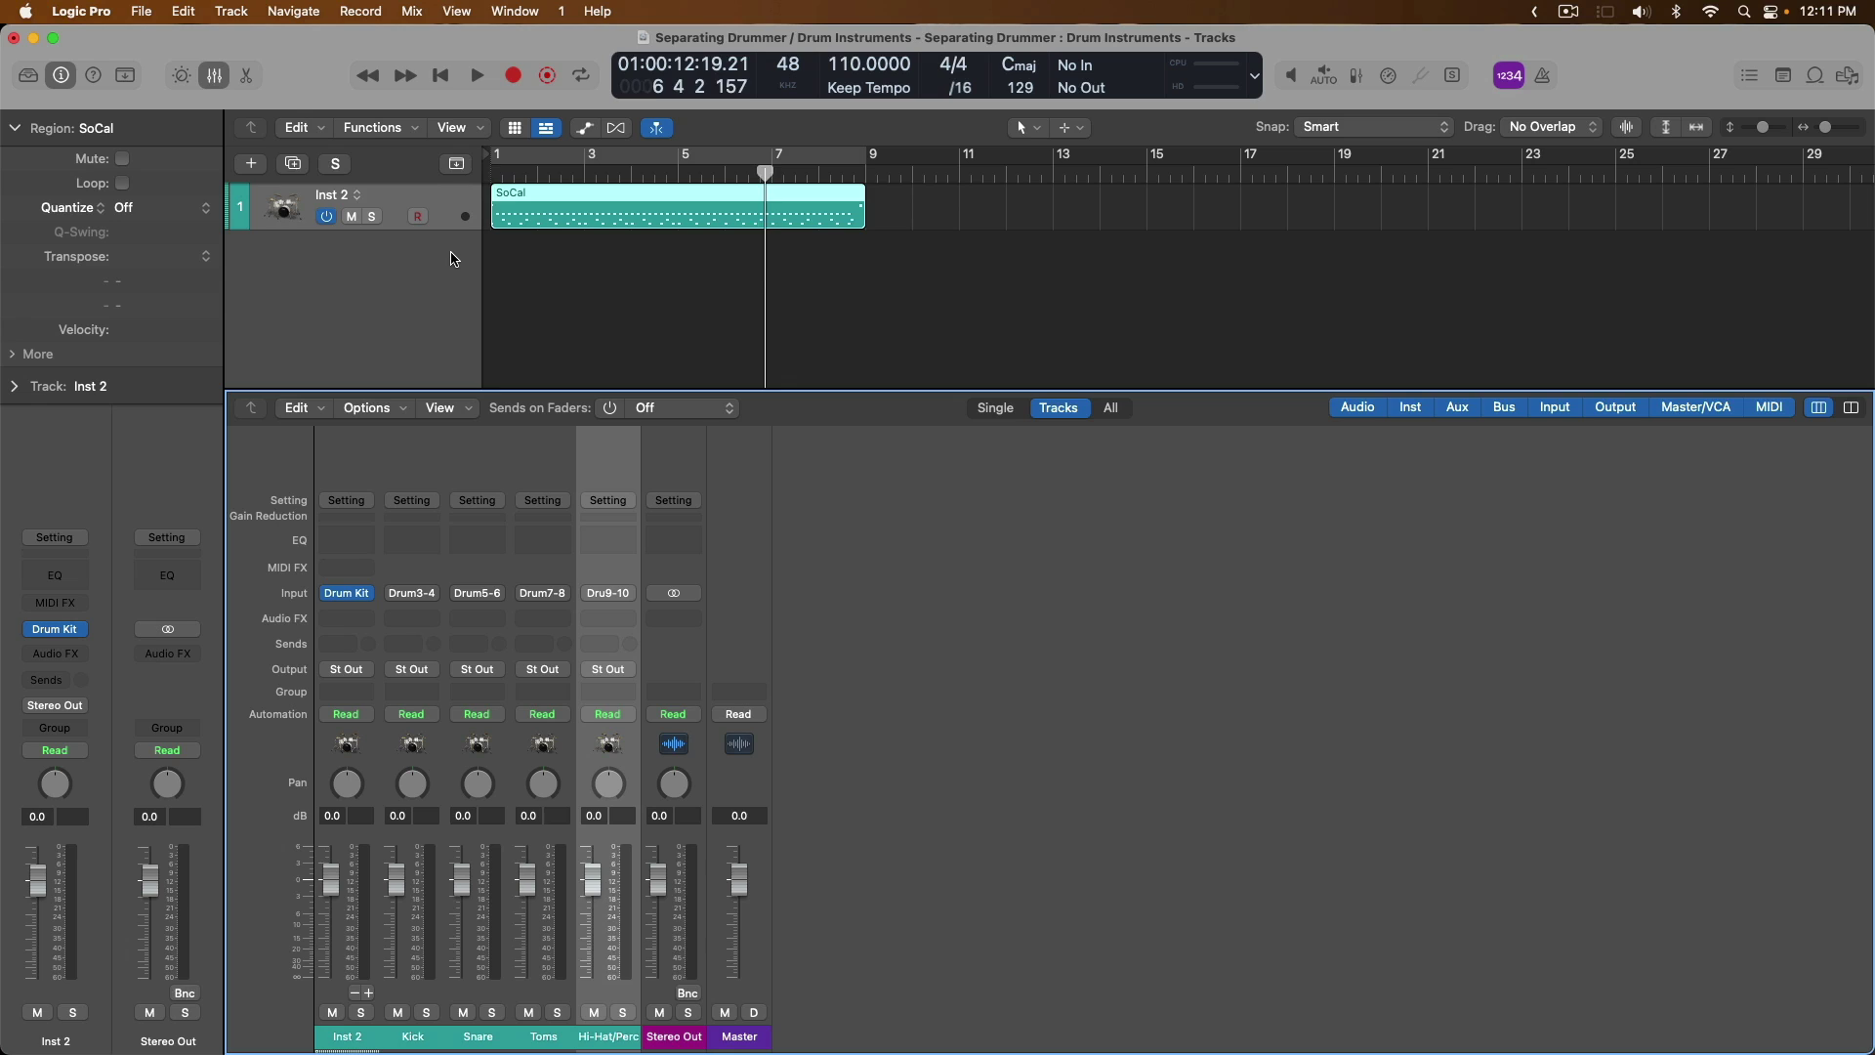
{"action": "key", "text": "Return"}
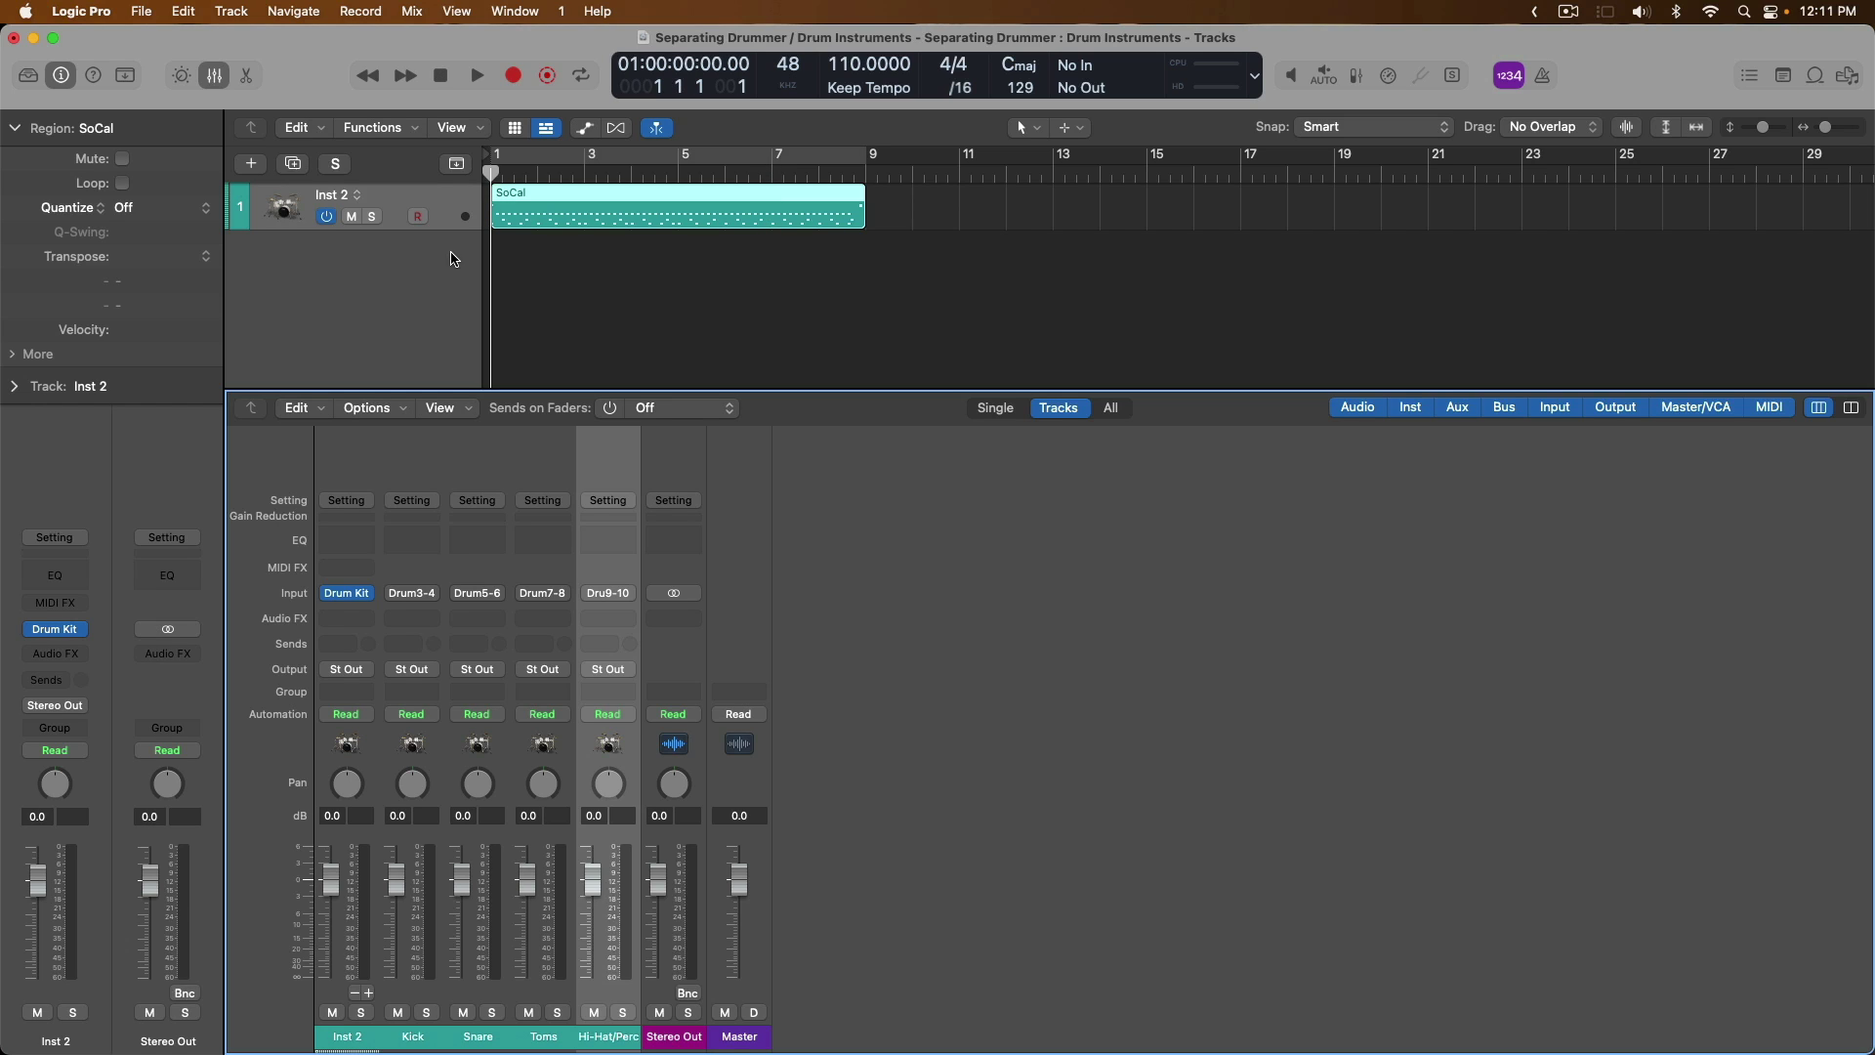
{"action": "key", "text": "space"}
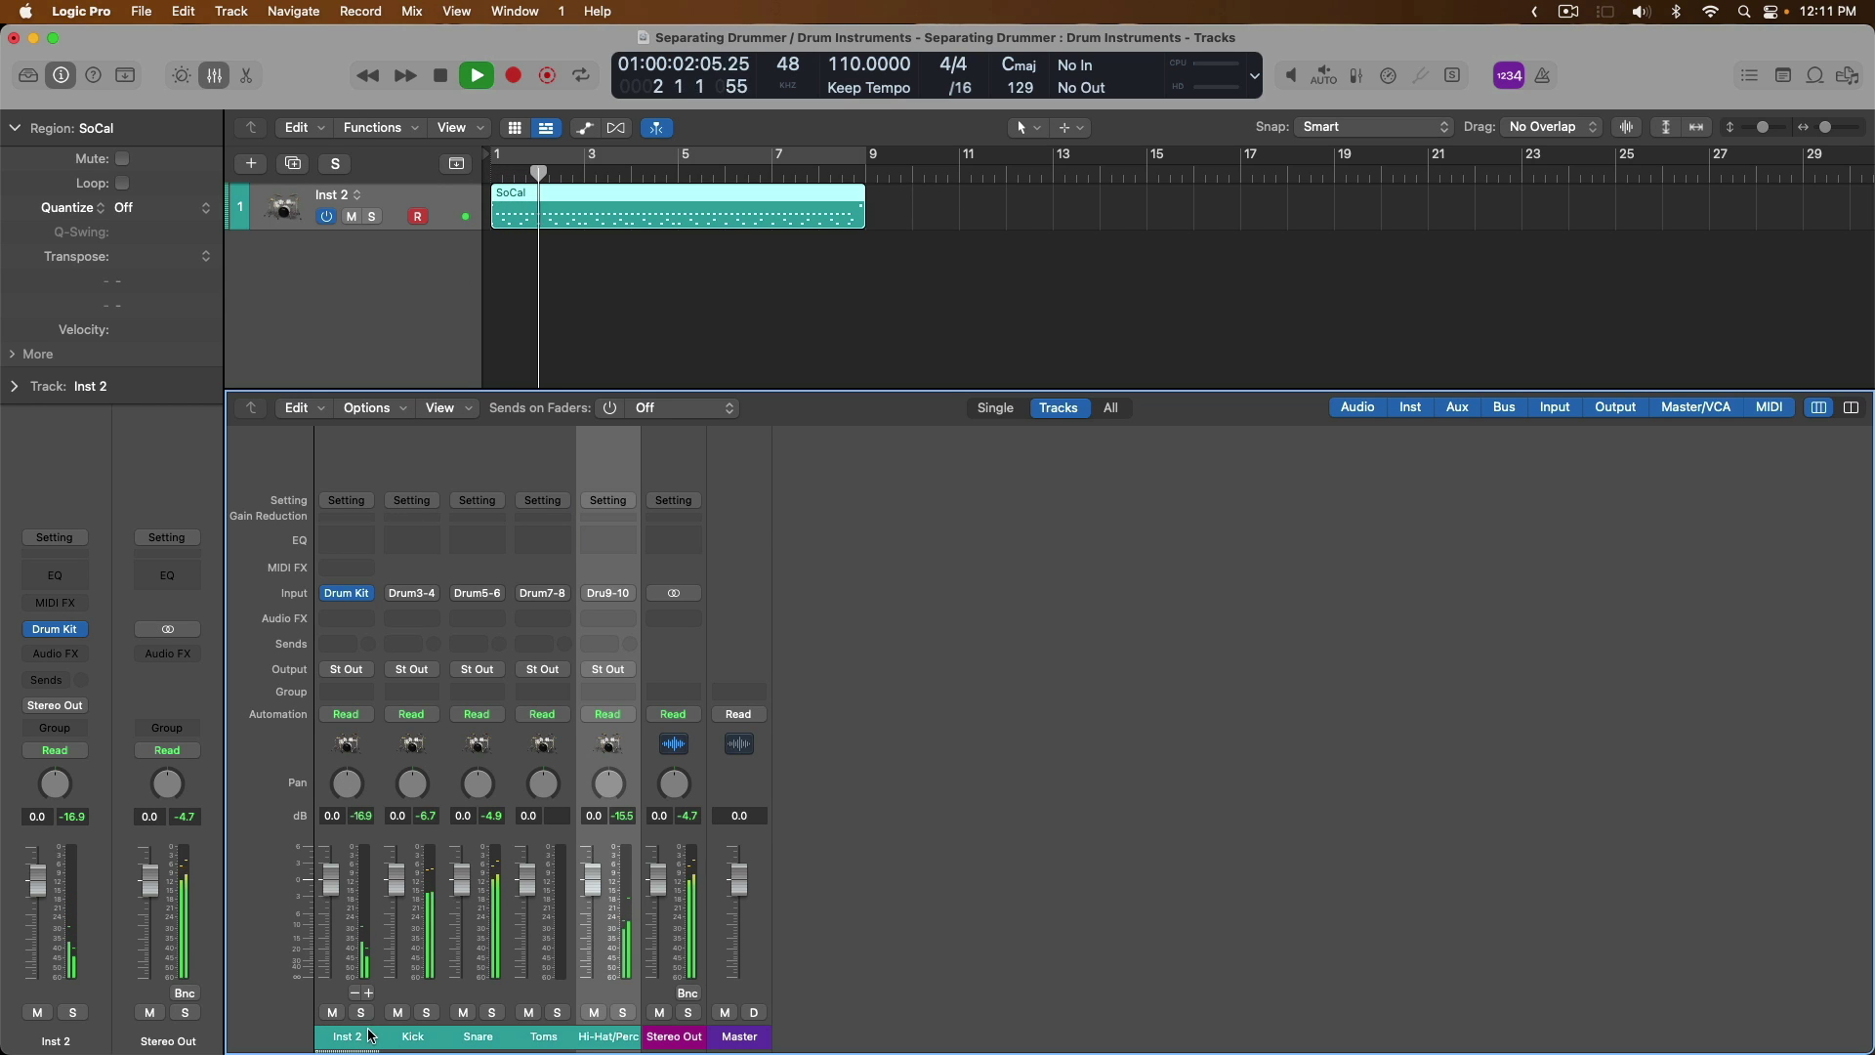
{"action": "left_click", "coordinate": [430, 1013]}
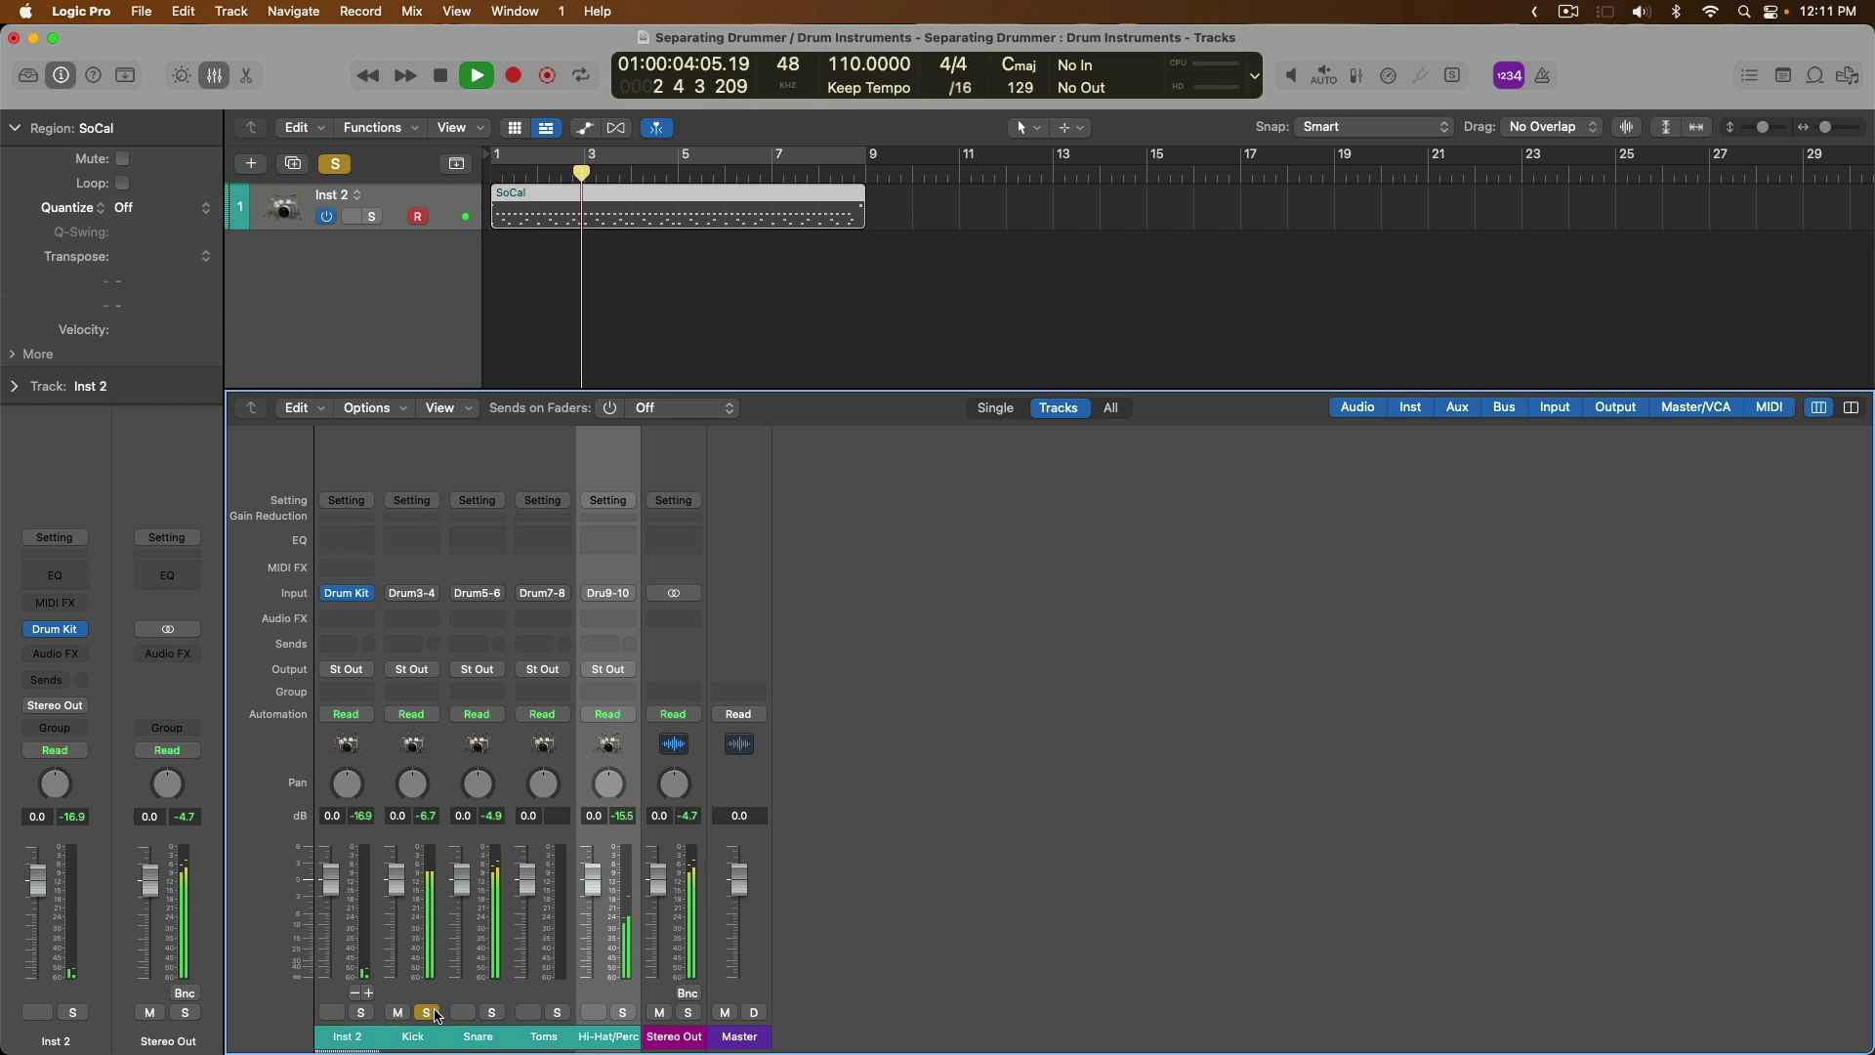
{"action": "left_click", "coordinate": [493, 1012]}
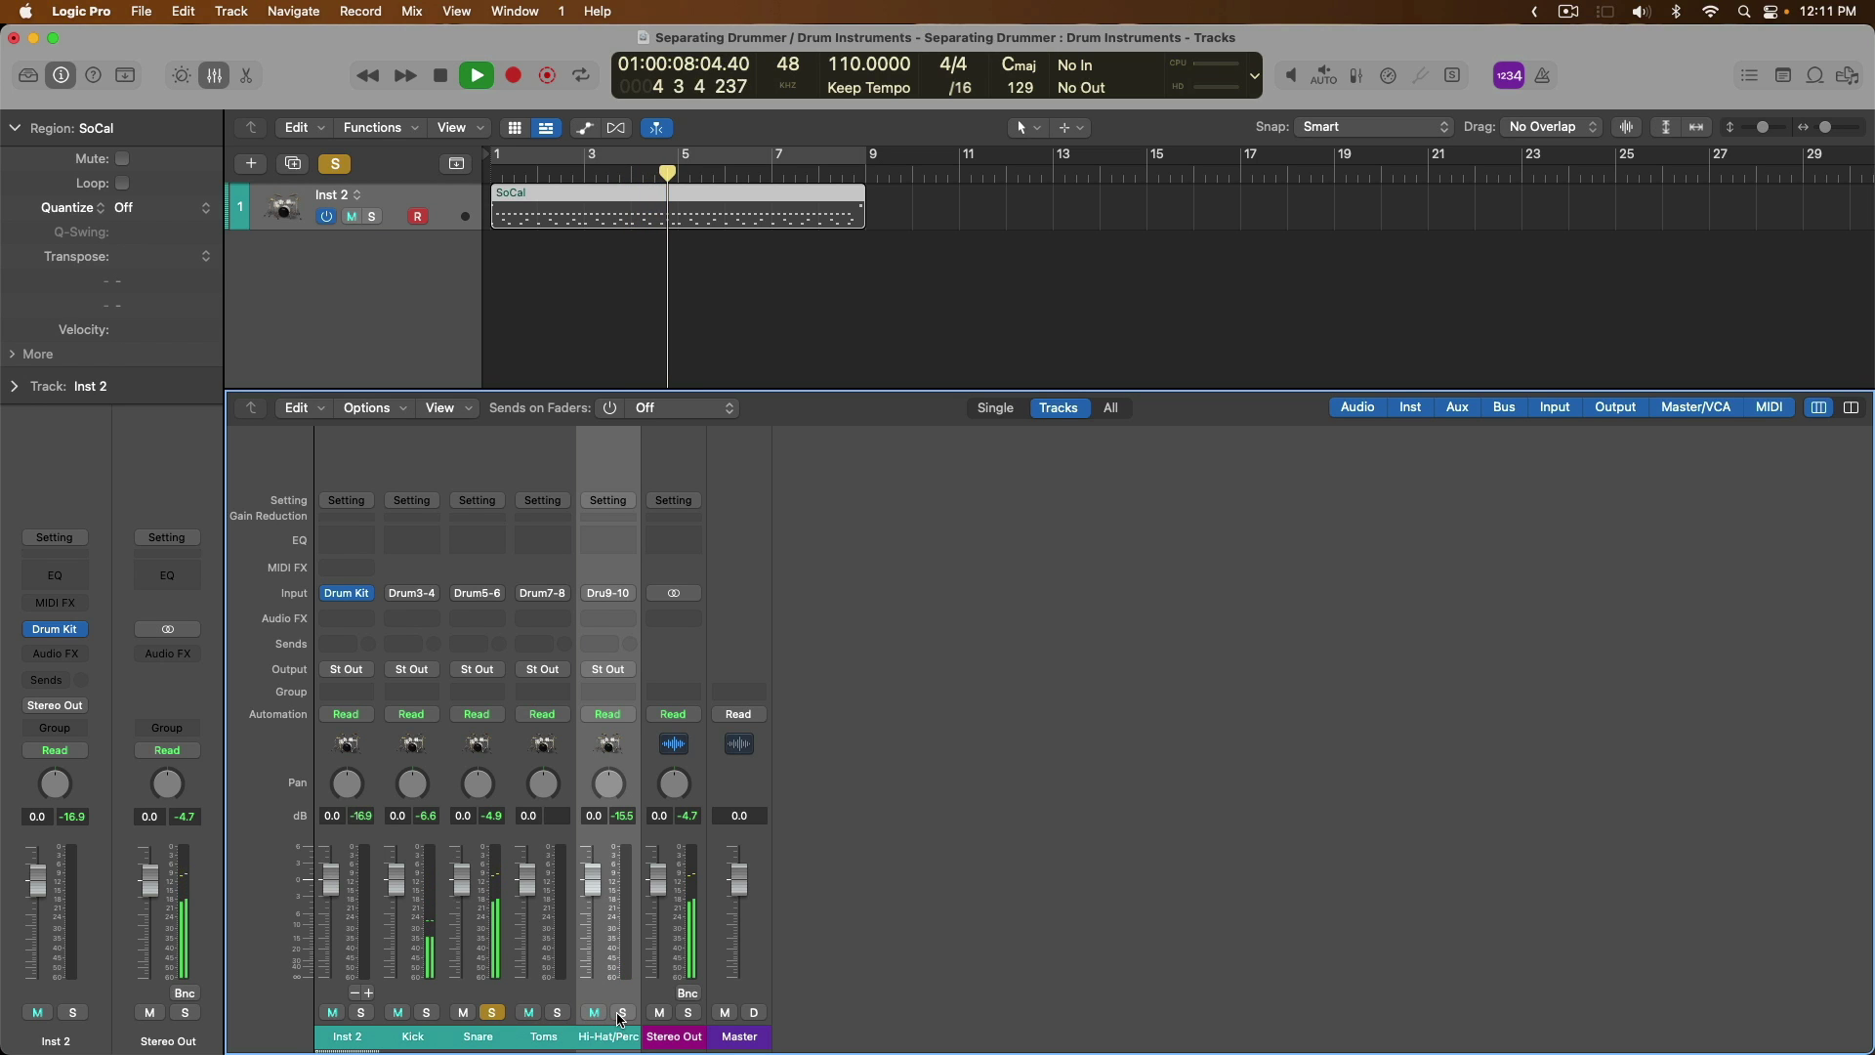
{"action": "left_click", "coordinate": [623, 1013]}
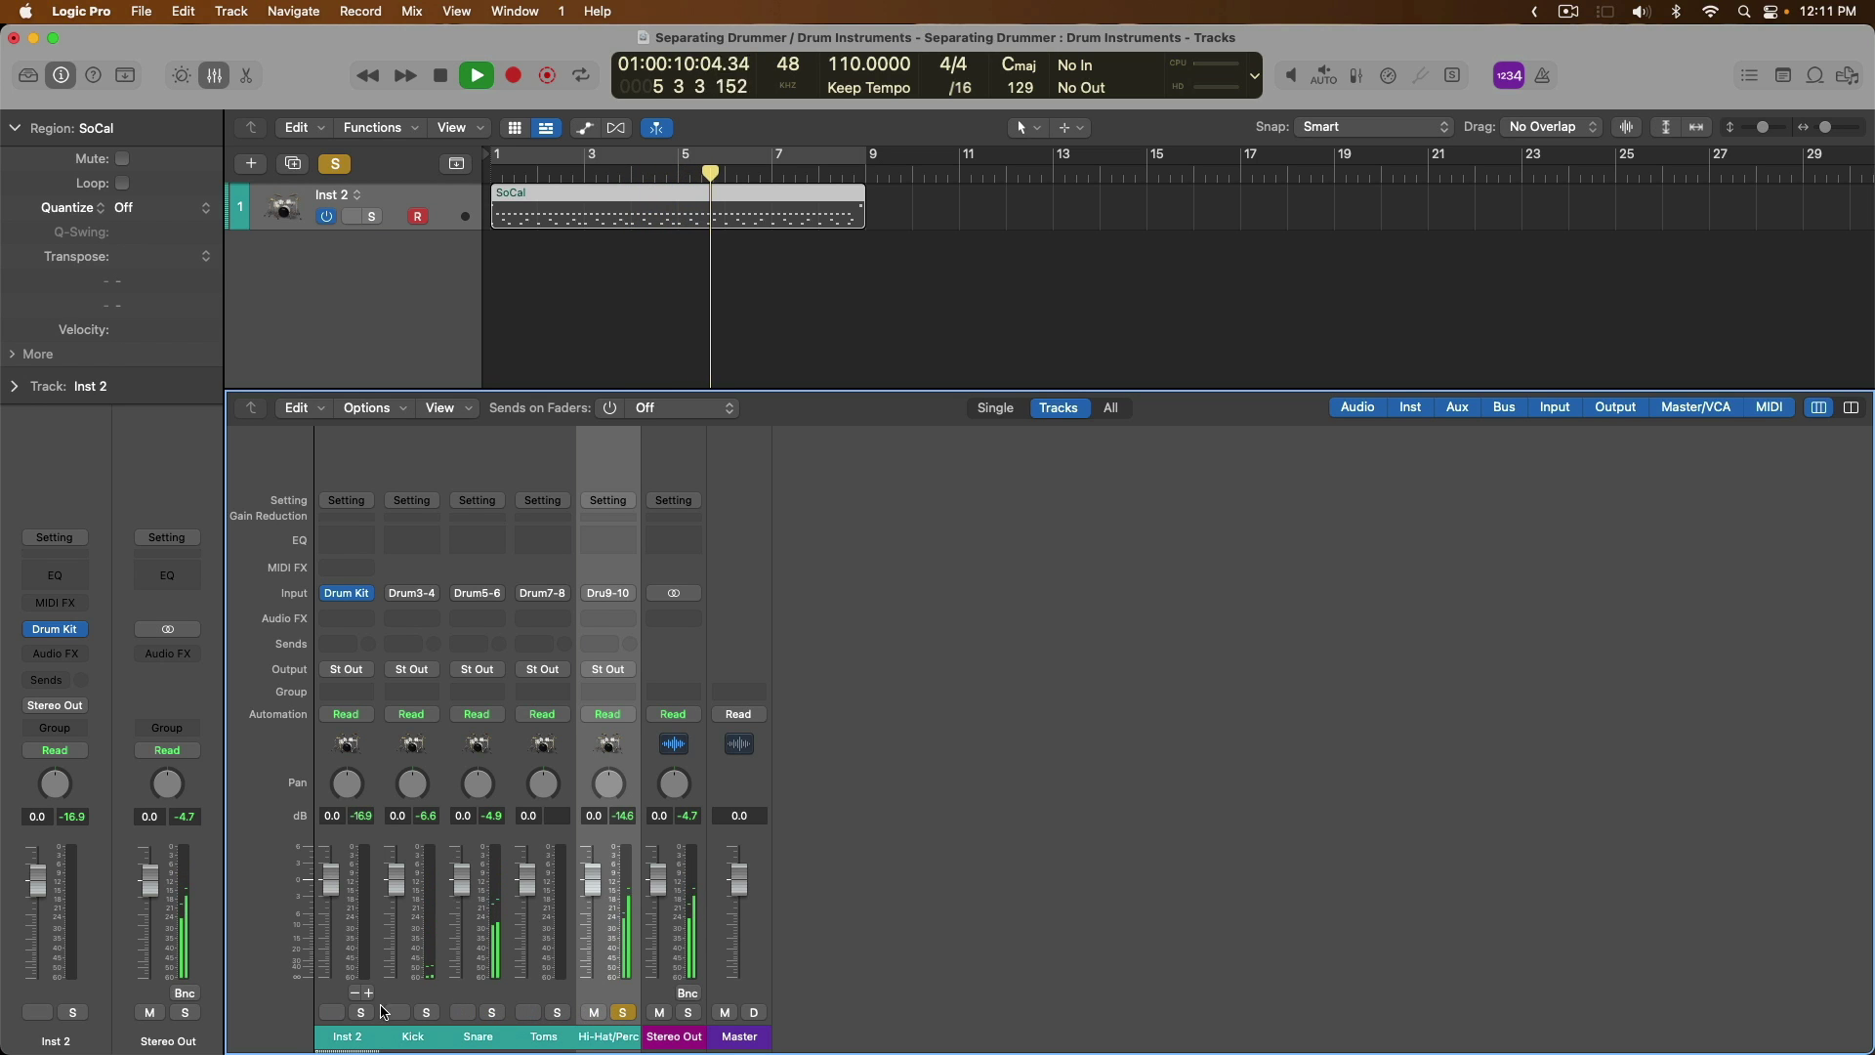
{"action": "left_click", "coordinate": [362, 1013]}
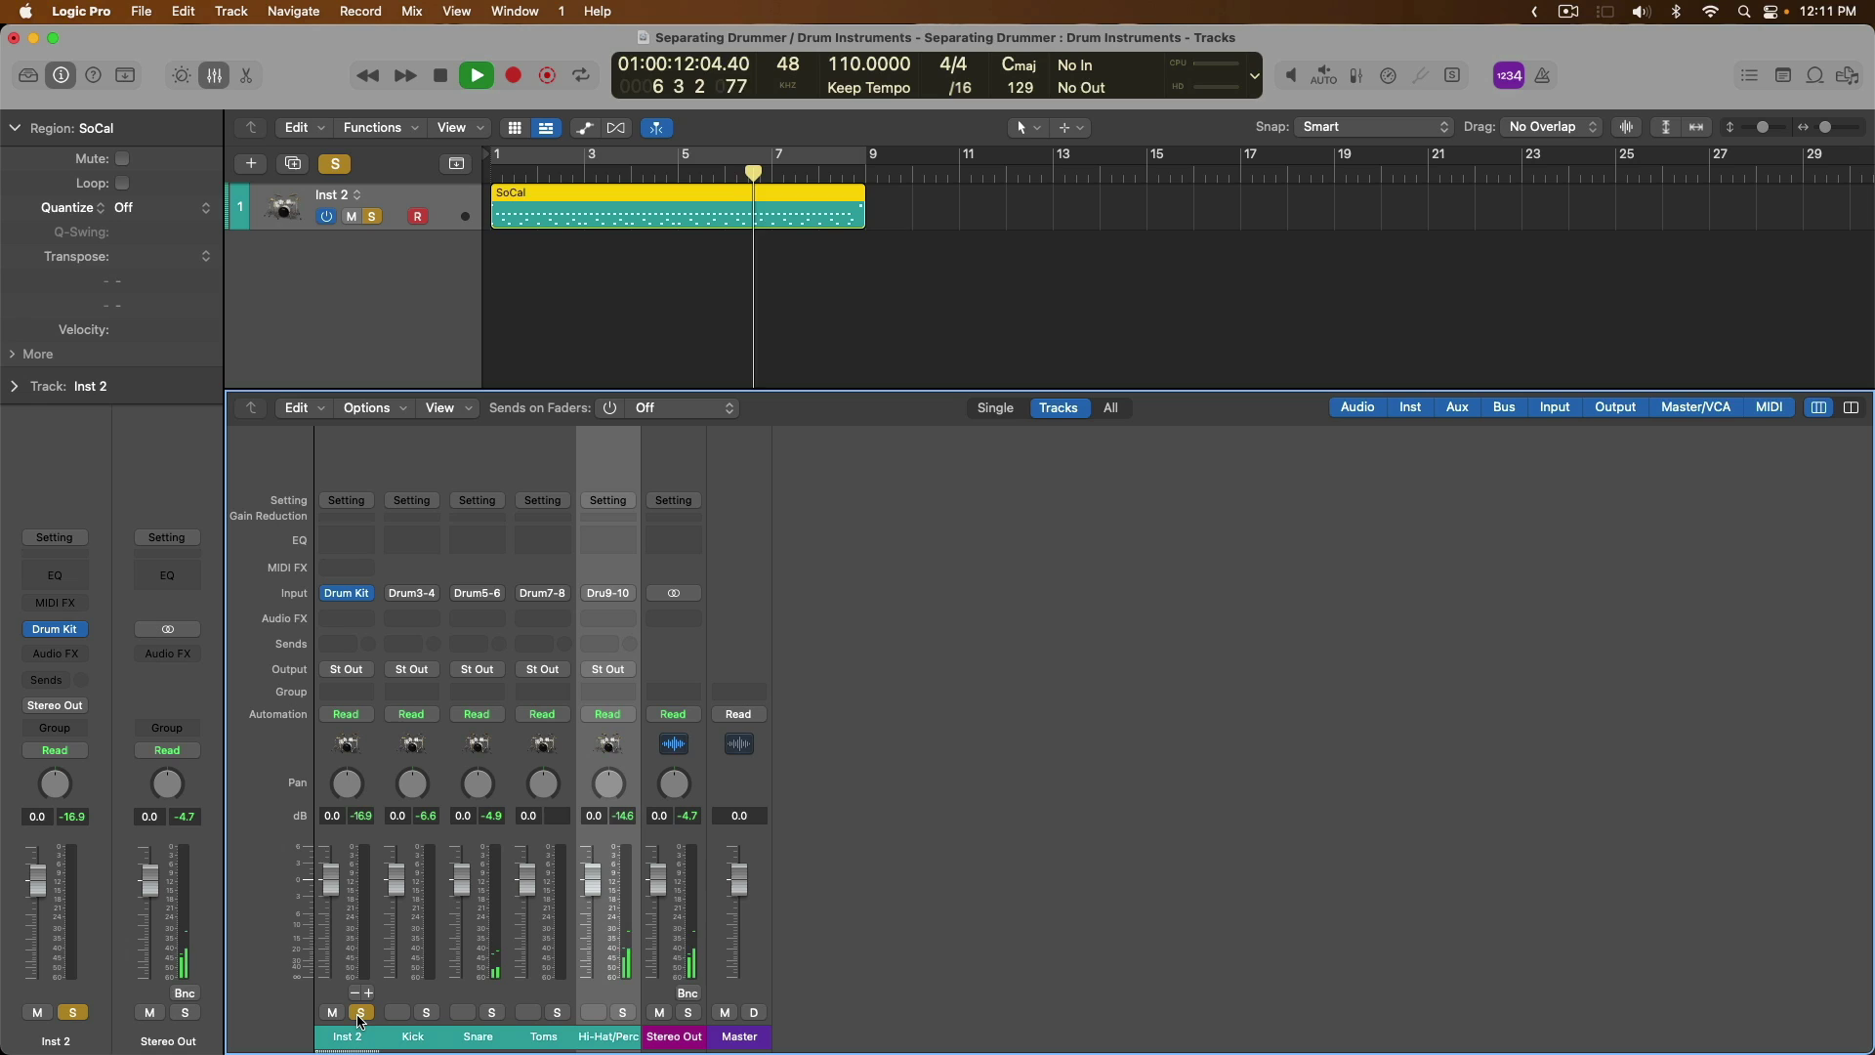
{"action": "key", "text": "space"}
{"action": "left_click", "coordinate": [361, 1013]}
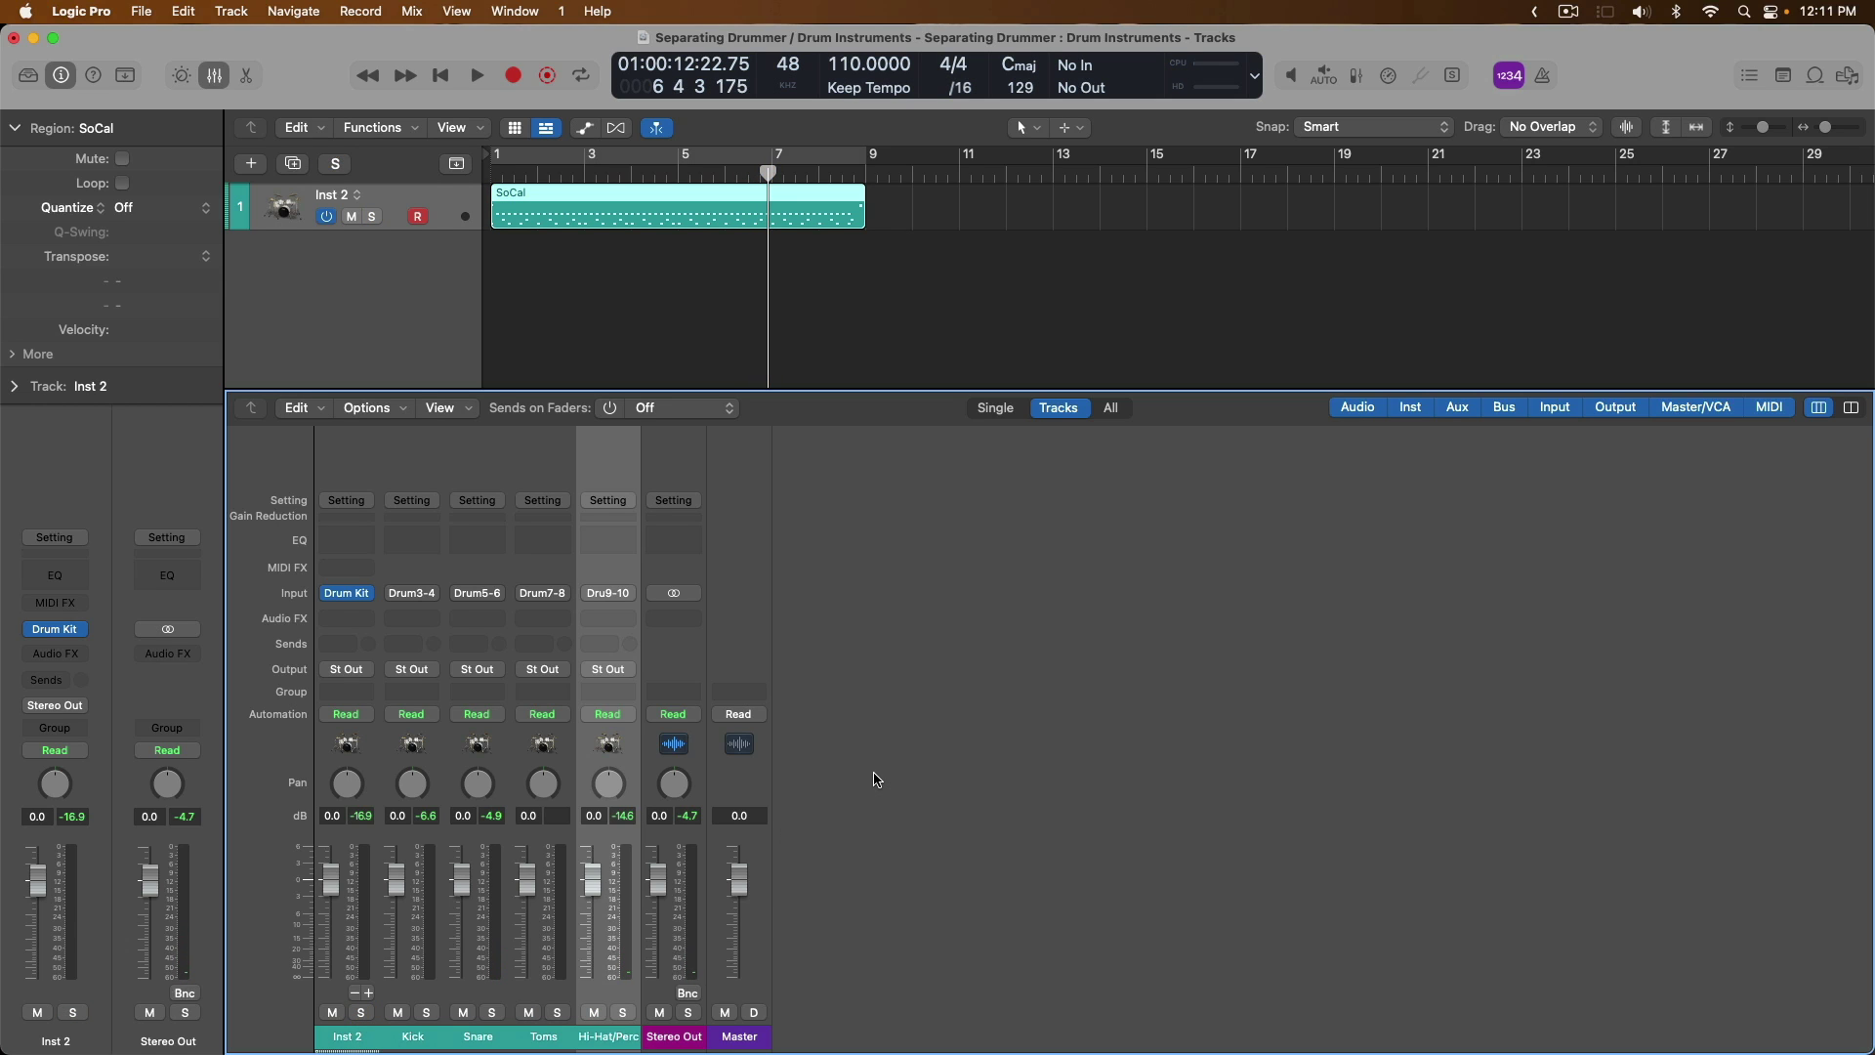
{"action": "key", "text": "Return"}
{"action": "left_click", "coordinate": [361, 1013]}
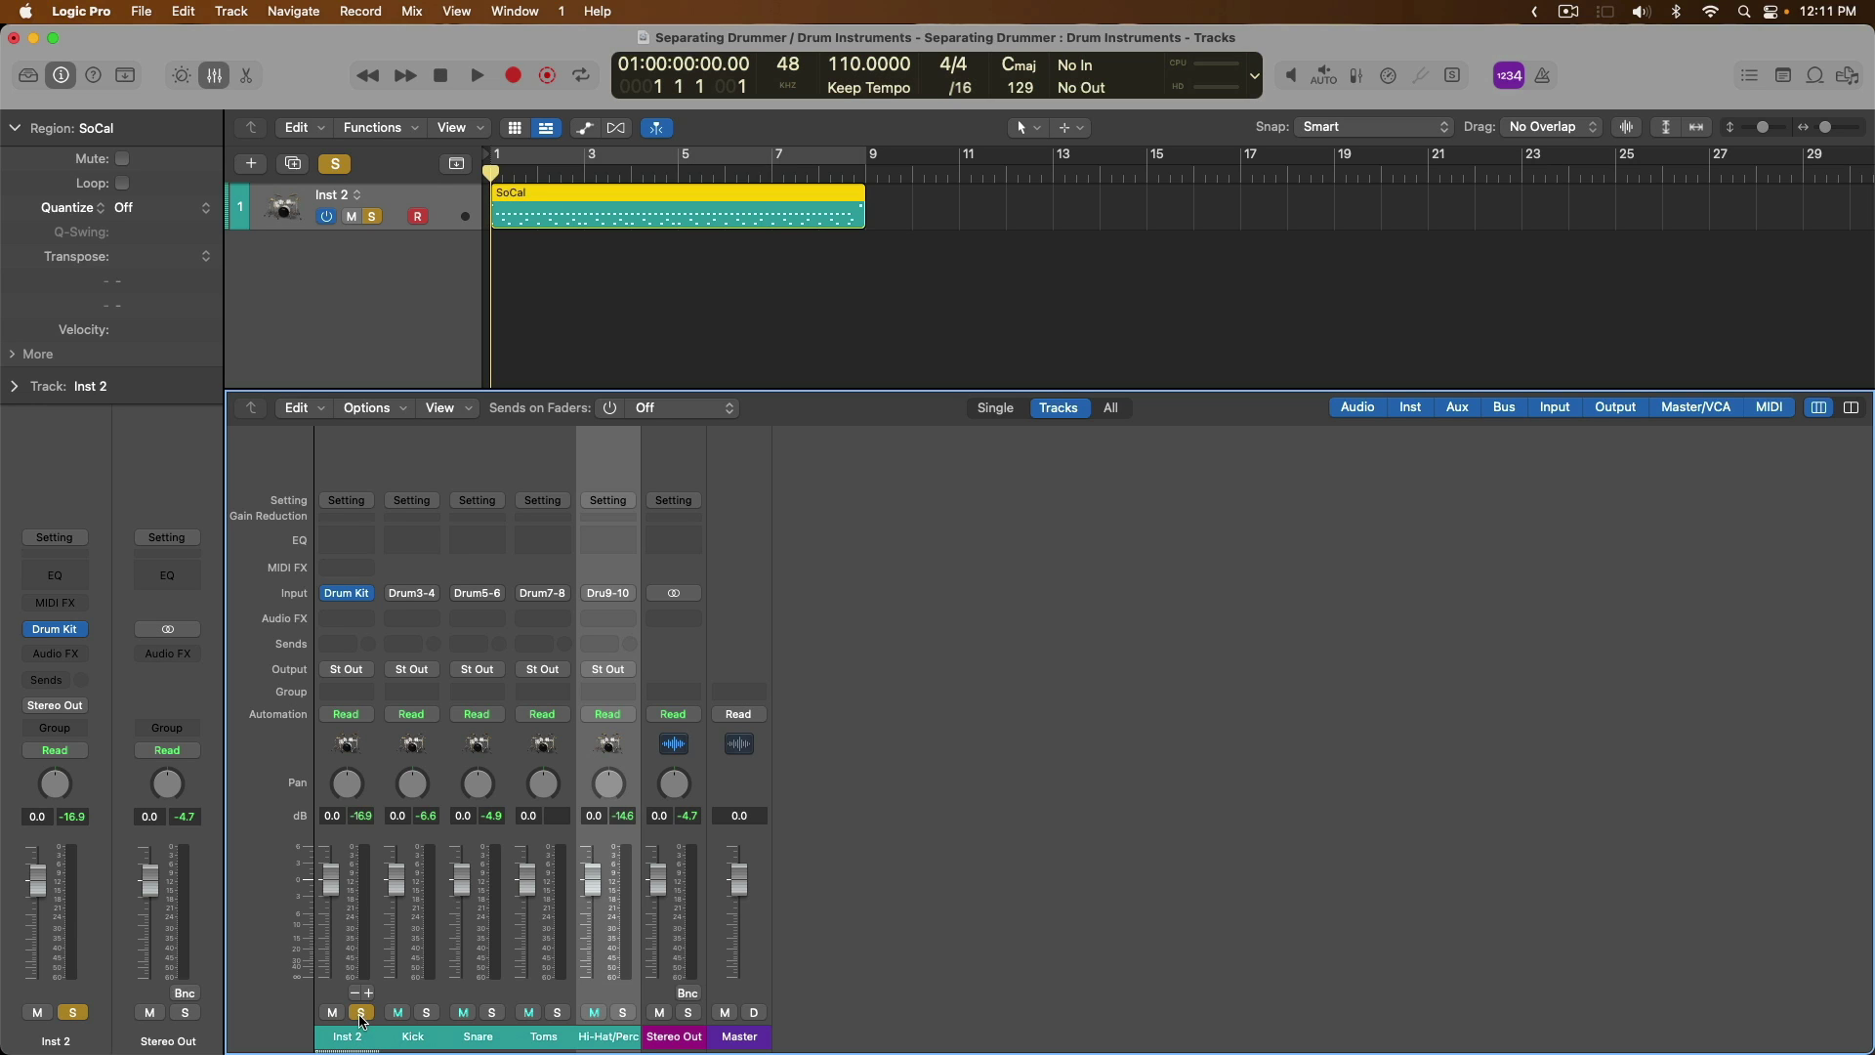
{"action": "key", "text": "space"}
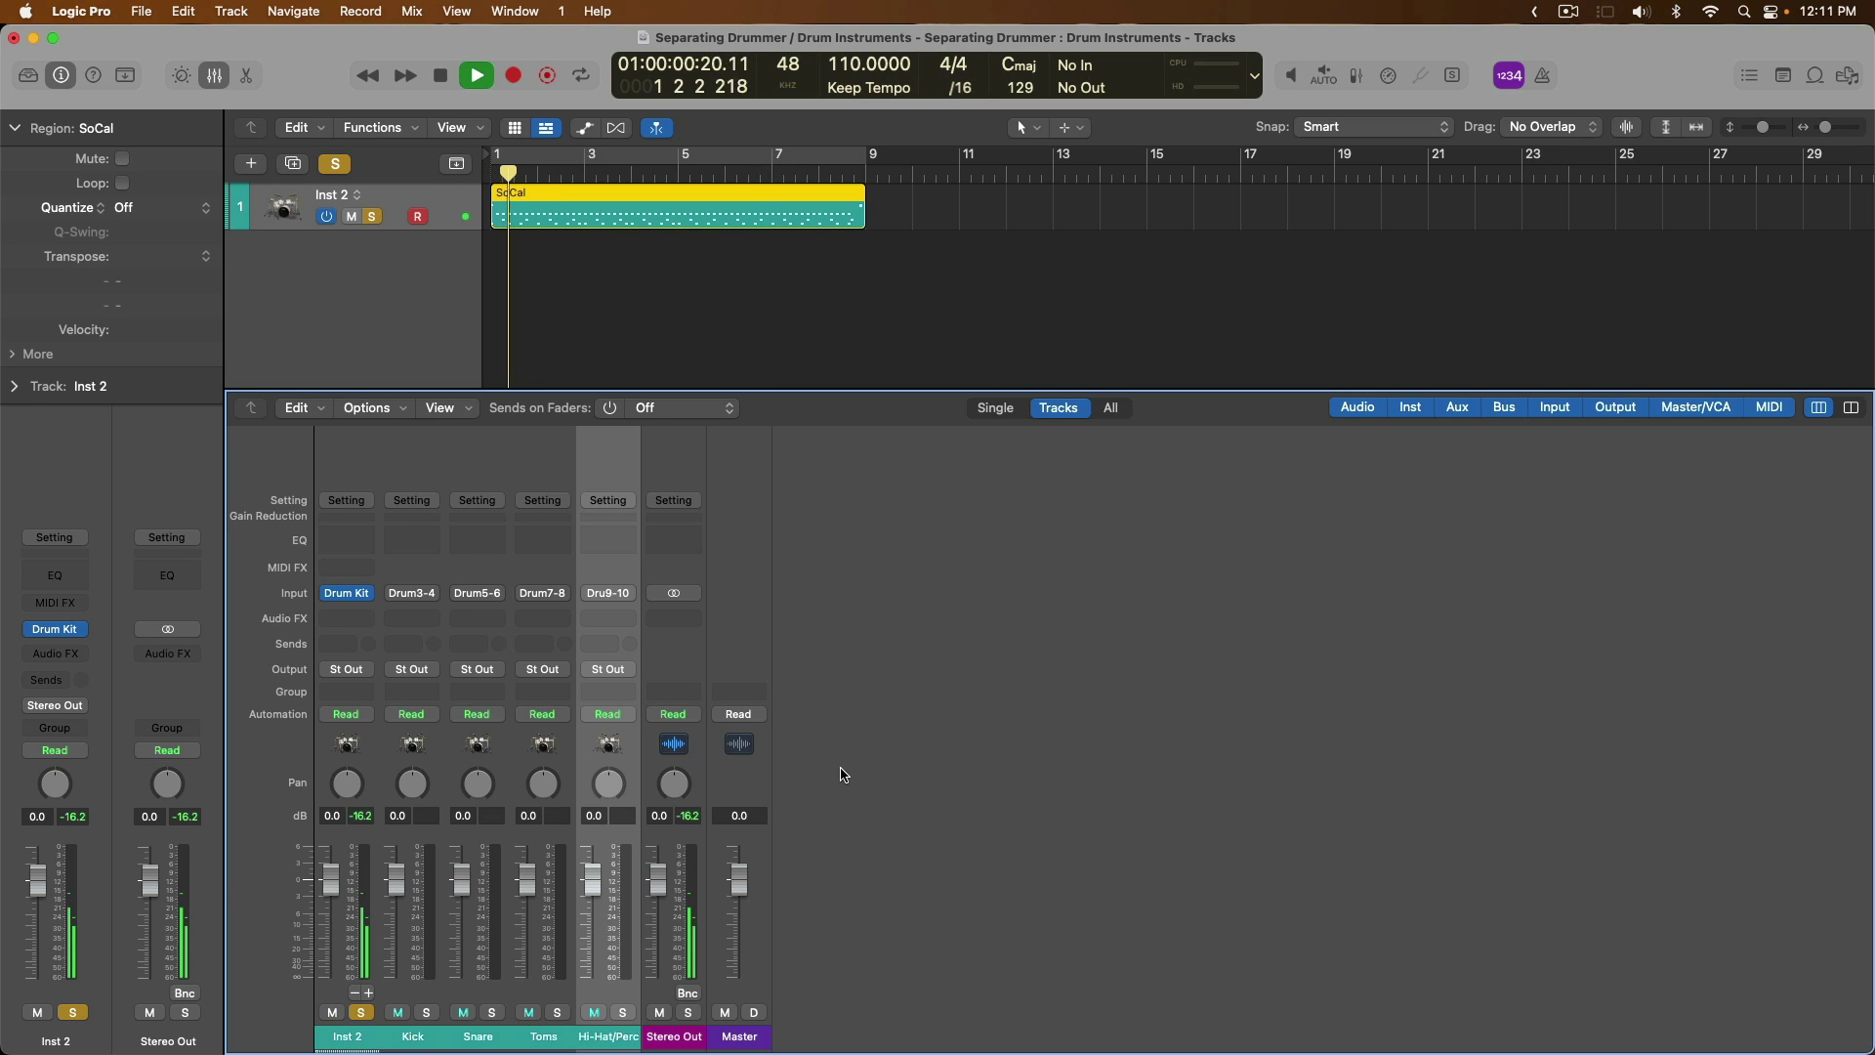
{"action": "key", "text": "space"}
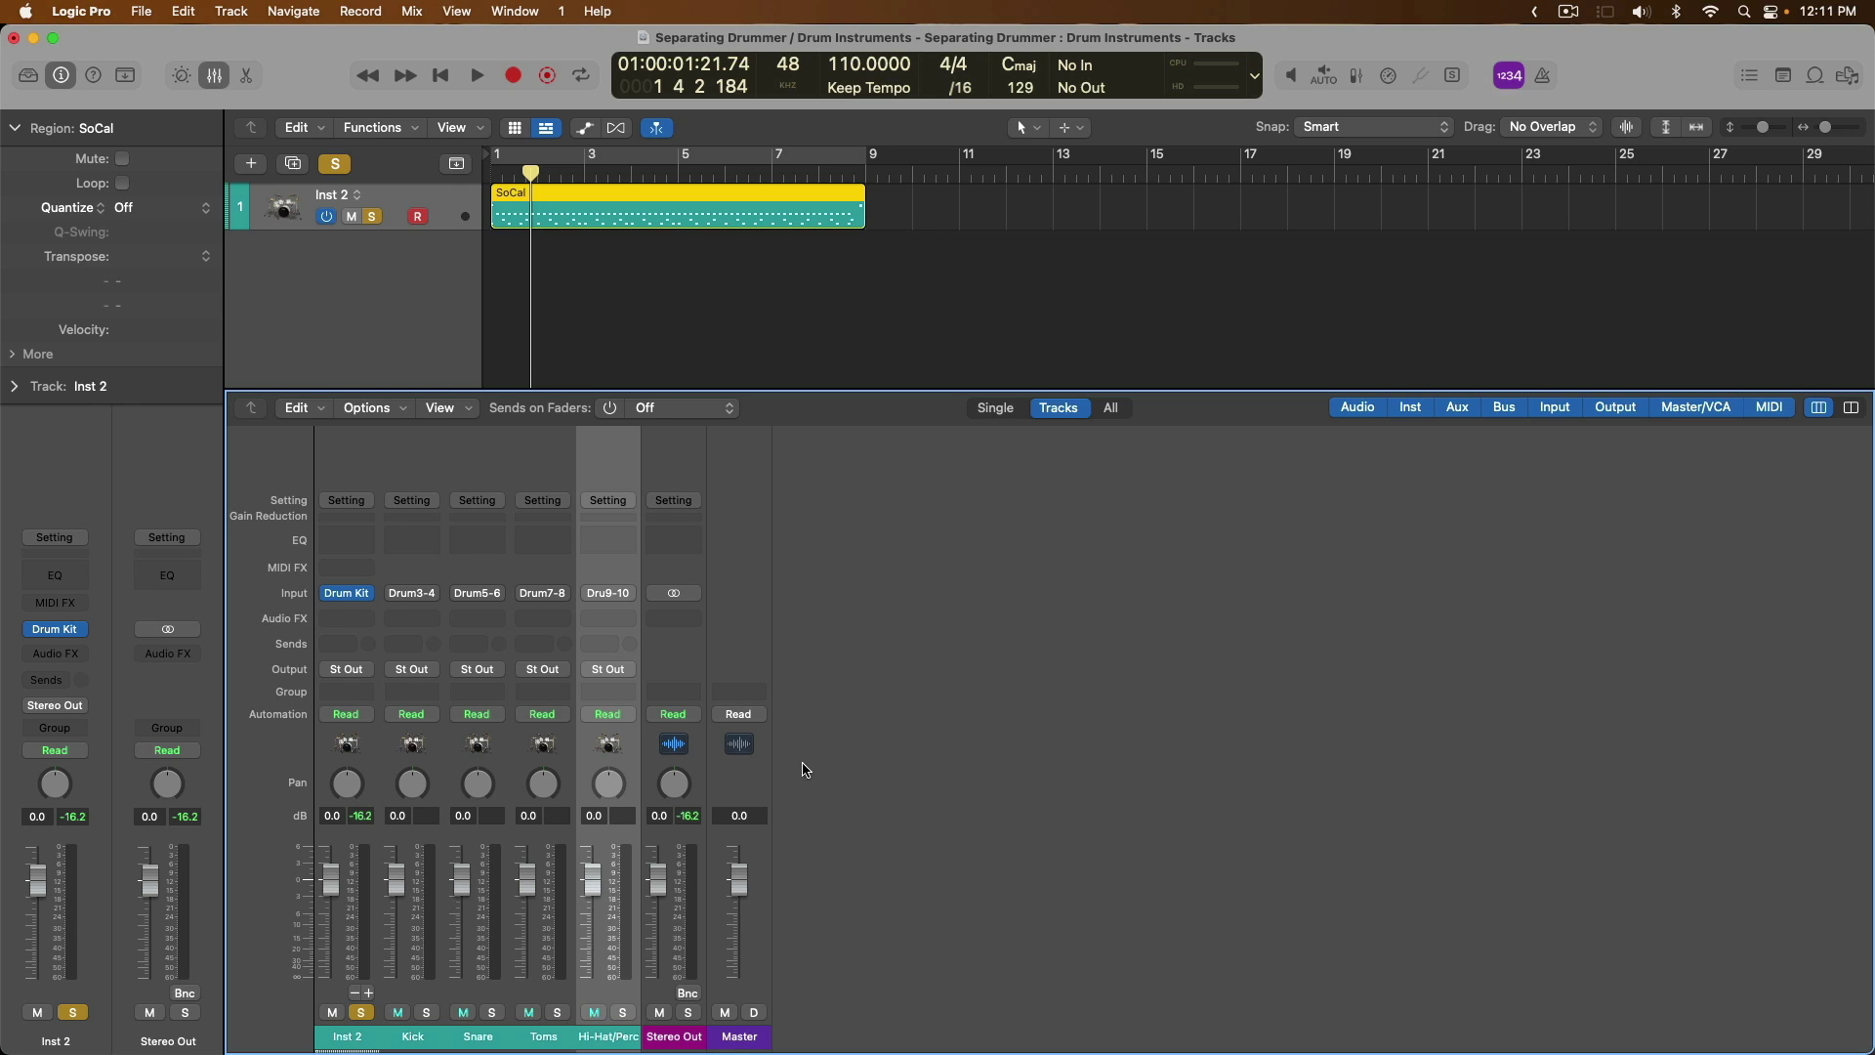
{"action": "left_click", "coordinate": [362, 1011]}
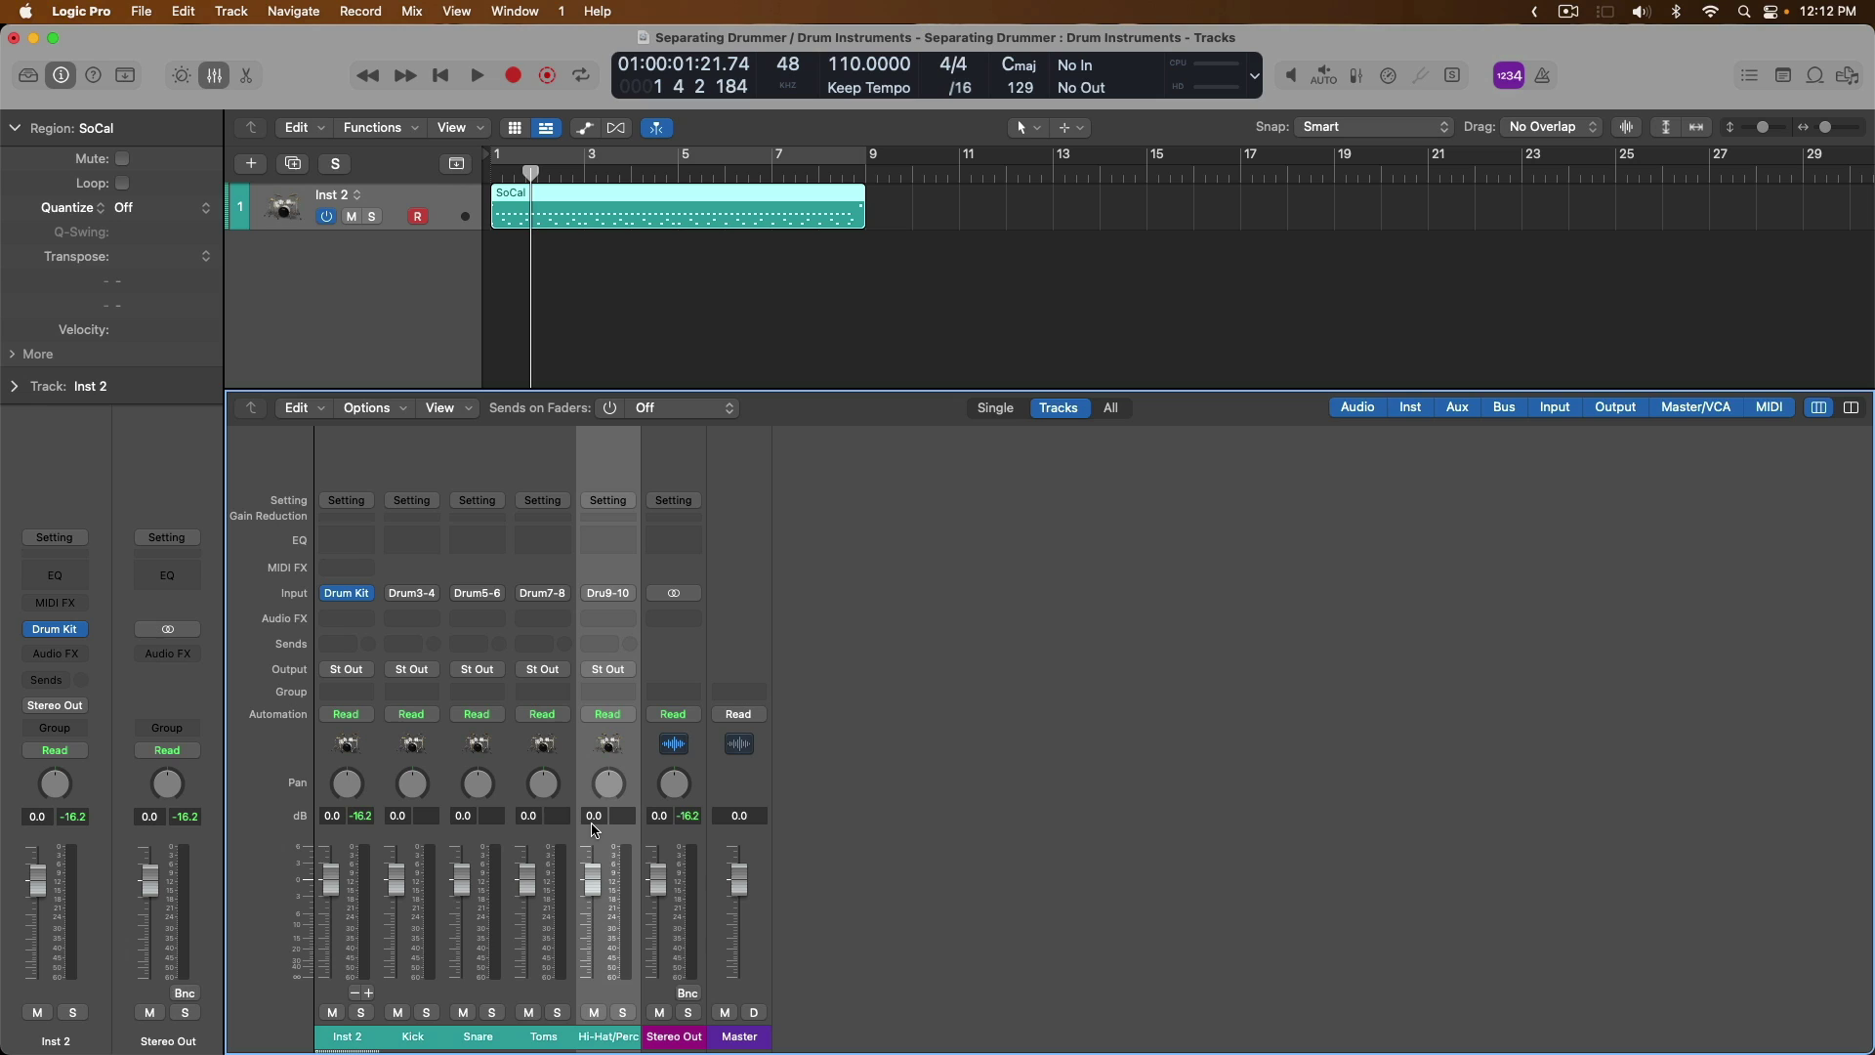
Create tracks for the selected Kick through Hi-Hat/Perc mixer channels.
{"action": "left_click", "coordinate": [422, 1038]}
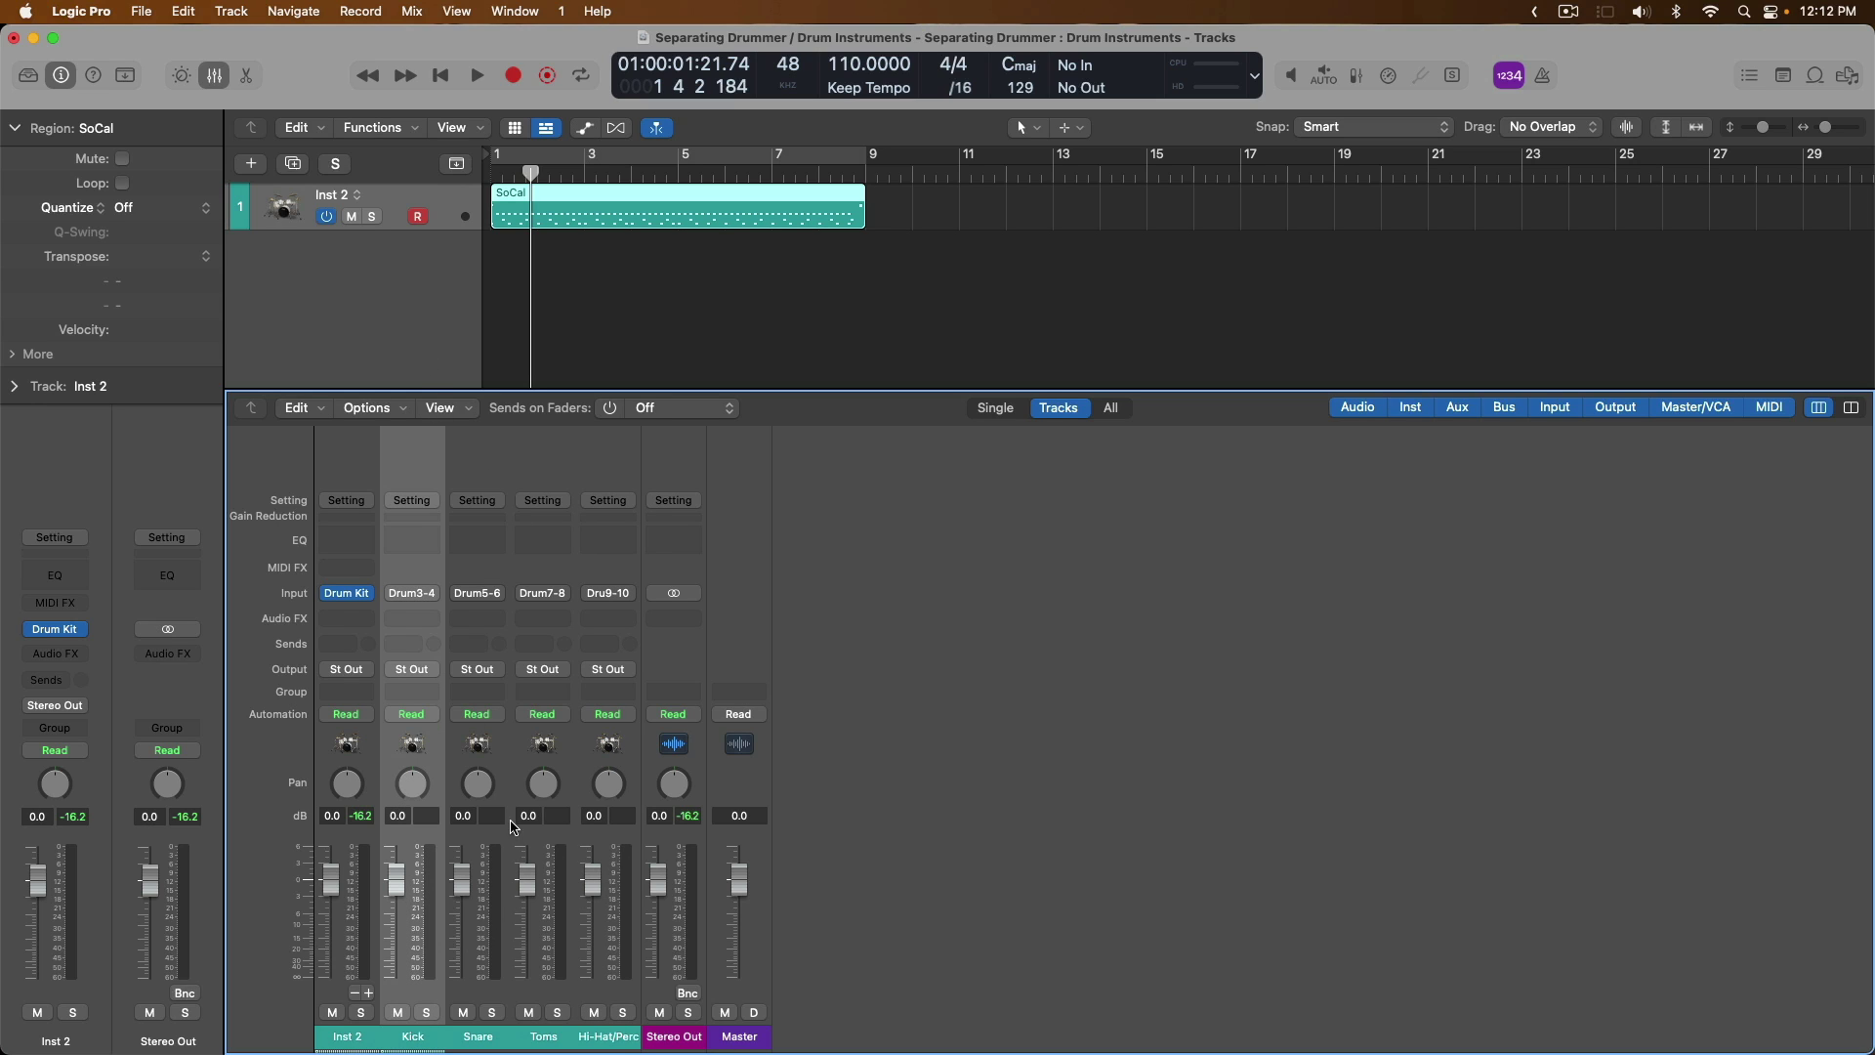
{"action": "left_click", "coordinate": [617, 1041], "text": "shift"}
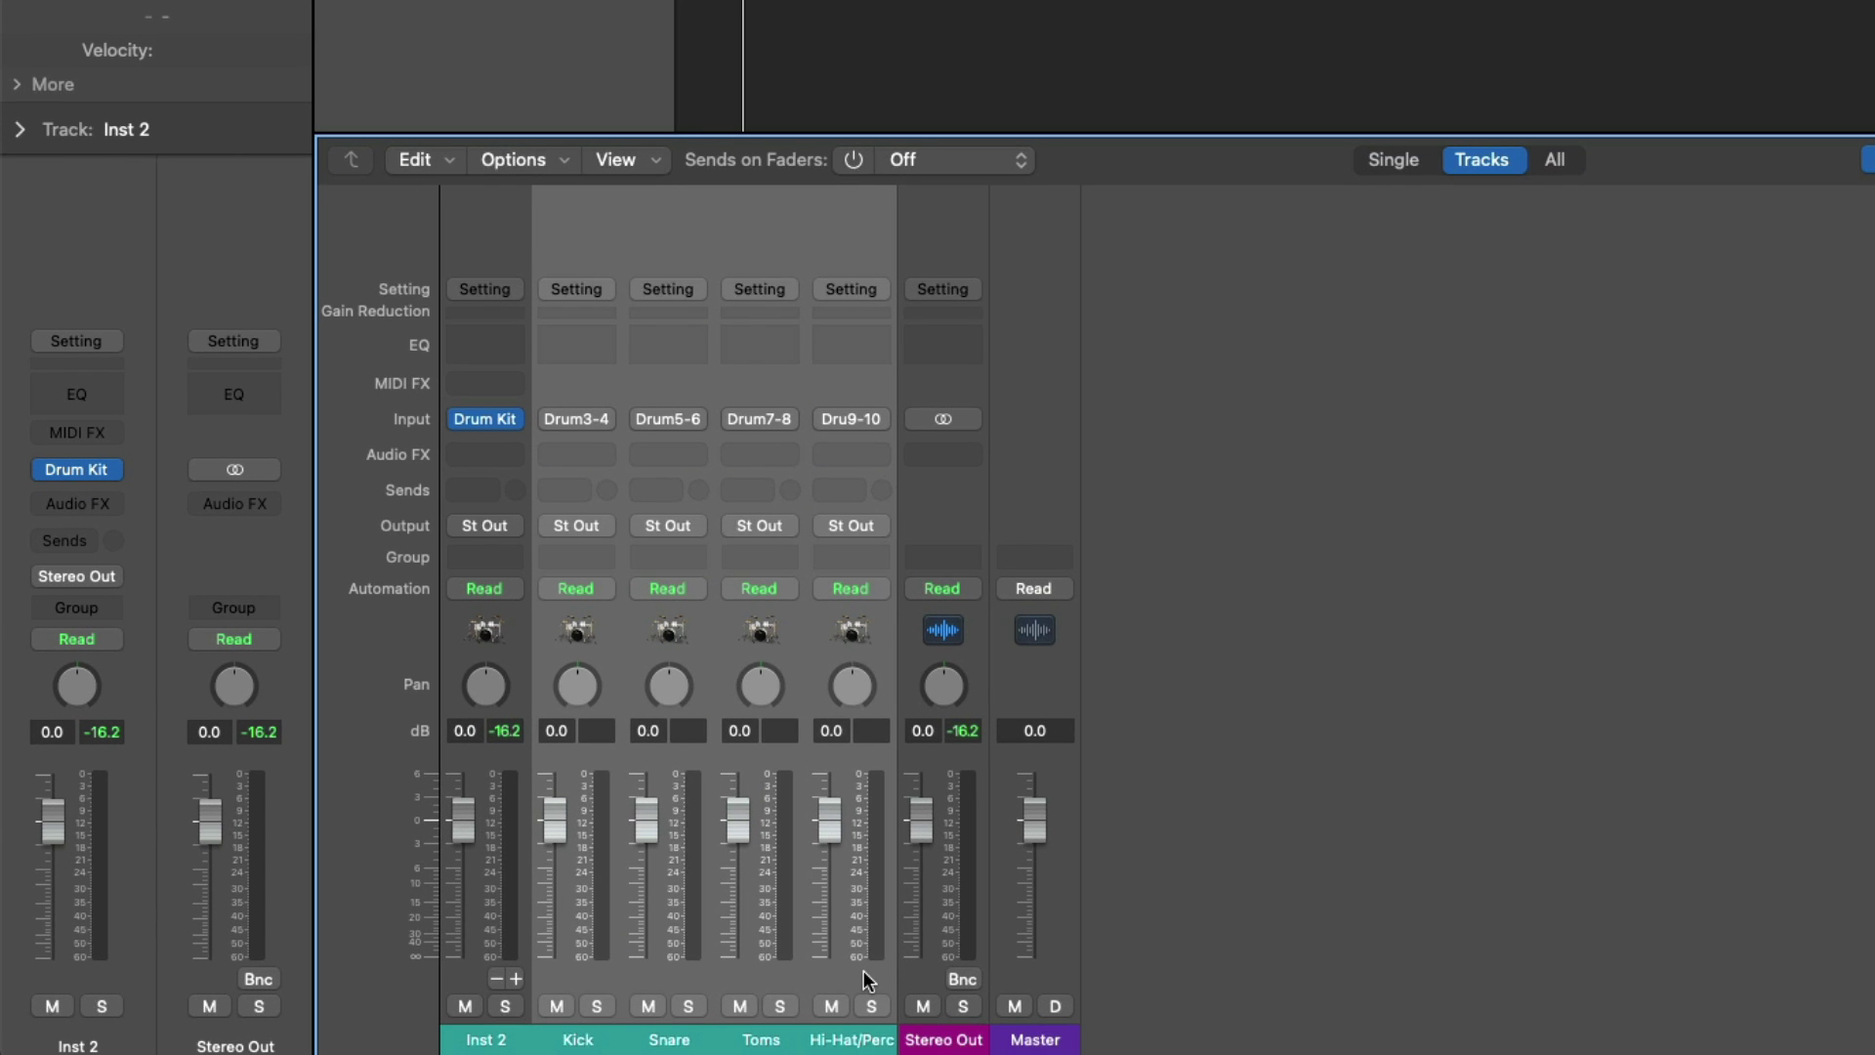
{"action": "right_click", "coordinate": [863, 969]}
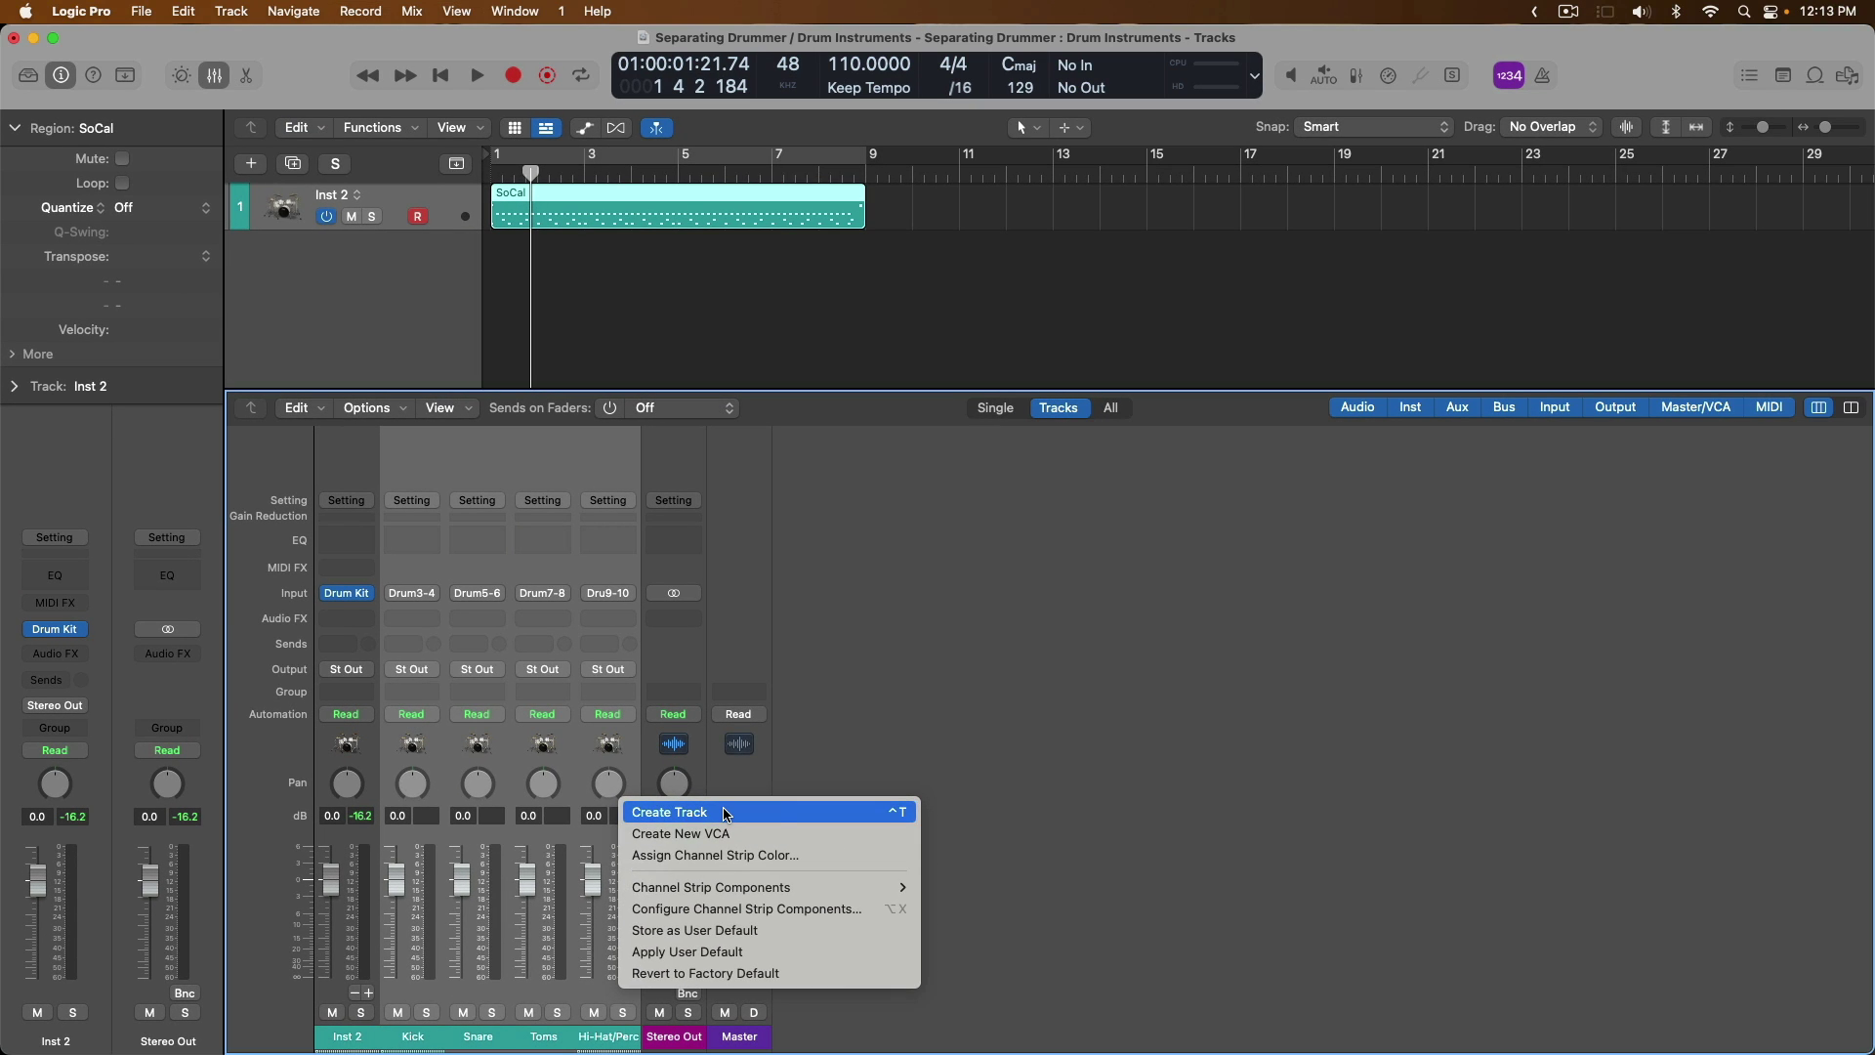
{"action": "left_click", "coordinate": [963, 727]}
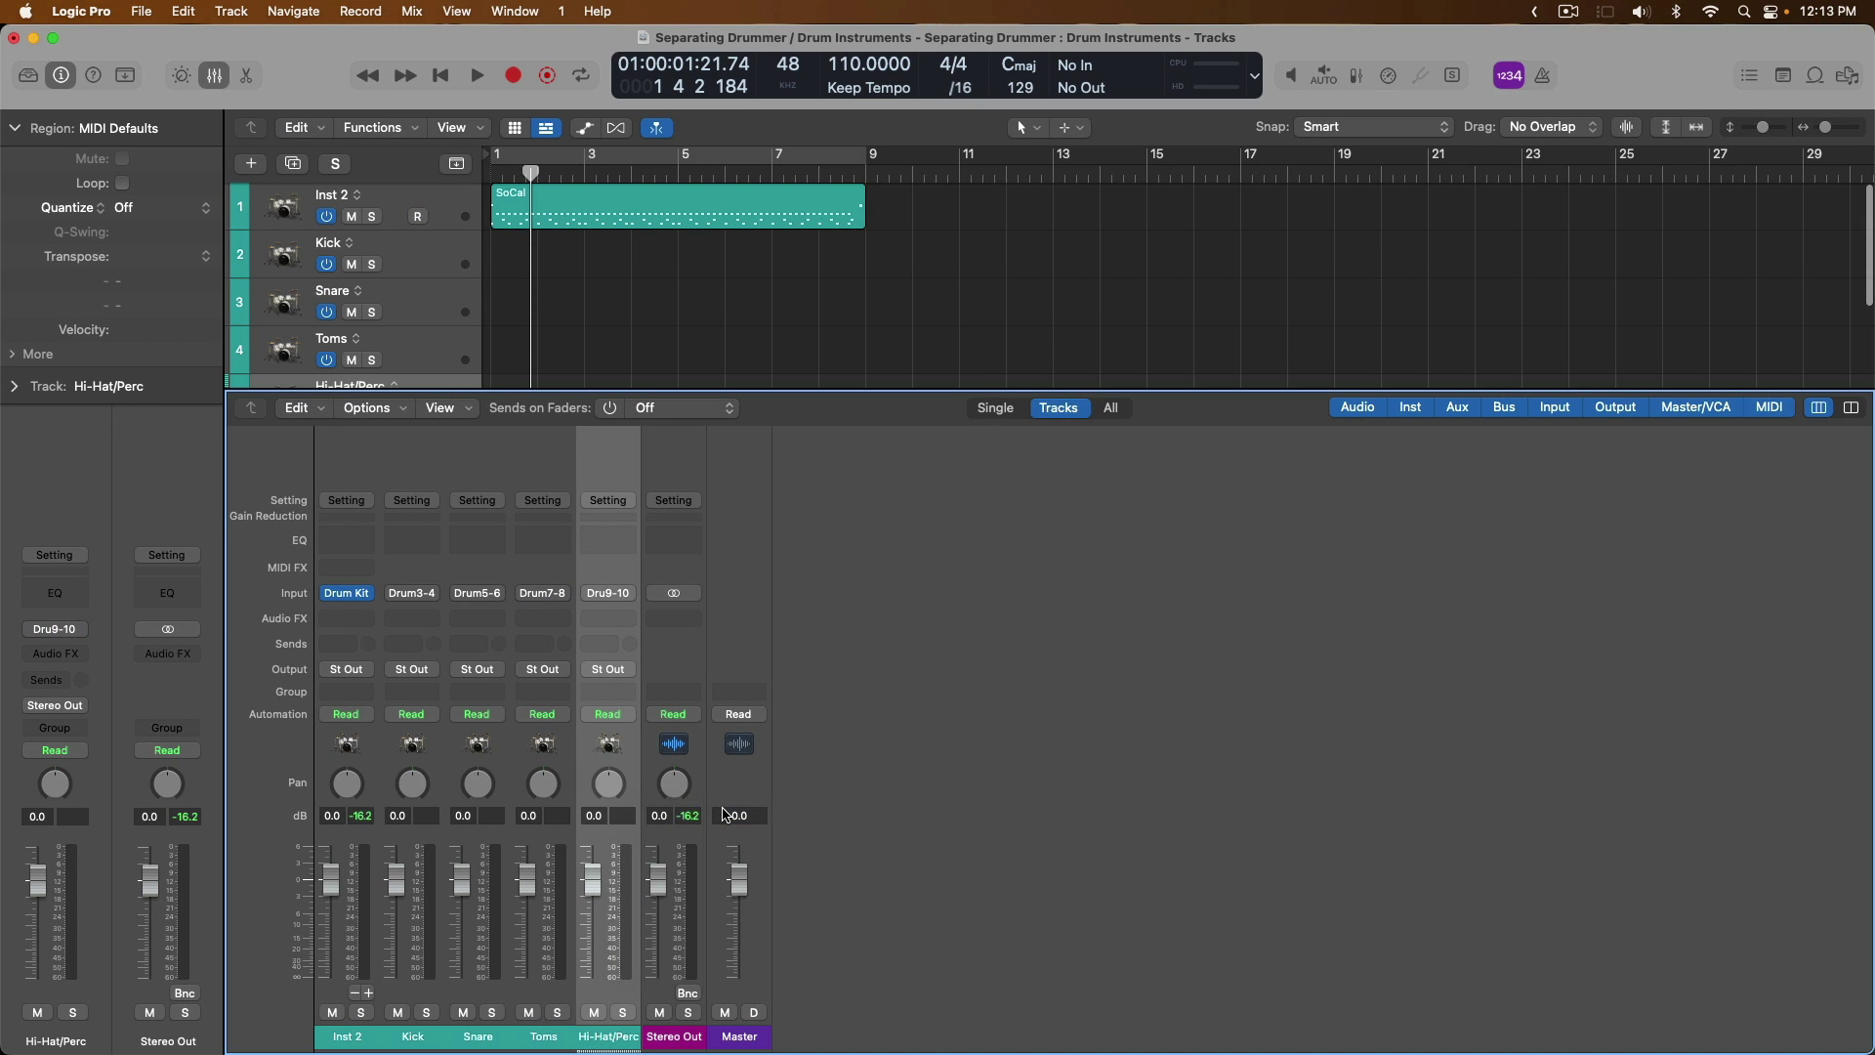
Hide the mixer, return the playhead to bar 1, and show the mixer again.
{"action": "key", "text": "x"}
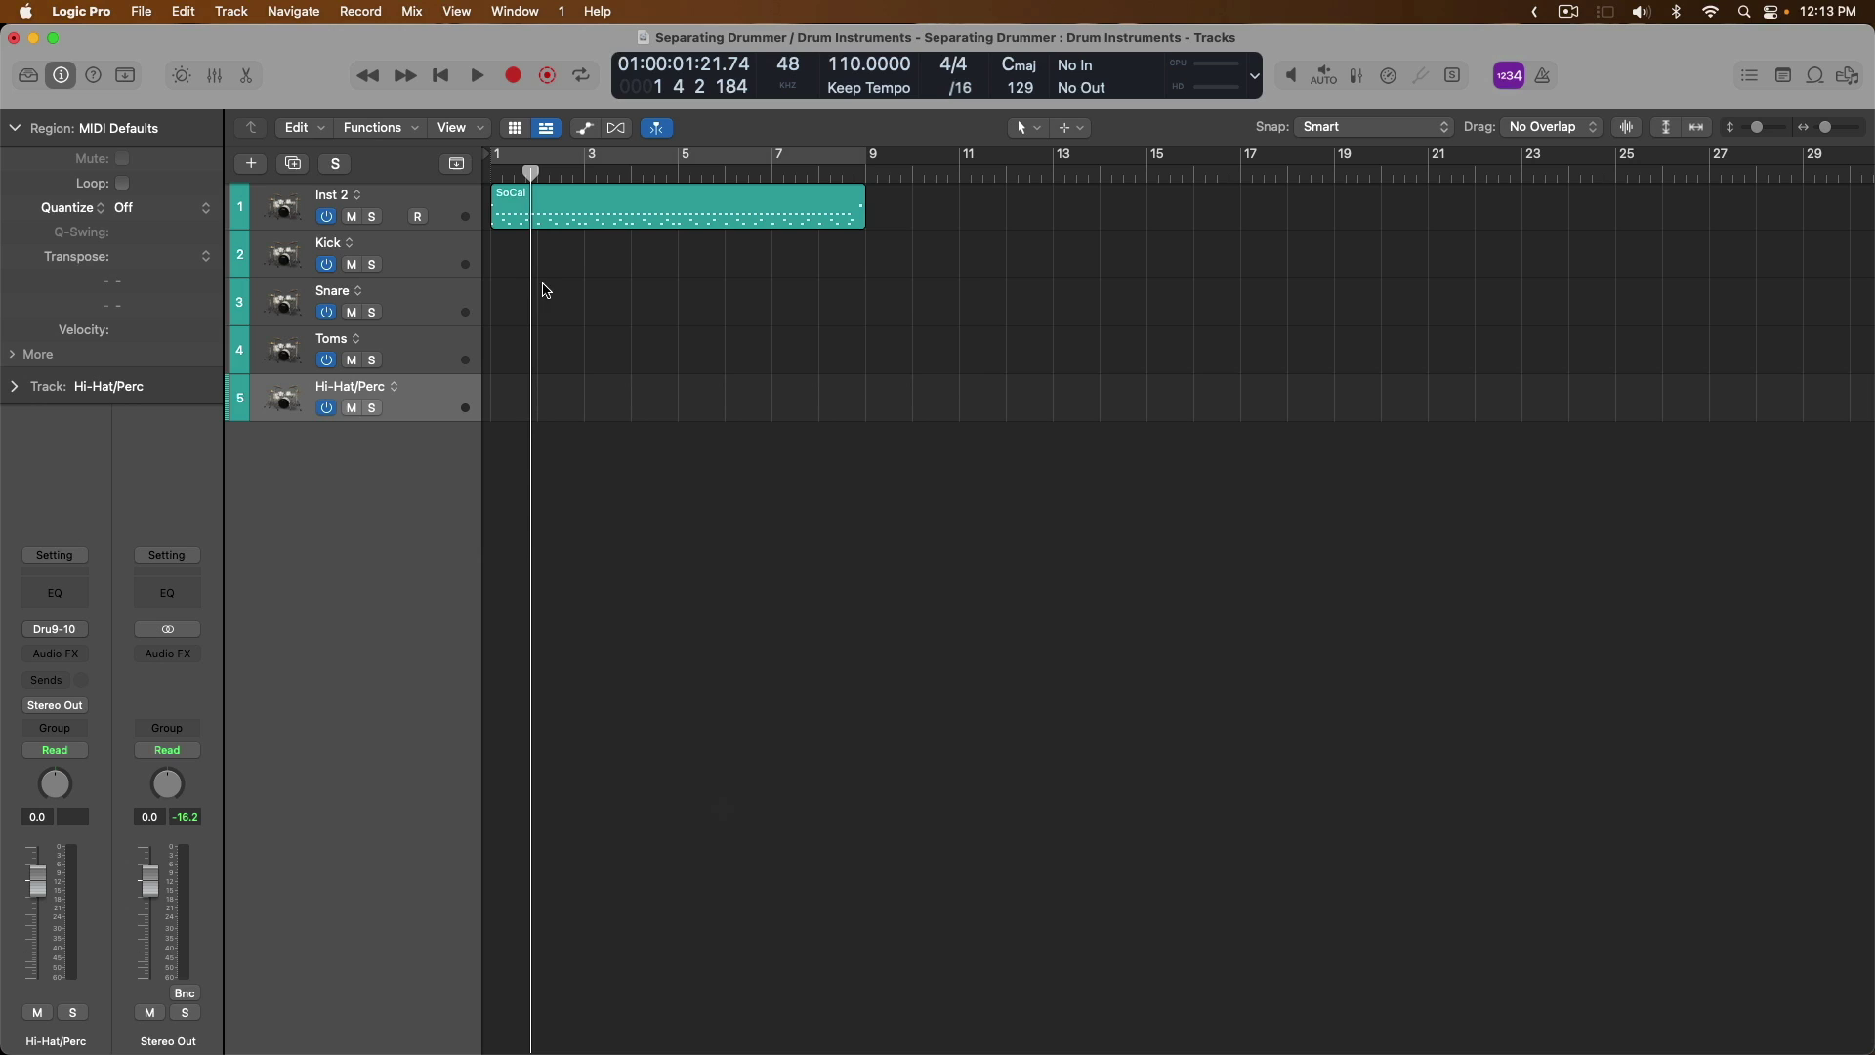
{"action": "left_click", "coordinate": [493, 176]}
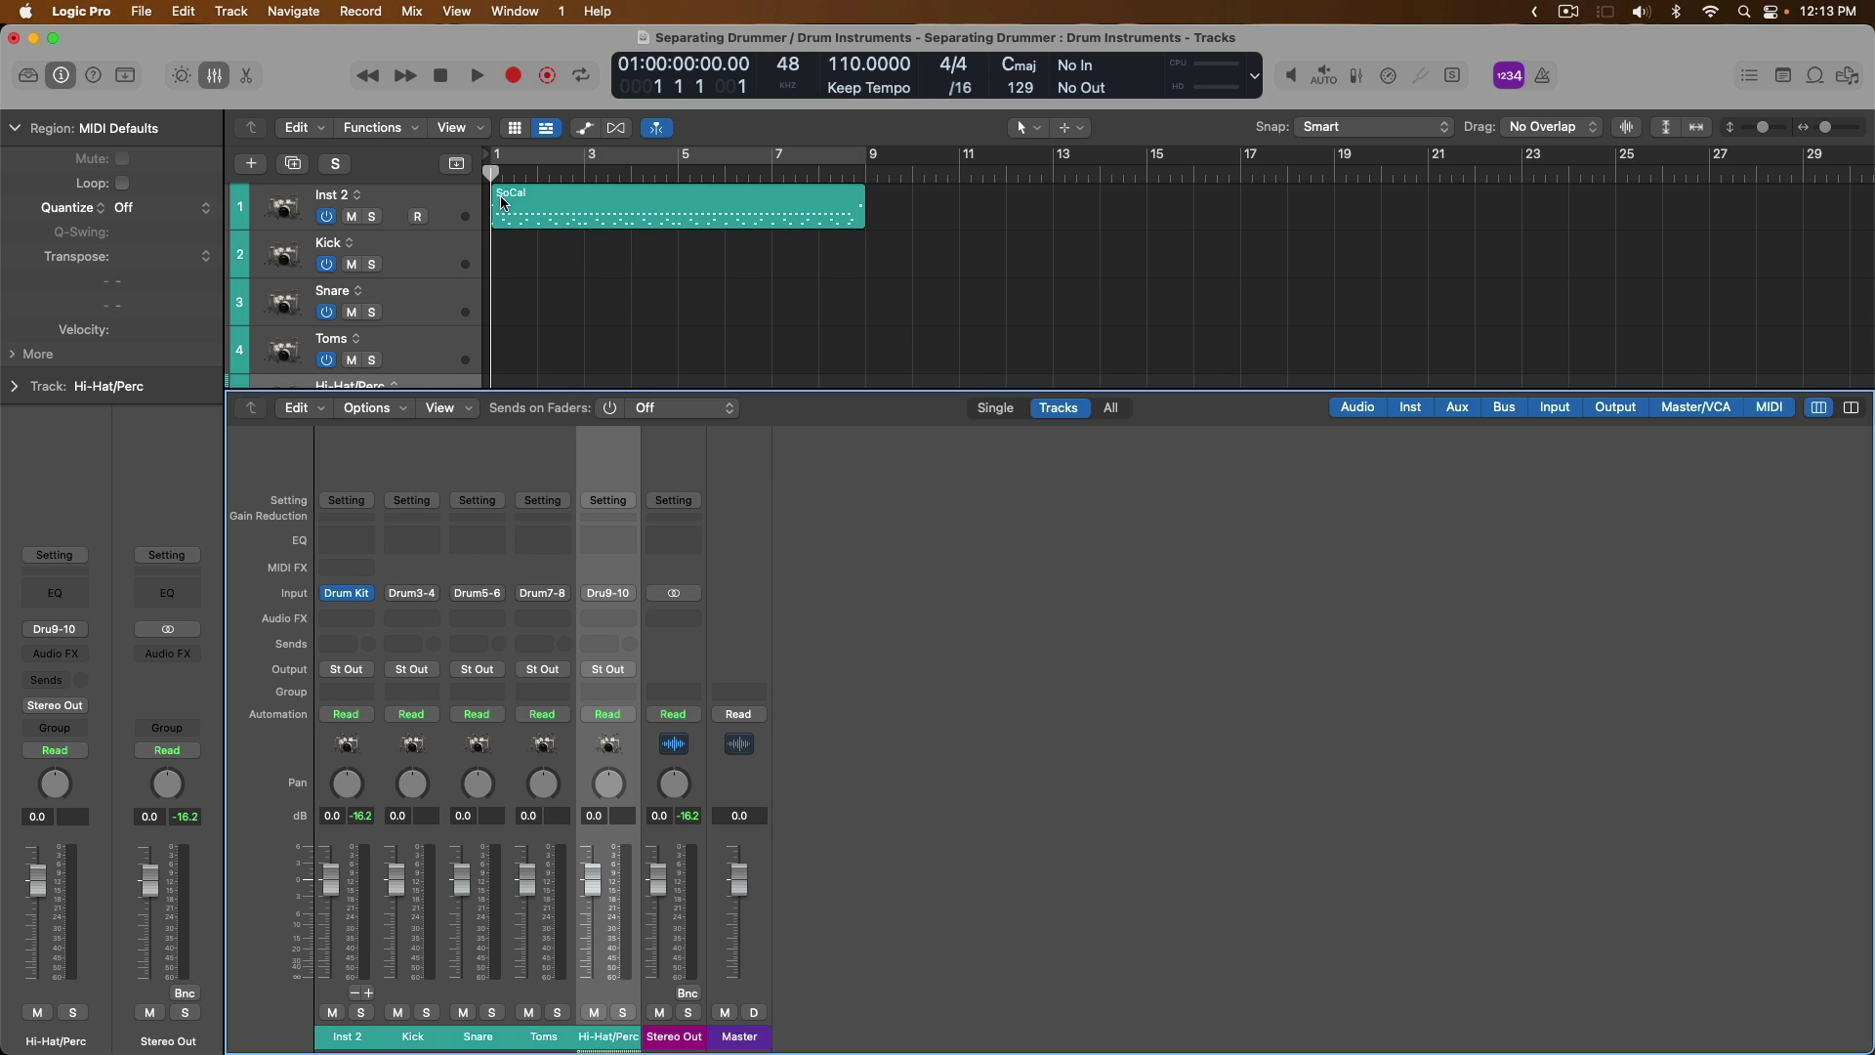
{"action": "key", "text": "x"}
{"action": "key", "text": "x"}
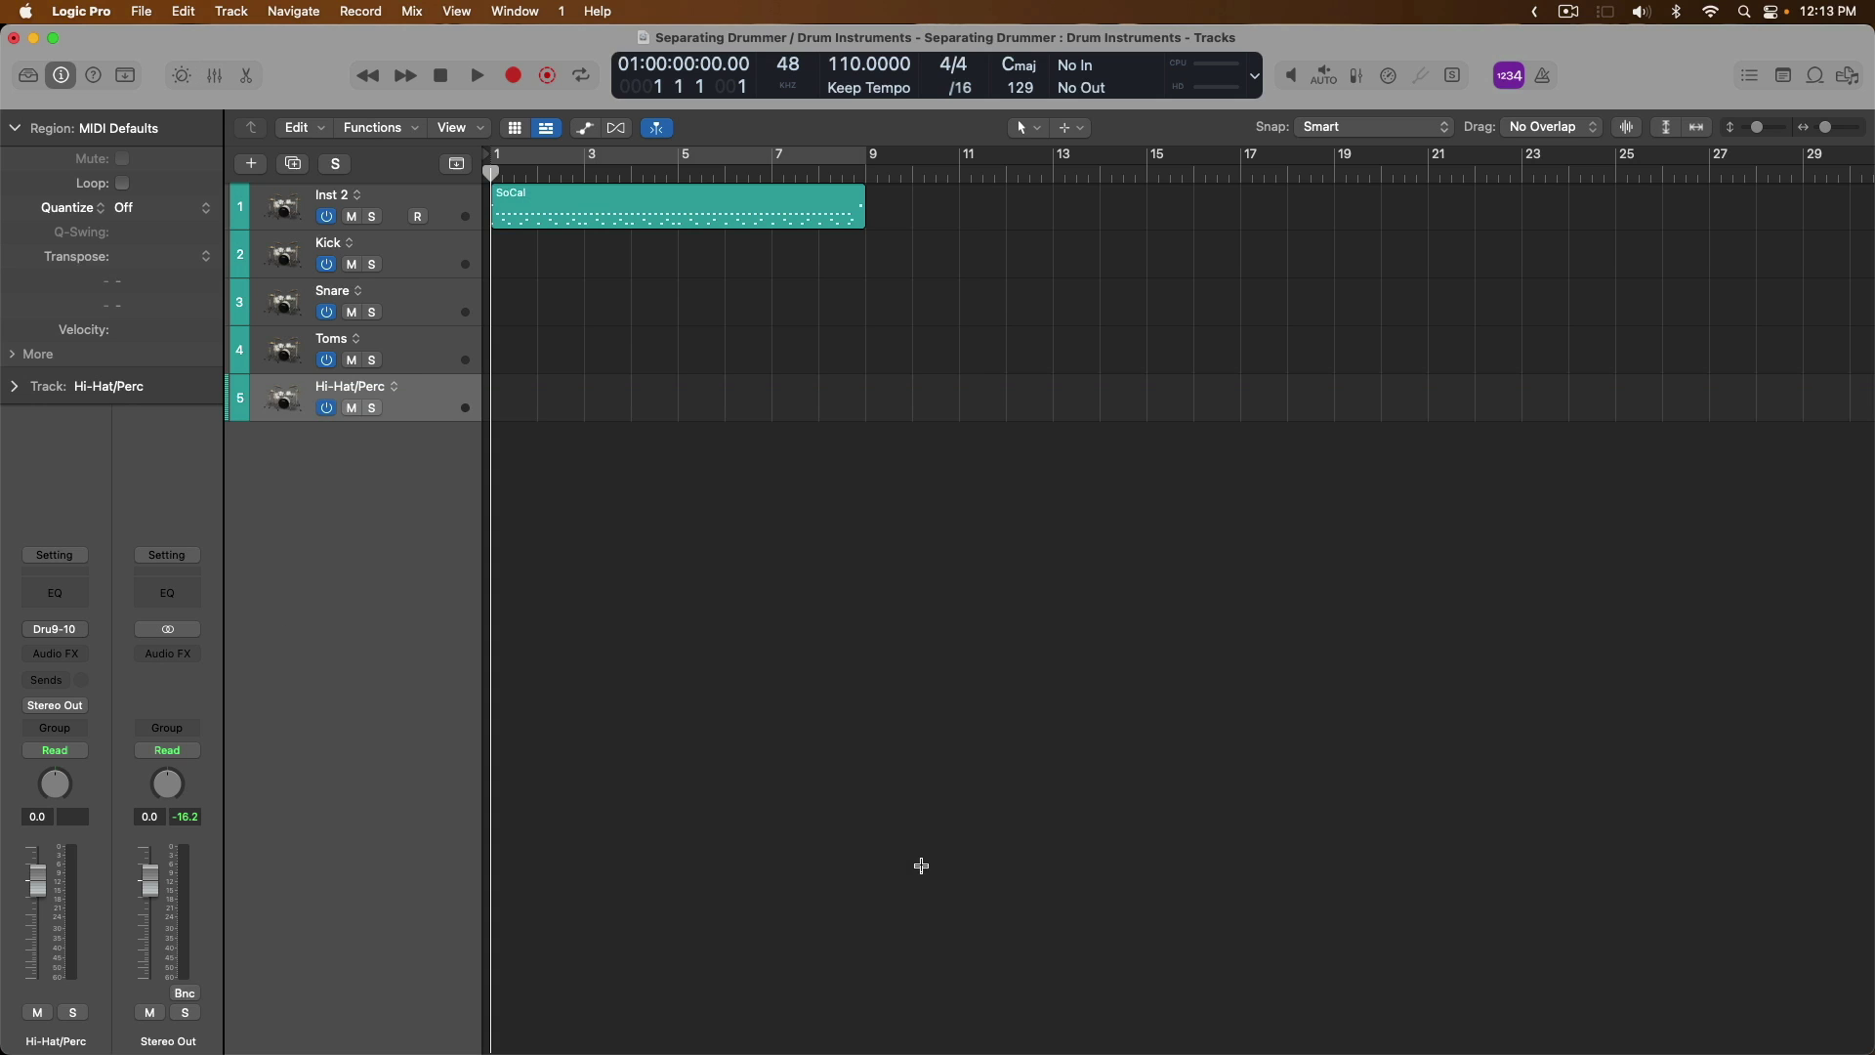
{"action": "left_click", "coordinate": [454, 208]}
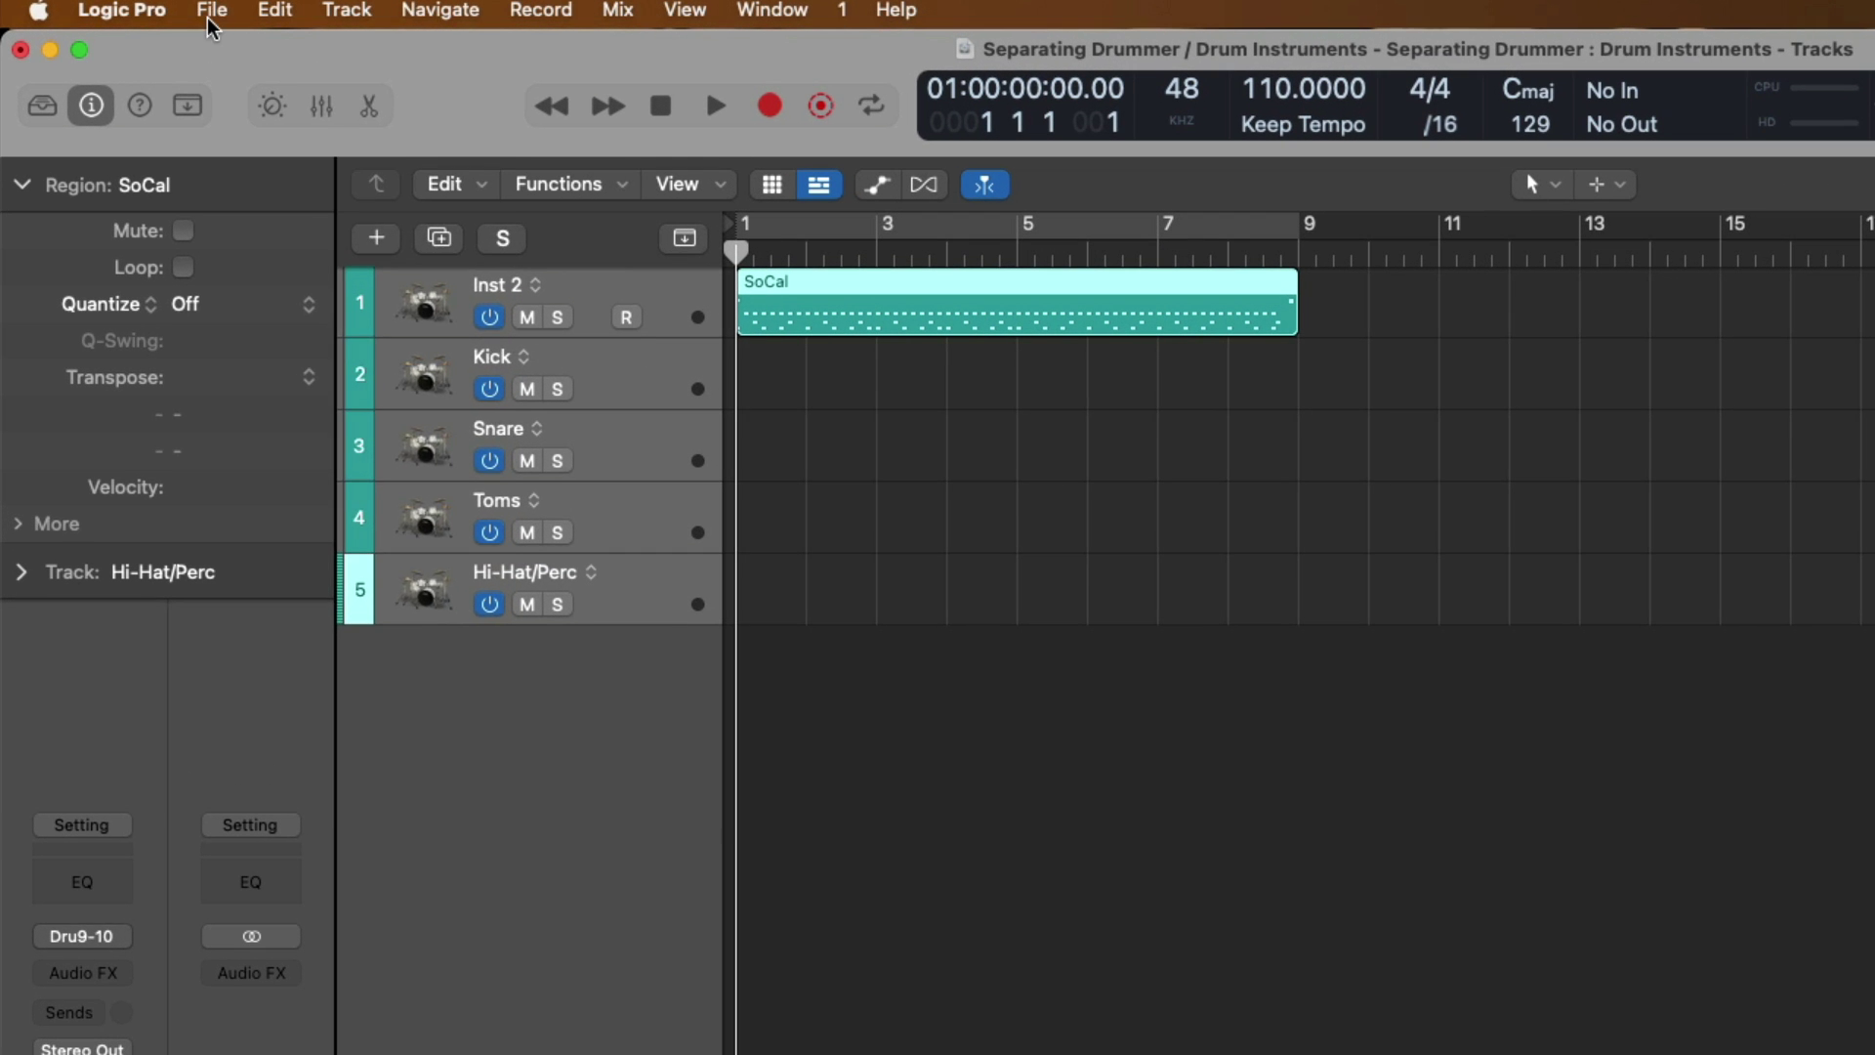
{"action": "left_click", "coordinate": [143, 10]}
{"action": "mouse_move", "coordinate": [426, 714]}
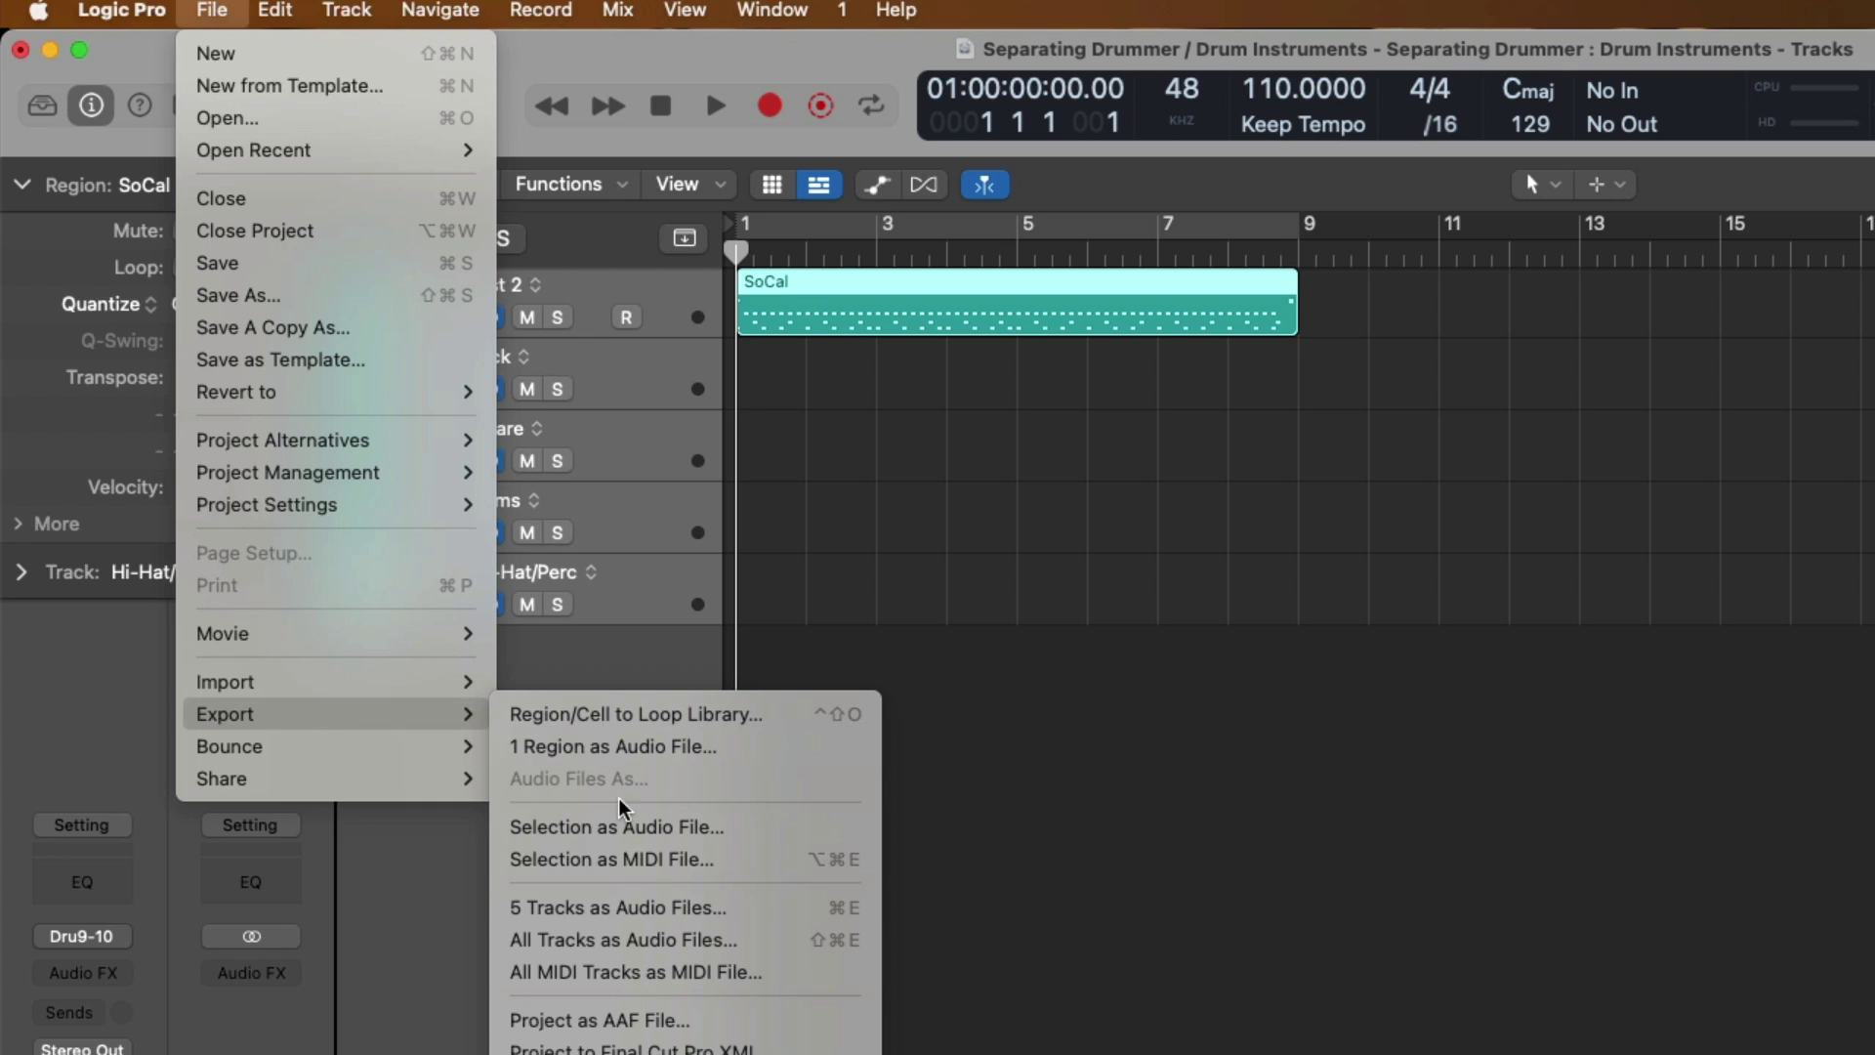
{"action": "left_click", "coordinate": [623, 923]}
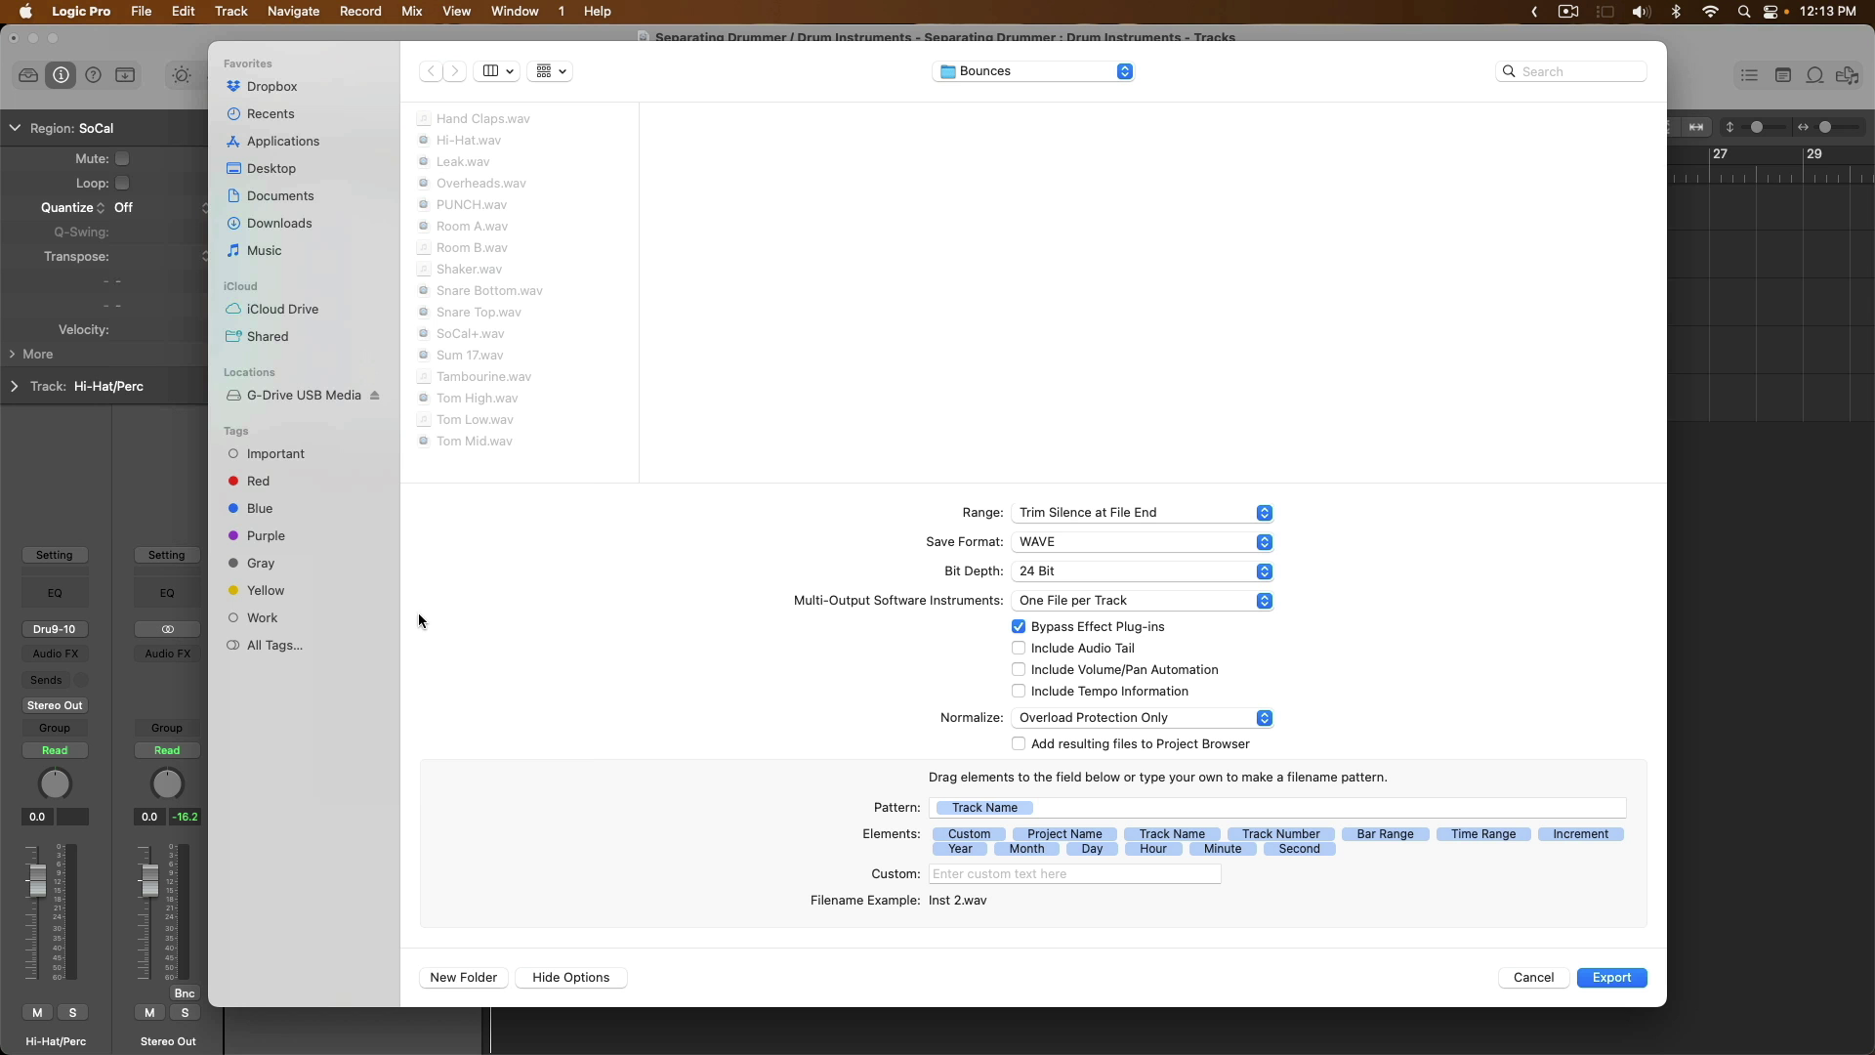
{"action": "key", "text": "Escape"}
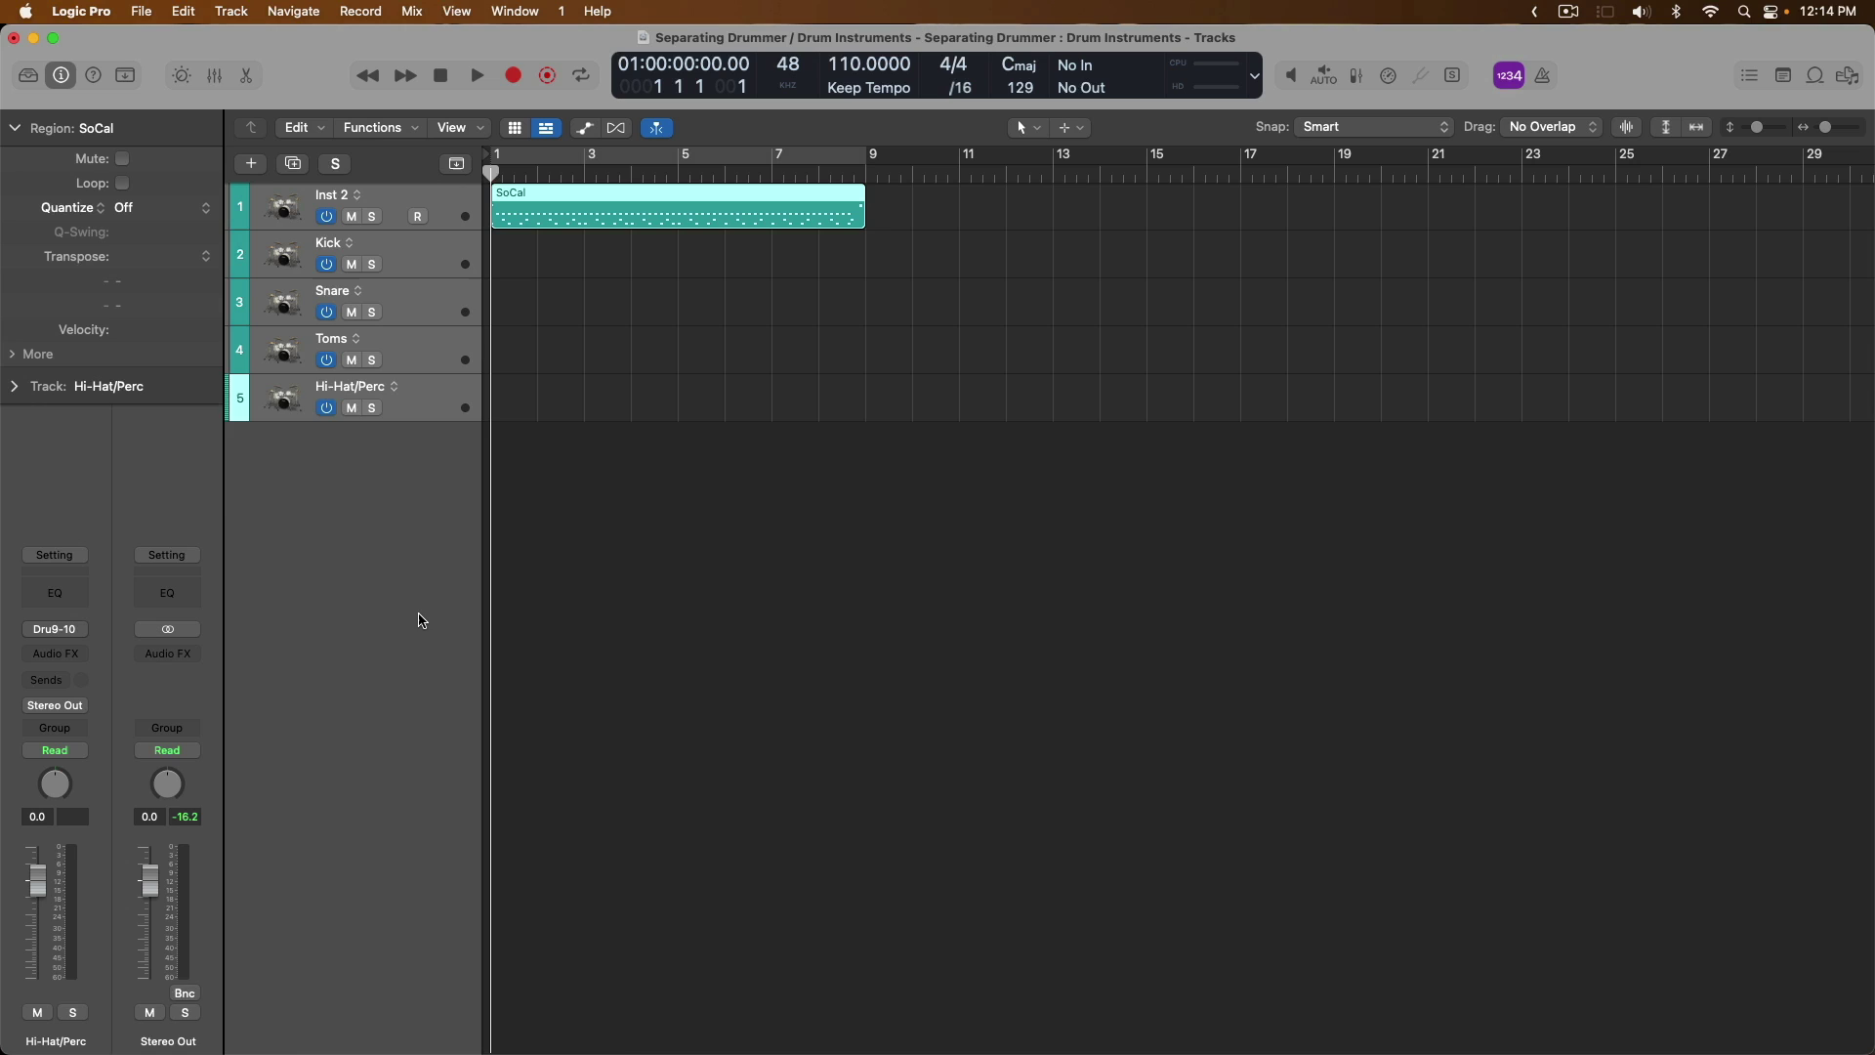
Show the mixer and solo the Hi-Hat/Perc channel strip.
{"action": "key", "text": "x"}
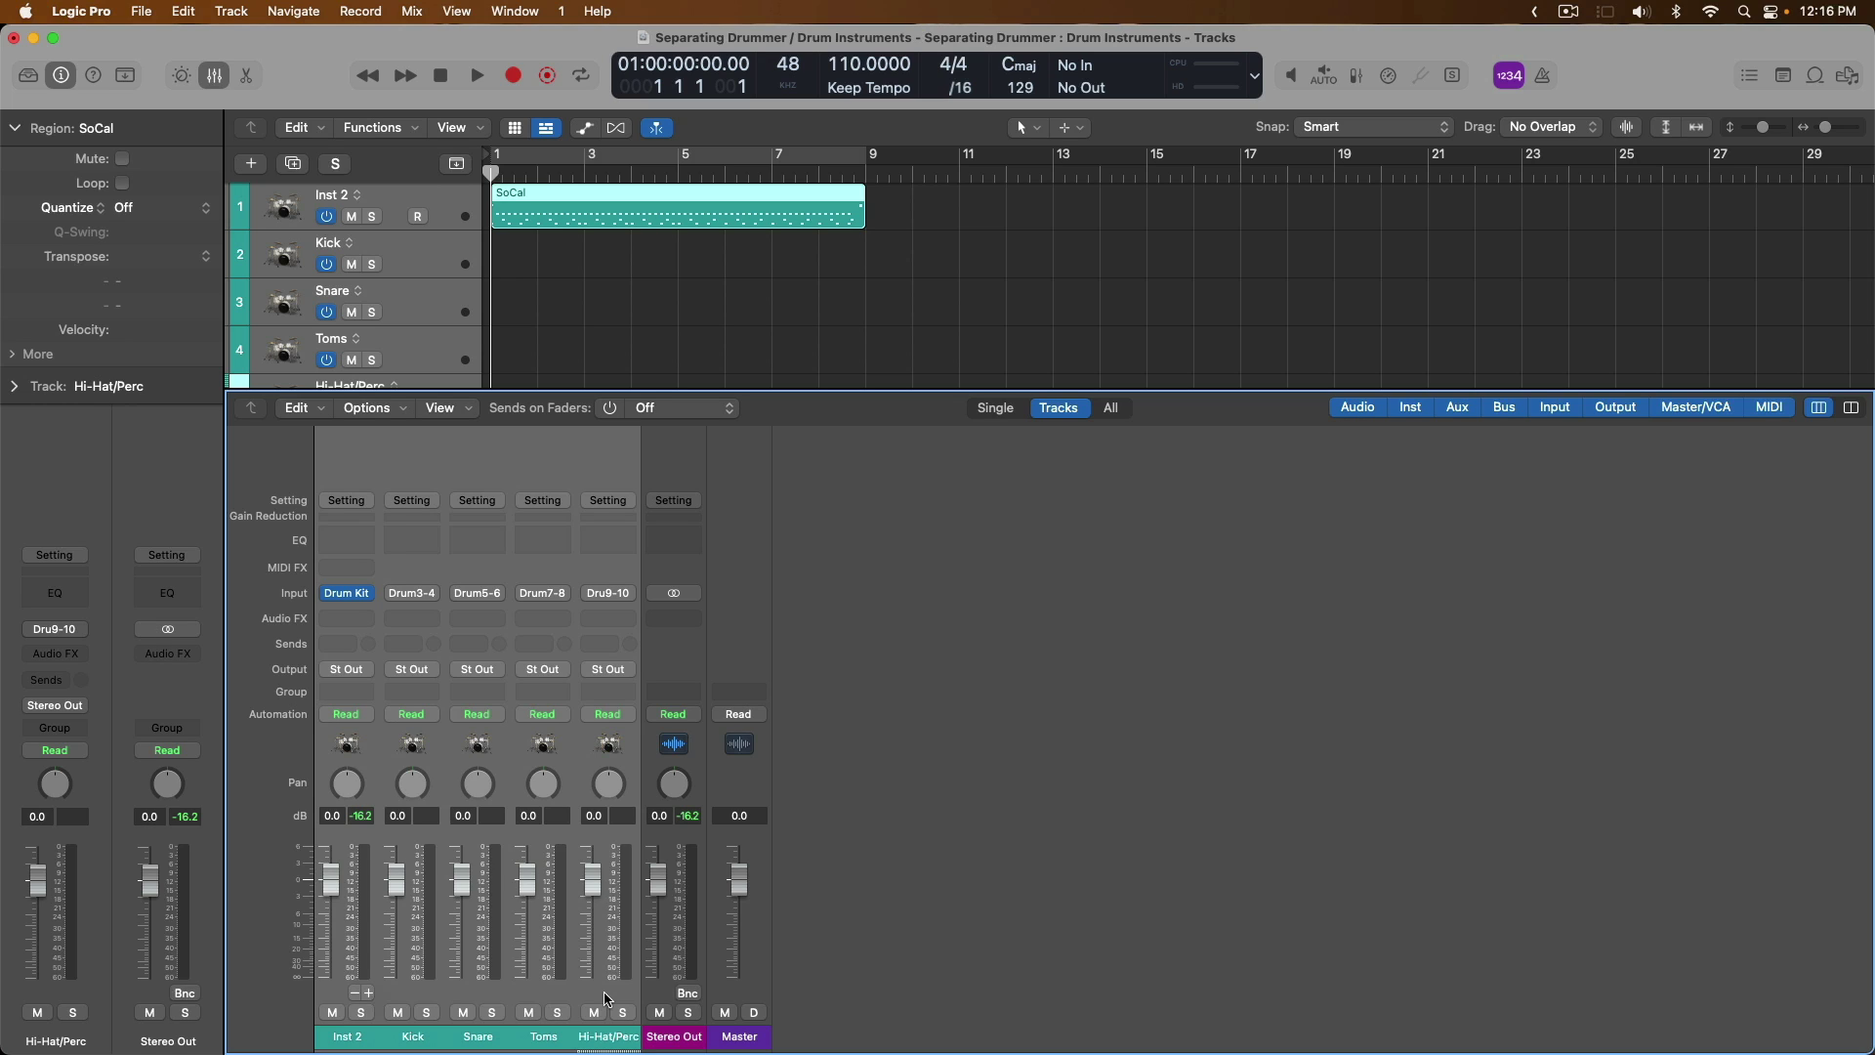
{"action": "left_click", "coordinate": [614, 1033]}
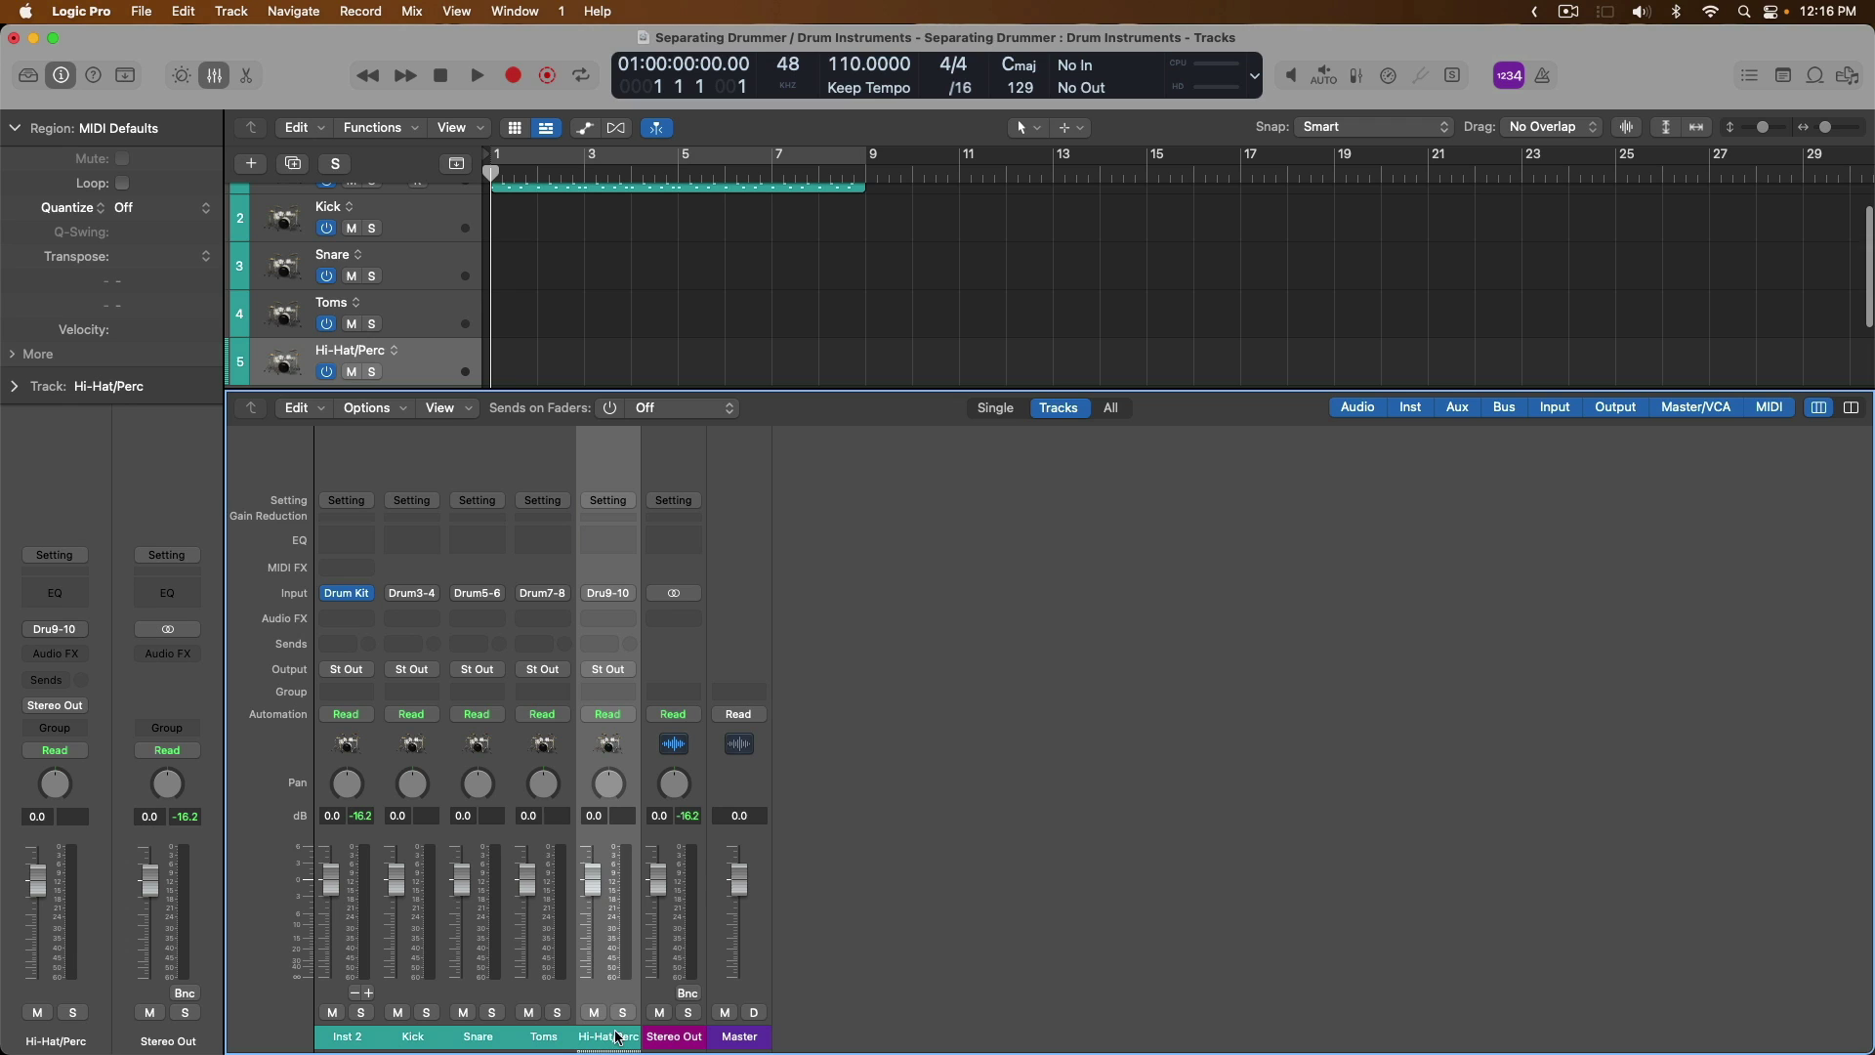
{"action": "left_click", "coordinate": [623, 1012]}
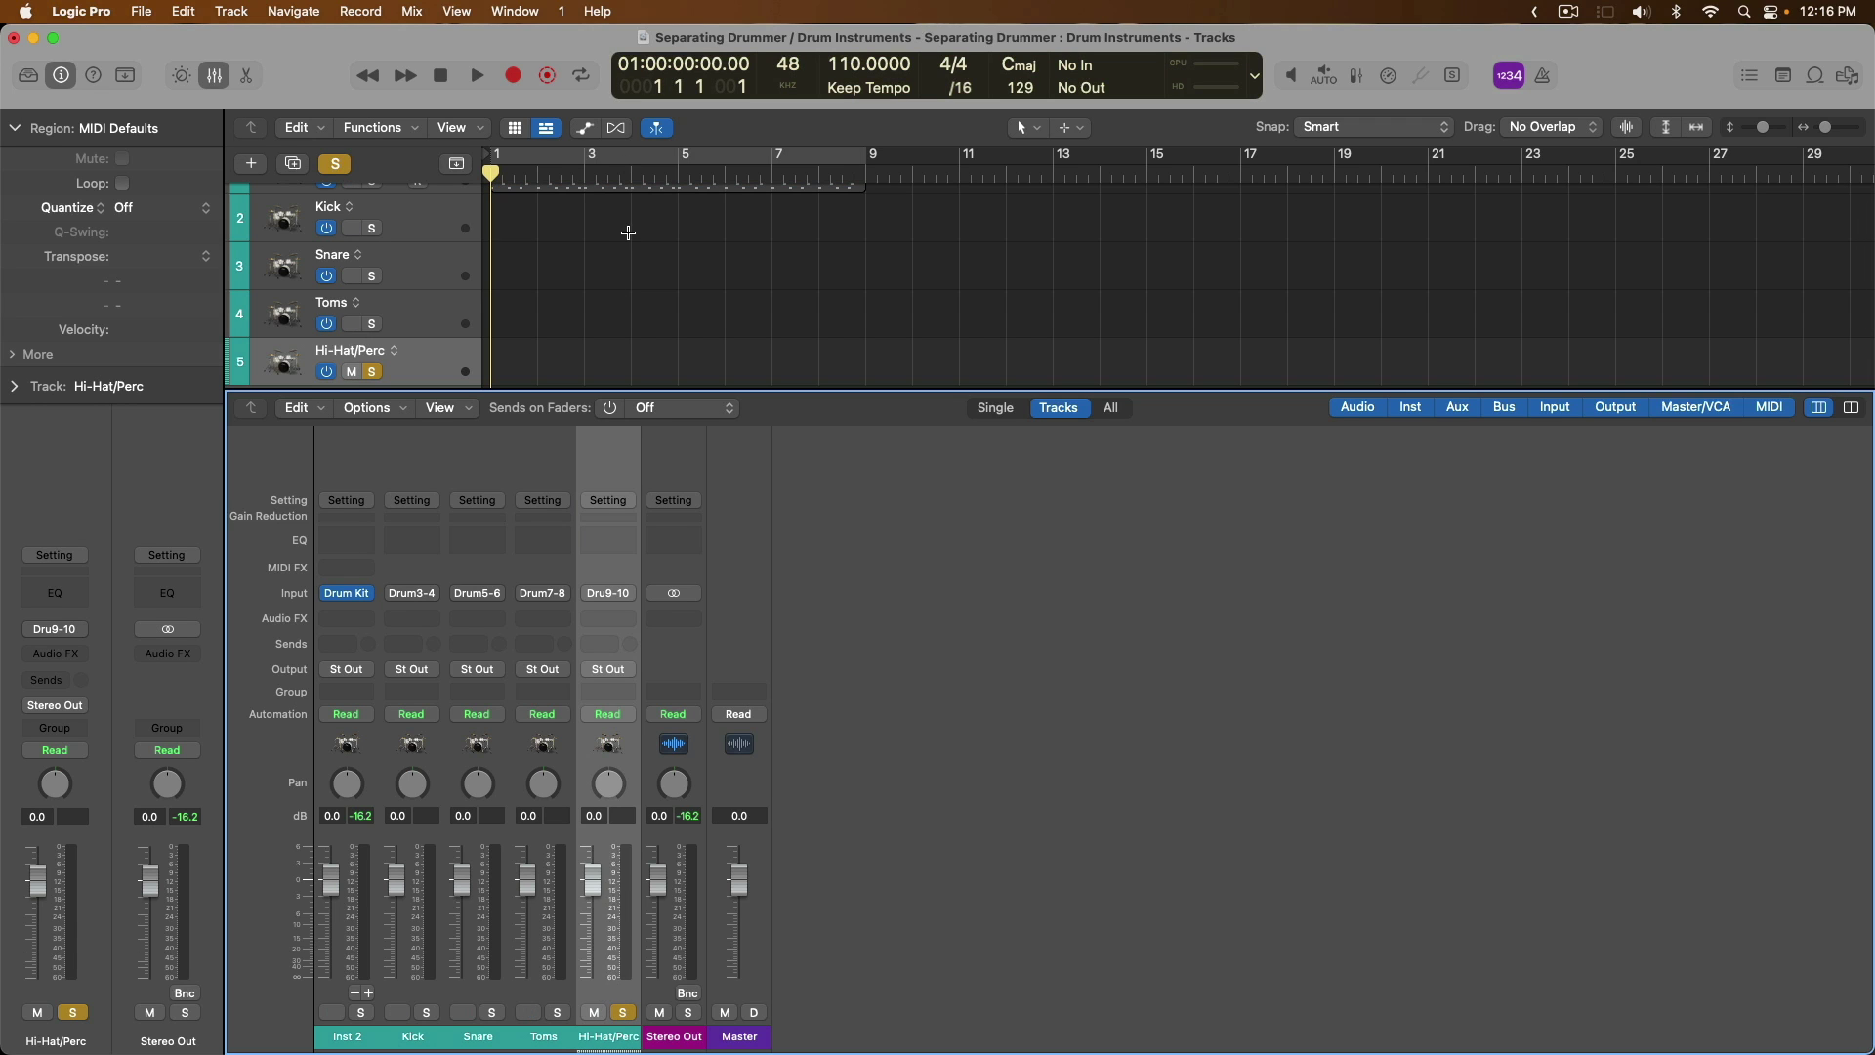
{"action": "scroll", "coordinate": [628, 238], "scroll_direction": "up", "scroll_amount": 2}
{"action": "scroll", "coordinate": [630, 260], "scroll_direction": "down", "scroll_amount": 3}
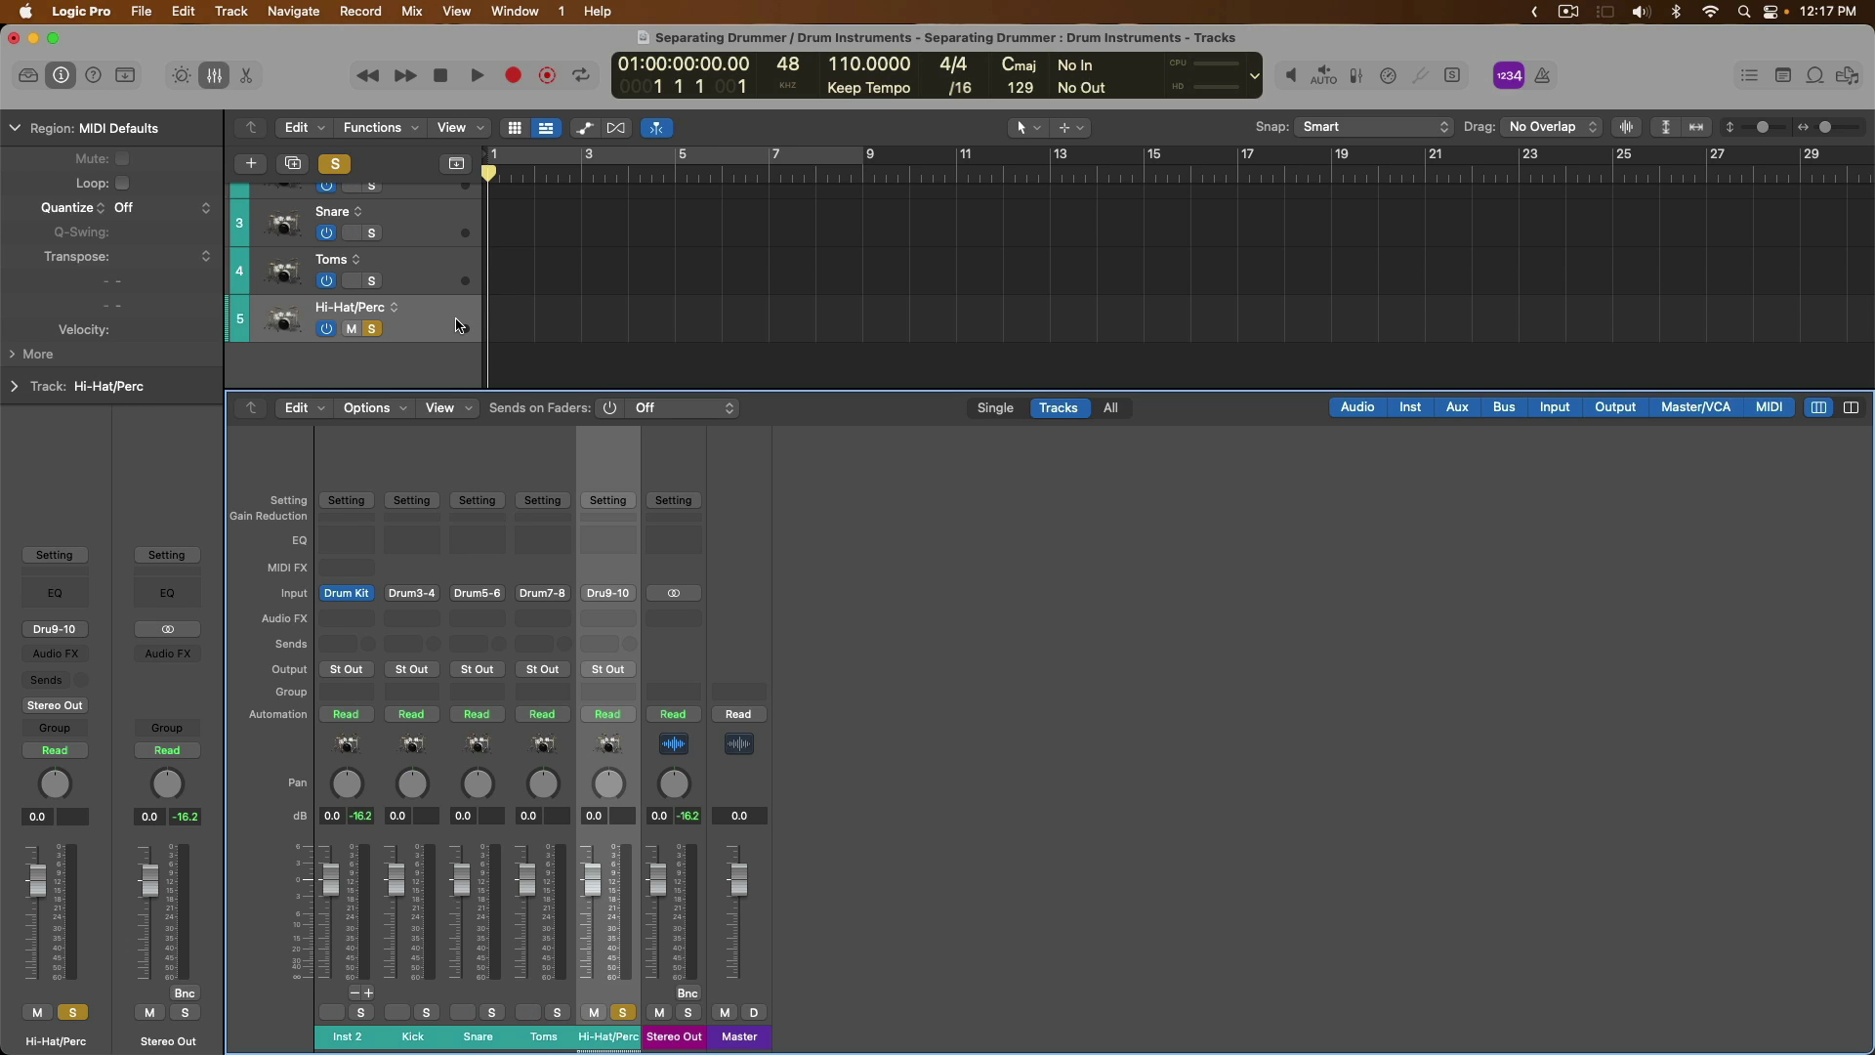
Filter the Loop Browser to Pattern Loops and place Atlanta Crunk Beat at bar 1.
{"action": "key", "text": "x"}
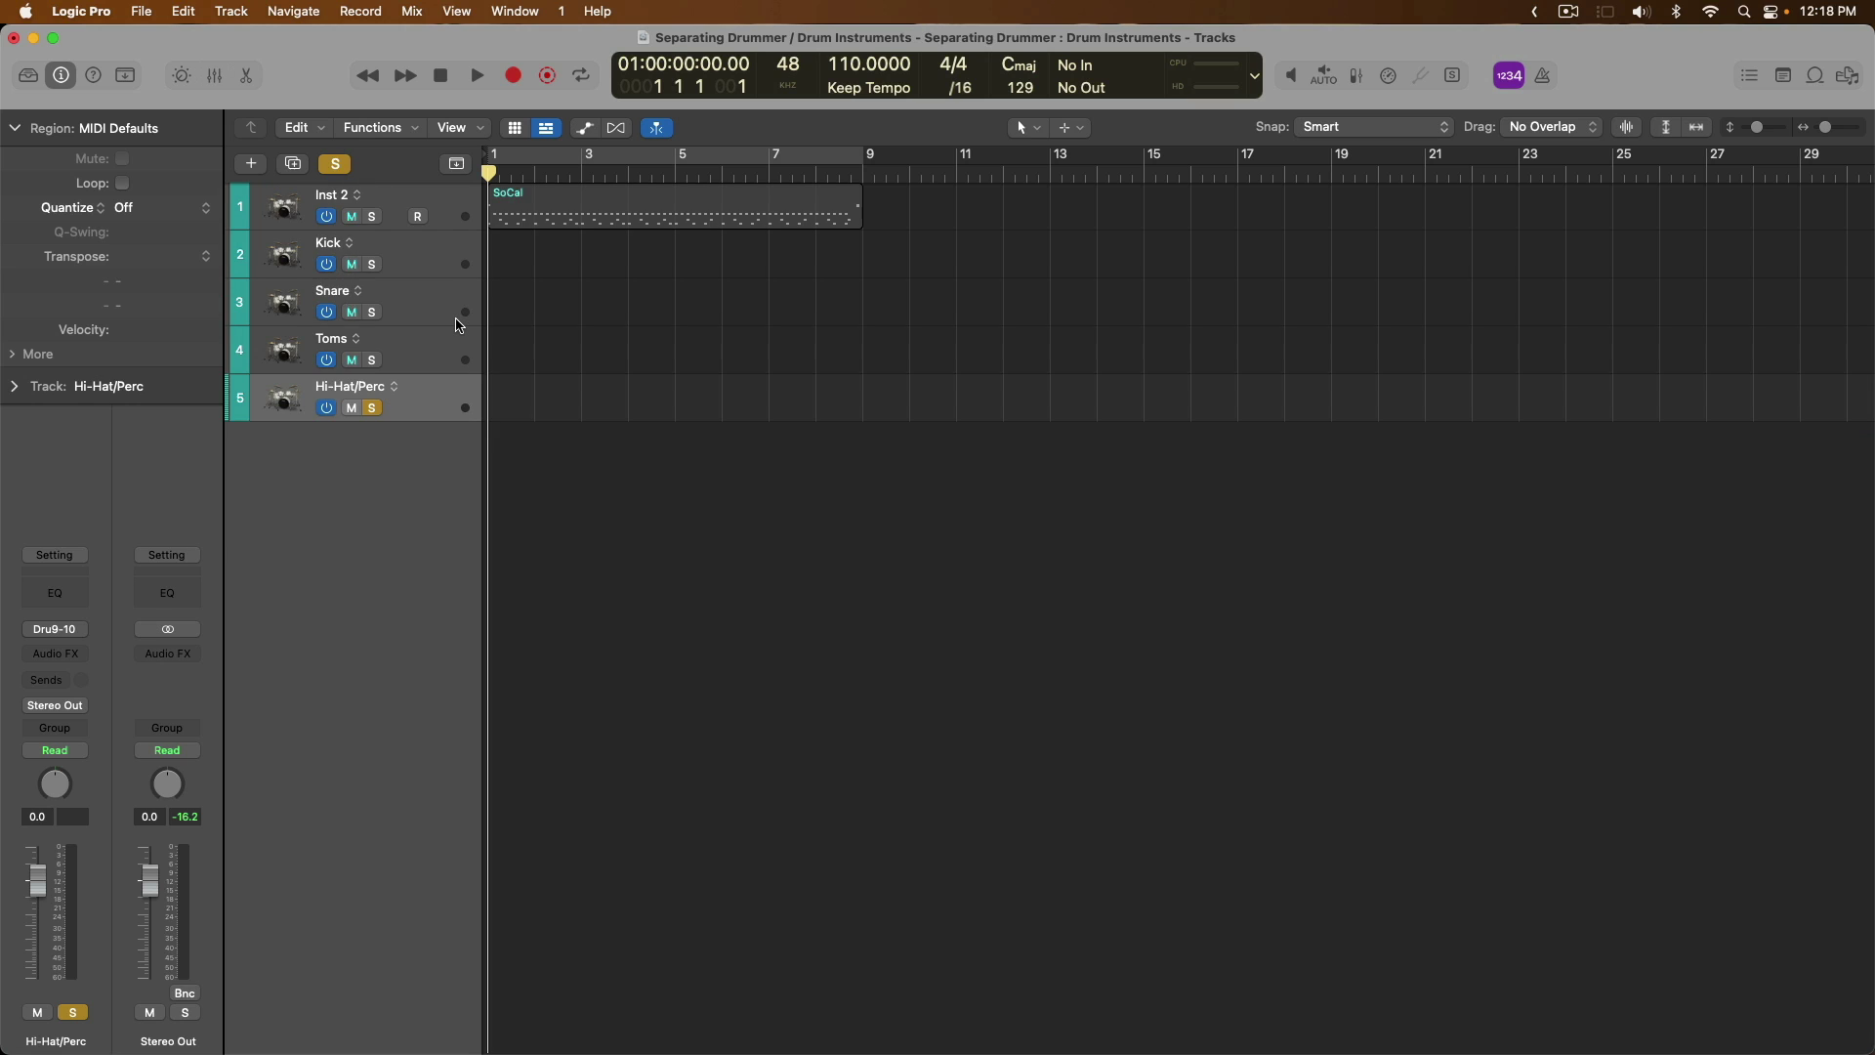
{"action": "key", "text": "o"}
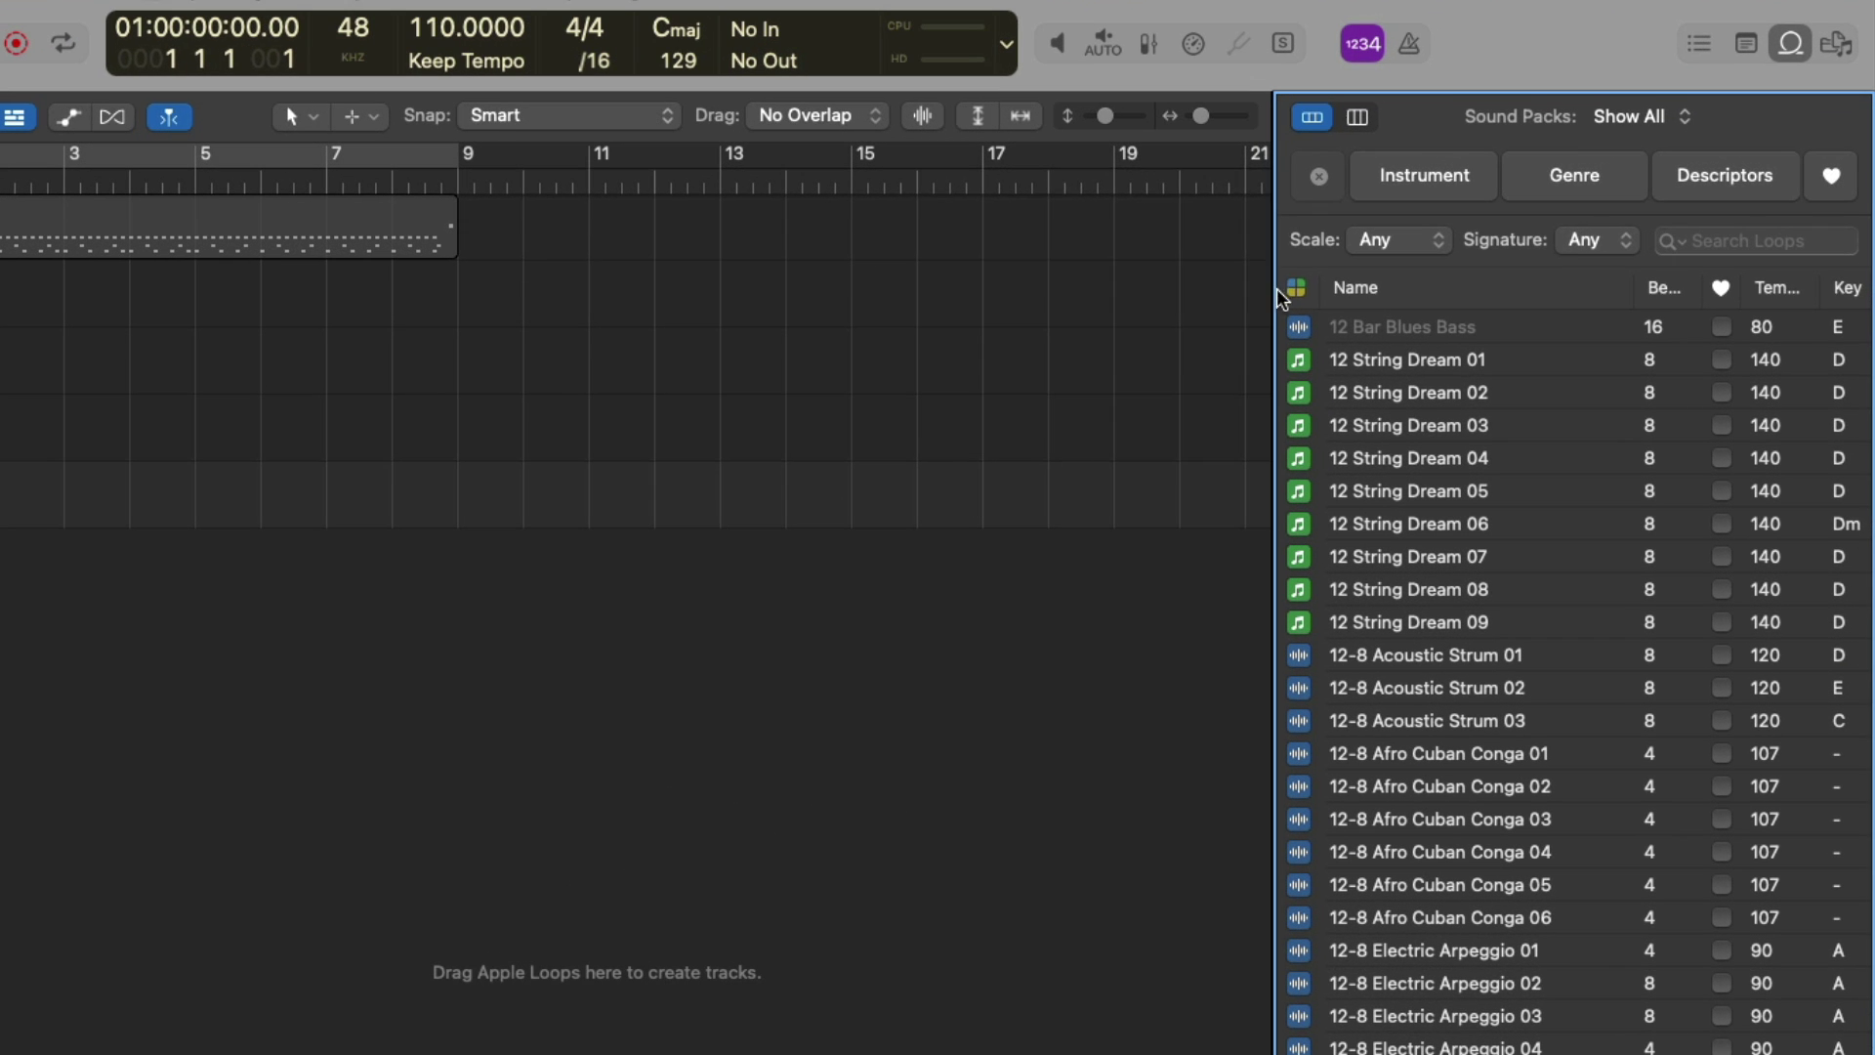
{"action": "left_click", "coordinate": [1465, 251]}
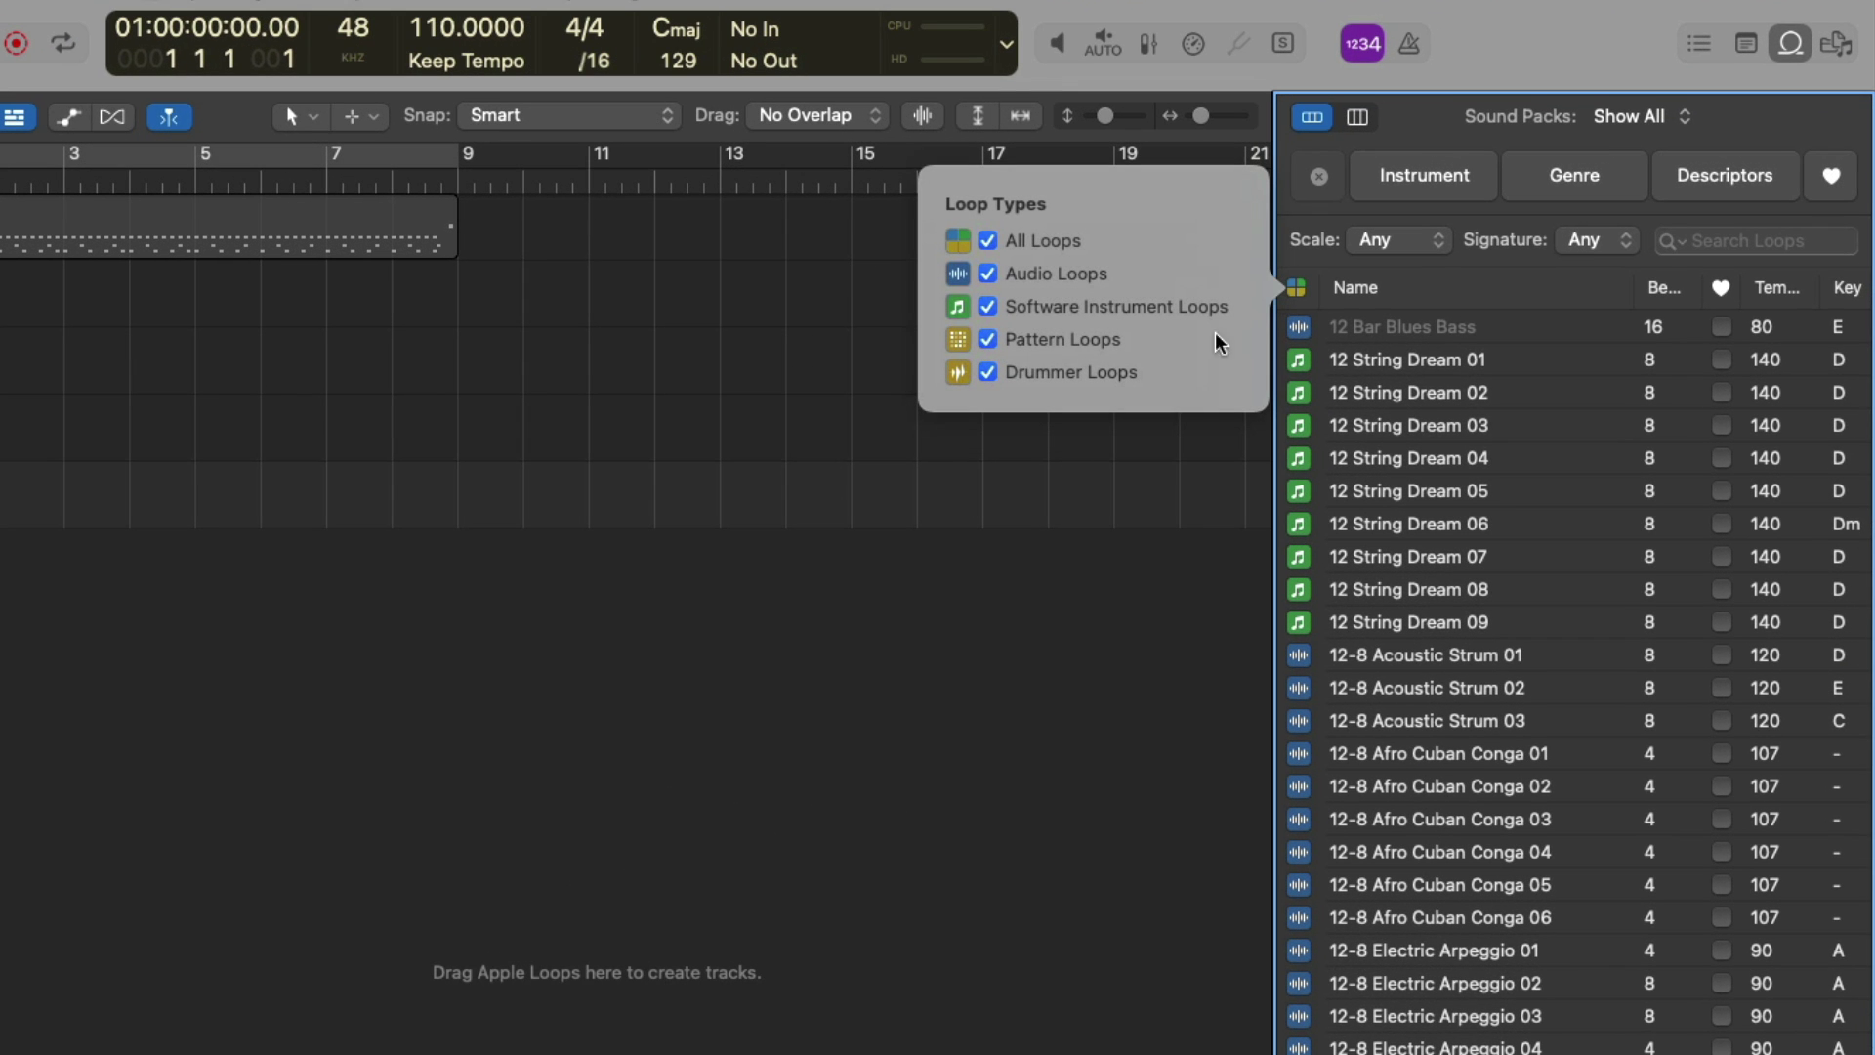
{"action": "left_click", "coordinate": [1034, 338]}
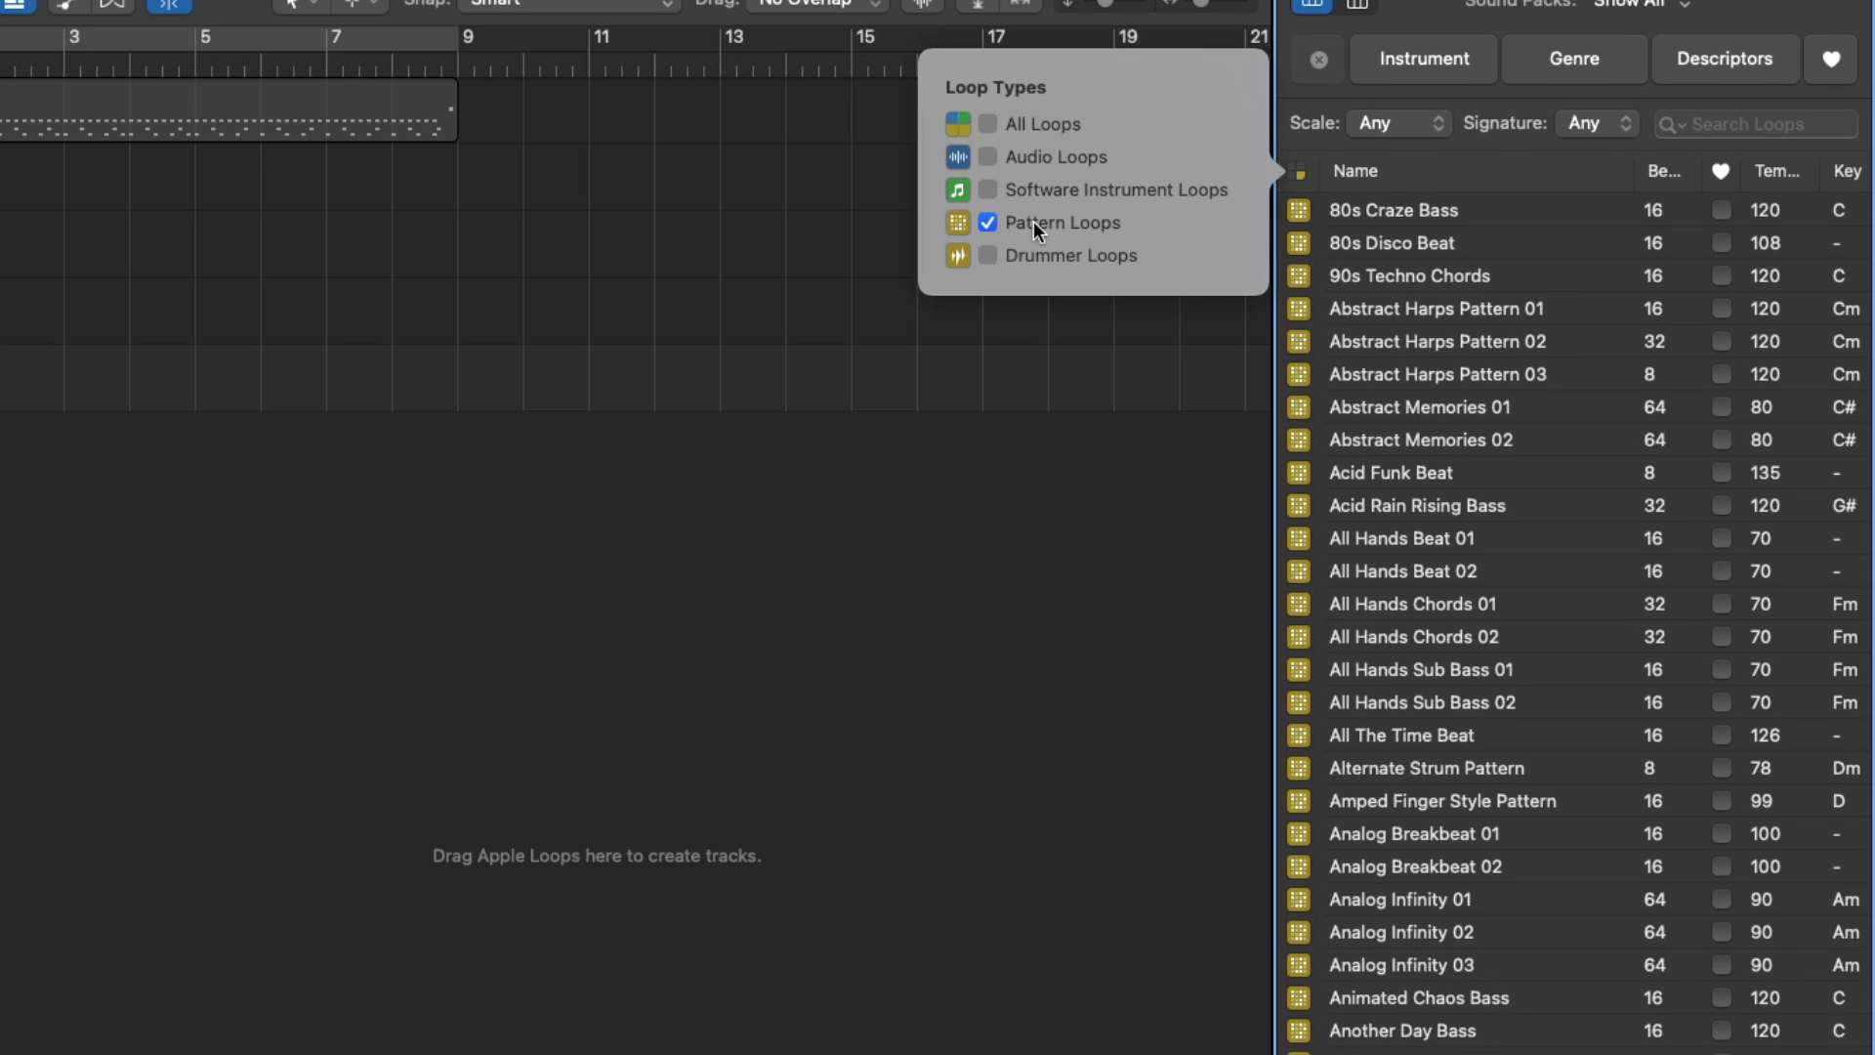
{"action": "scroll", "coordinate": [1390, 586], "scroll_direction": "down", "scroll_amount": 3}
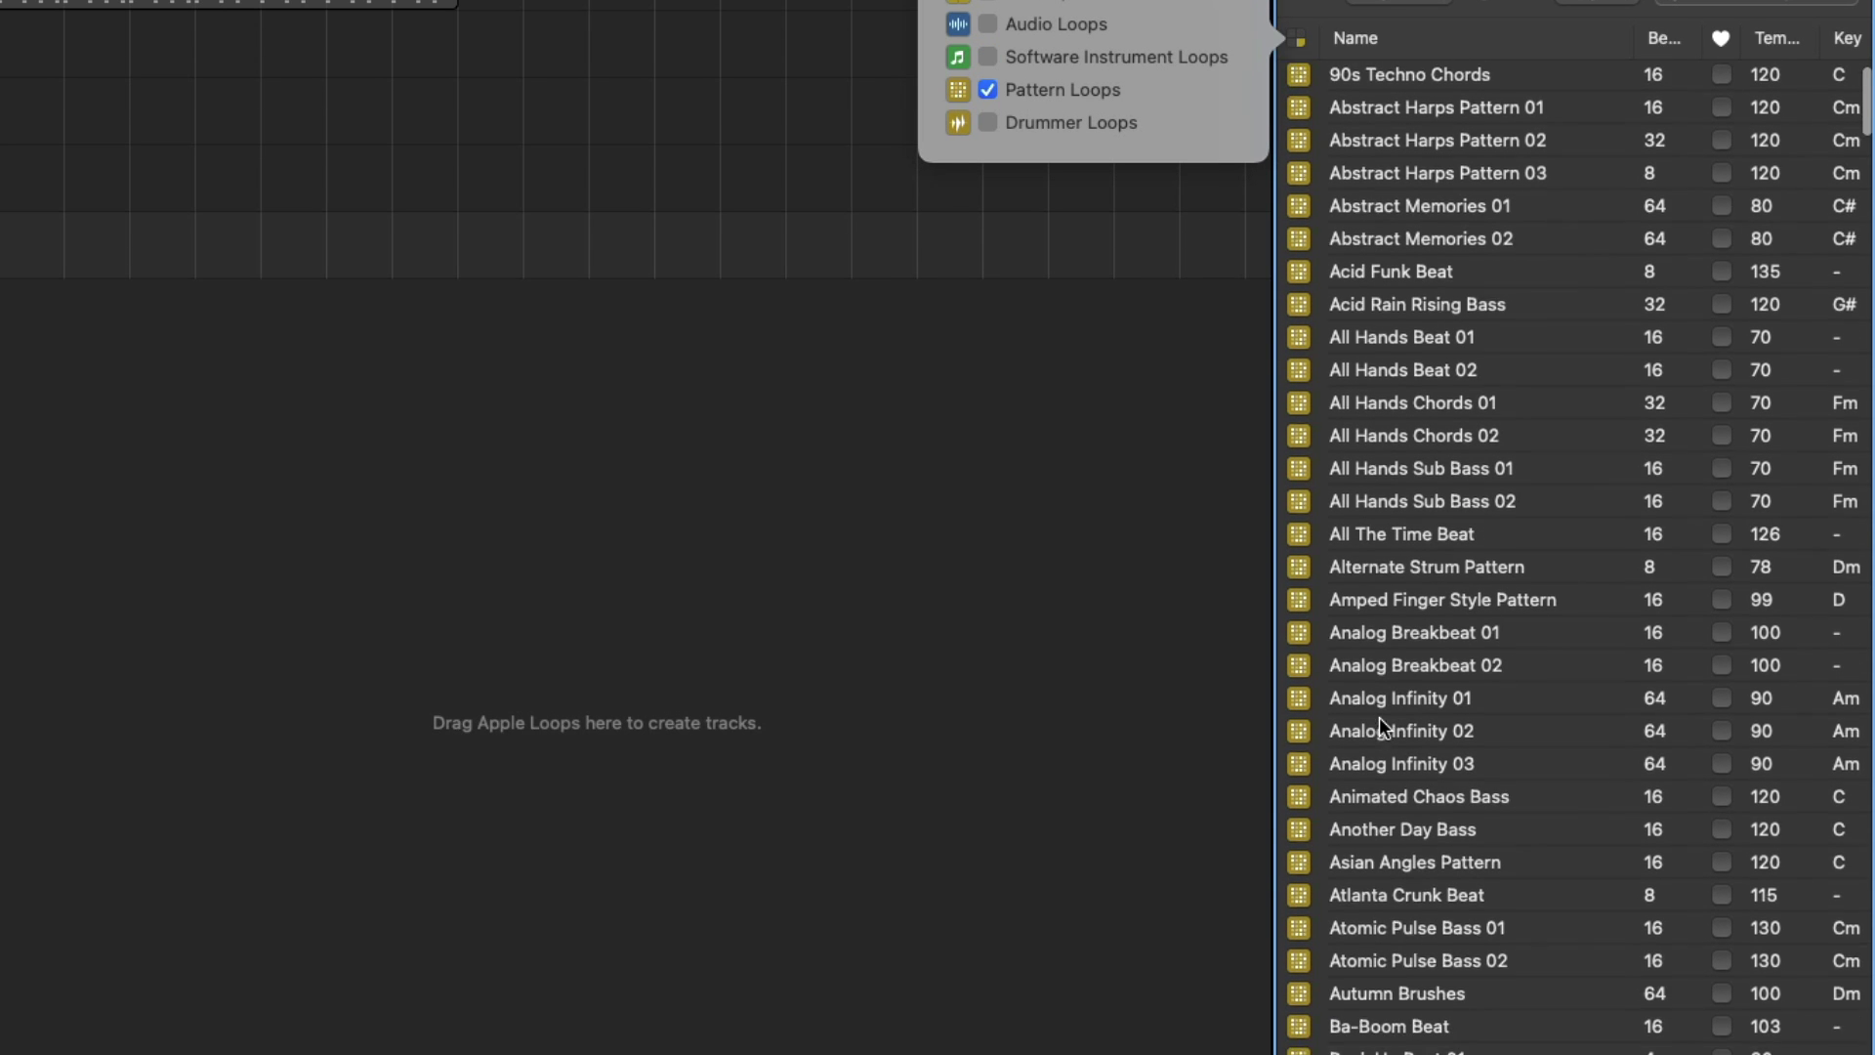
{"action": "left_click_drag", "start_coordinate": [1422, 873], "coordinate": [0, 455]}
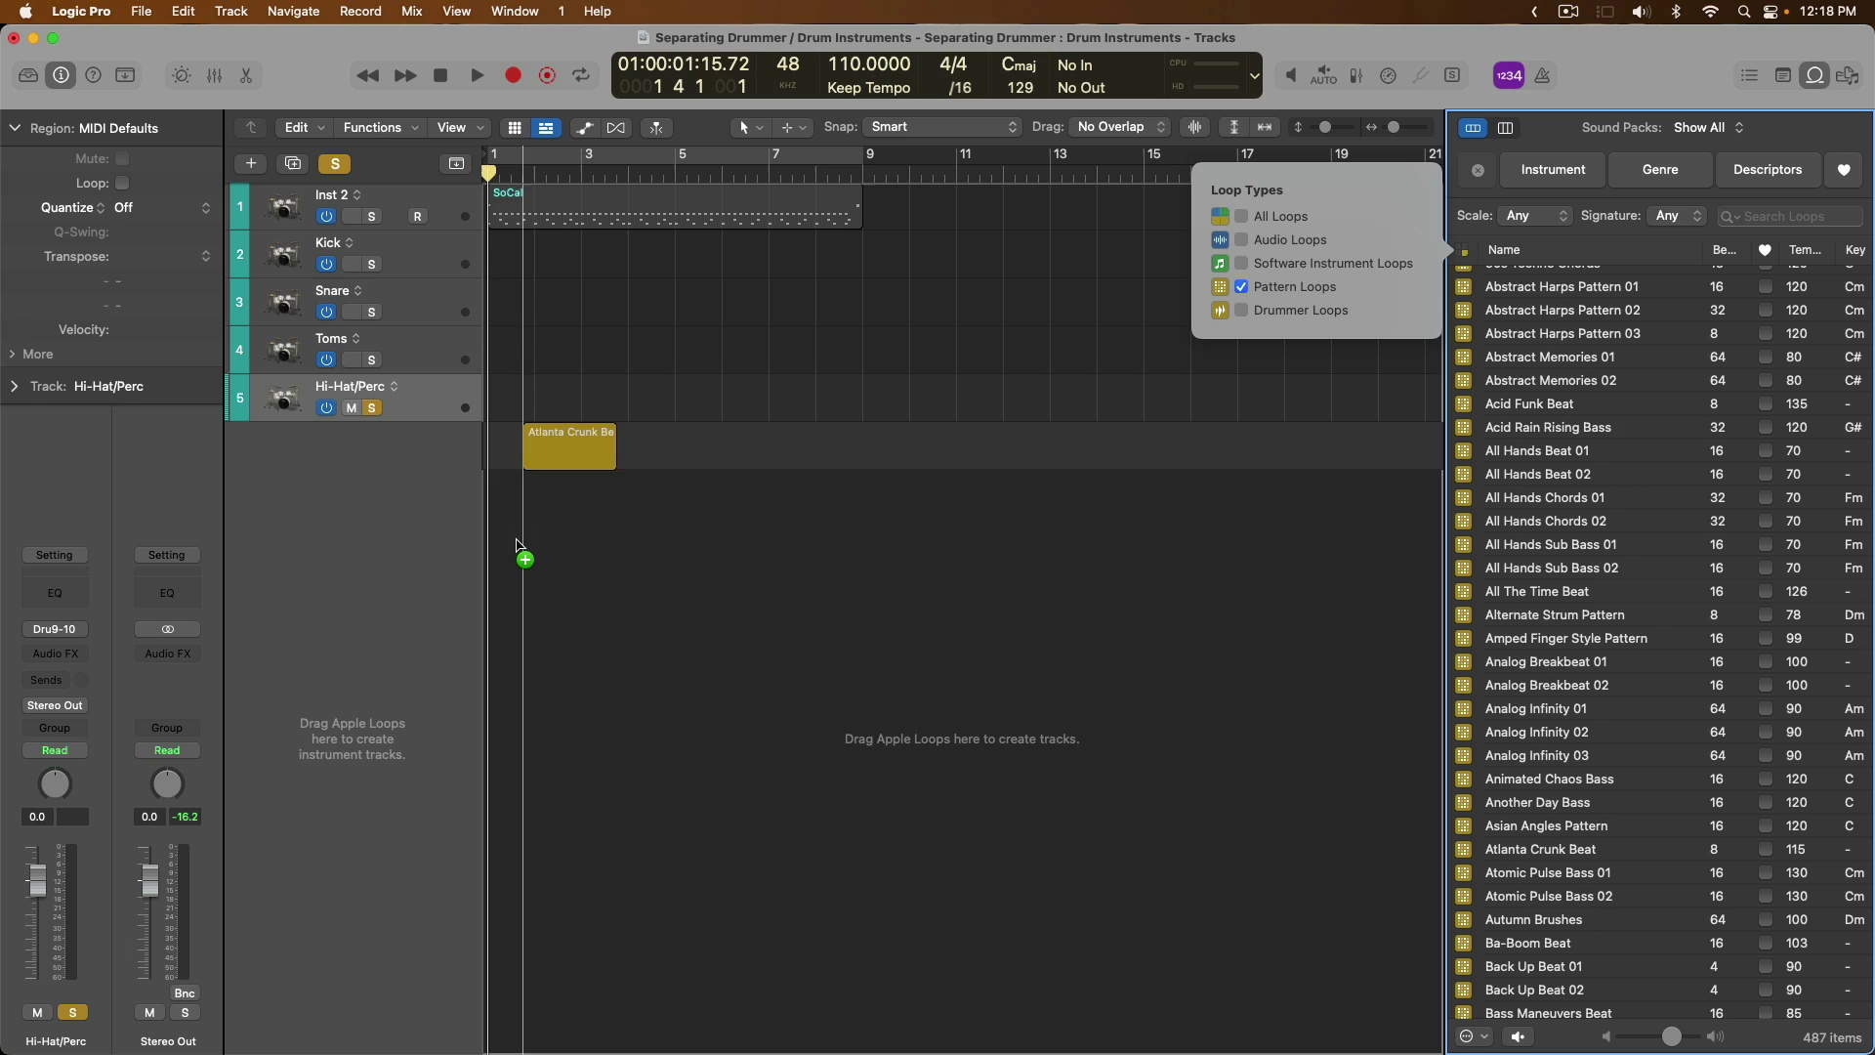
{"action": "left_click_drag", "start_coordinate": [517, 542], "coordinate": [491, 540]}
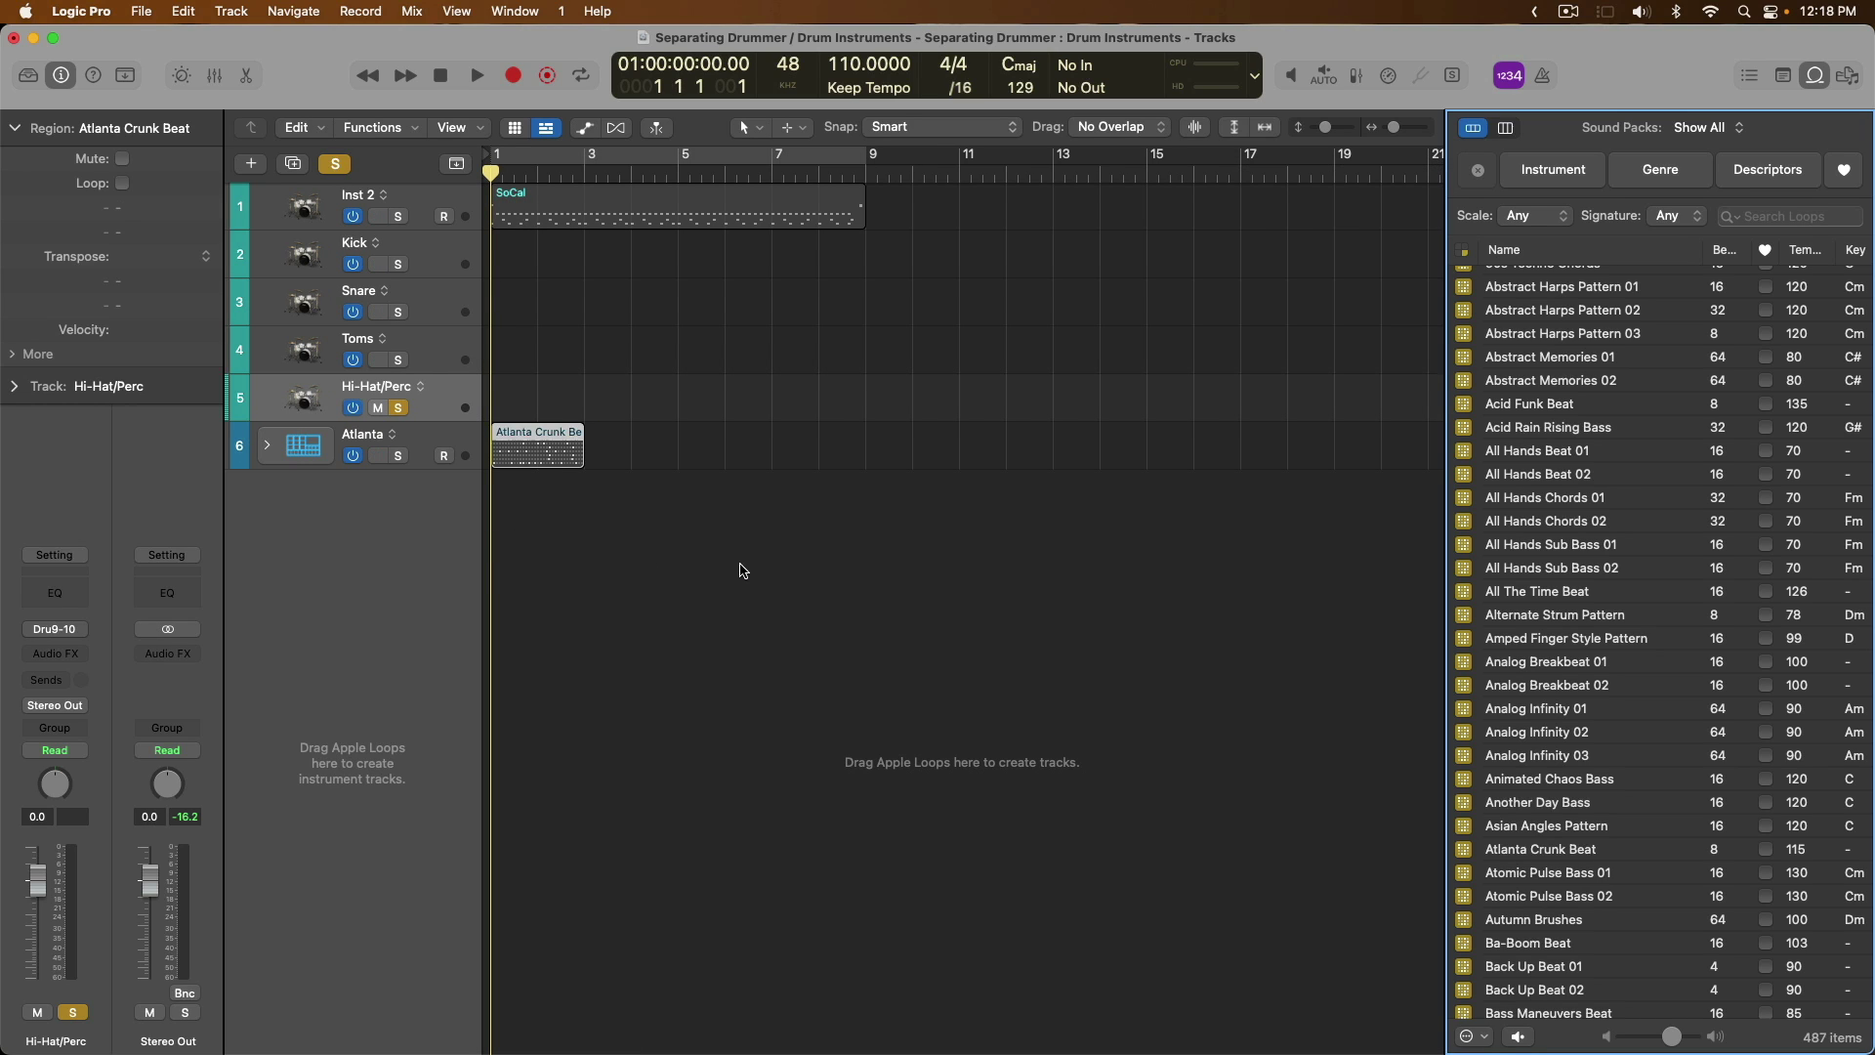
Solo the Atlanta track, set a cycle over its region, and play it briefly.
{"action": "key", "text": "o"}
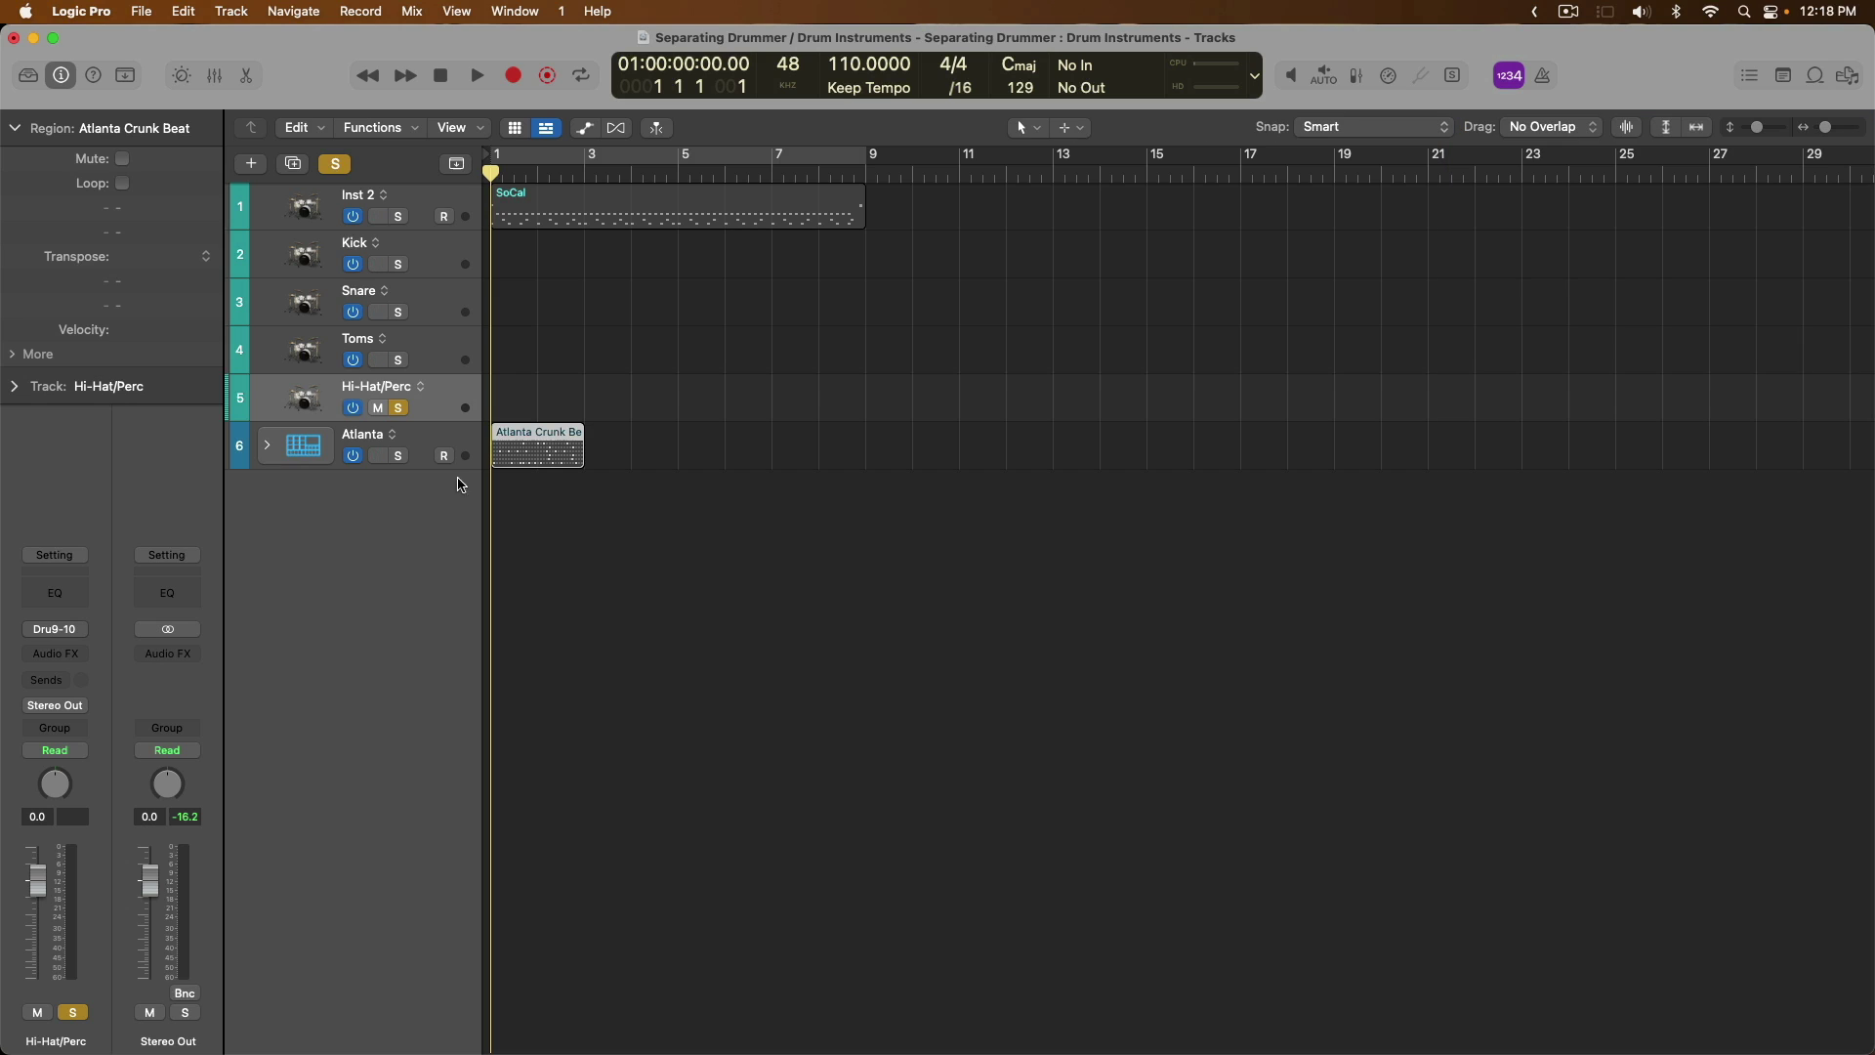
{"action": "left_click", "coordinate": [398, 455]}
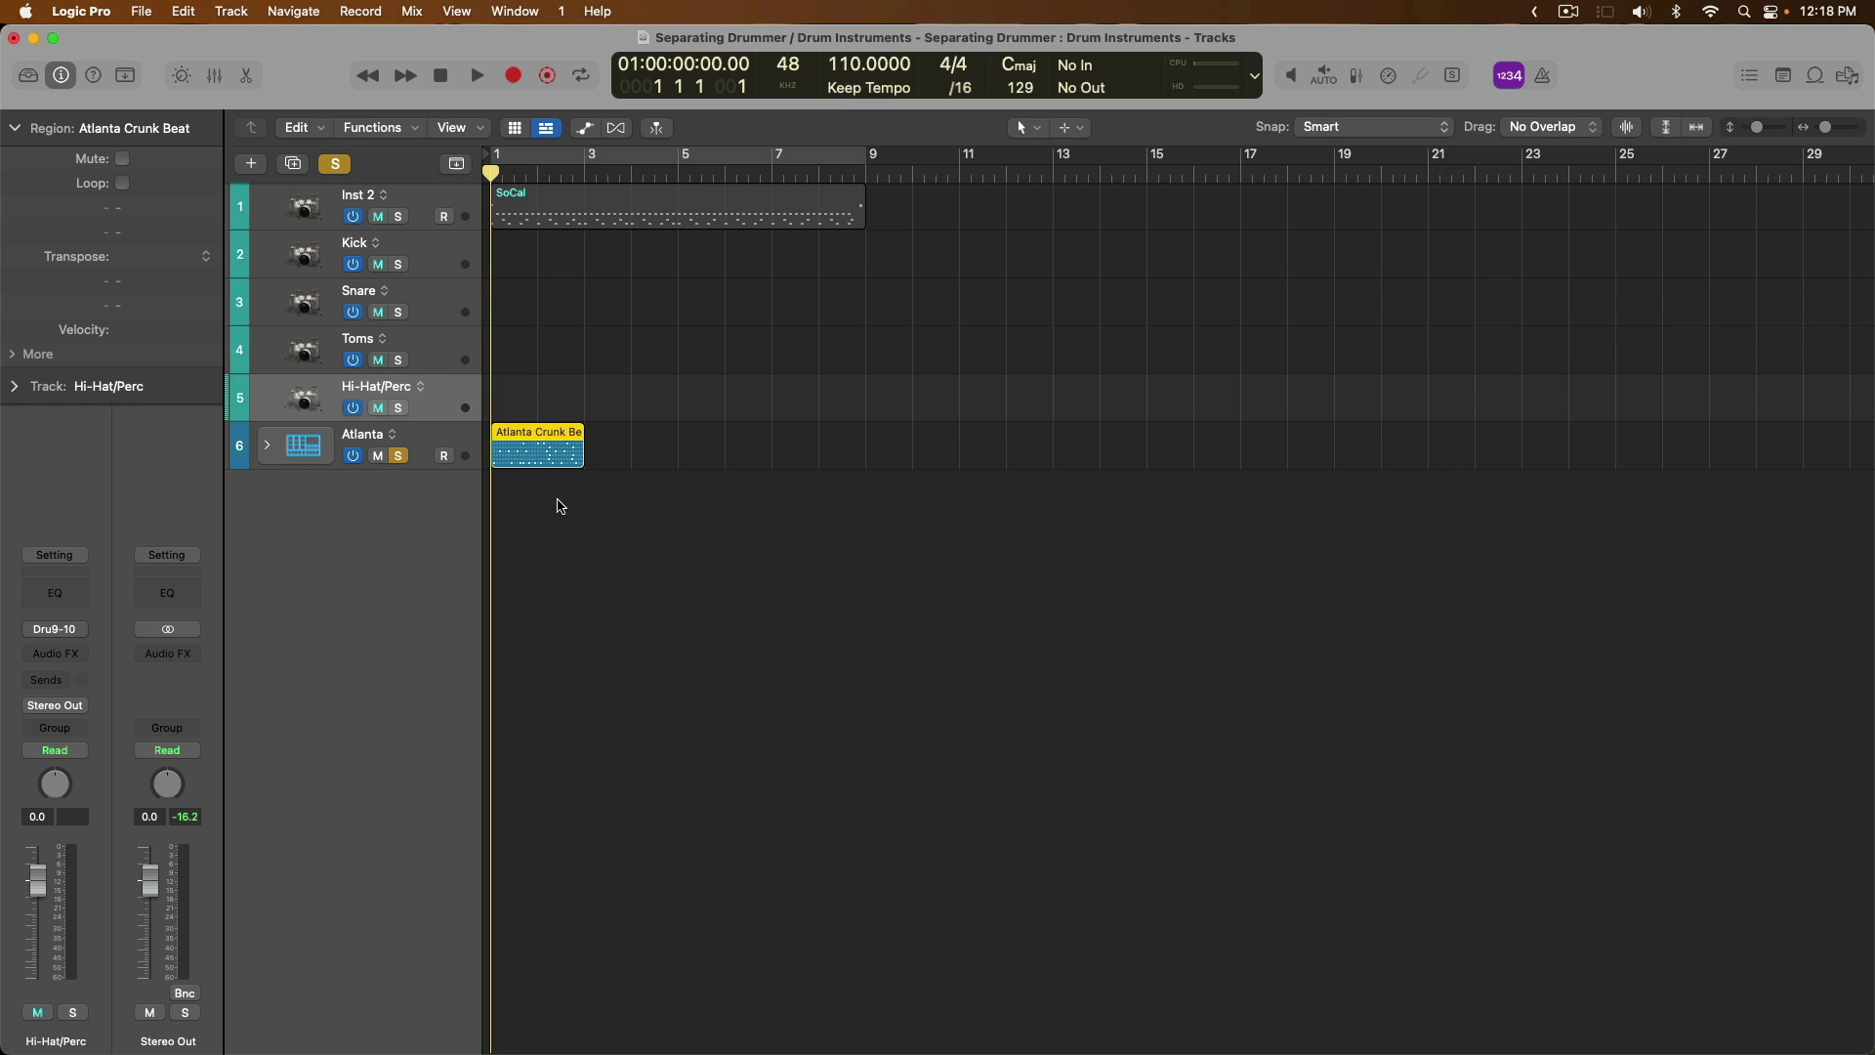
{"action": "key", "text": "c"}
{"action": "key", "text": "space"}
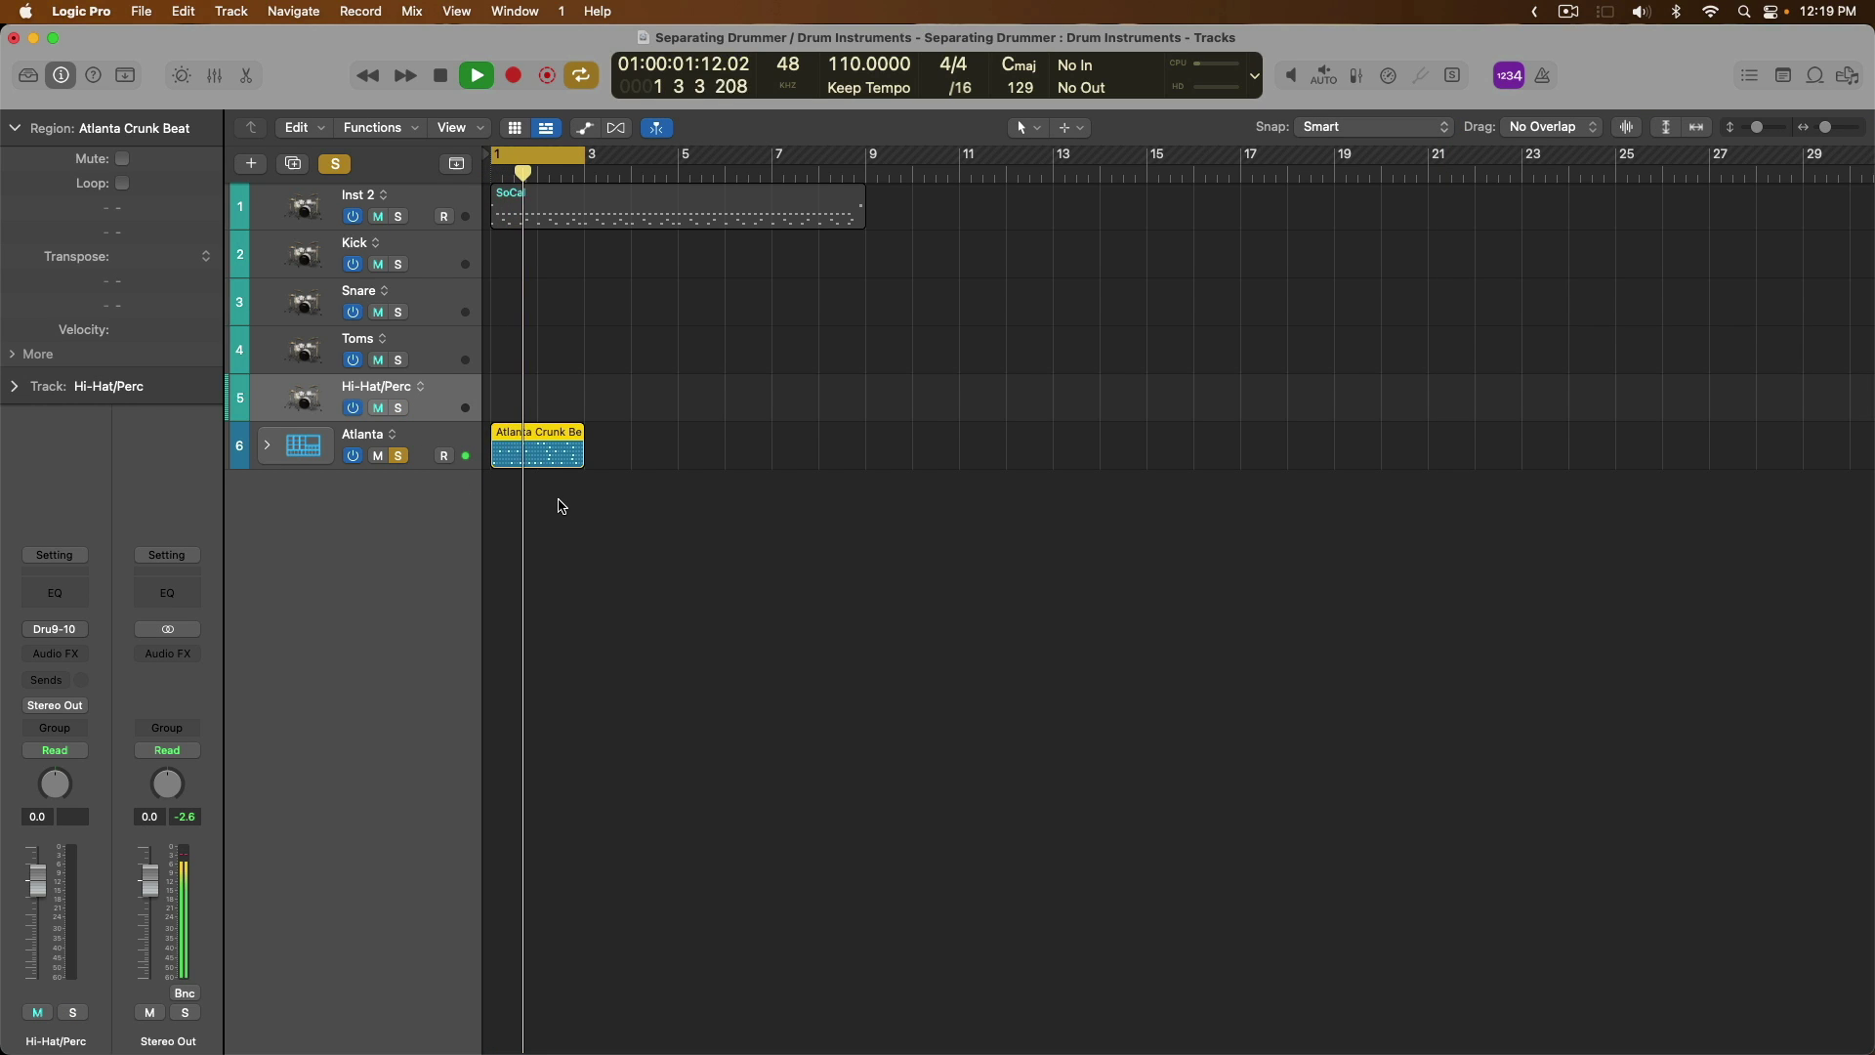
{"action": "key", "text": "x"}
{"action": "key", "text": "x"}
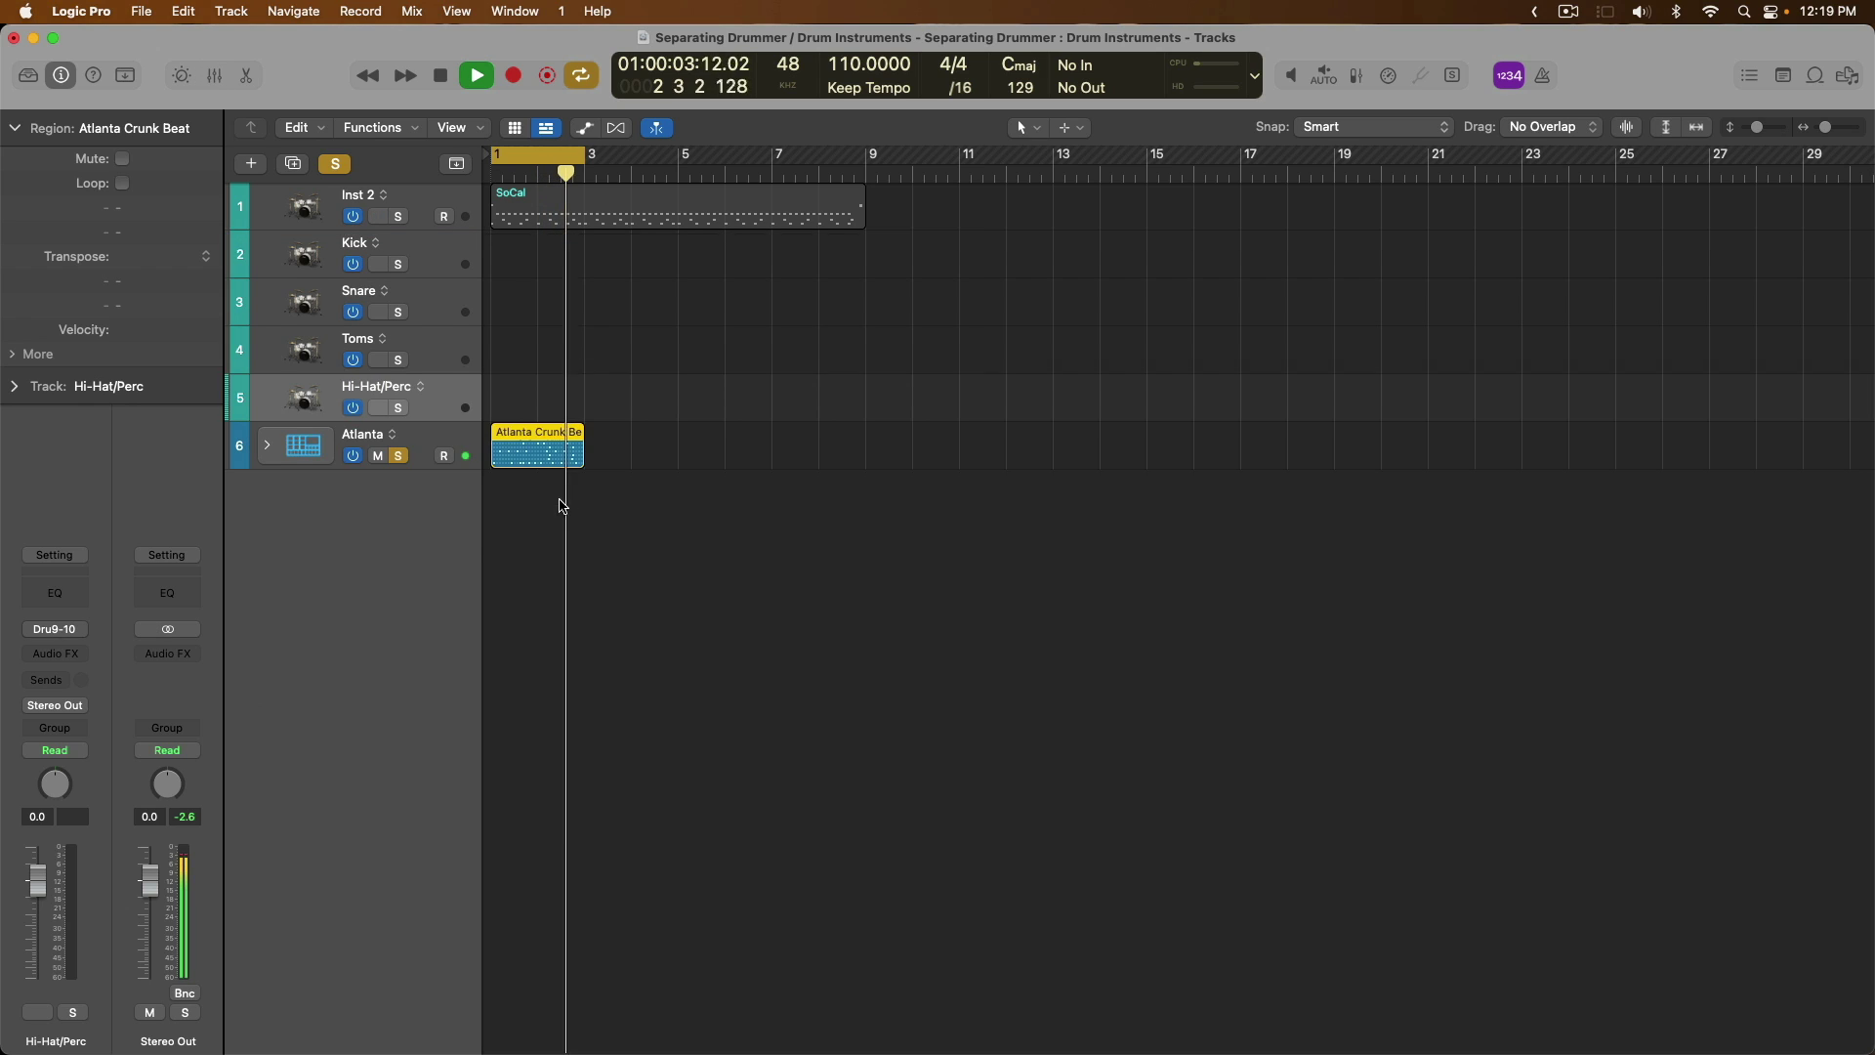
{"action": "key", "text": "space"}
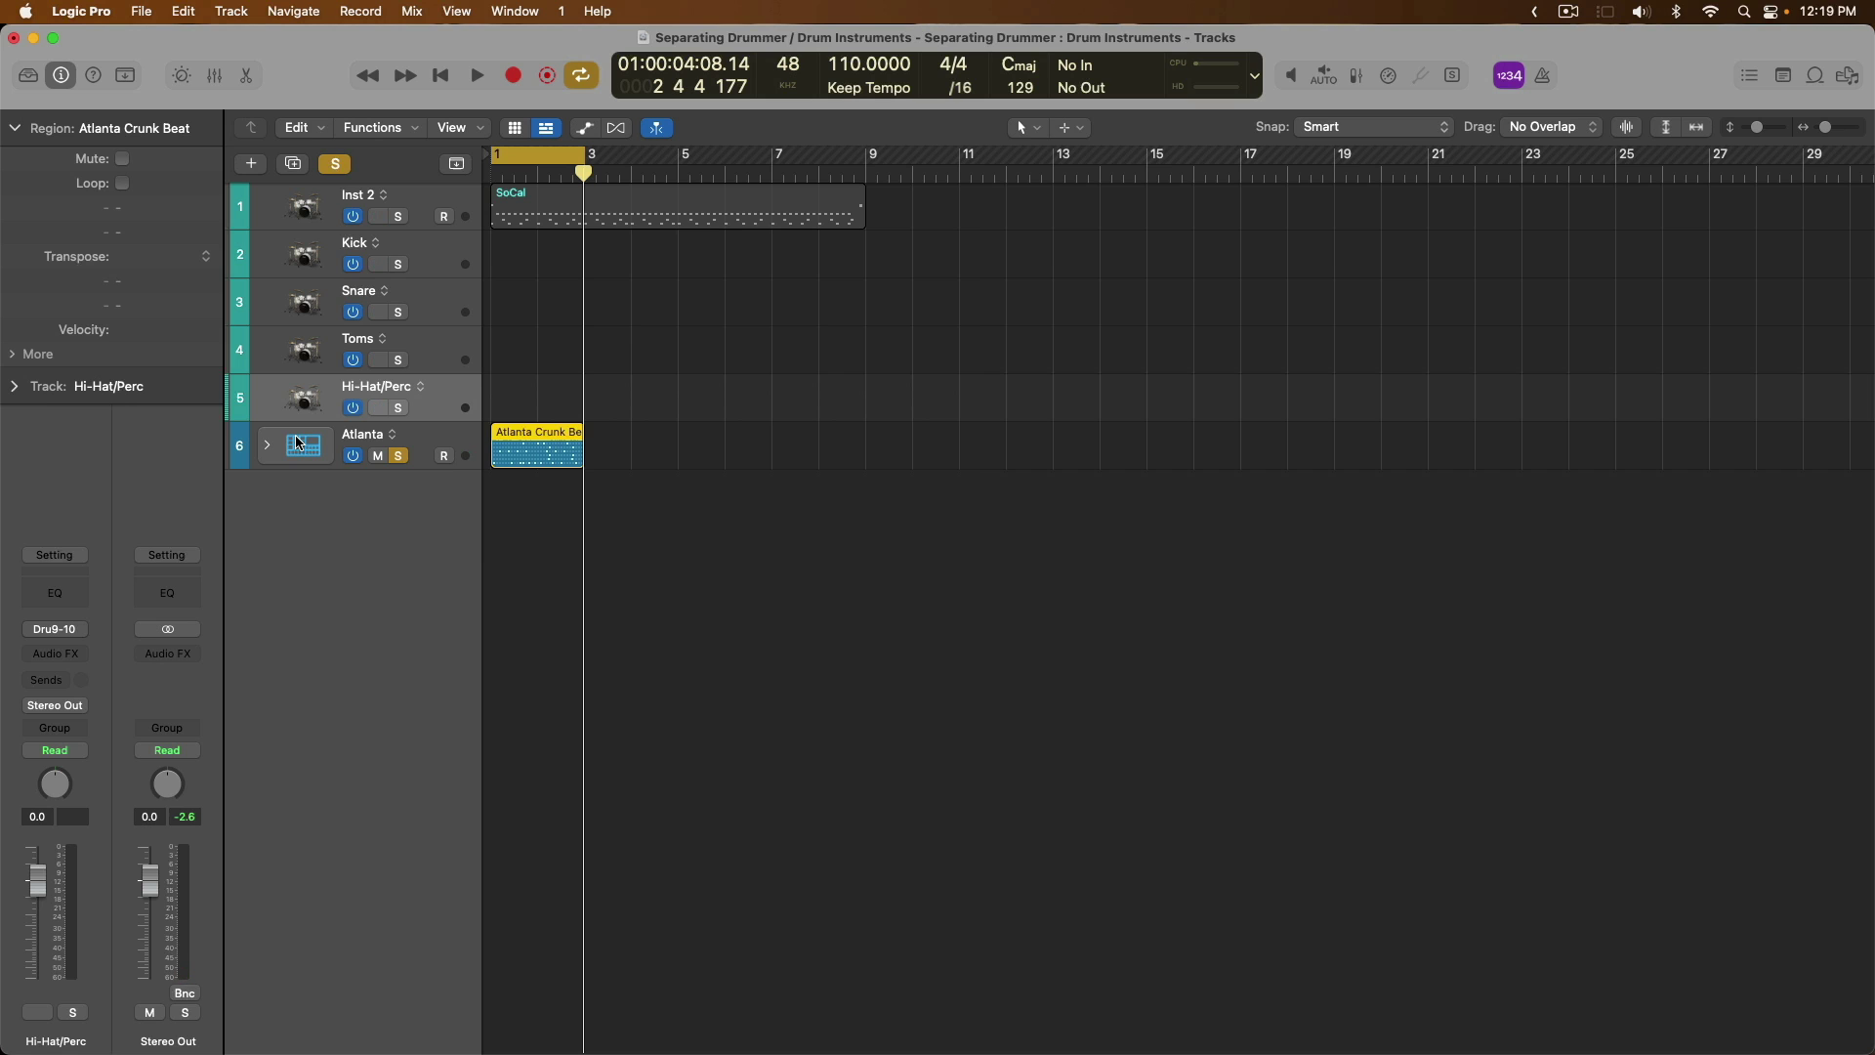
Expand the Atlanta stack to reveal its kit-piece tracks and play the project briefly.
{"action": "left_click", "coordinate": [269, 454]}
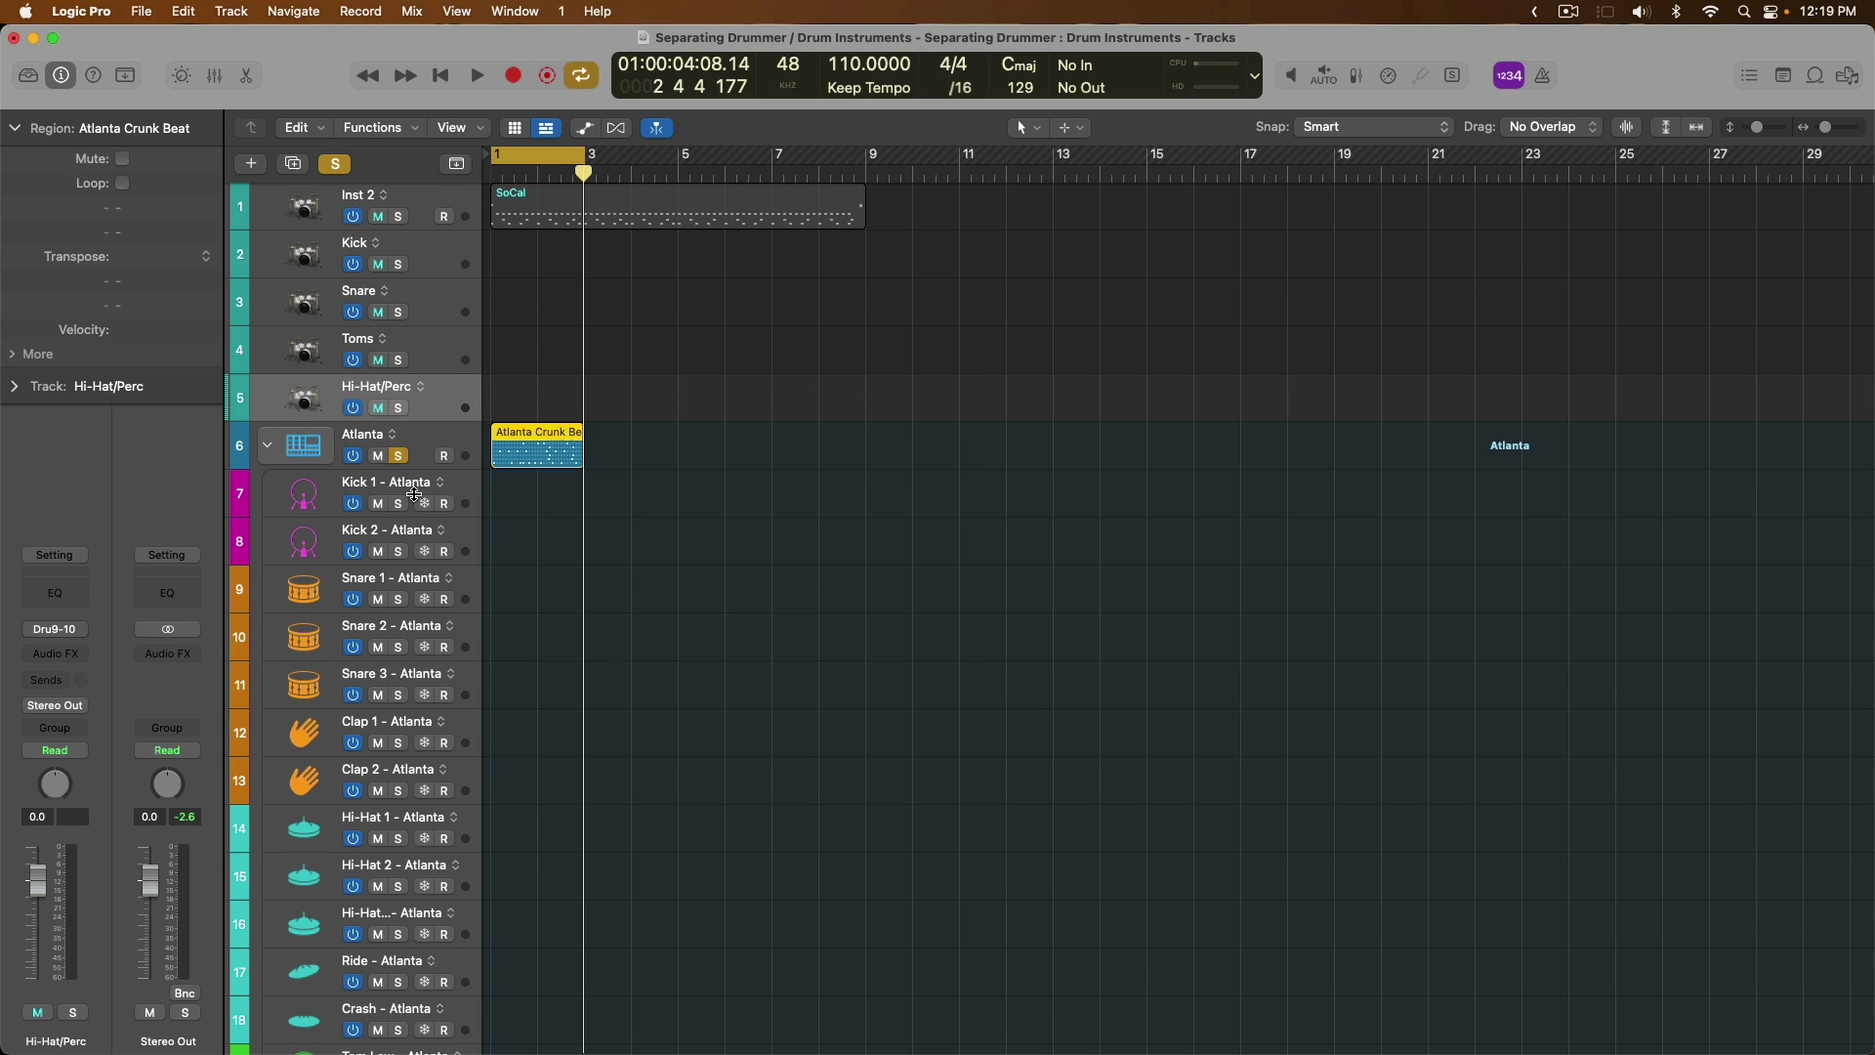
{"action": "scroll", "coordinate": [657, 553], "scroll_direction": "down", "scroll_amount": 2}
{"action": "scroll", "coordinate": [377, 476], "scroll_direction": "down", "scroll_amount": 10}
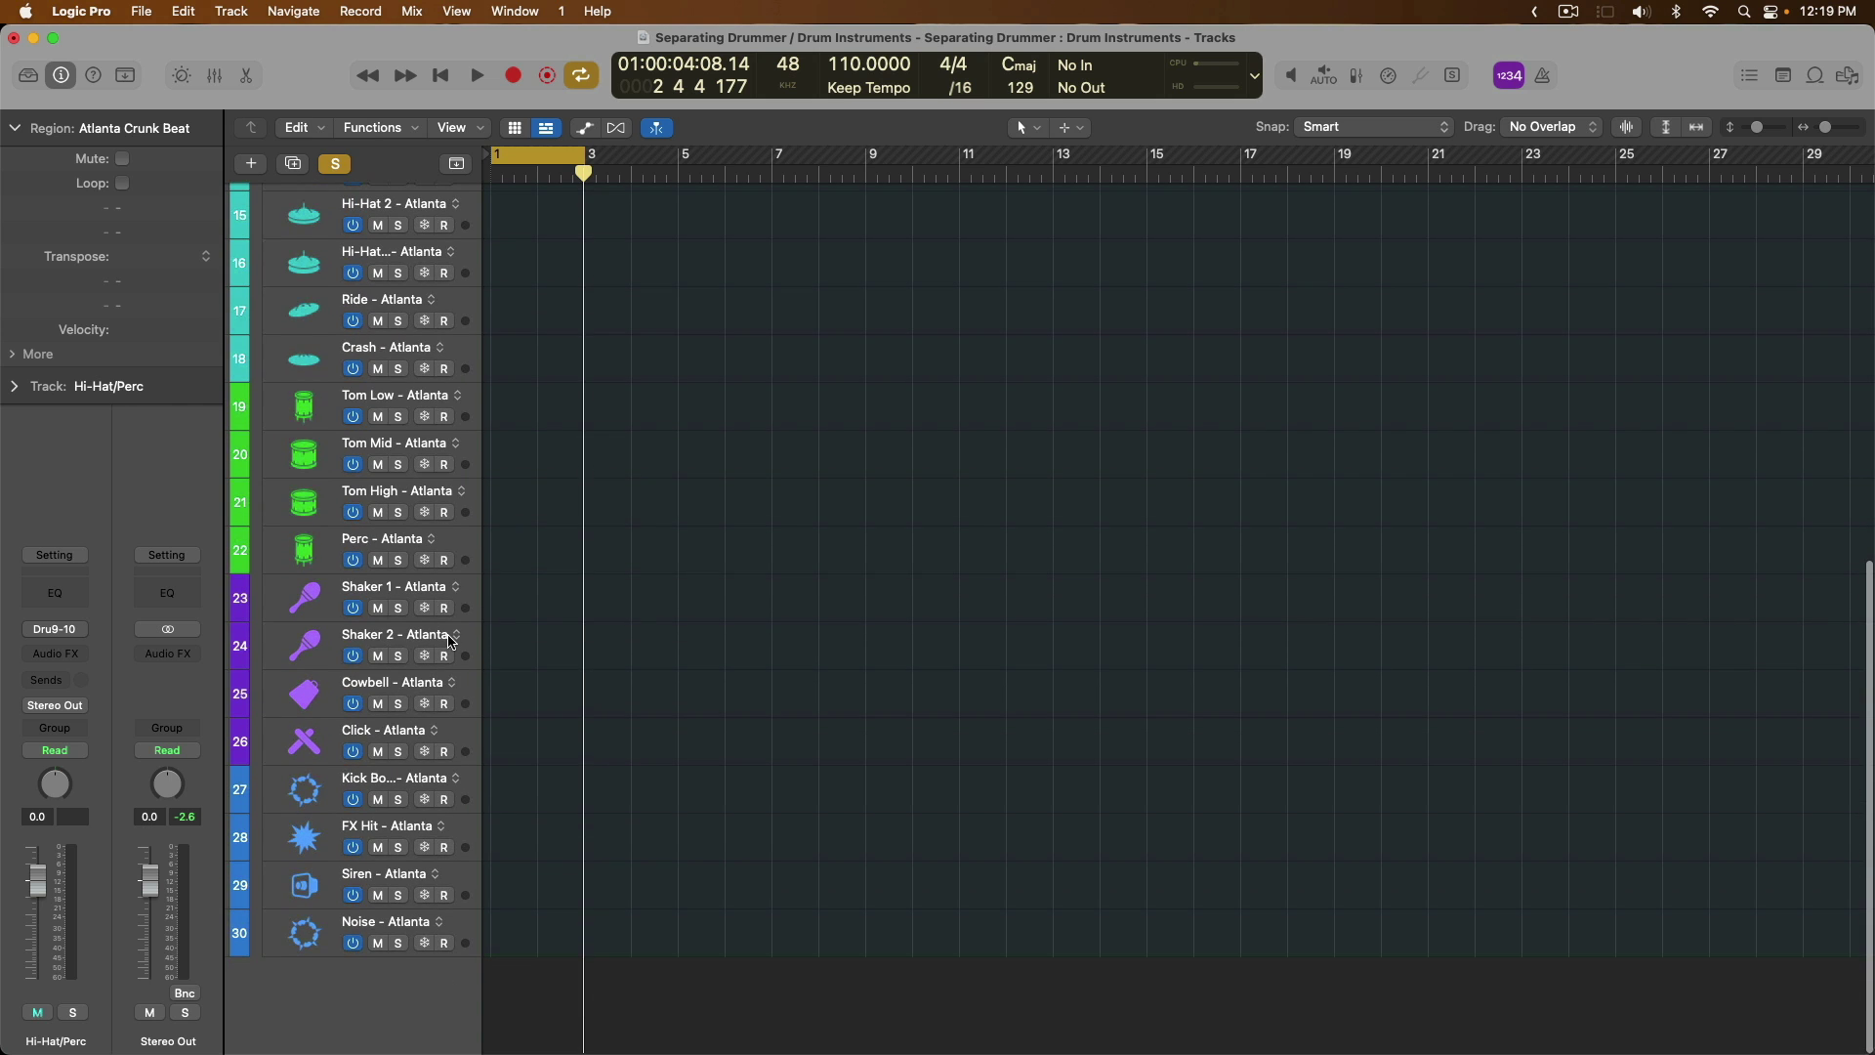
{"action": "key", "text": "x"}
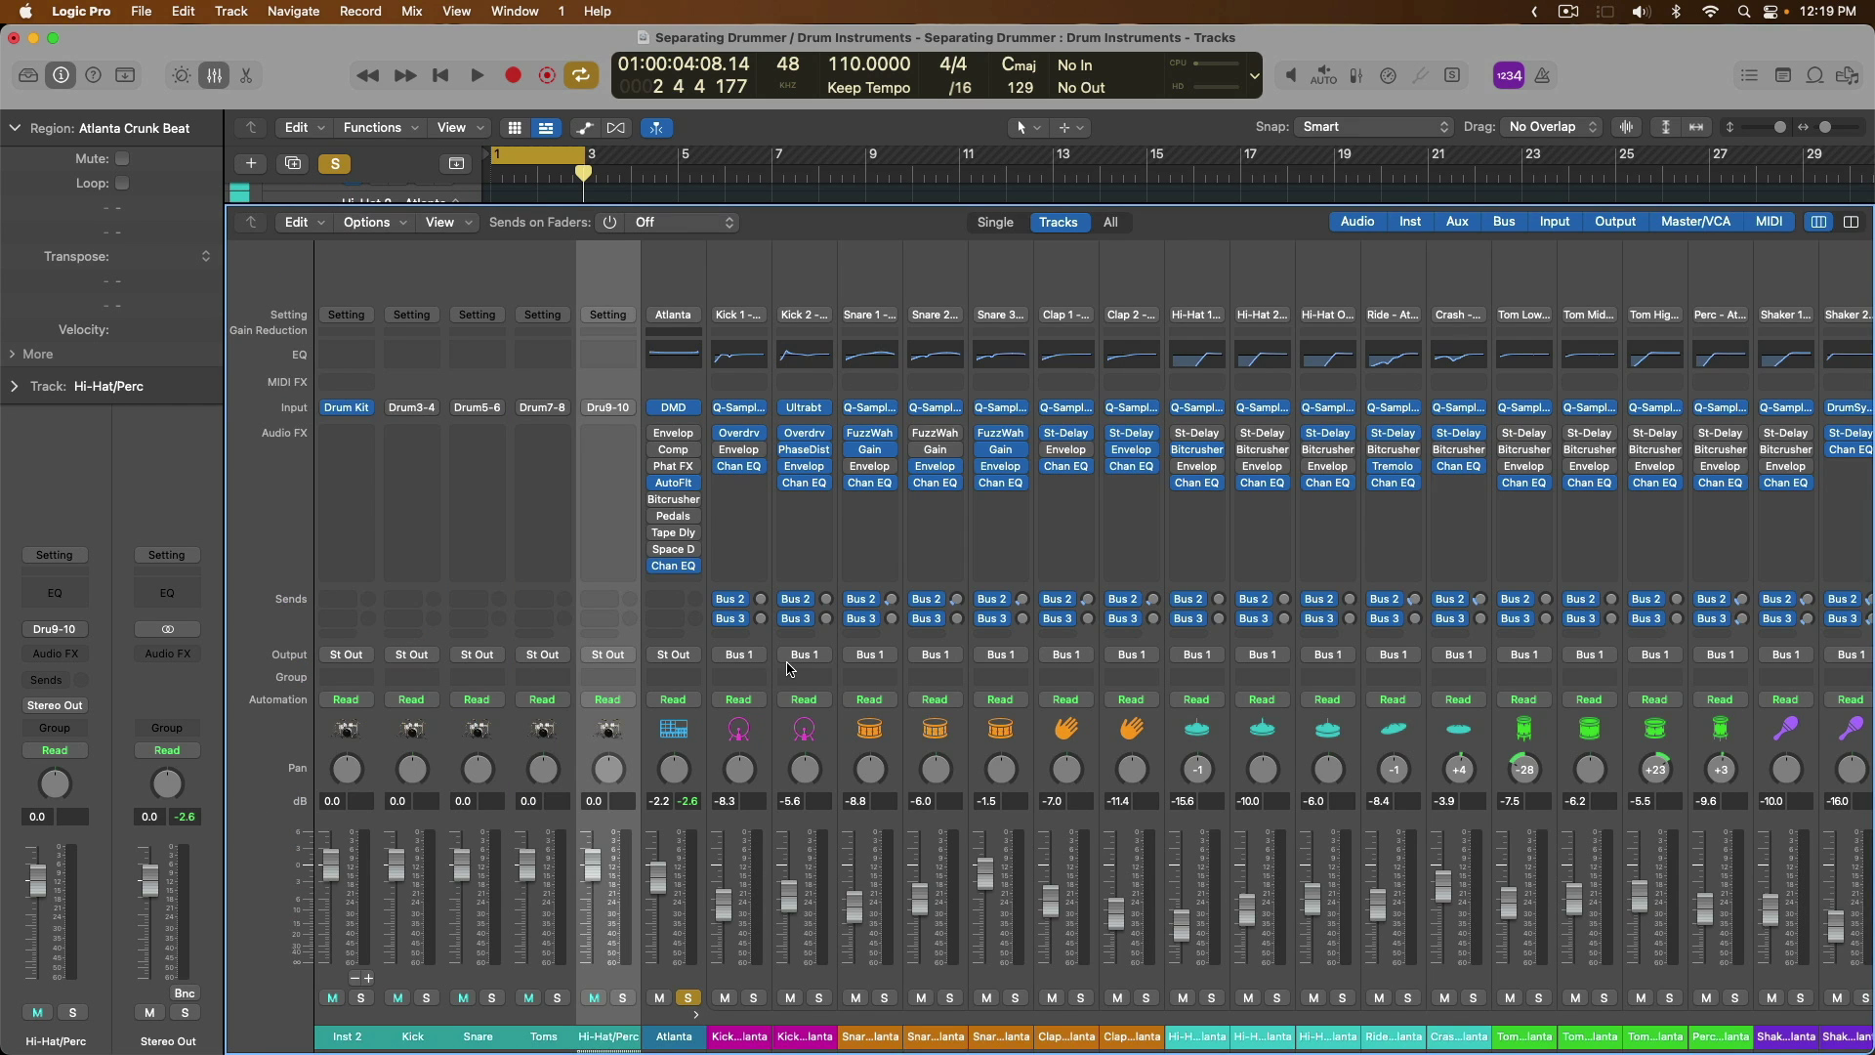
{"action": "scroll", "coordinate": [790, 668], "scroll_direction": "right", "scroll_amount": 5}
{"action": "key", "text": "space"}
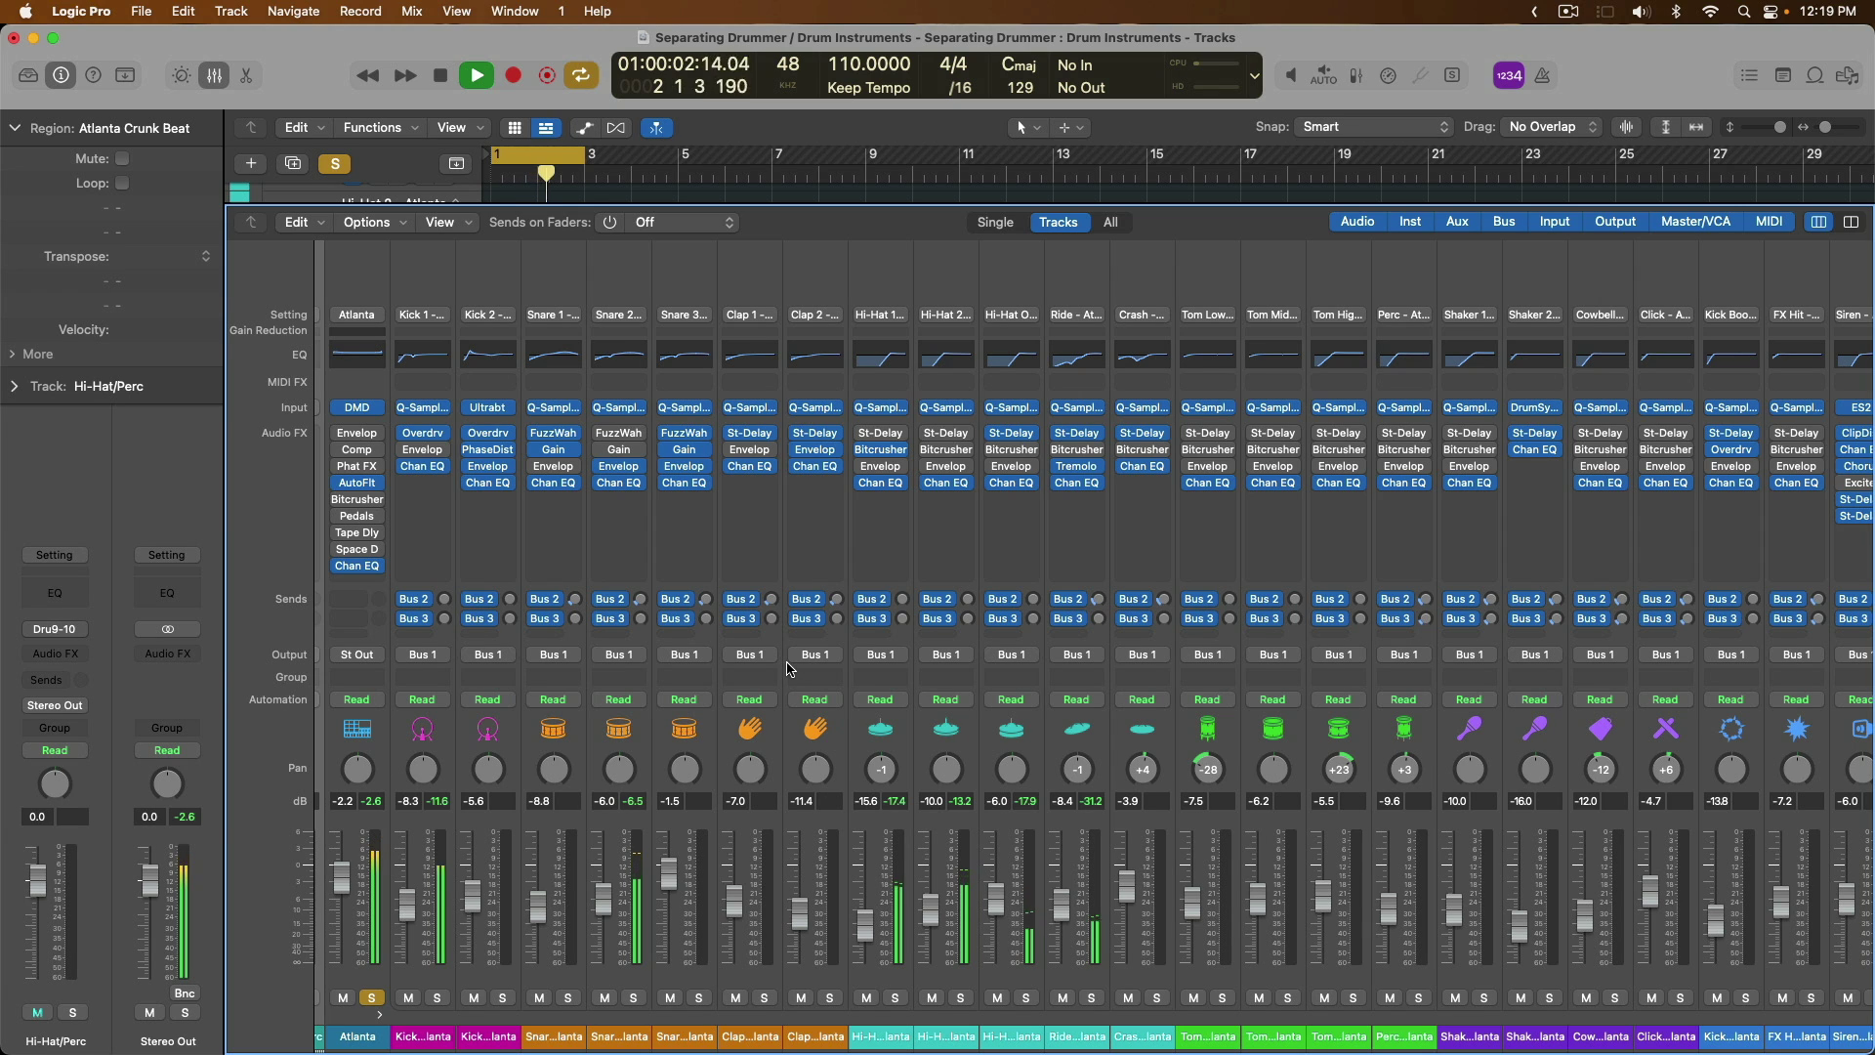
{"action": "key", "text": "x"}
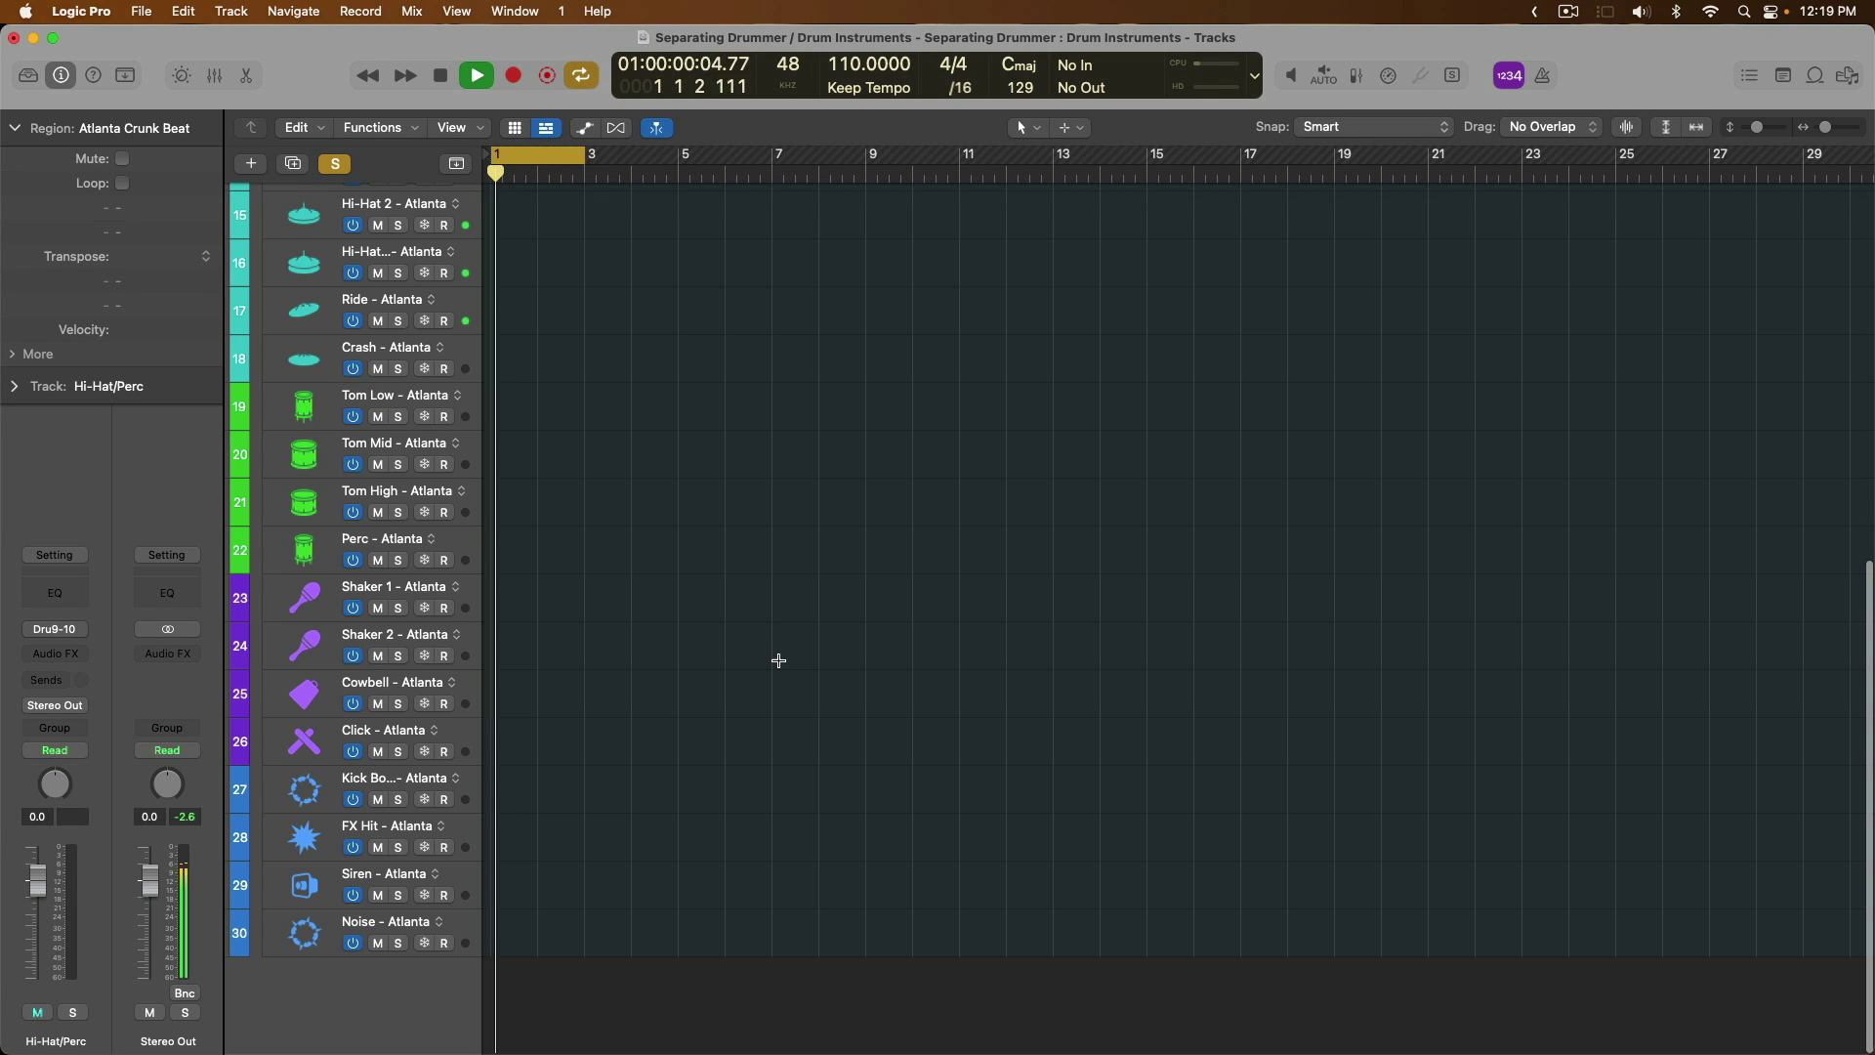
{"action": "key", "text": "space"}
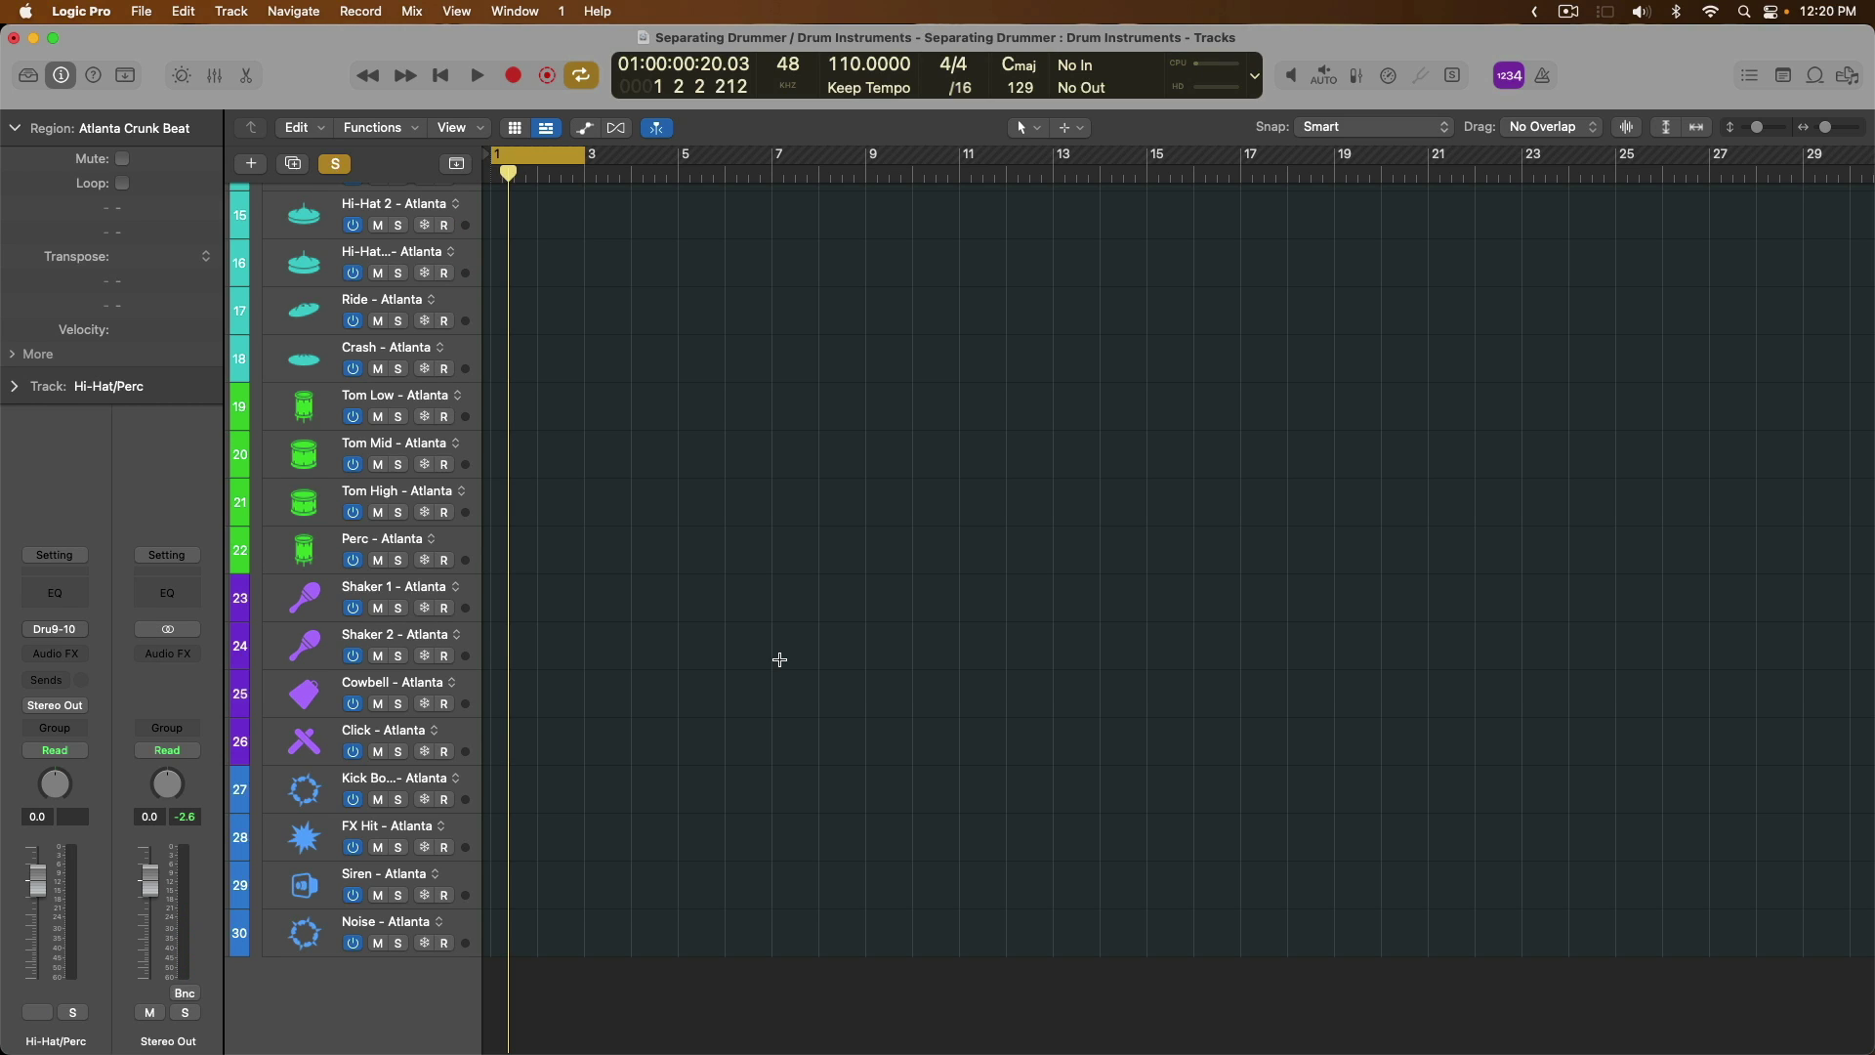
Audition Kick 1, Snare 2 and Hi-Hat 2 solo in turn, then unsolo and close the mixer.
{"action": "key", "text": "x"}
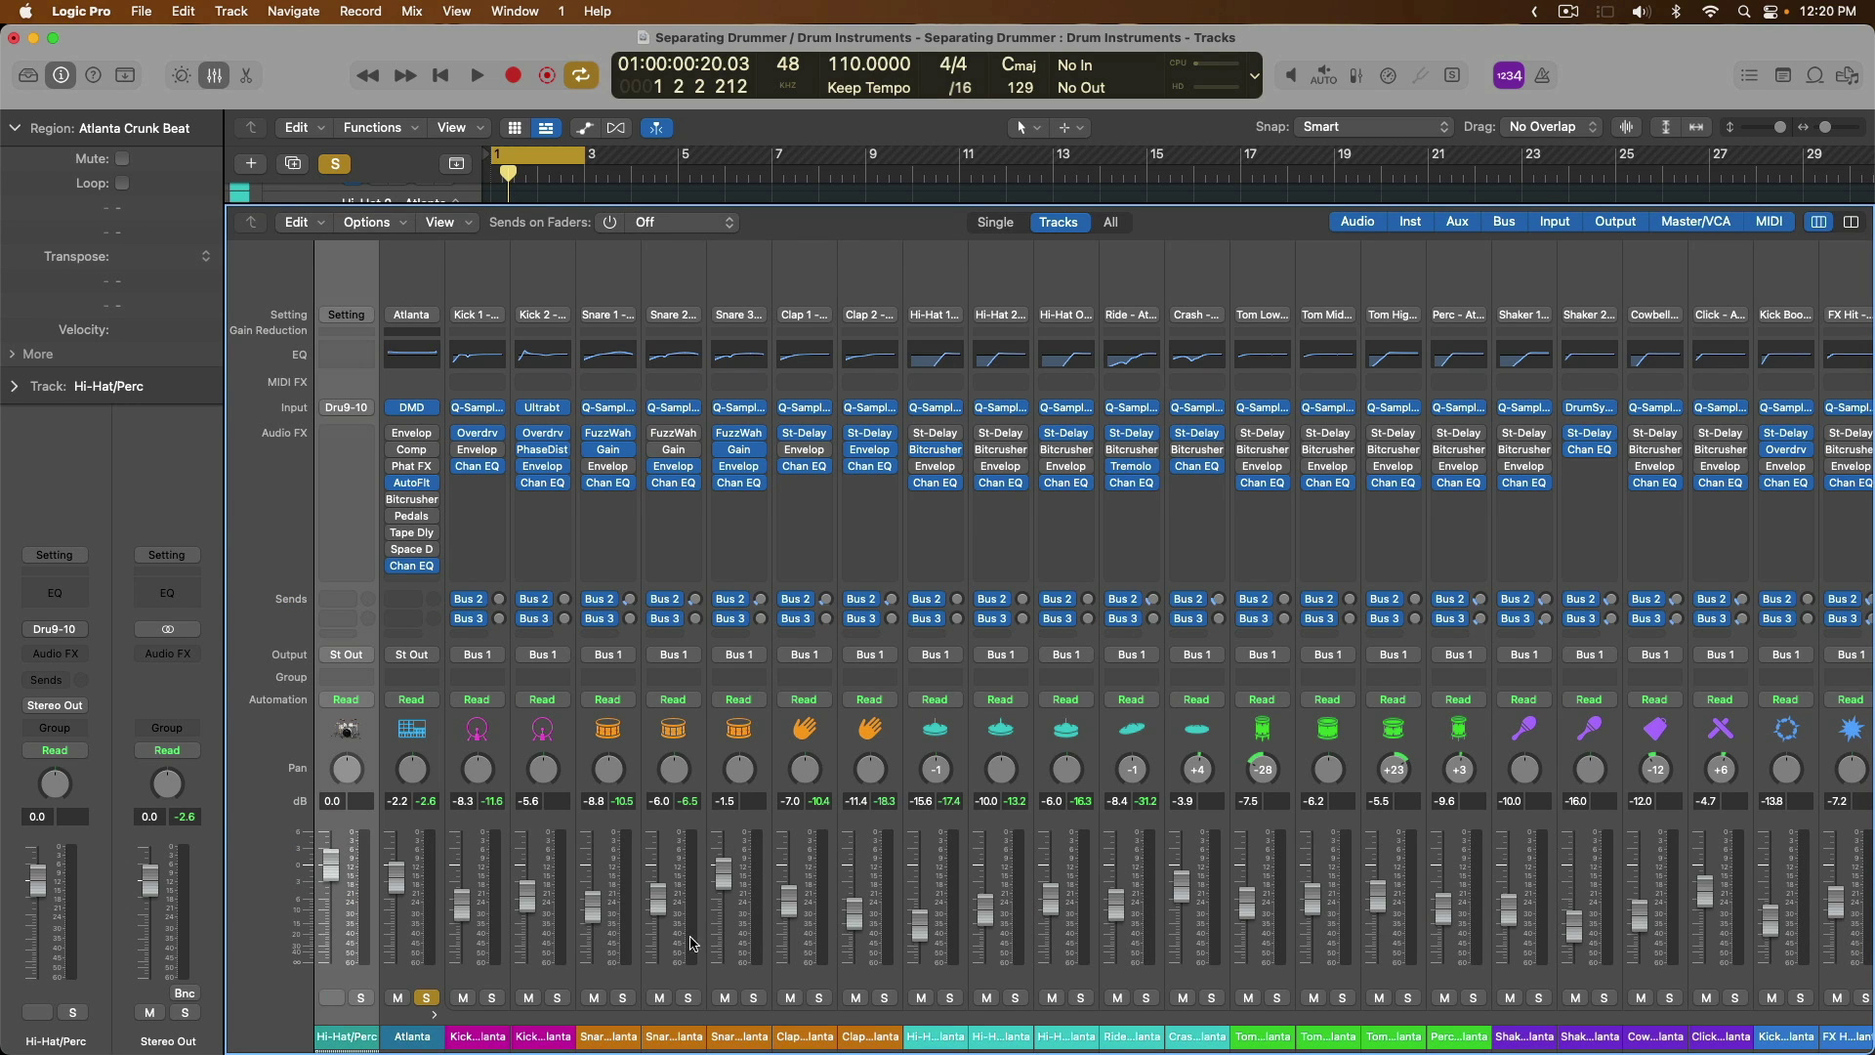
{"action": "key", "text": "space"}
{"action": "left_click", "coordinate": [492, 997]}
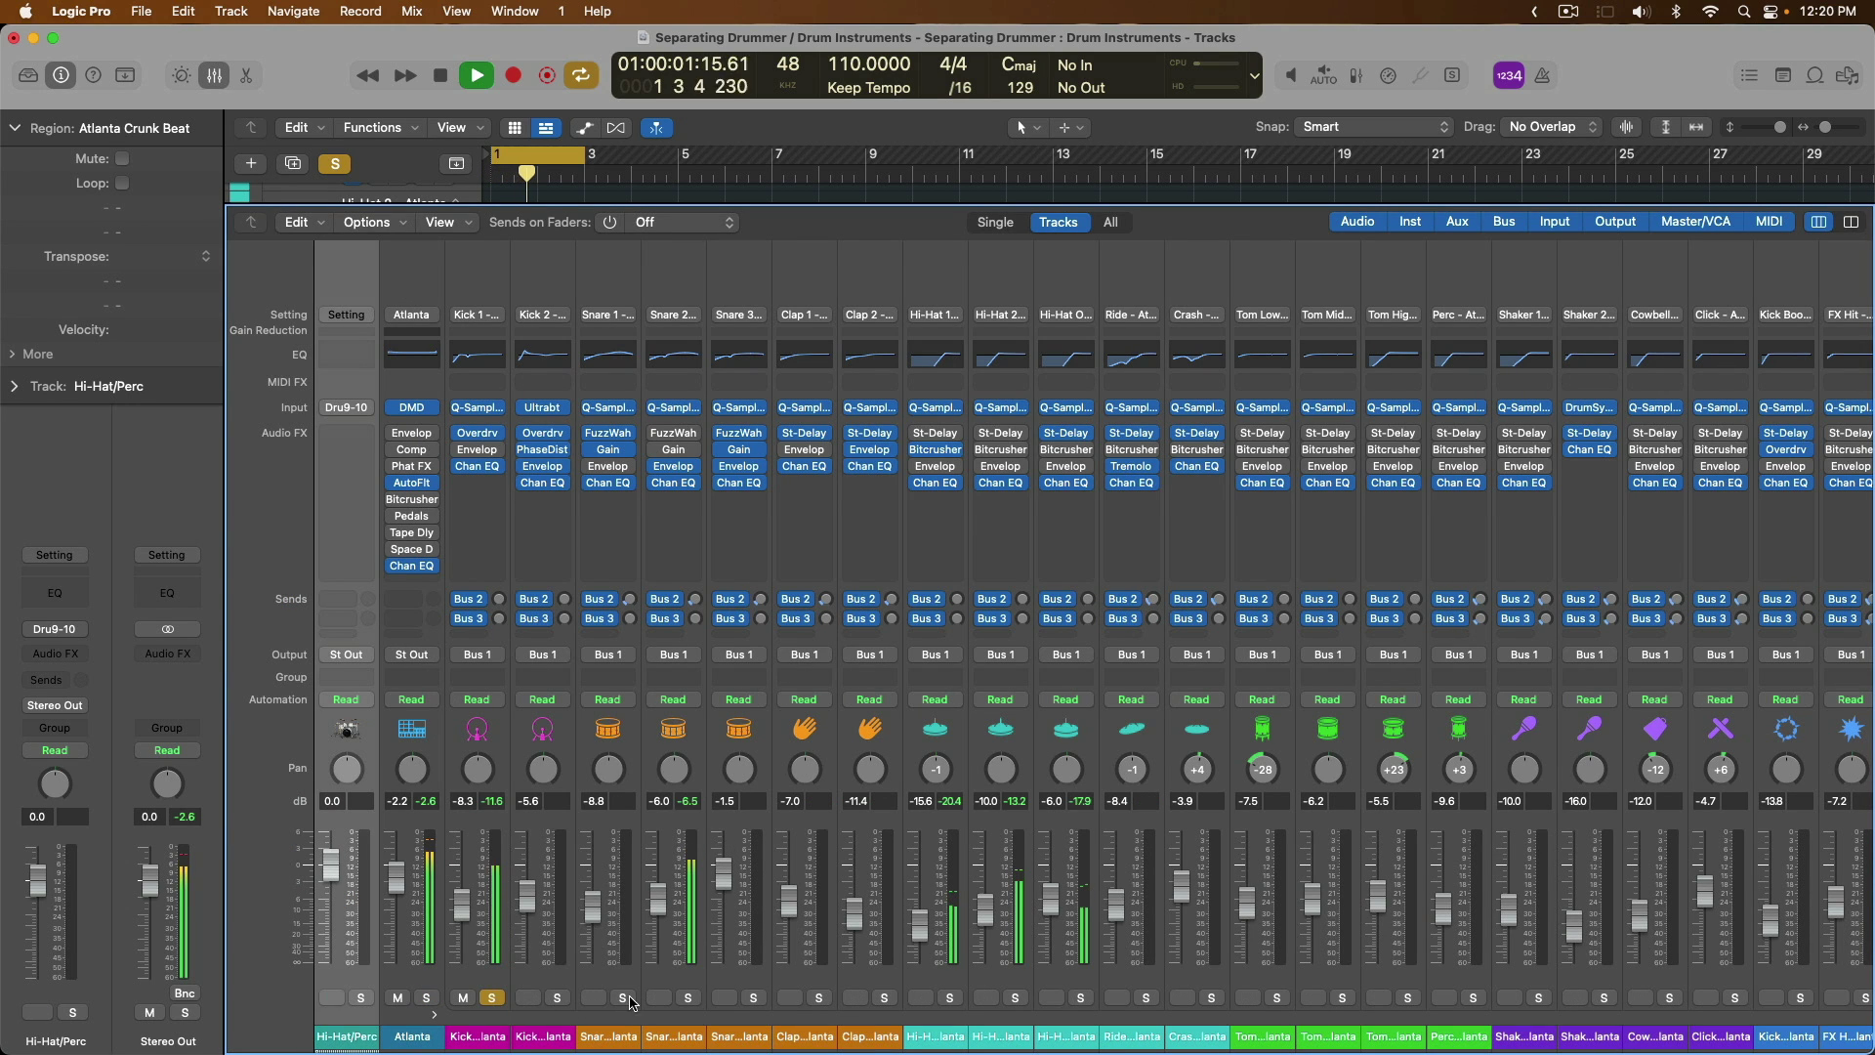
{"action": "left_click", "coordinate": [688, 997]}
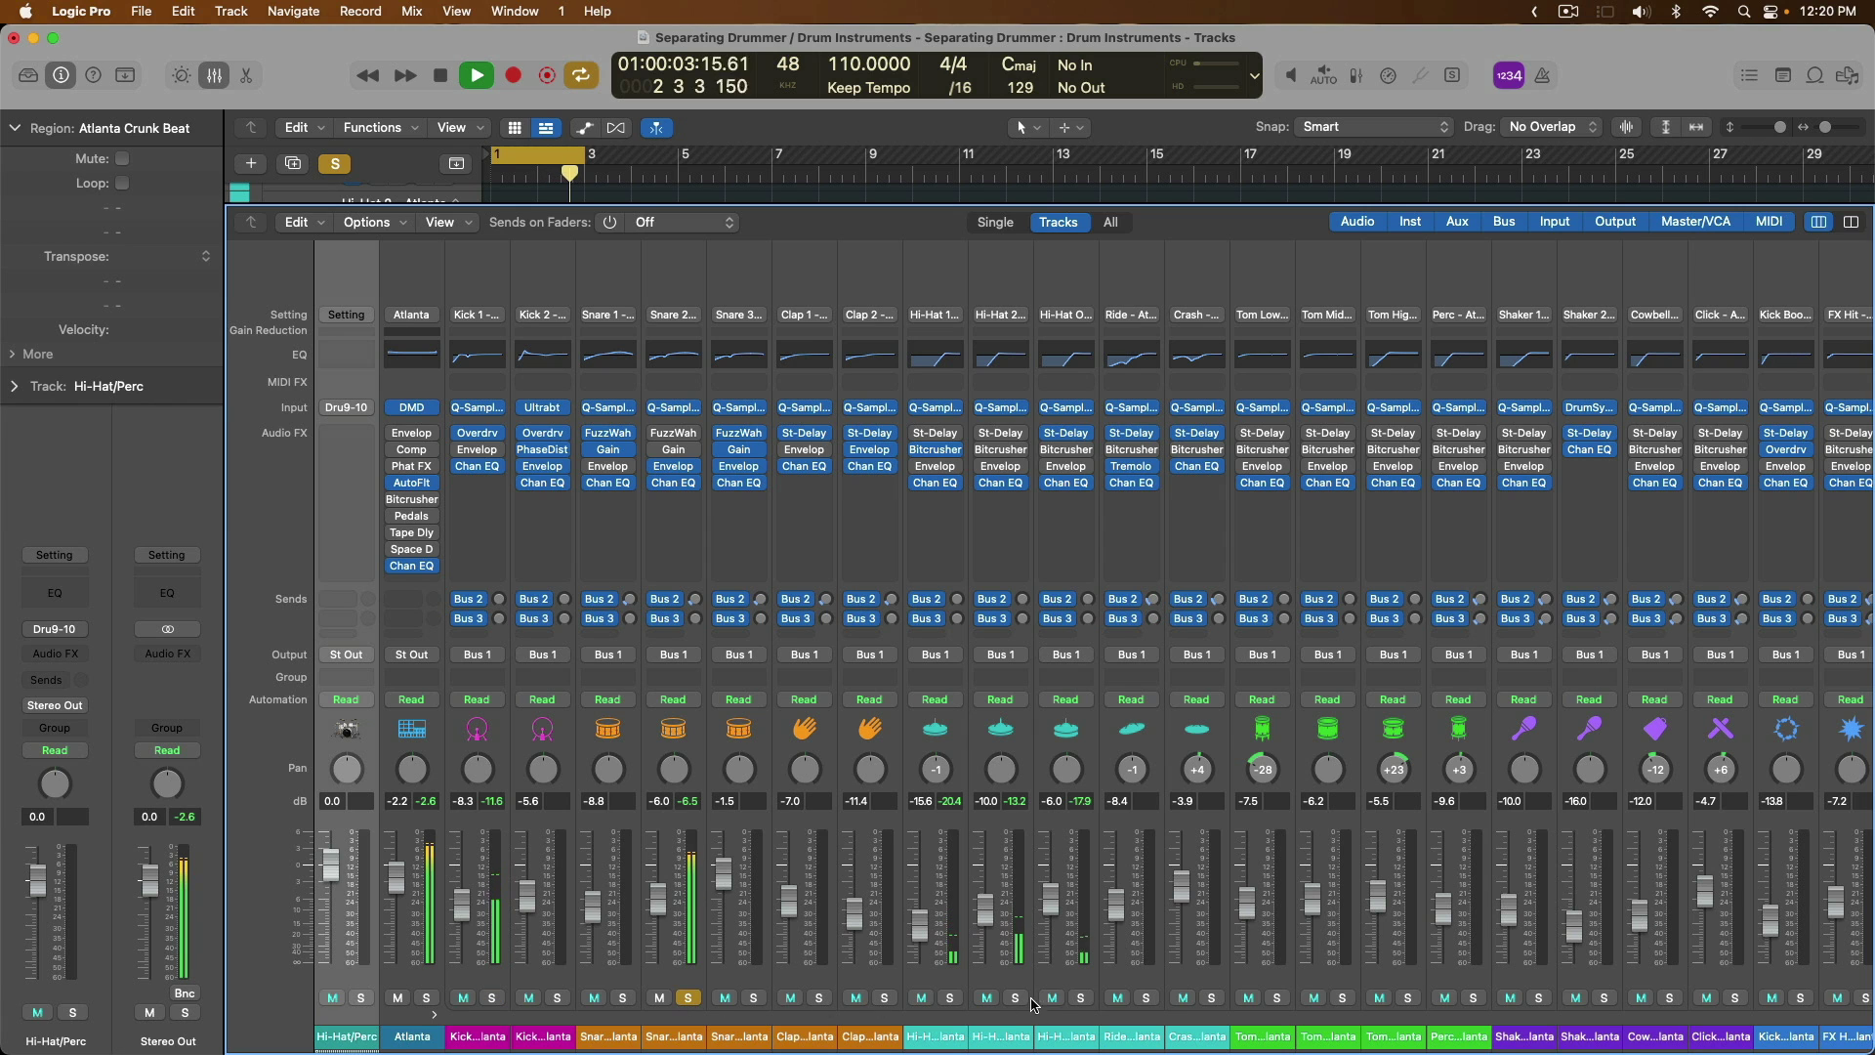
{"action": "left_click", "coordinate": [1014, 997]}
{"action": "key", "text": "space"}
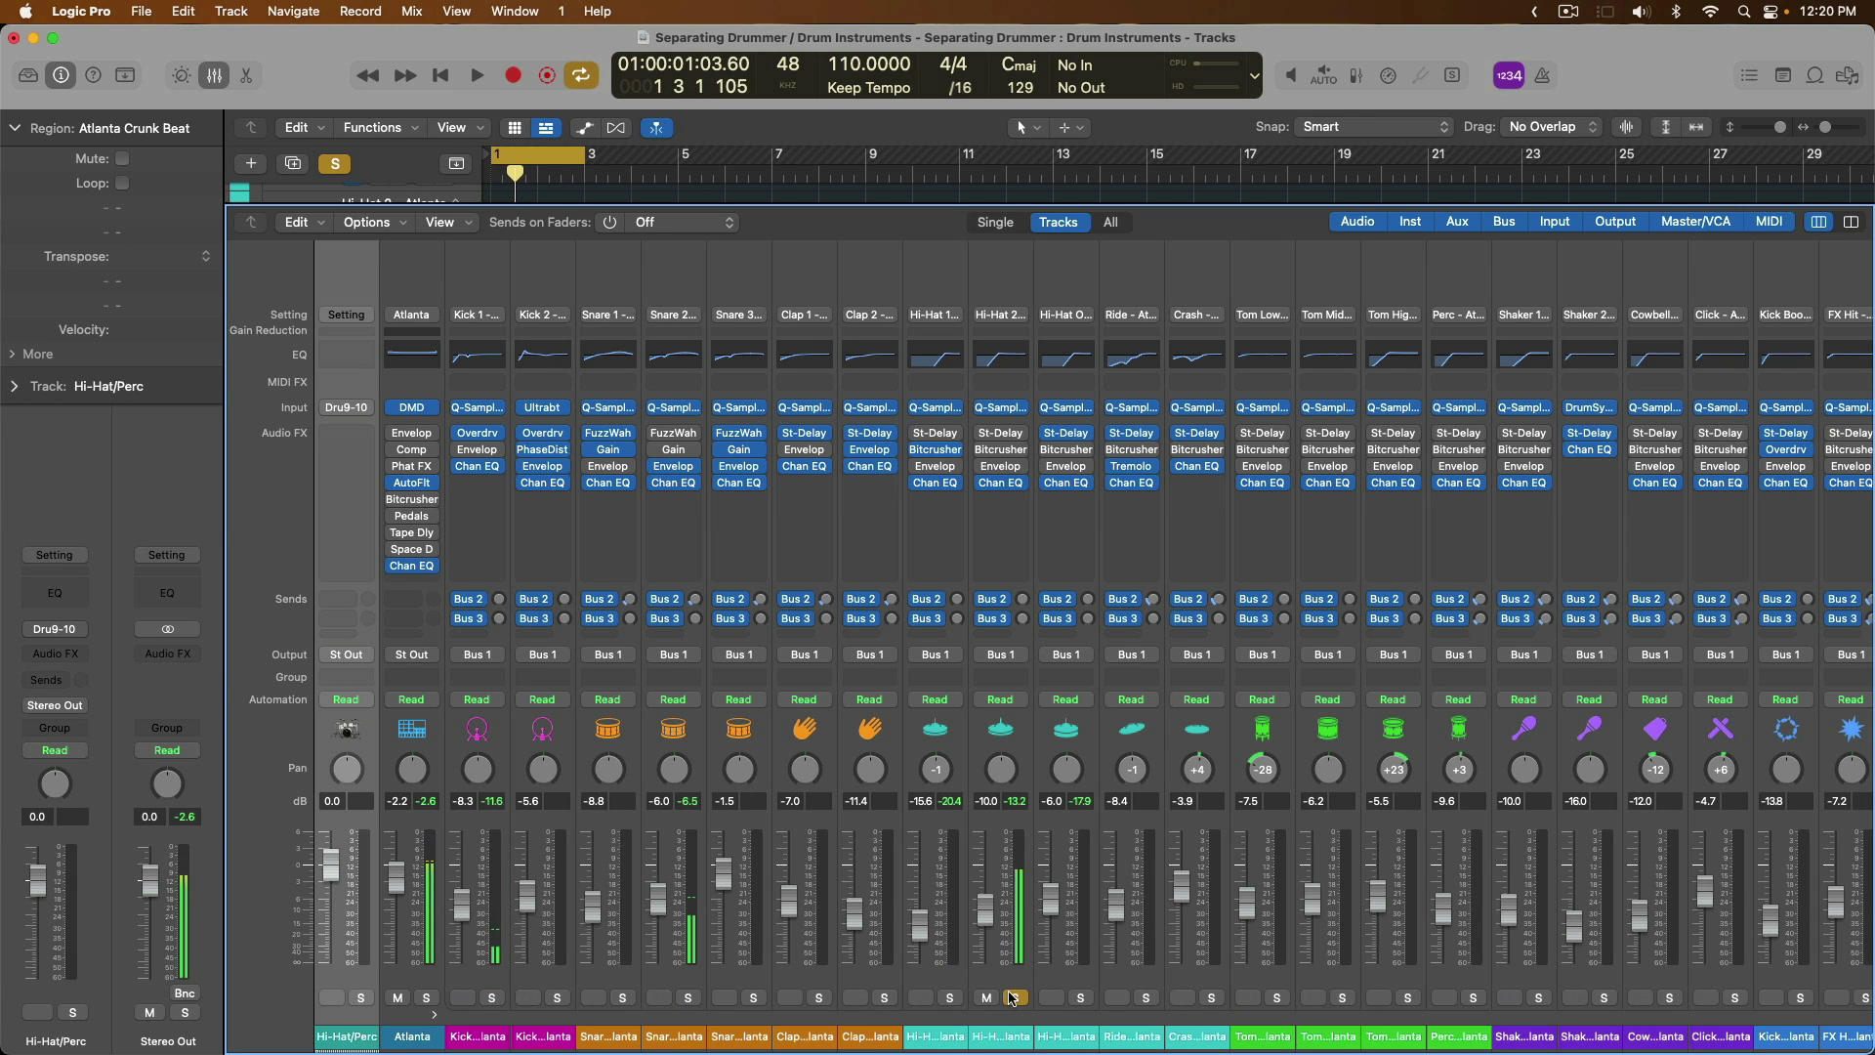
{"action": "left_click", "coordinate": [1014, 997]}
{"action": "key", "text": "x"}
Select the Atlanta stack and region, open the track audio export settings, then cancel.
{"action": "left_click", "coordinate": [316, 937]}
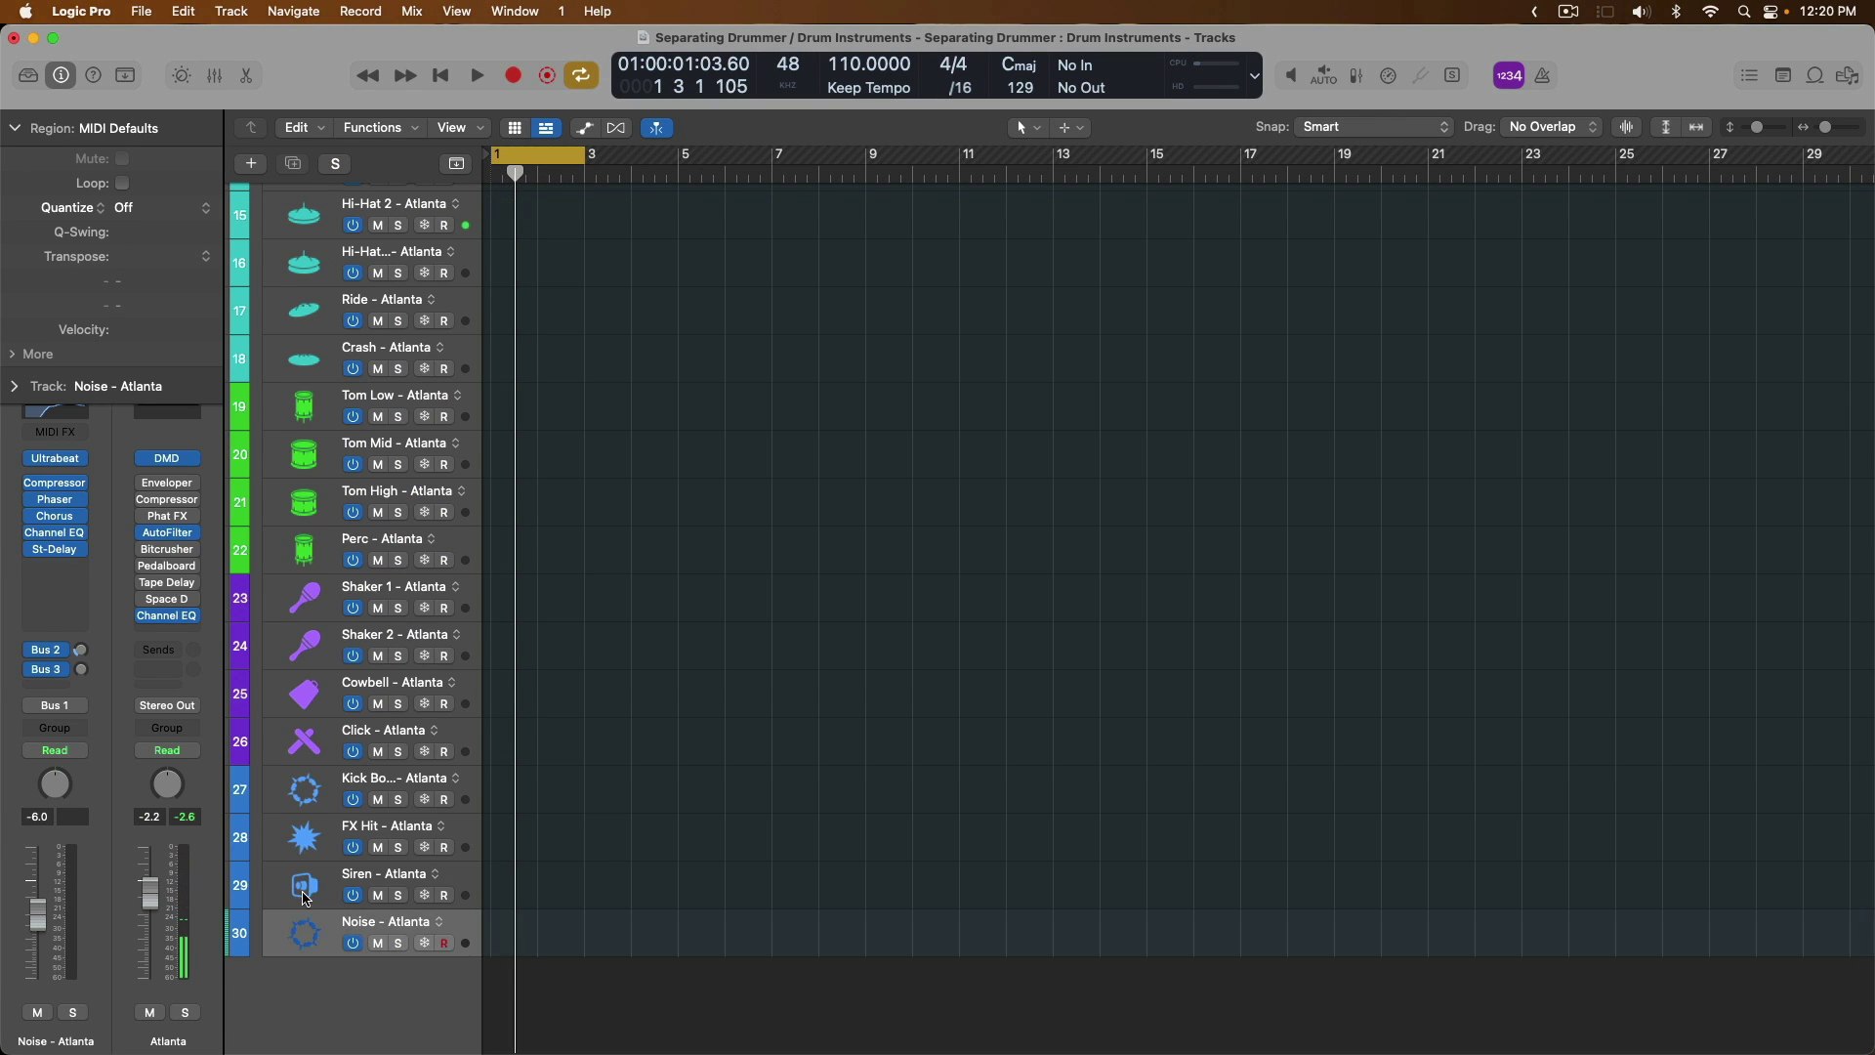
{"action": "scroll", "coordinate": [391, 586], "scroll_direction": "up", "scroll_amount": 10}
{"action": "left_click", "coordinate": [425, 414]}
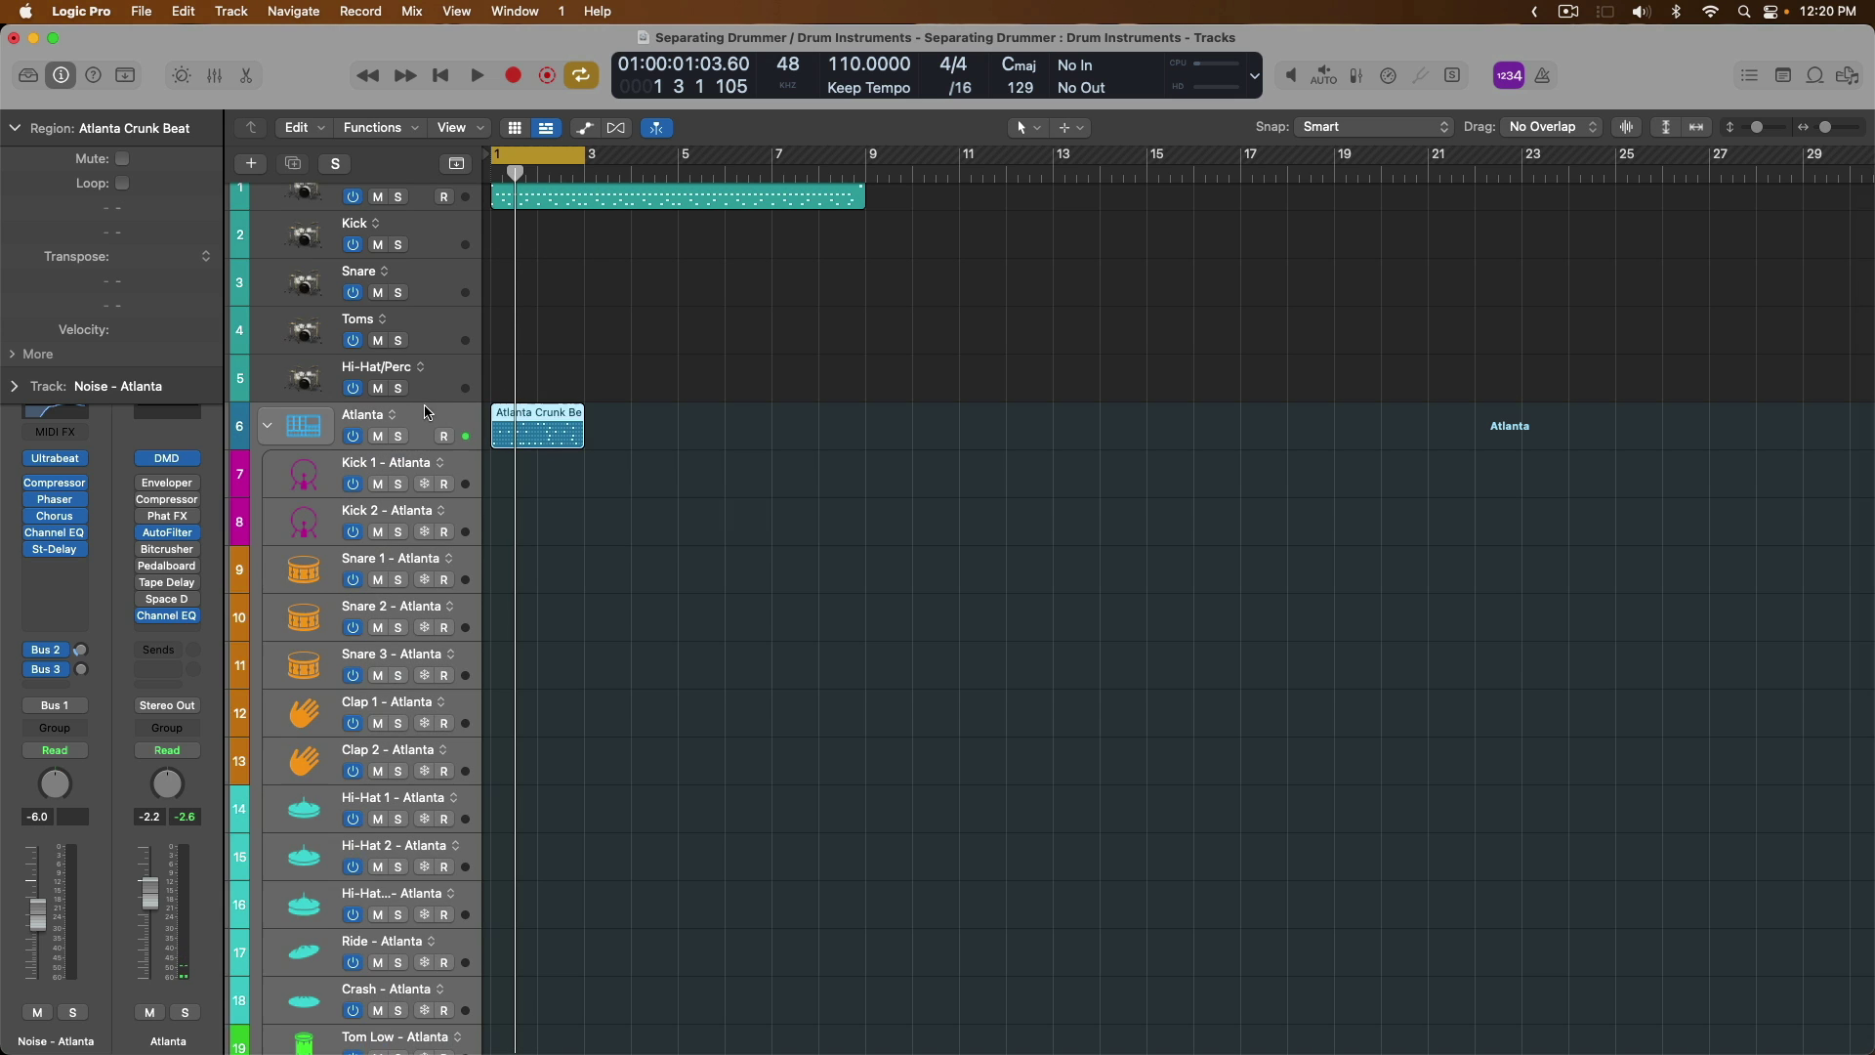
{"action": "left_click", "coordinate": [147, 11]}
{"action": "mouse_move", "coordinate": [173, 482]}
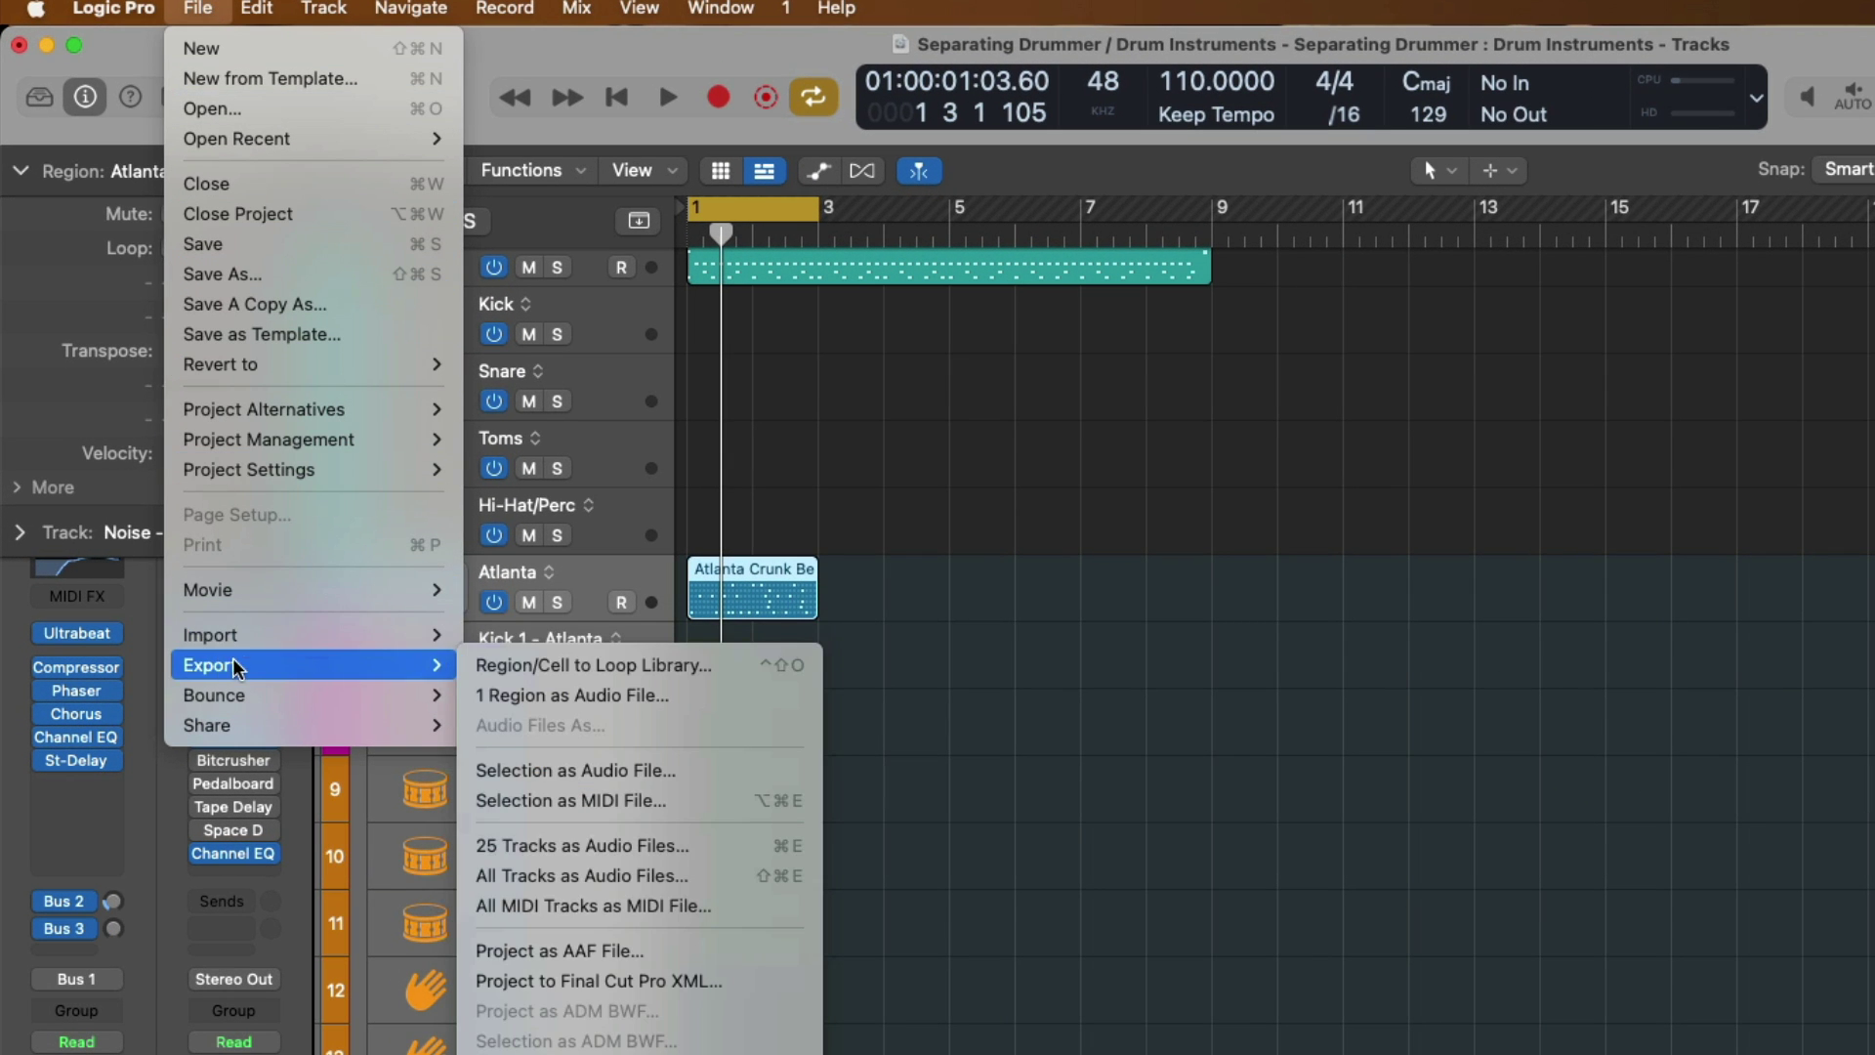
{"action": "left_click", "coordinate": [507, 848]}
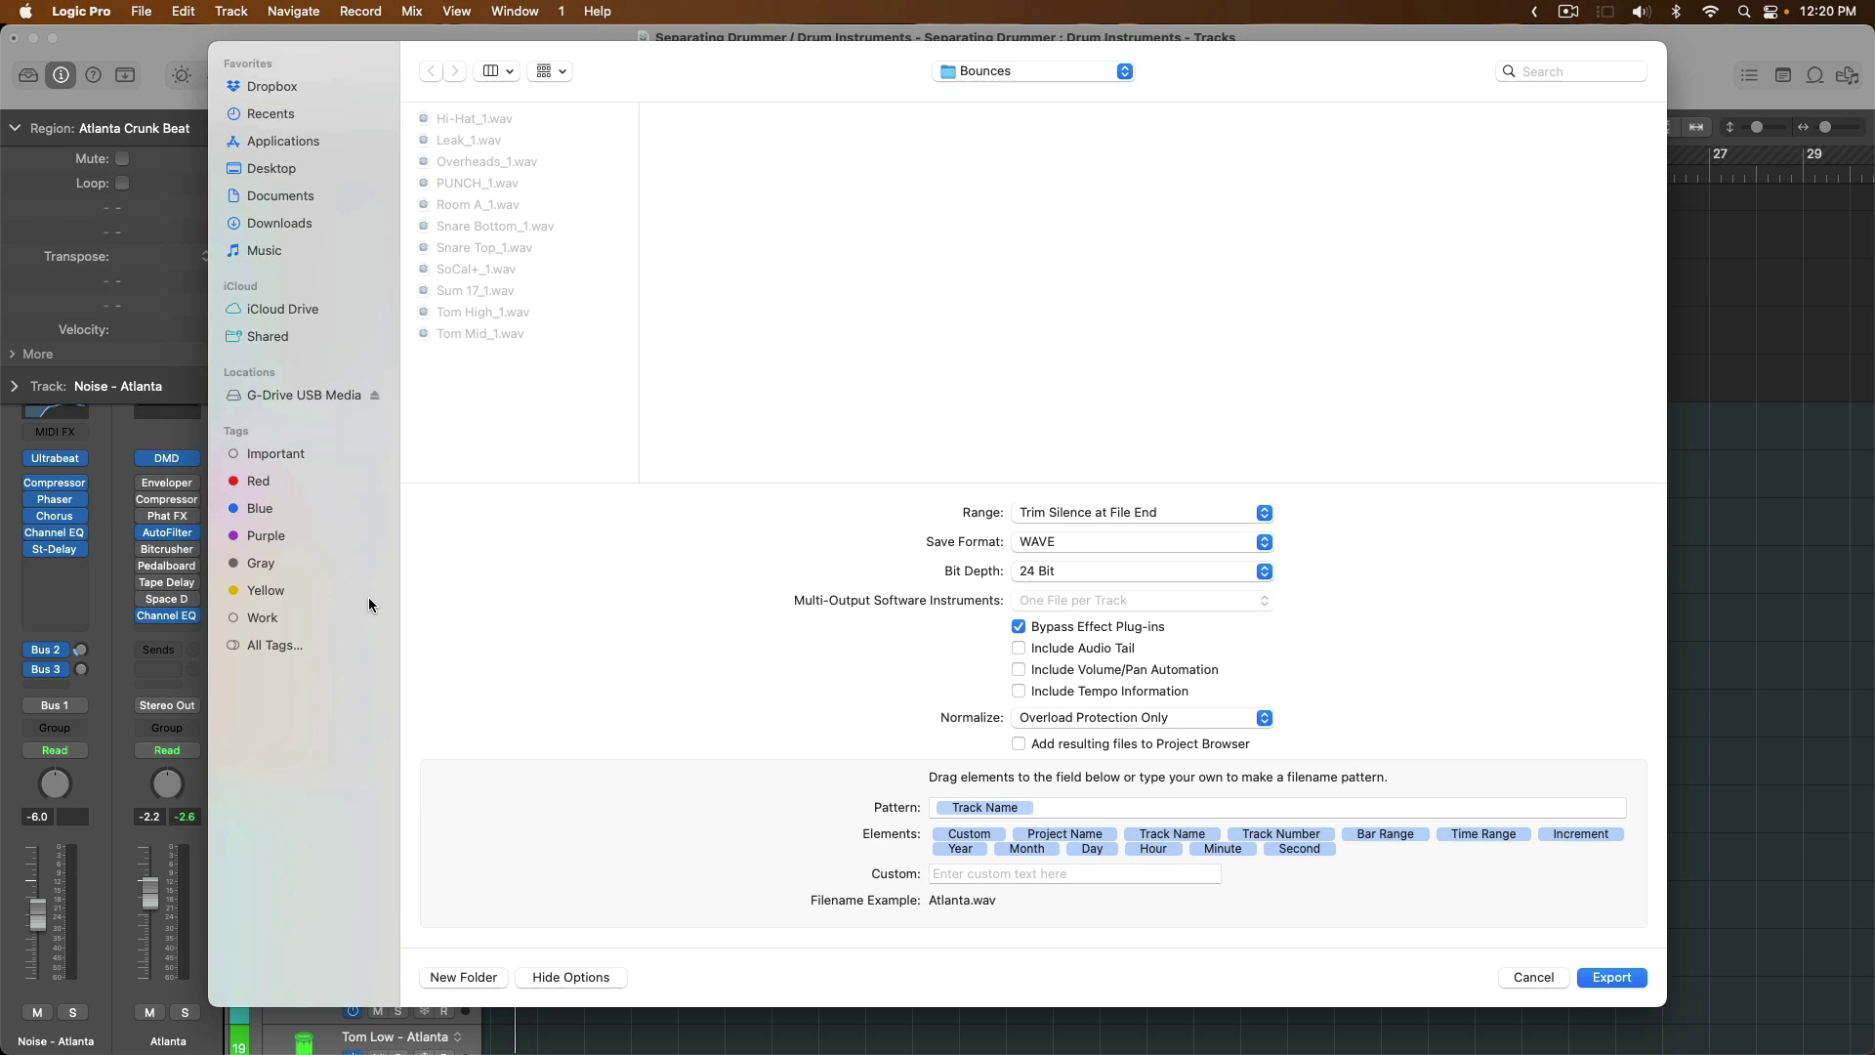
{"action": "key", "text": "Escape"}
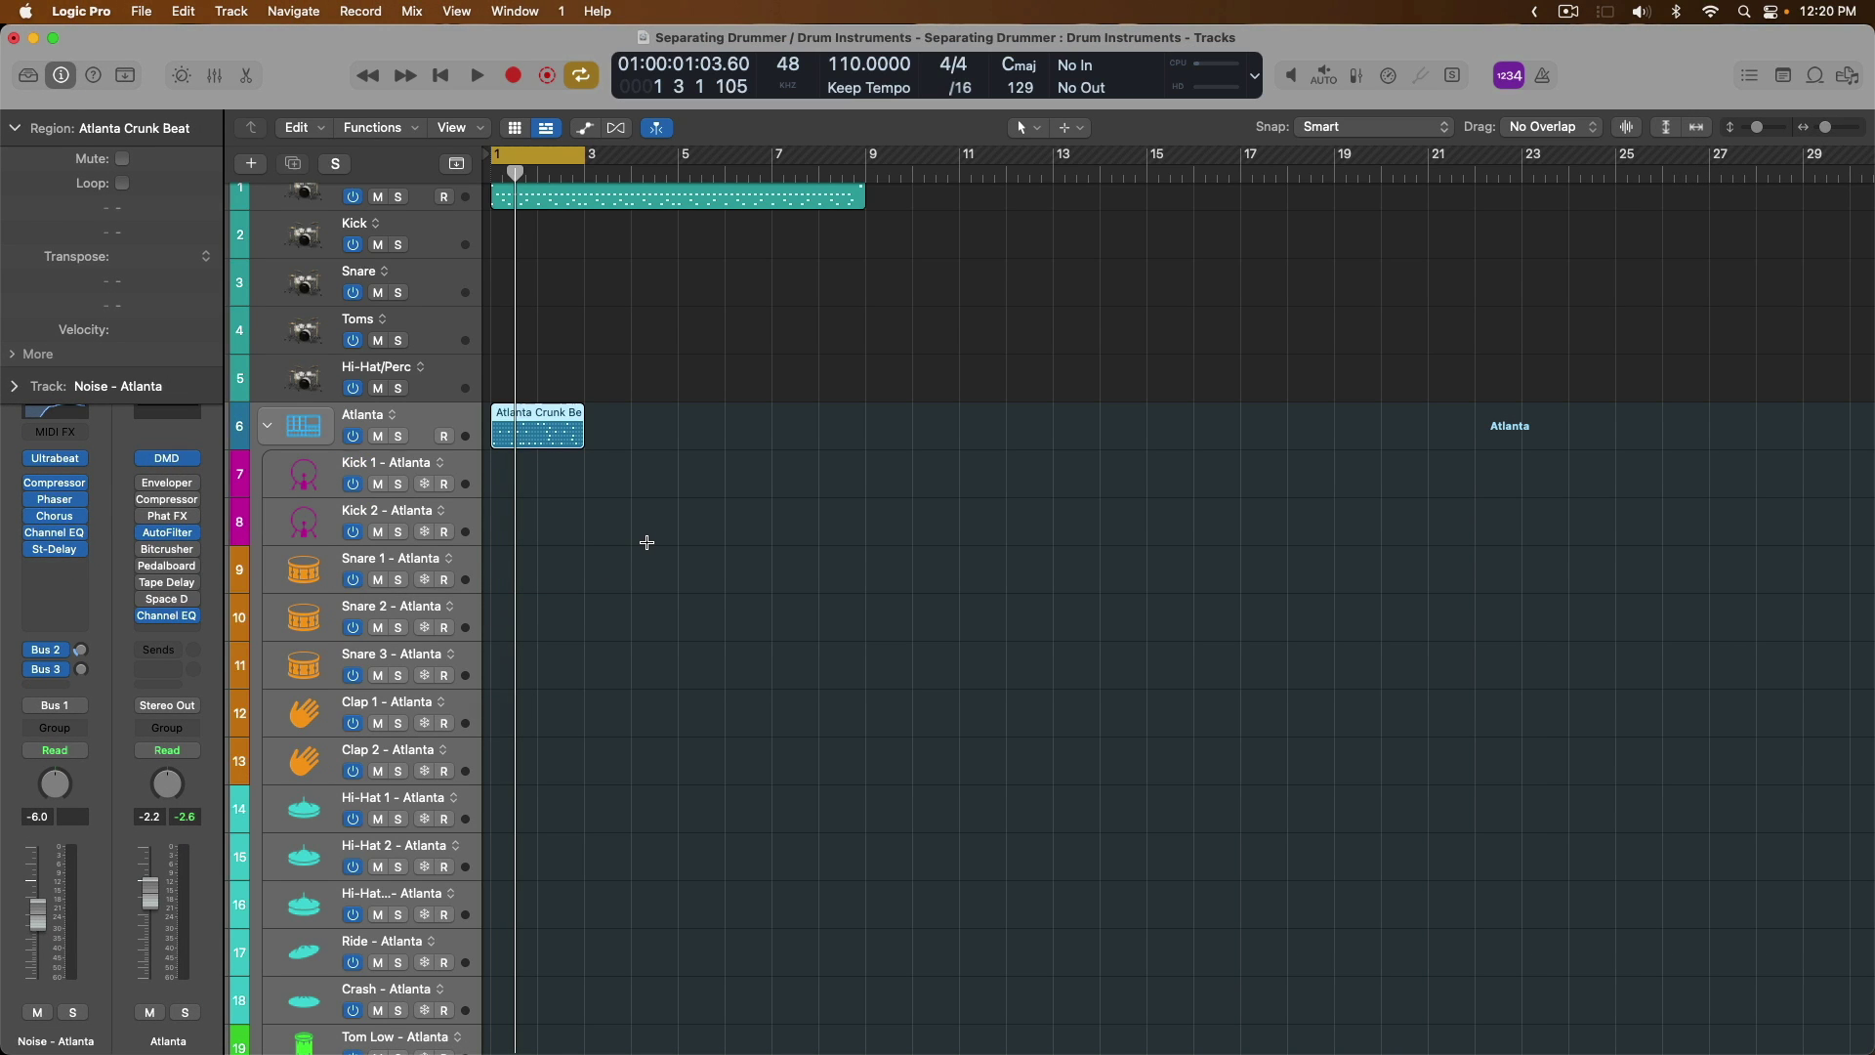
Zoom in on the Atlanta Crunk Beat region and inspect the Kick 1 and Snare 1–3 tracks.
{"action": "left_click", "coordinate": [636, 423]}
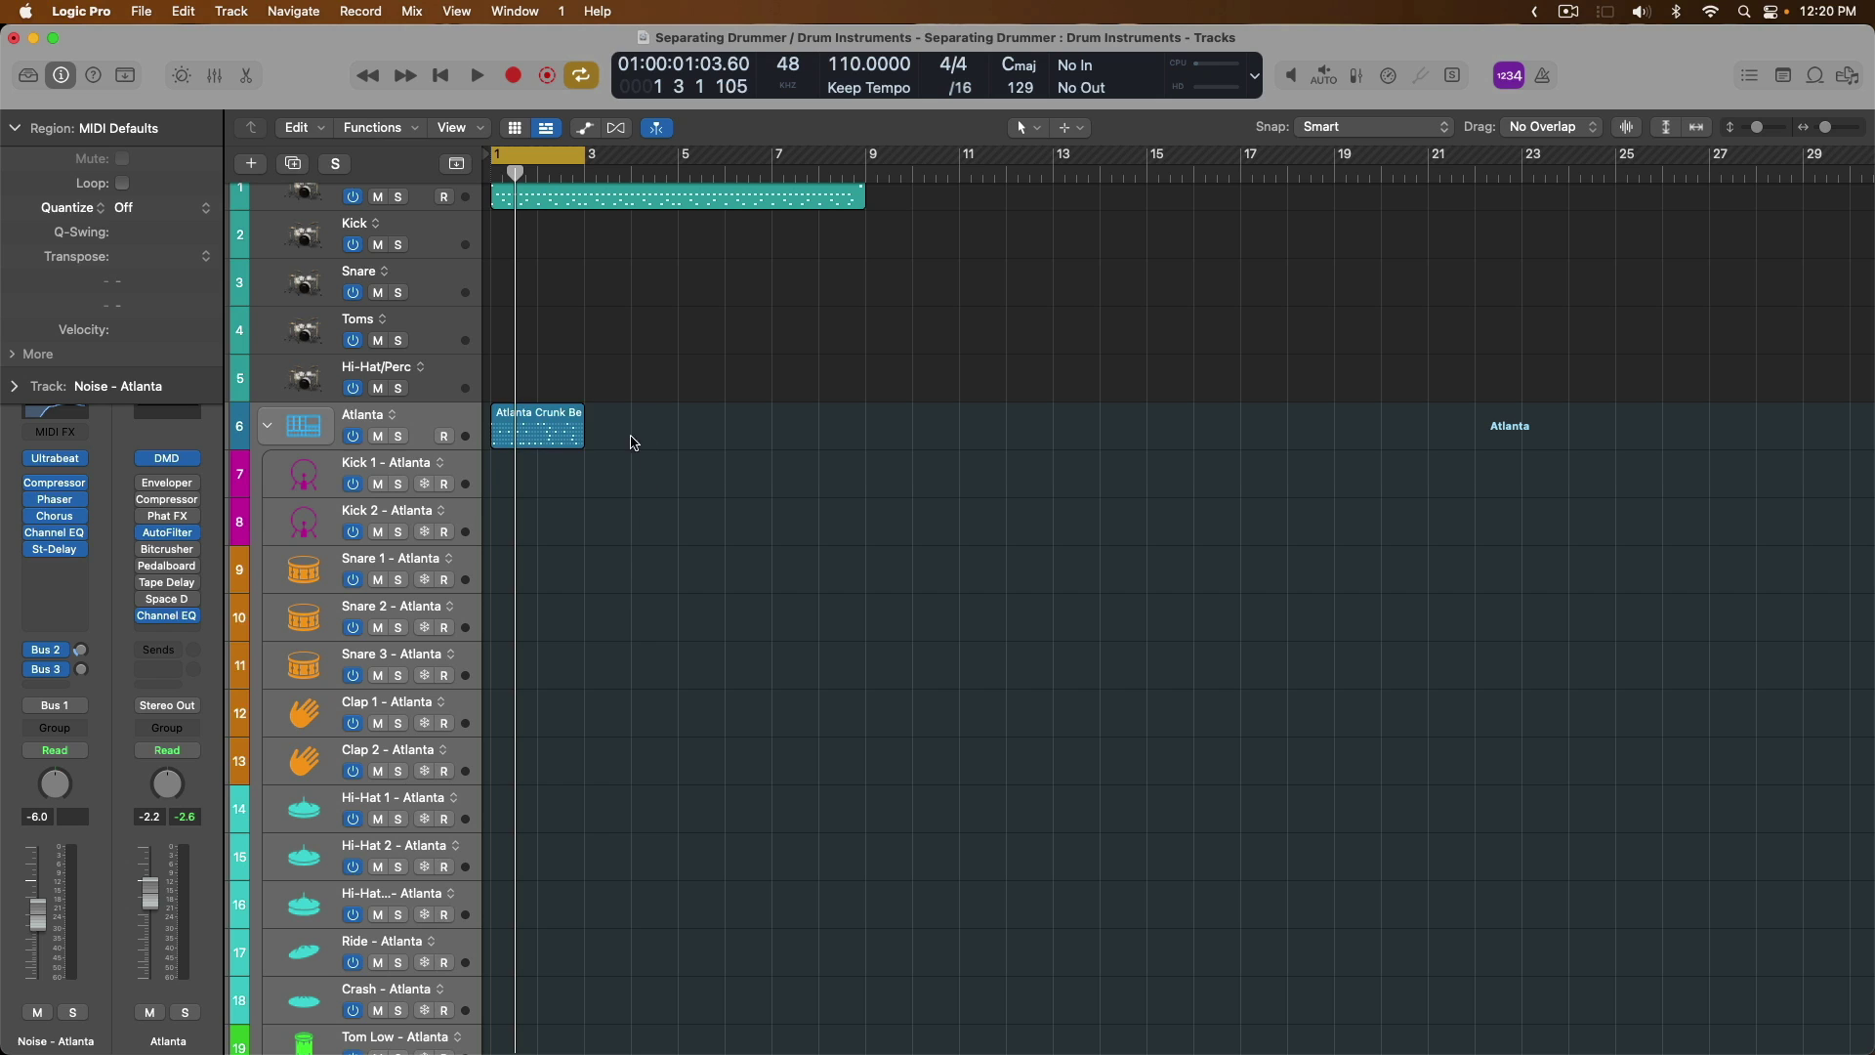
{"action": "left_click_drag", "start_coordinate": [635, 442], "coordinate": [628, 513]}
{"action": "left_click", "coordinate": [599, 473]}
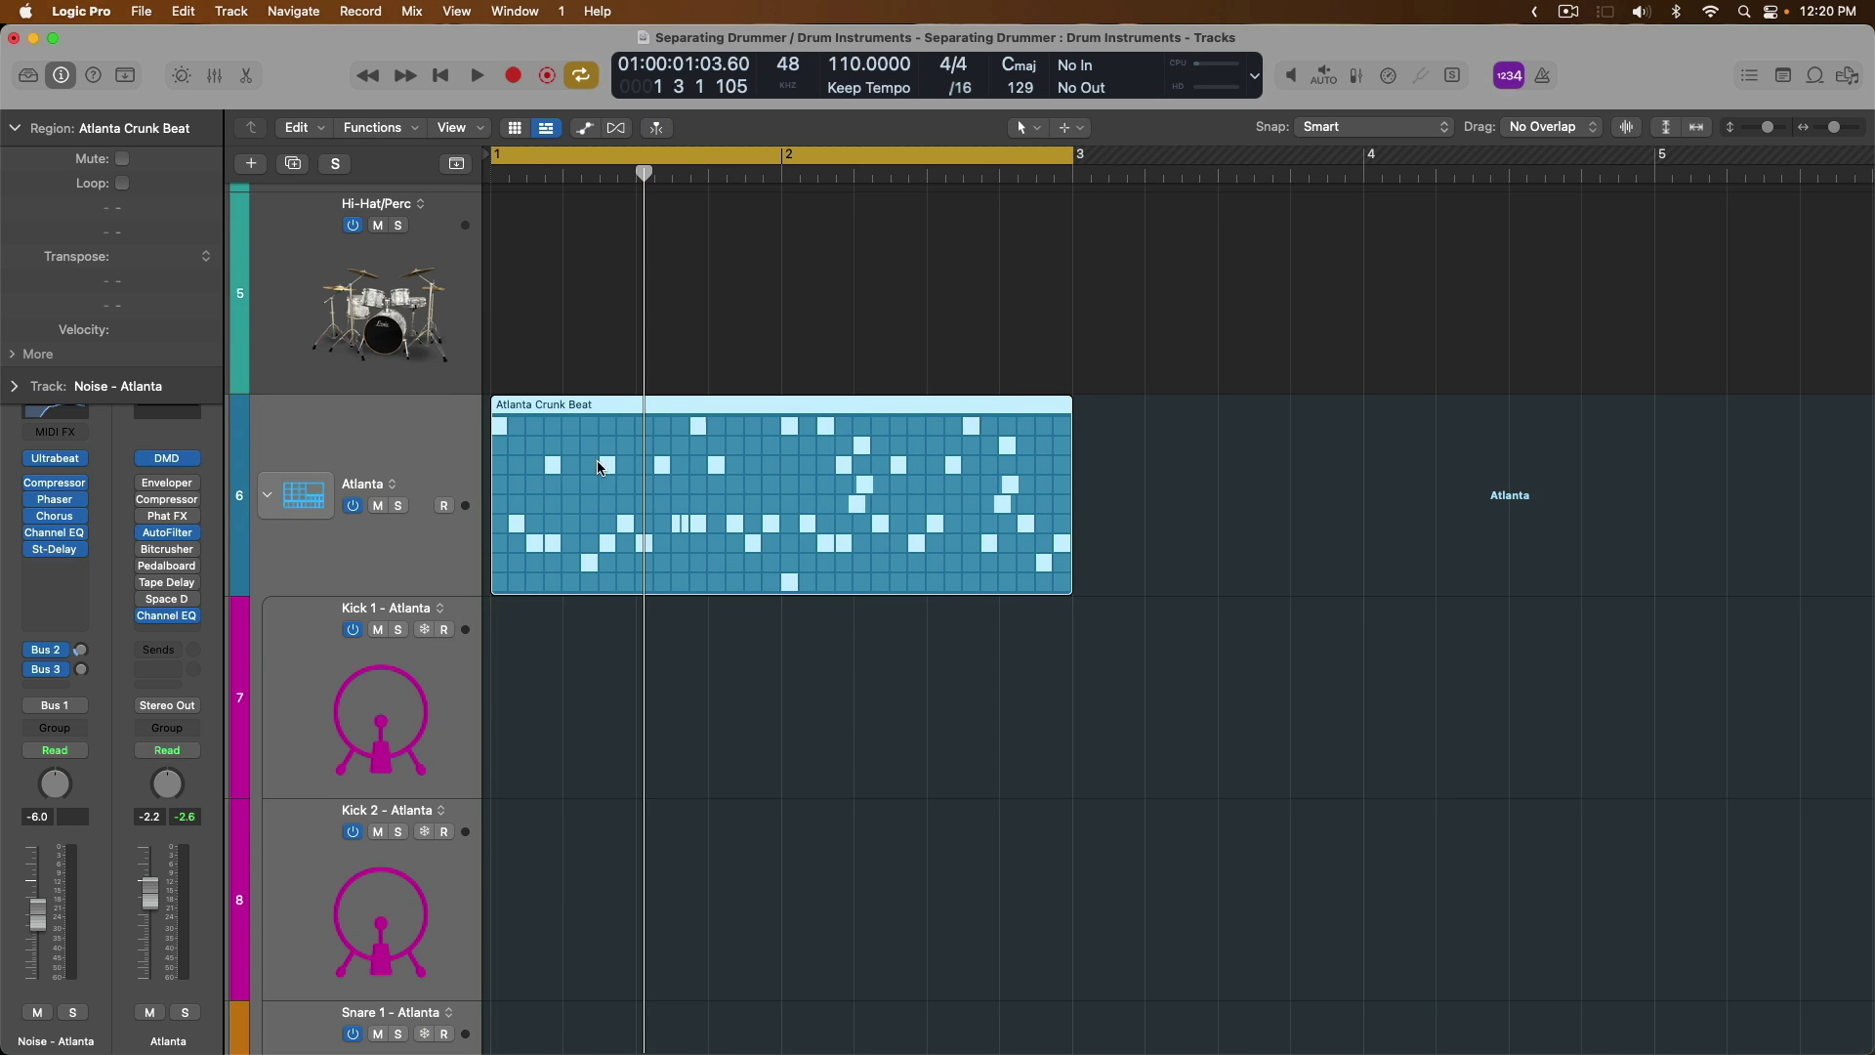
{"action": "scroll", "coordinate": [410, 545], "scroll_direction": "down", "scroll_amount": 4}
{"action": "left_click", "coordinate": [410, 544]}
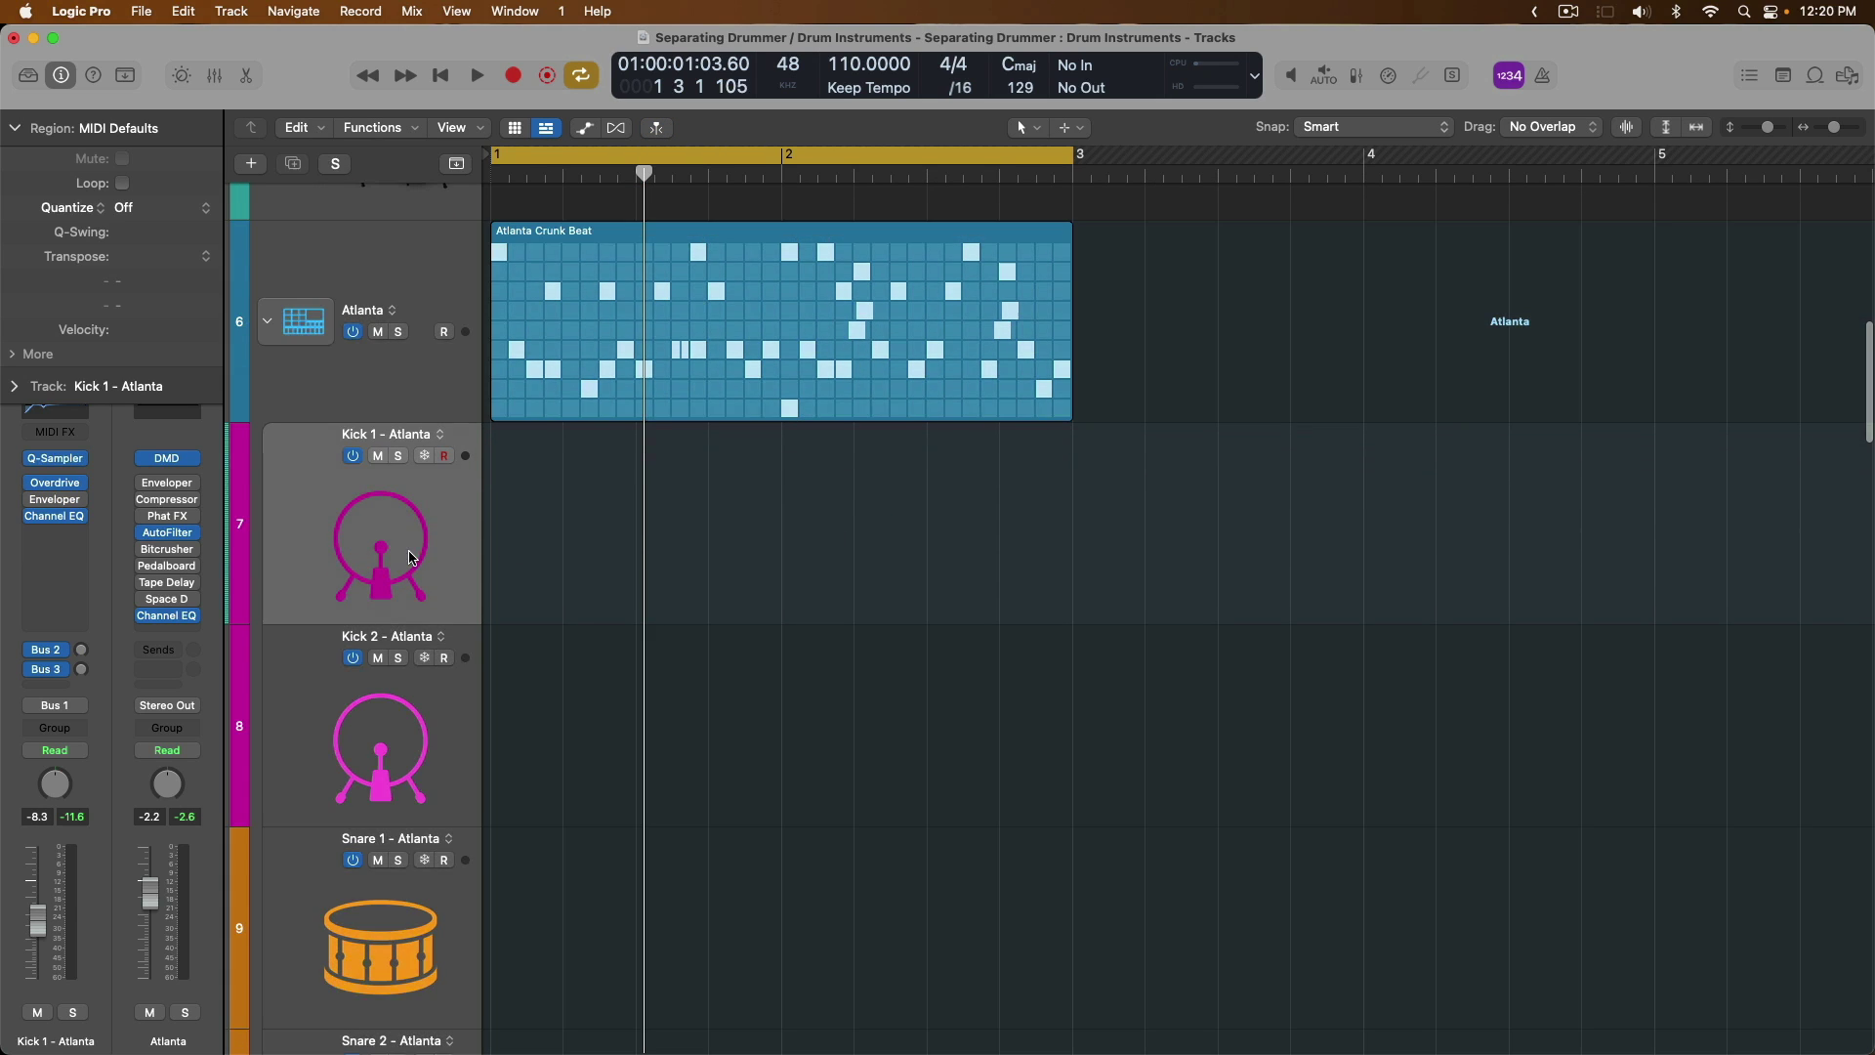
{"action": "scroll", "coordinate": [410, 586], "scroll_direction": "down", "scroll_amount": 5}
{"action": "left_click", "coordinate": [407, 660]}
{"action": "left_click", "coordinate": [515, 820]}
{"action": "scroll", "coordinate": [514, 820], "scroll_direction": "down", "scroll_amount": 4}
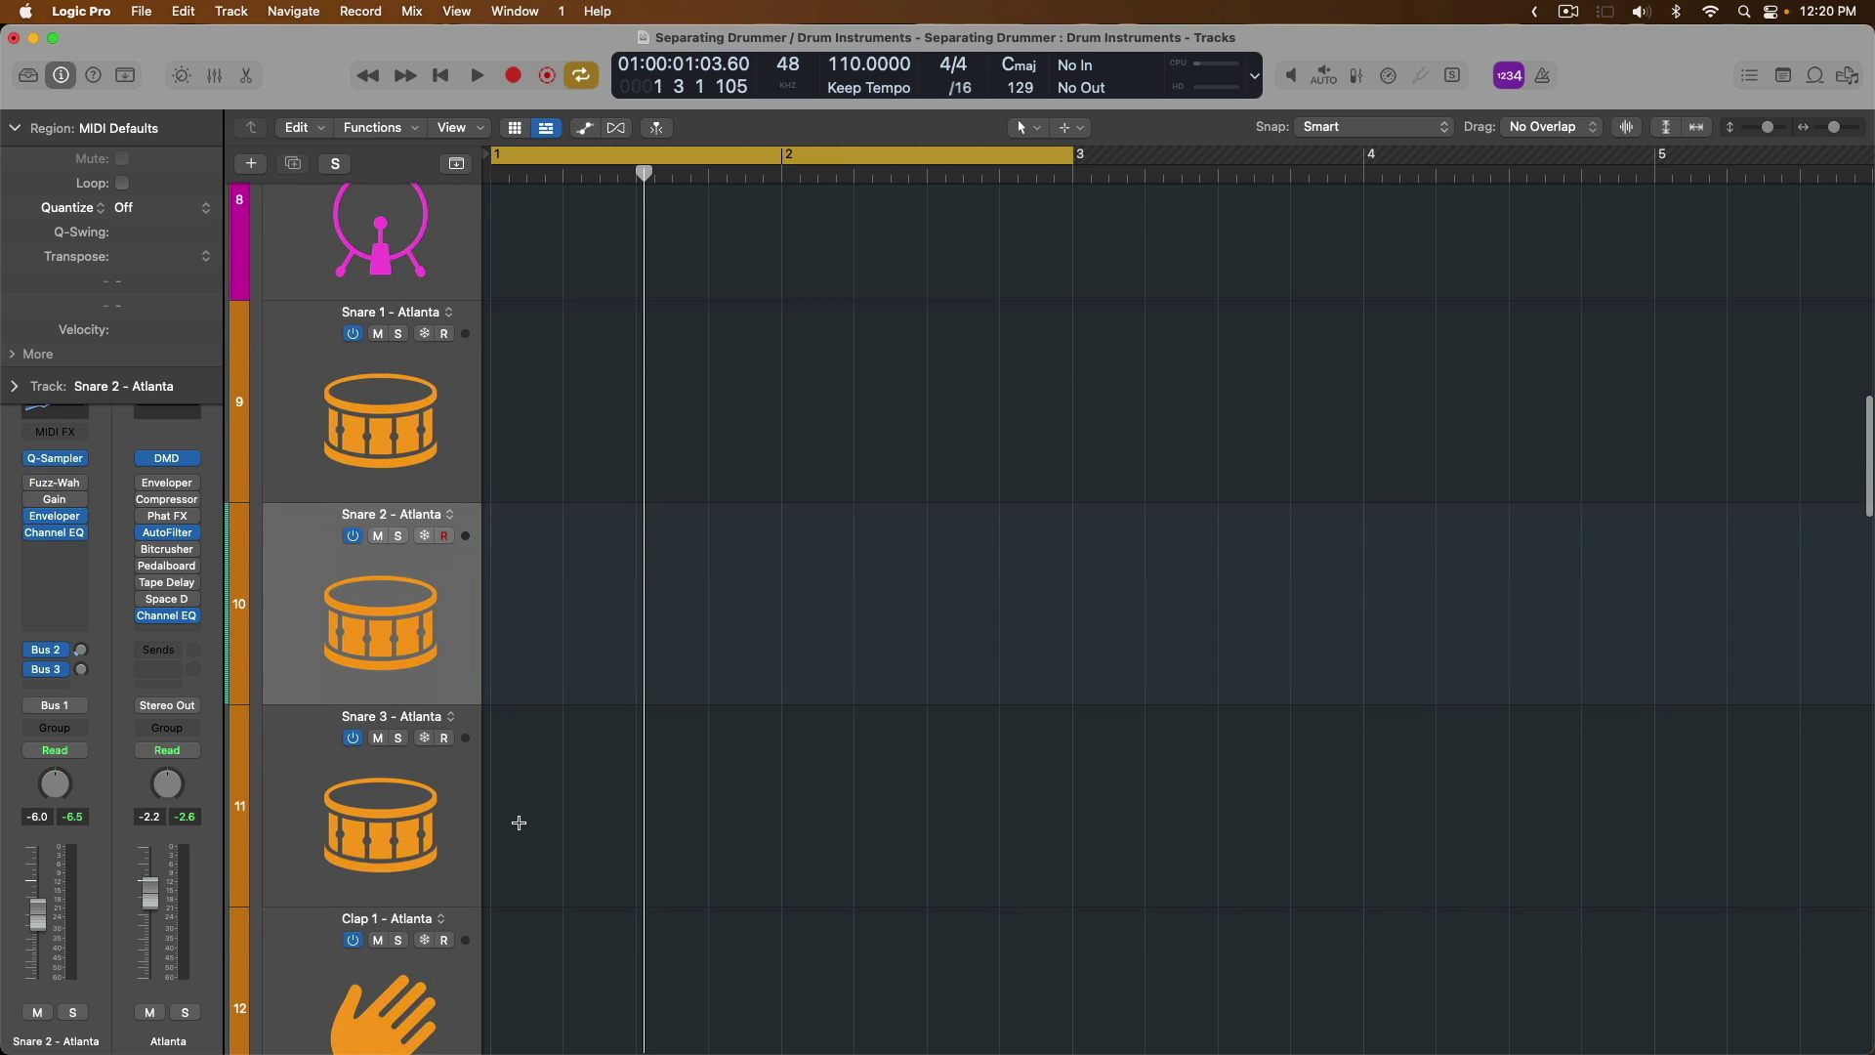
{"action": "left_click", "coordinate": [494, 771]}
{"action": "scroll", "coordinate": [528, 762], "scroll_direction": "down", "scroll_amount": 5}
{"action": "key", "text": "z"}
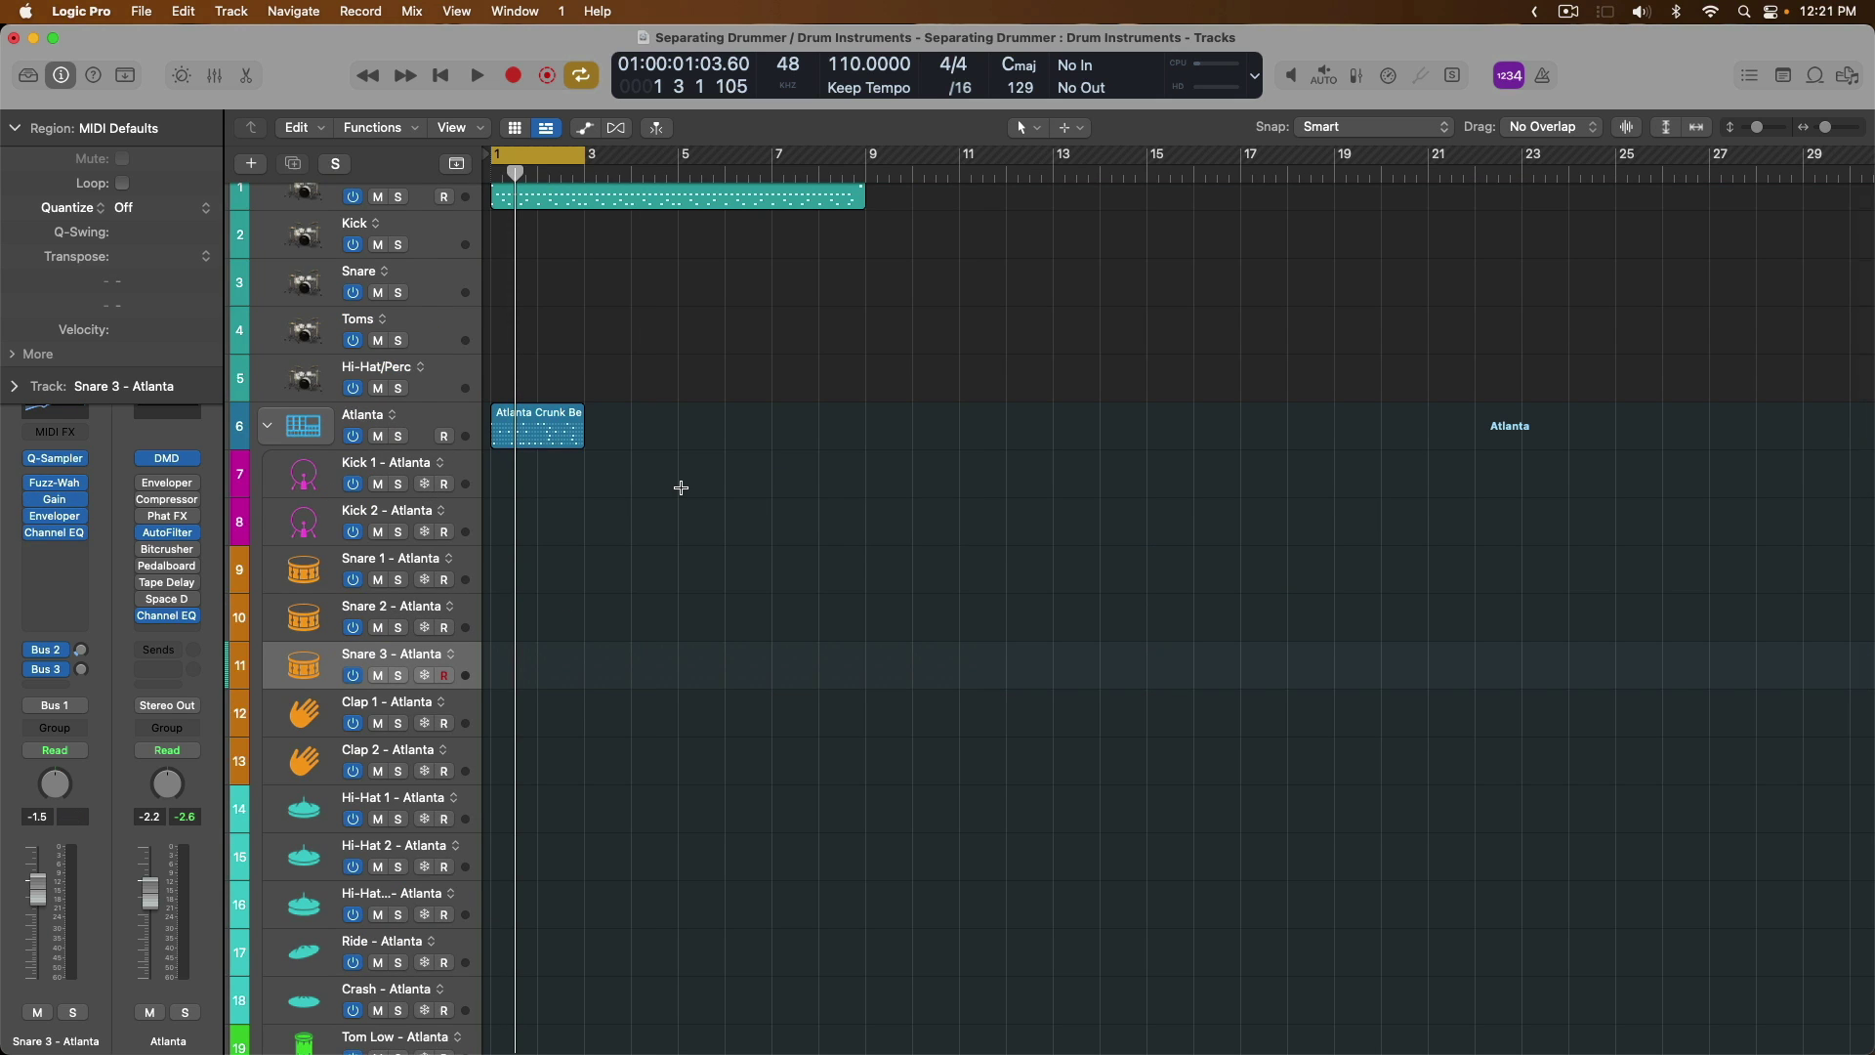
Separate the Atlanta Crunk Beat pattern region by kit piece.
{"action": "left_click", "coordinate": [569, 421]}
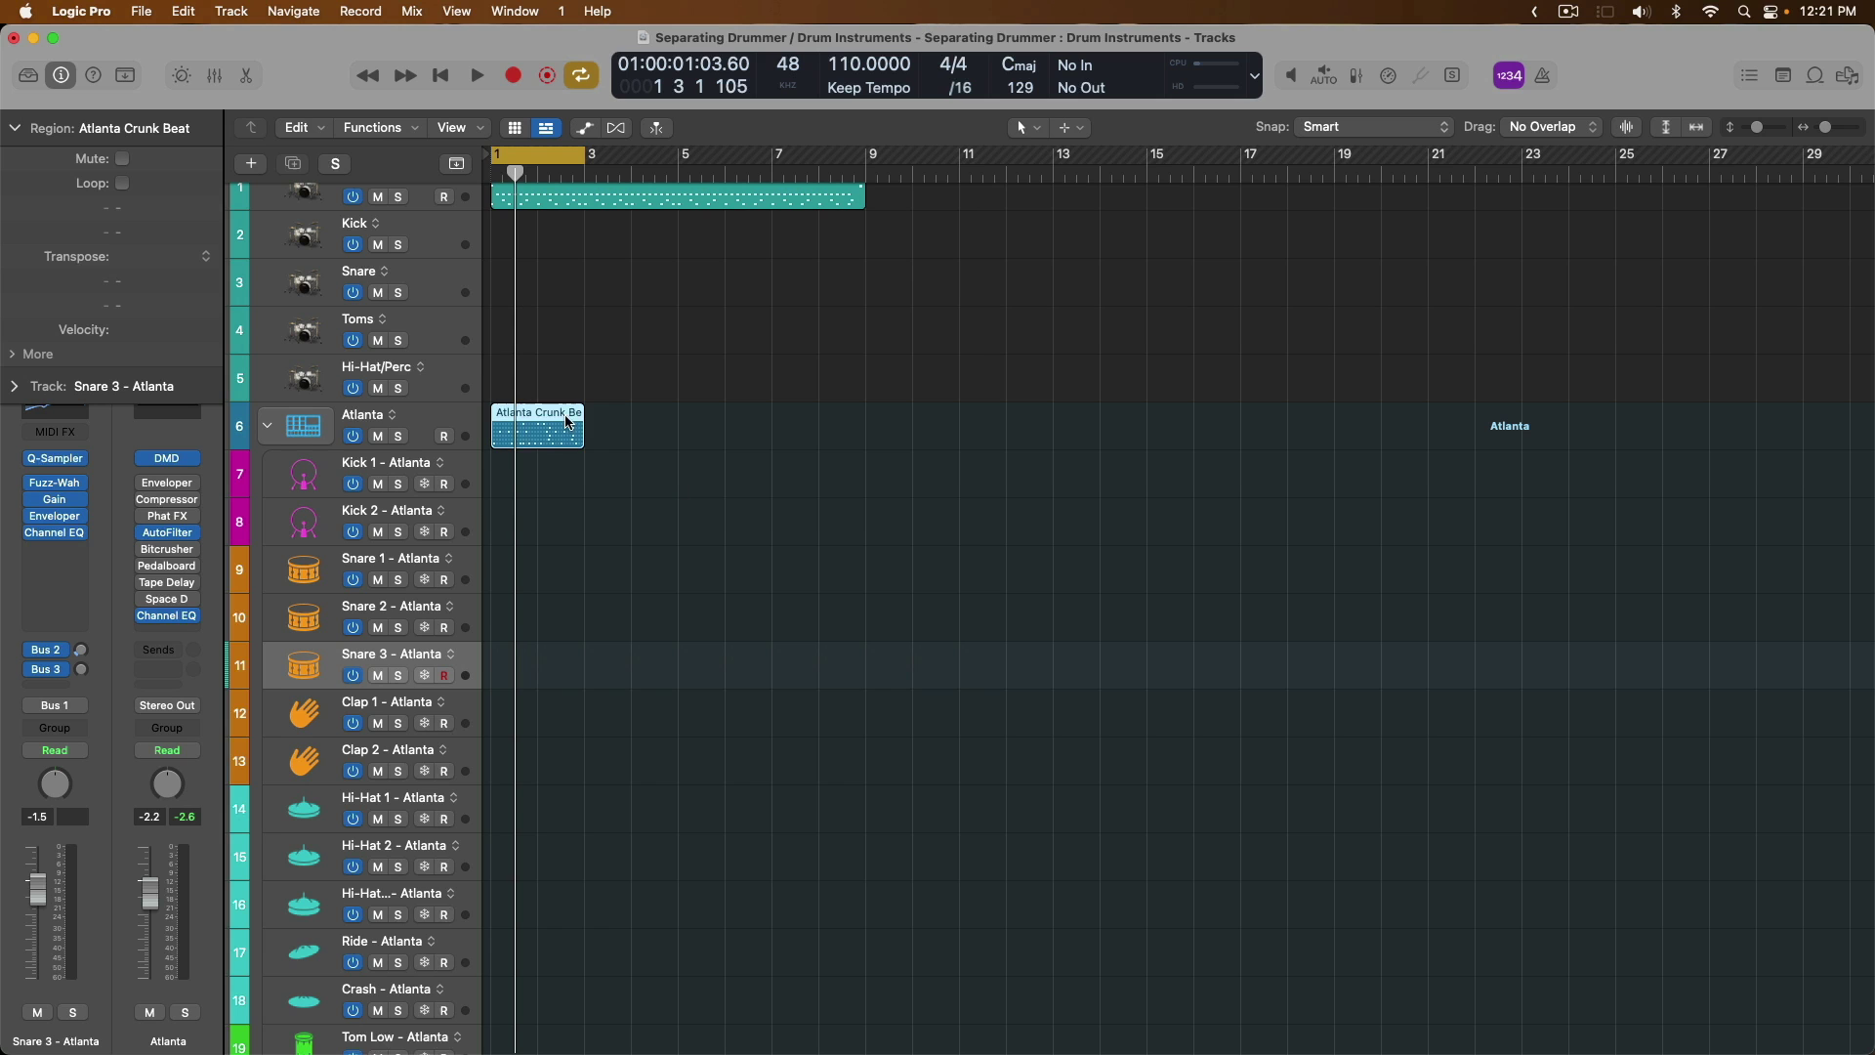
{"action": "scroll", "coordinate": [569, 421], "scroll_direction": "down", "scroll_amount": 3}
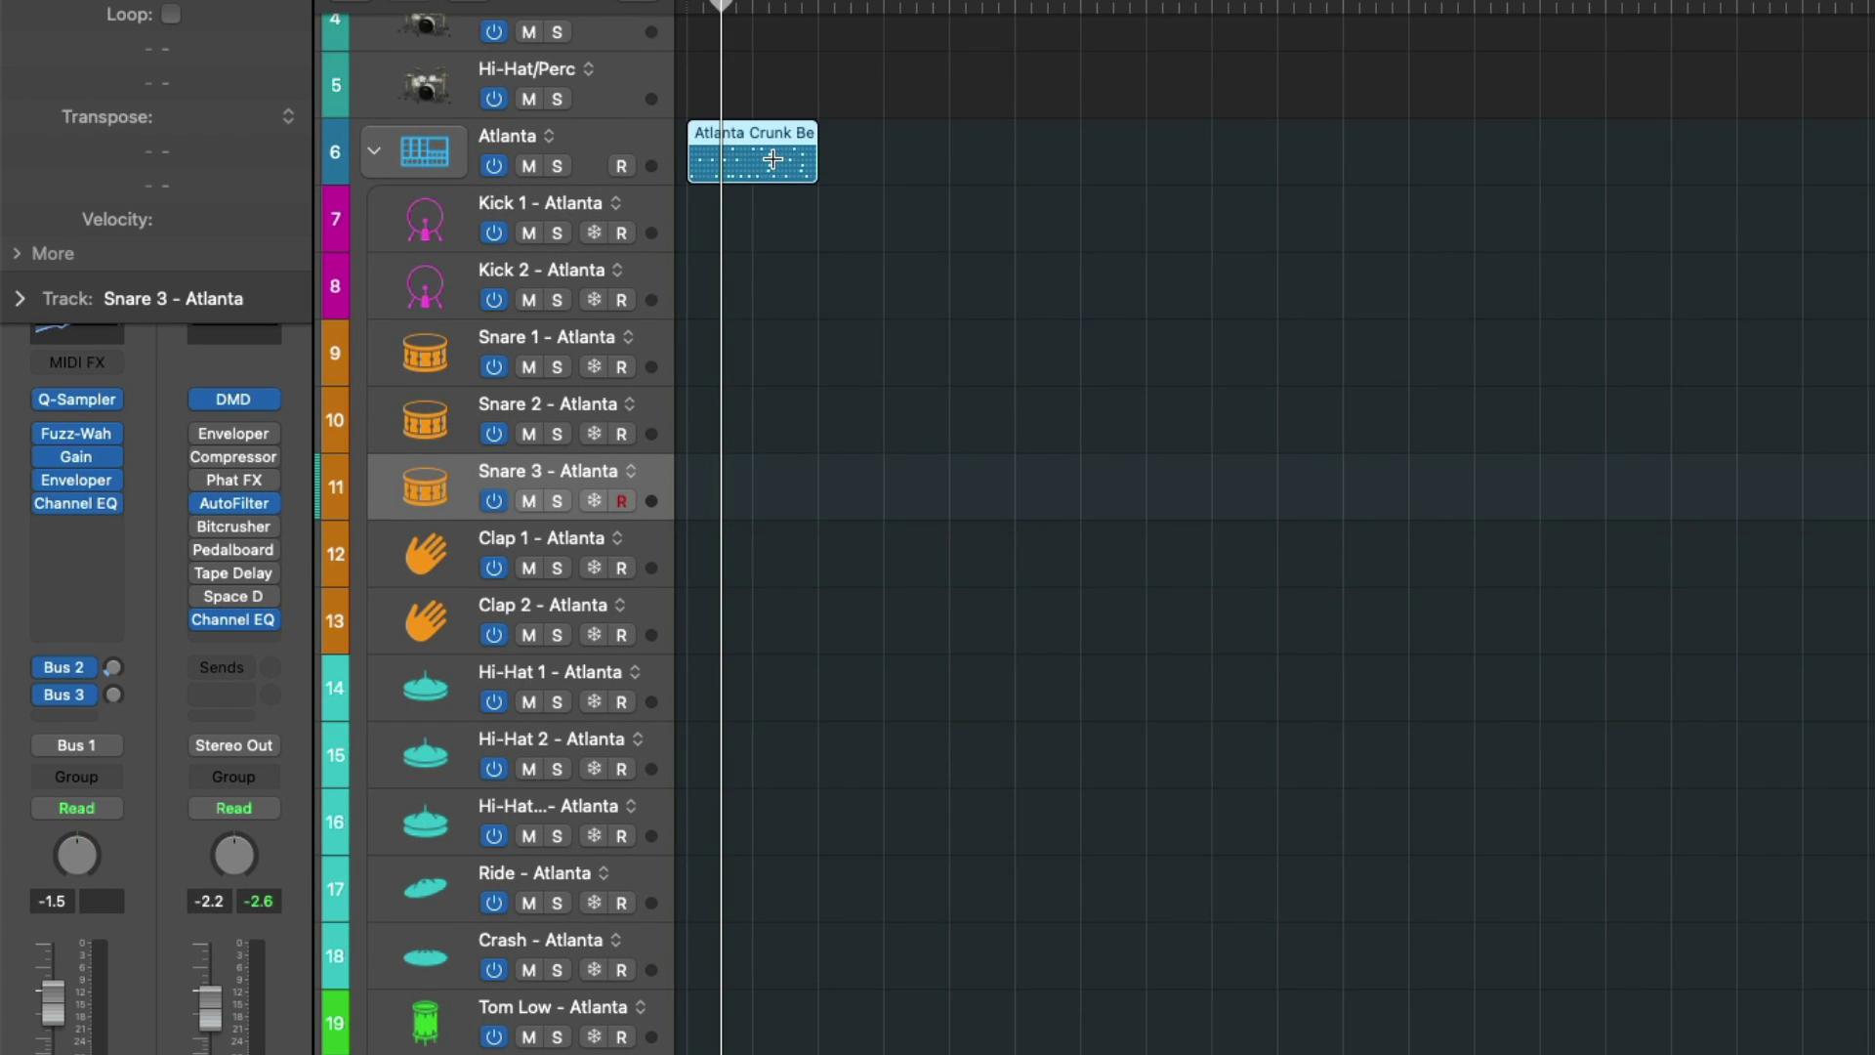
{"action": "right_click", "coordinate": [772, 158]}
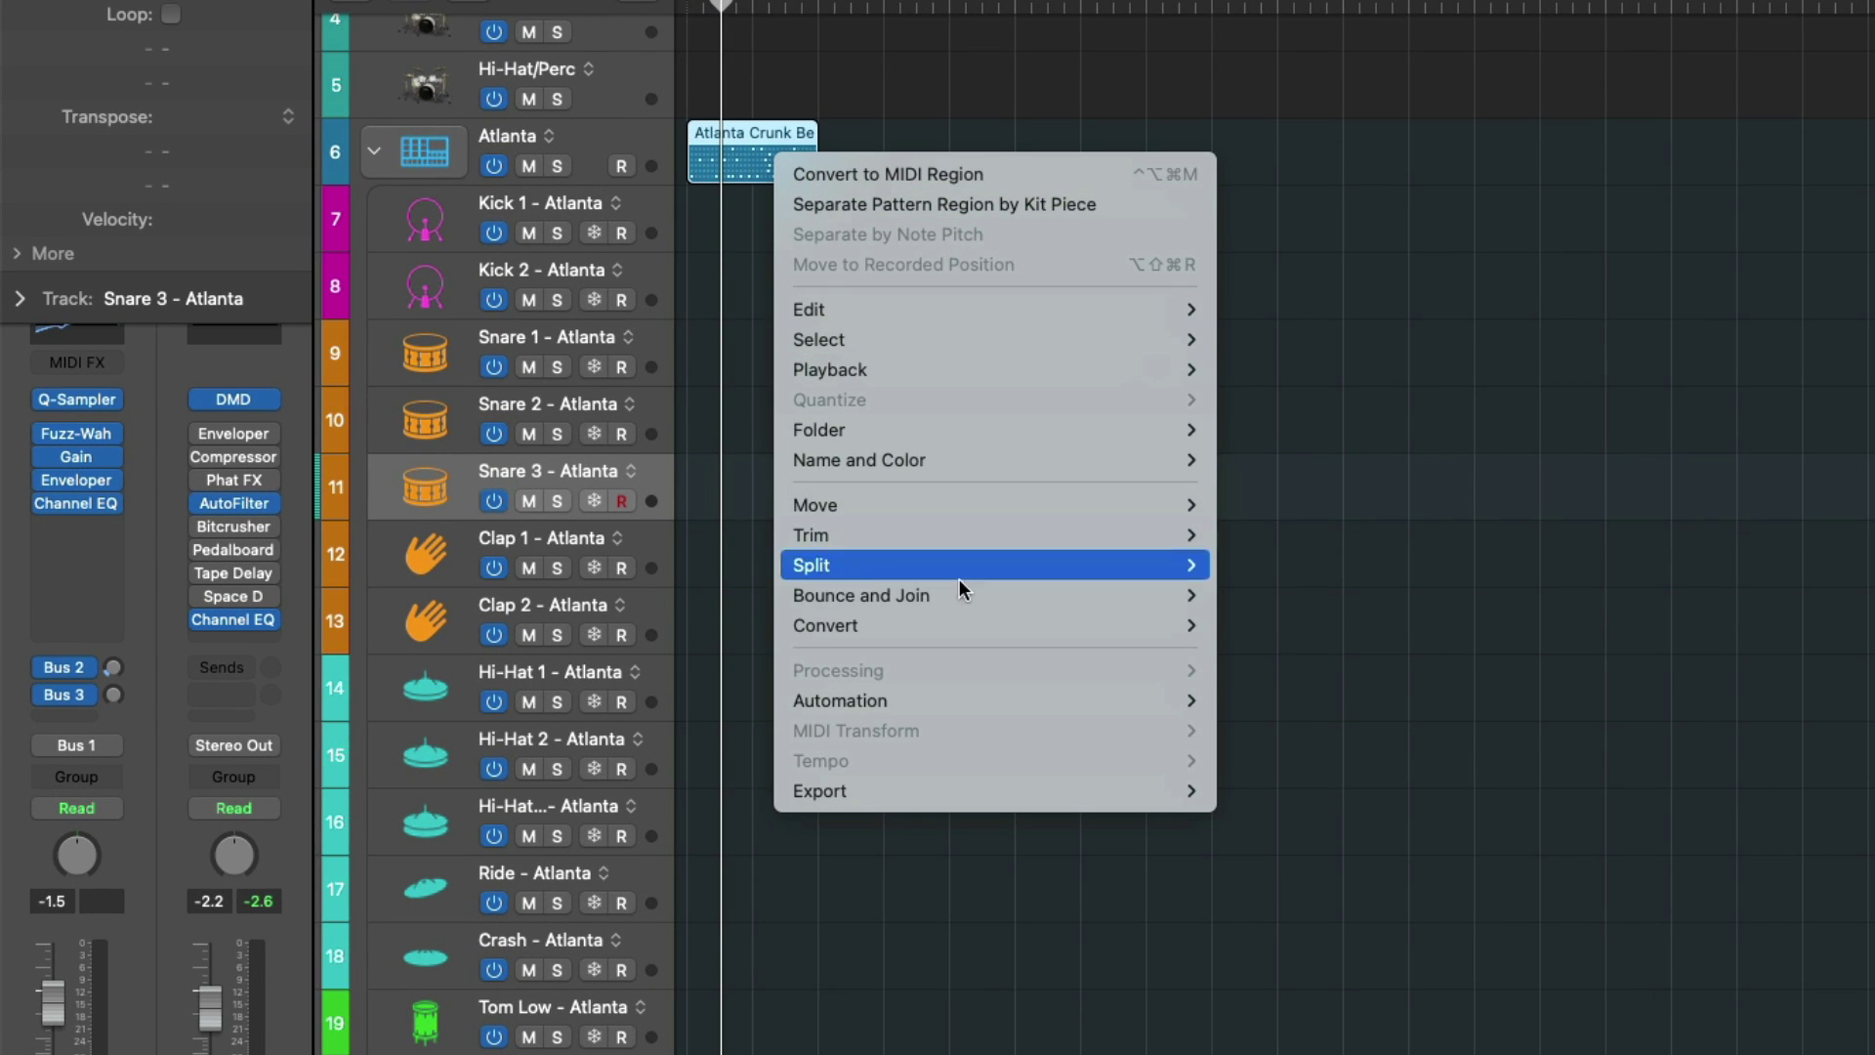
{"action": "mouse_move", "coordinate": [962, 622]}
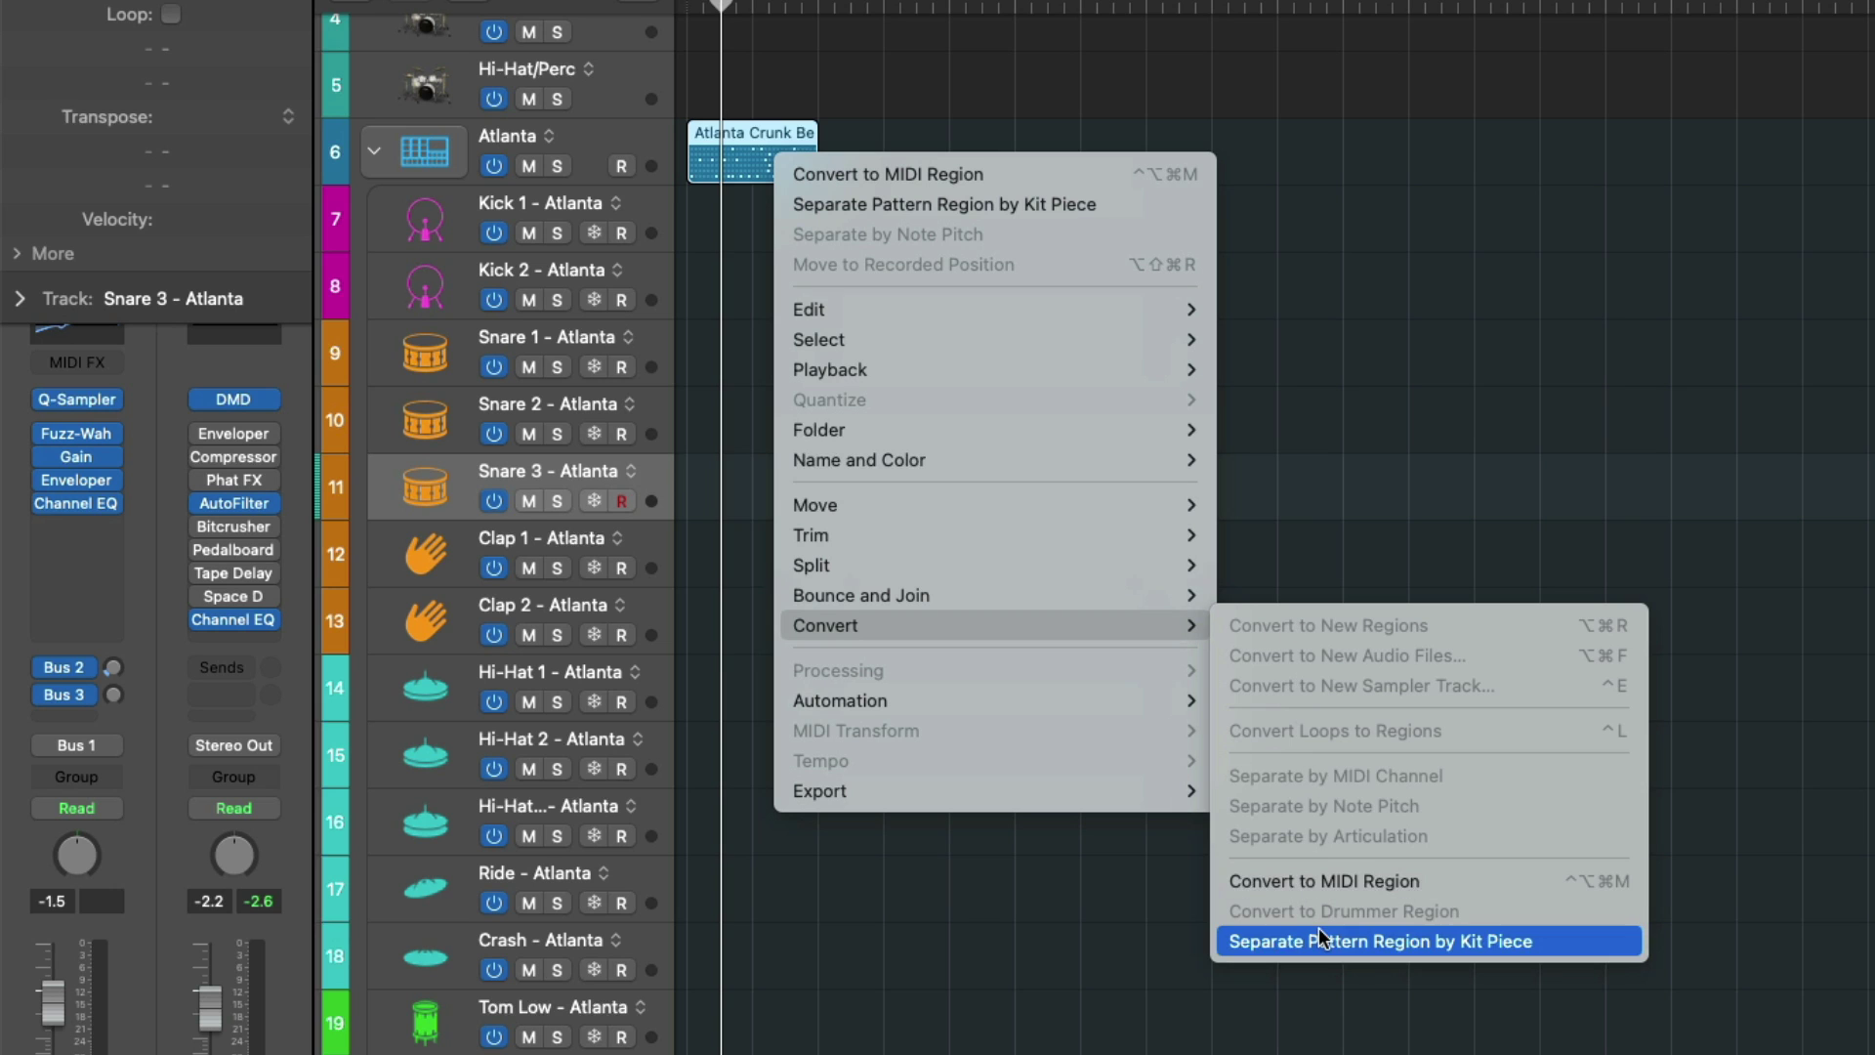
{"action": "left_click", "coordinate": [1567, 941]}
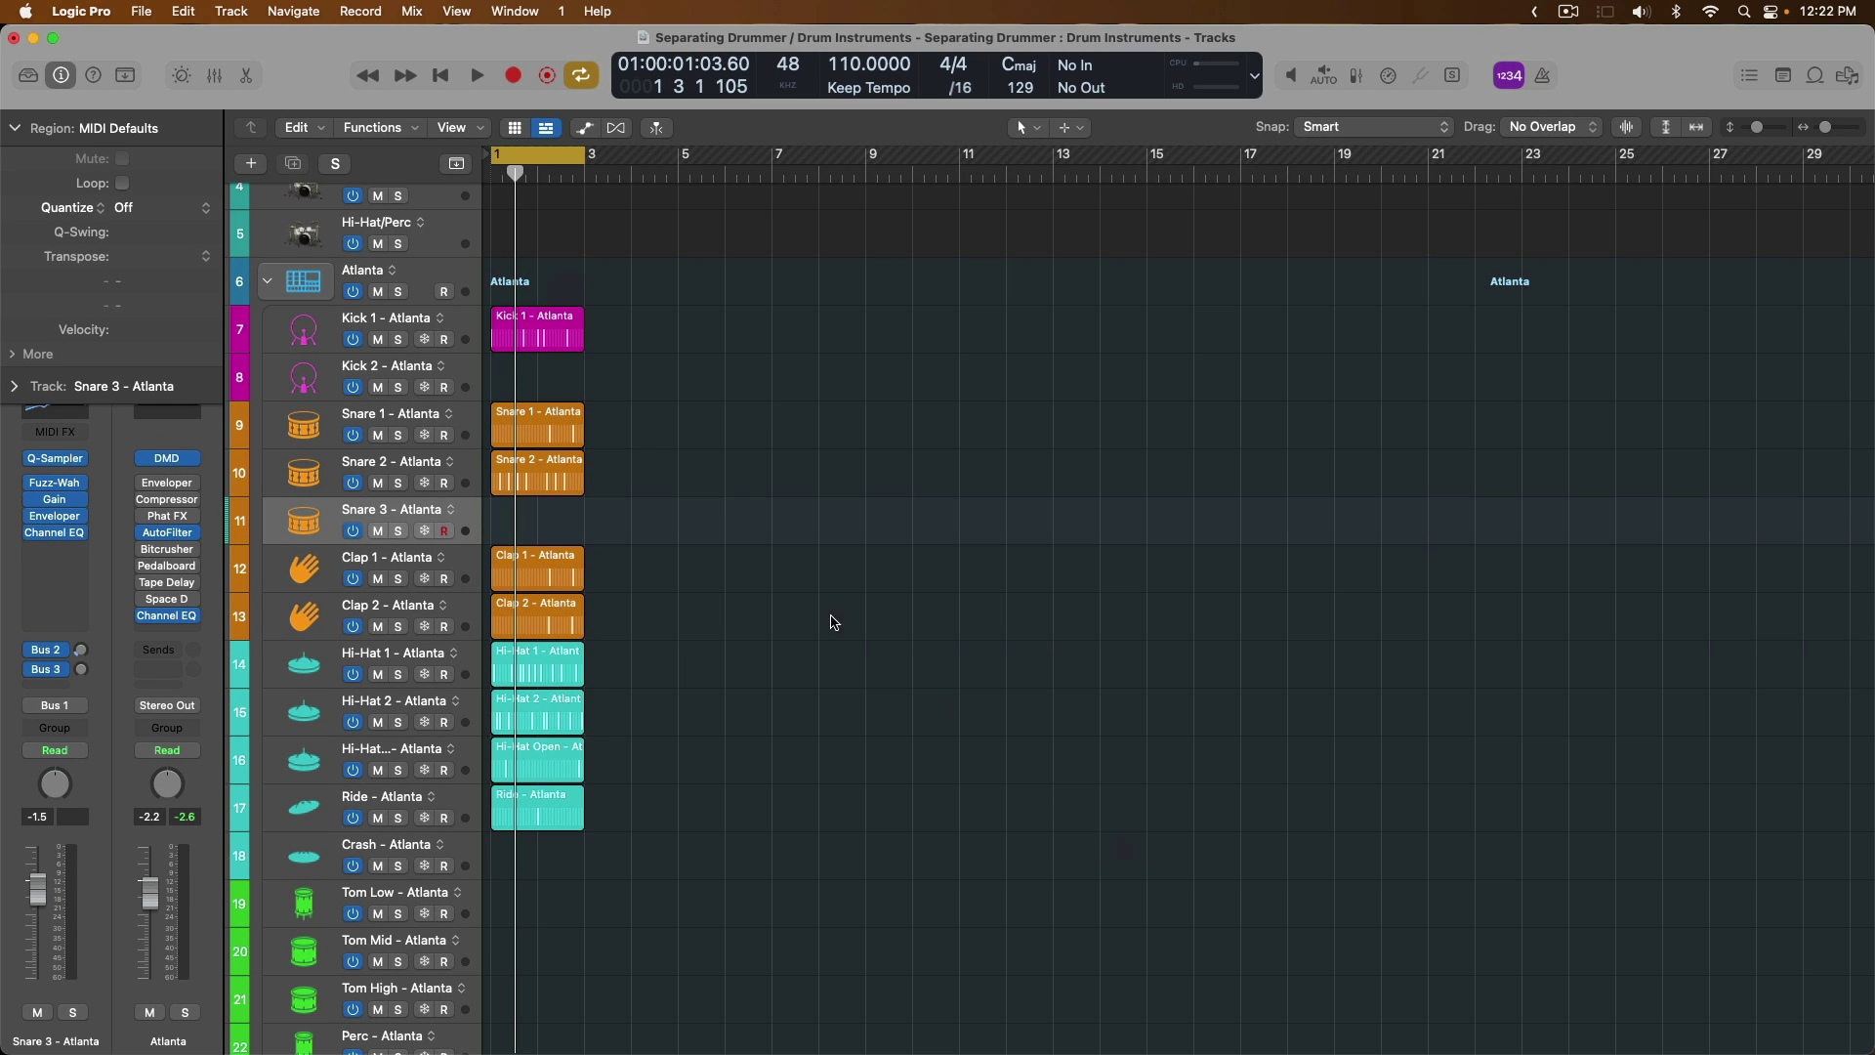
Zoom in on the new regions and check the Kick 1, Snare 1, Snare 2 and Clap 1 regions.
{"action": "left_click_drag", "start_coordinate": [491, 381], "coordinate": [695, 518]}
{"action": "key", "text": "z"}
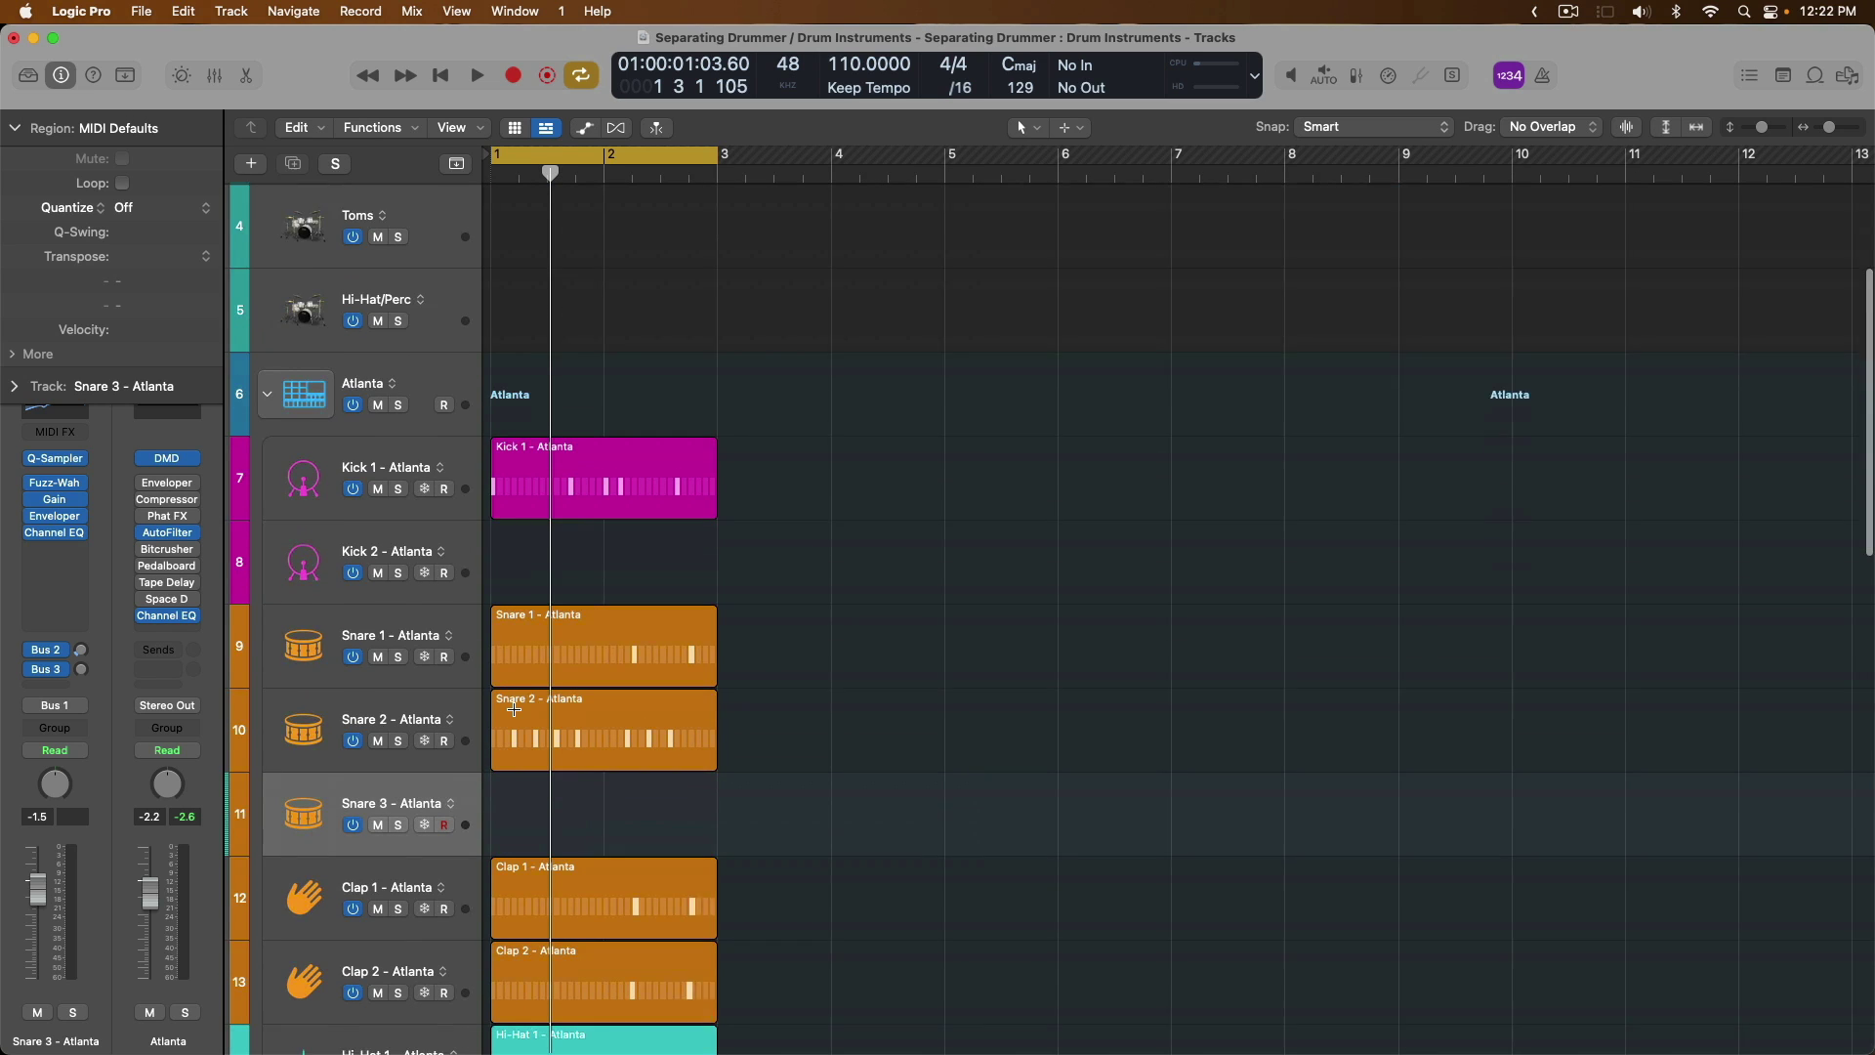
{"action": "scroll", "coordinate": [514, 710], "scroll_direction": "down", "scroll_amount": 1}
{"action": "left_click", "coordinate": [664, 459]}
{"action": "scroll", "coordinate": [619, 601], "scroll_direction": "down", "scroll_amount": 3}
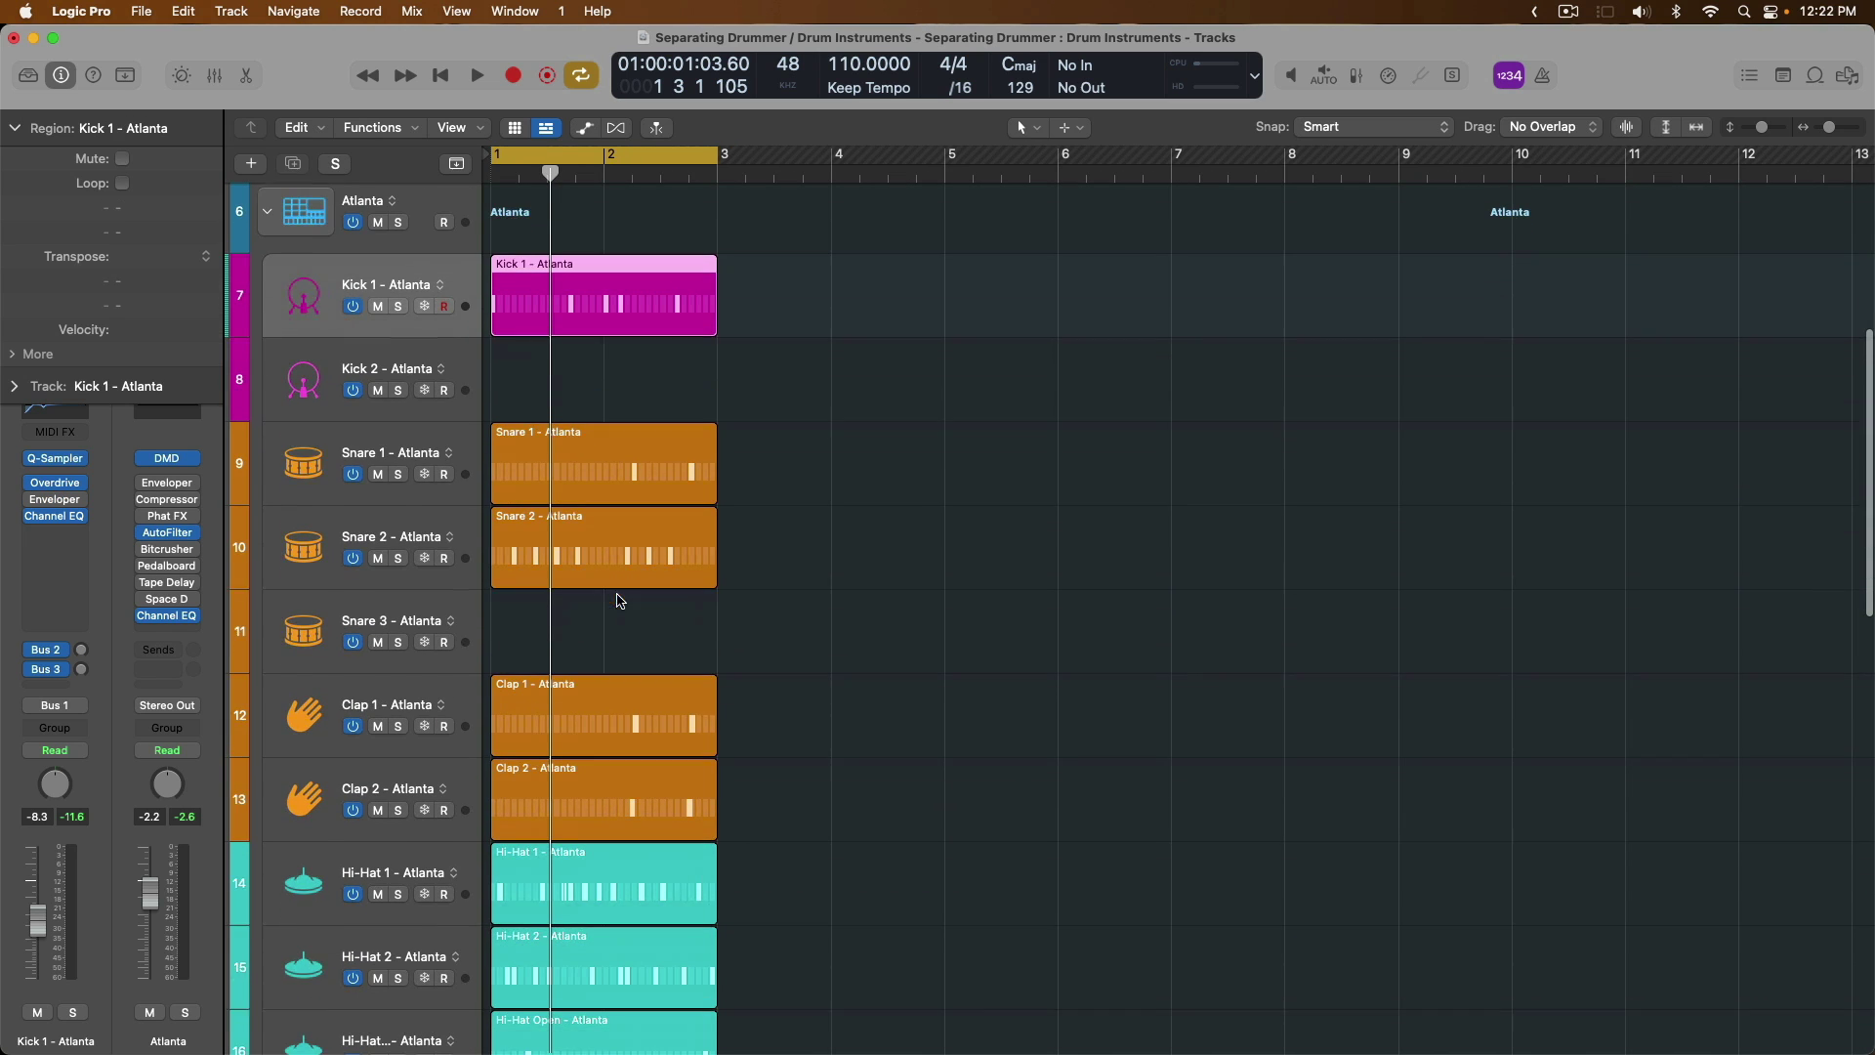
{"action": "left_click", "coordinate": [591, 459]}
{"action": "left_click", "coordinate": [586, 508]}
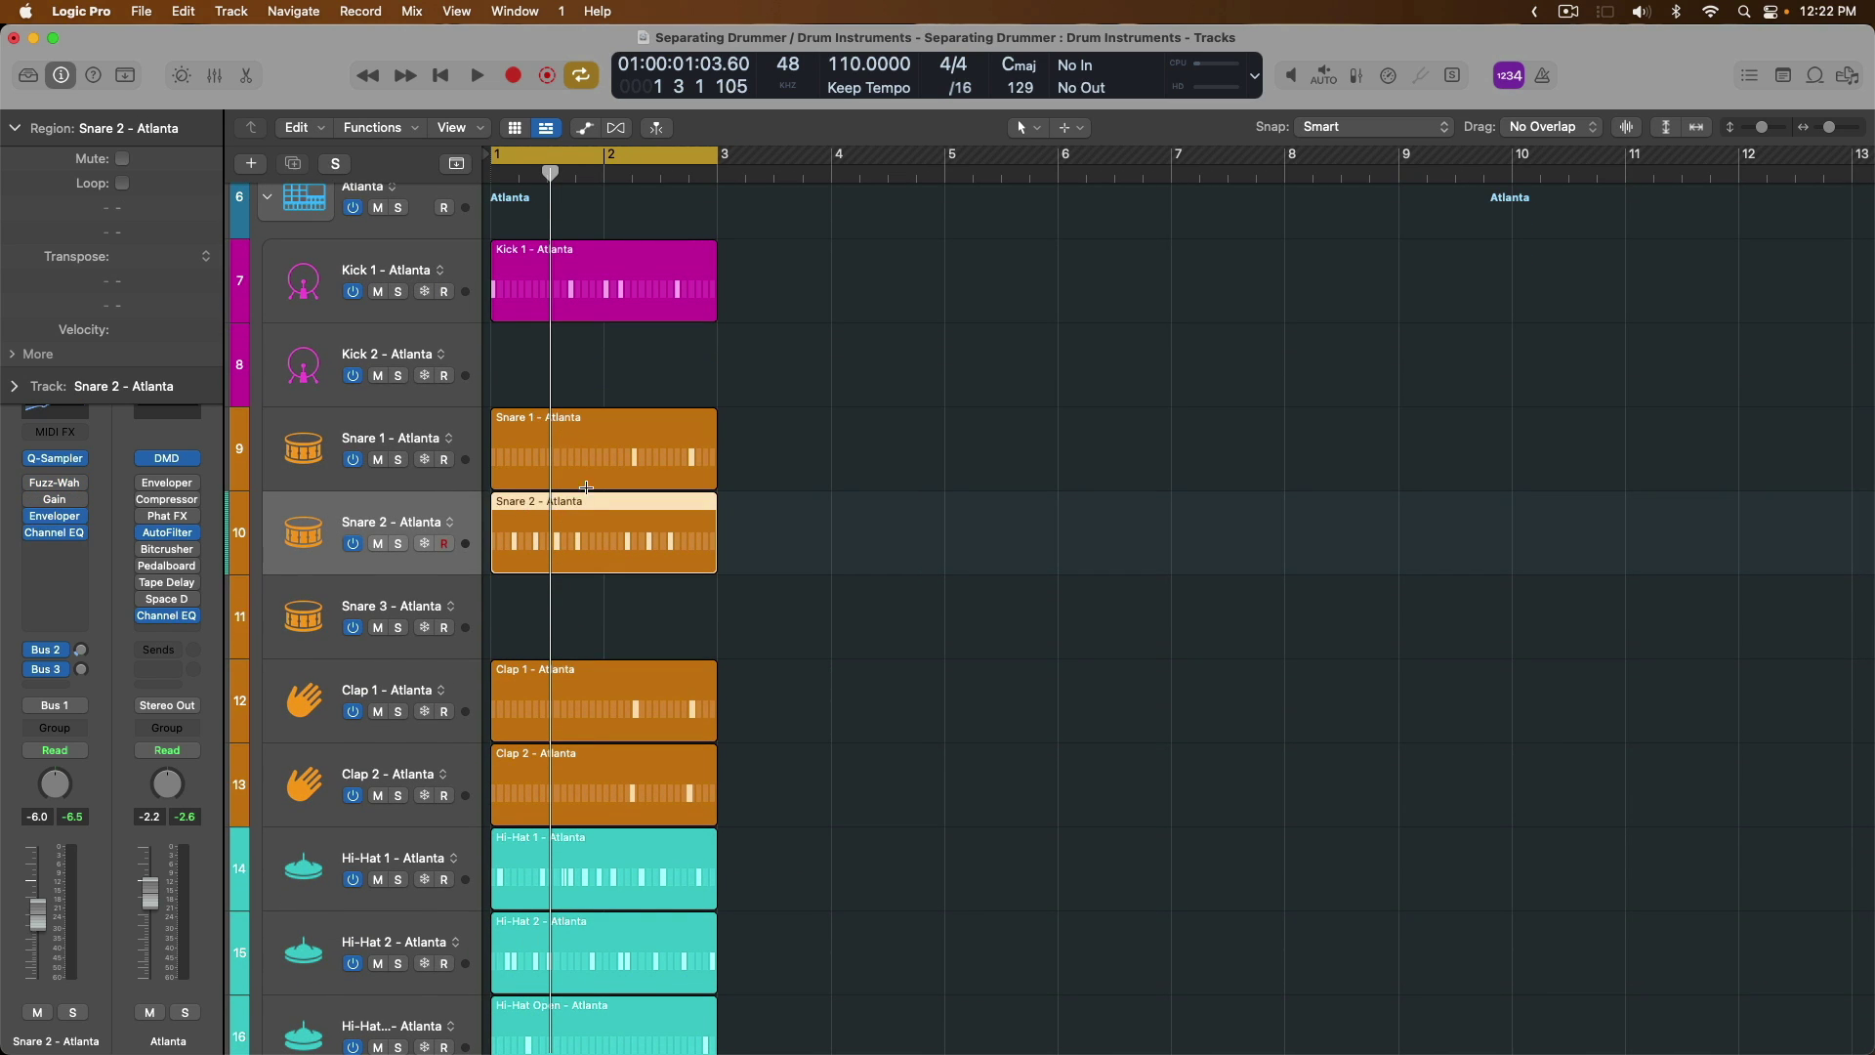
{"action": "scroll", "coordinate": [586, 487], "scroll_direction": "down", "scroll_amount": 3}
{"action": "left_click", "coordinate": [327, 500]}
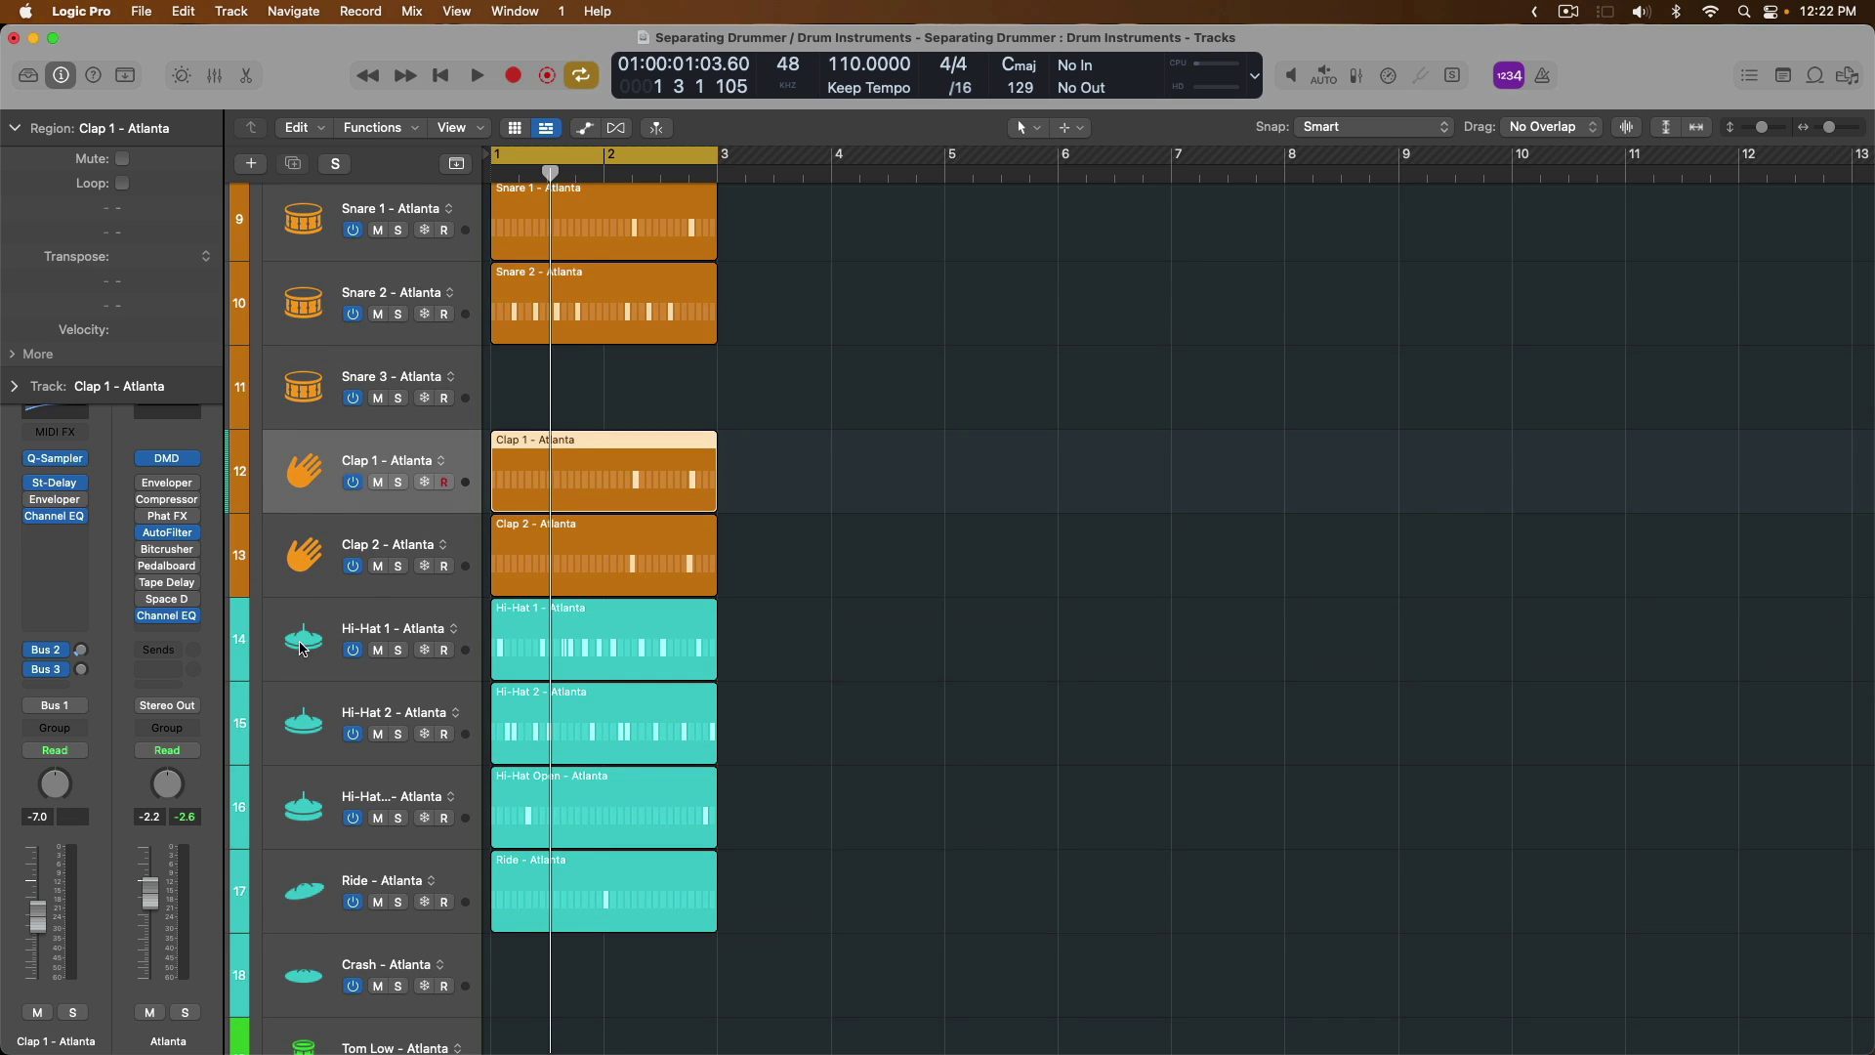
{"action": "scroll", "coordinate": [300, 649], "scroll_direction": "down", "scroll_amount": 3}
{"action": "scroll", "coordinate": [597, 691], "scroll_direction": "down", "scroll_amount": 5}
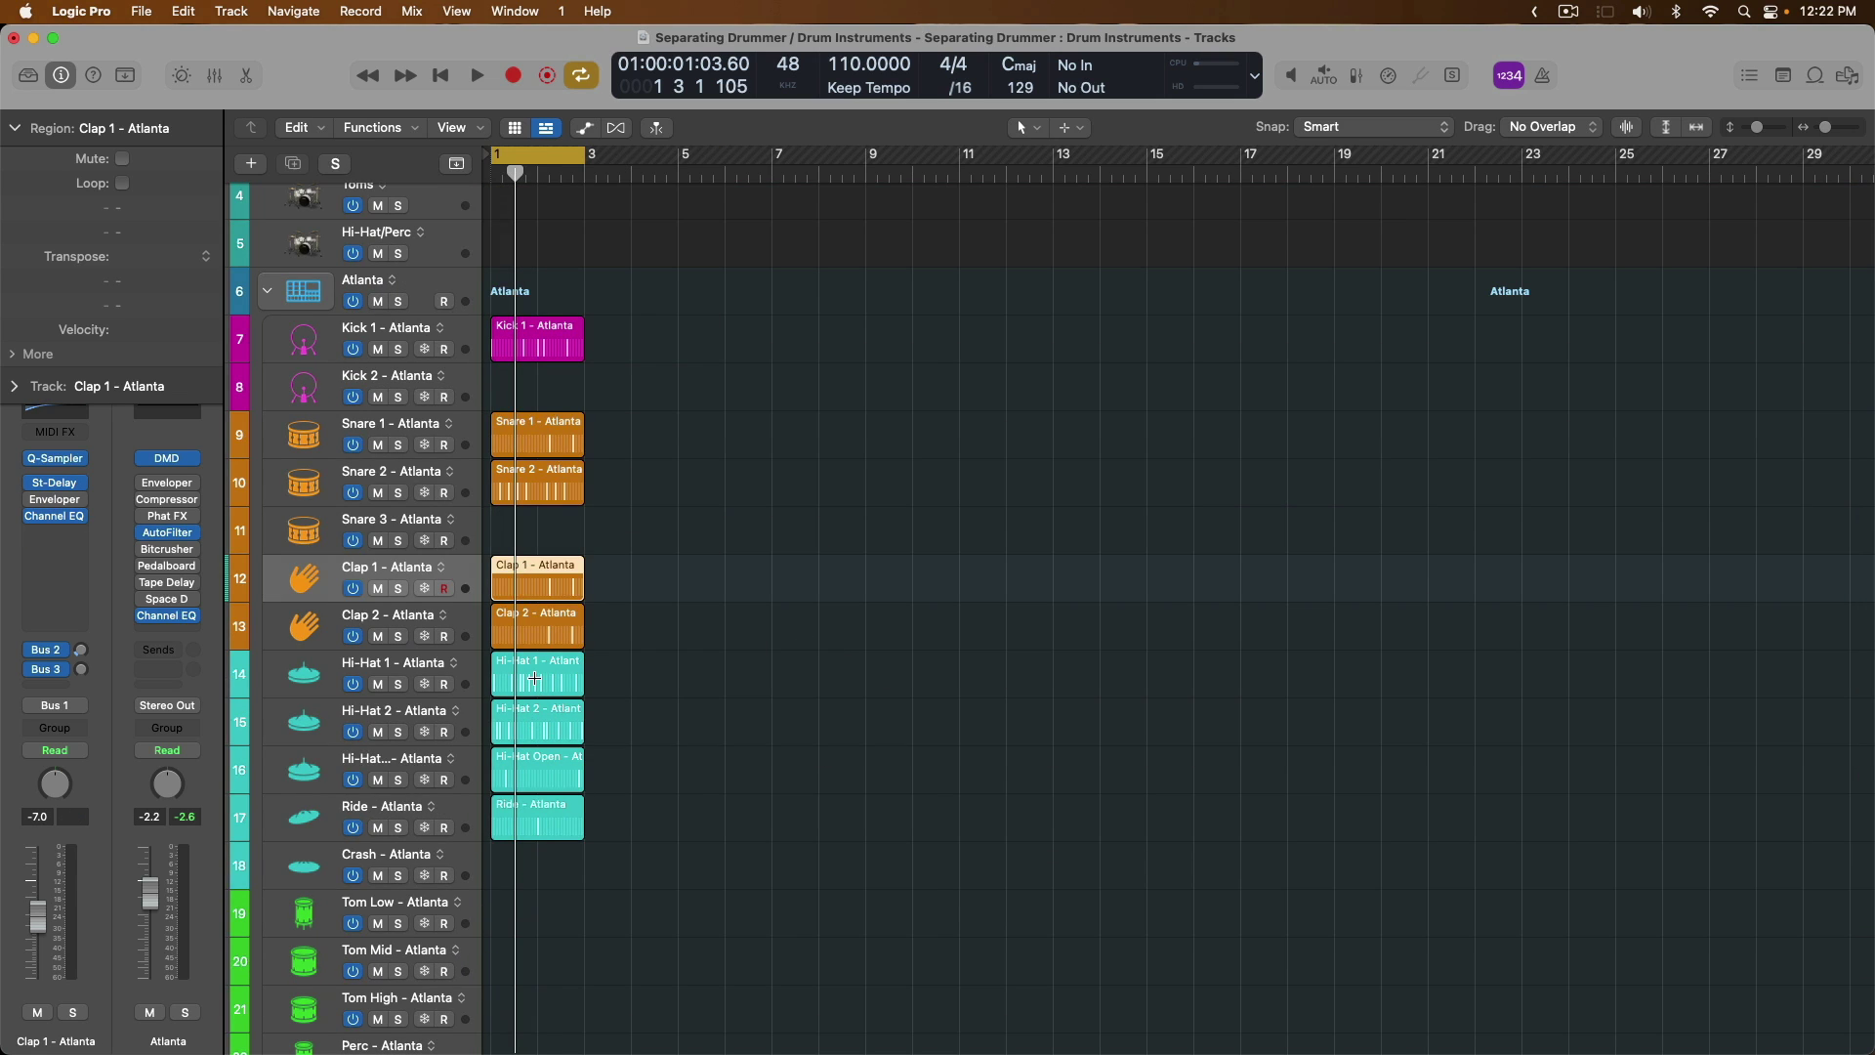
Move the Kick 1 hit from step 1 to step 5, add step 2, then audition it.
{"action": "double_click", "coordinate": [535, 344]}
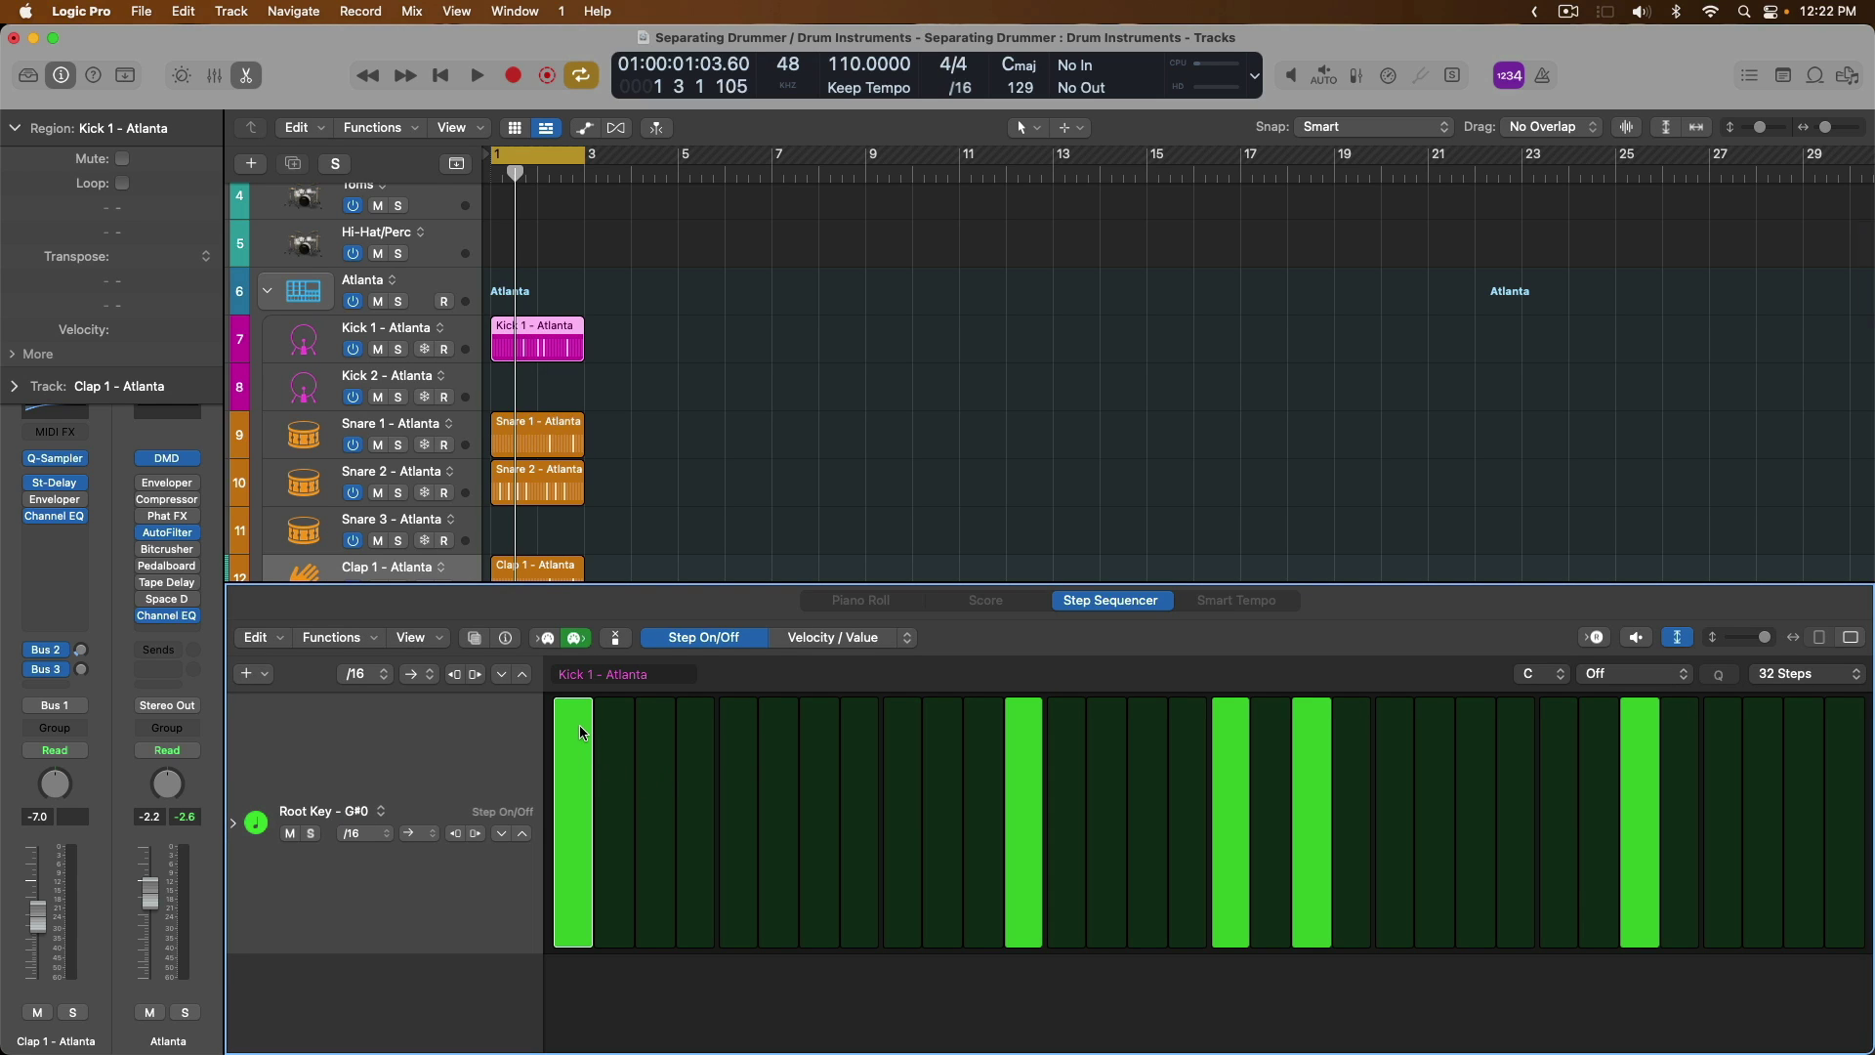
{"action": "left_click_drag", "start_coordinate": [578, 728], "coordinate": [731, 723]}
{"action": "left_click", "coordinate": [612, 746]}
{"action": "key", "text": "space"}
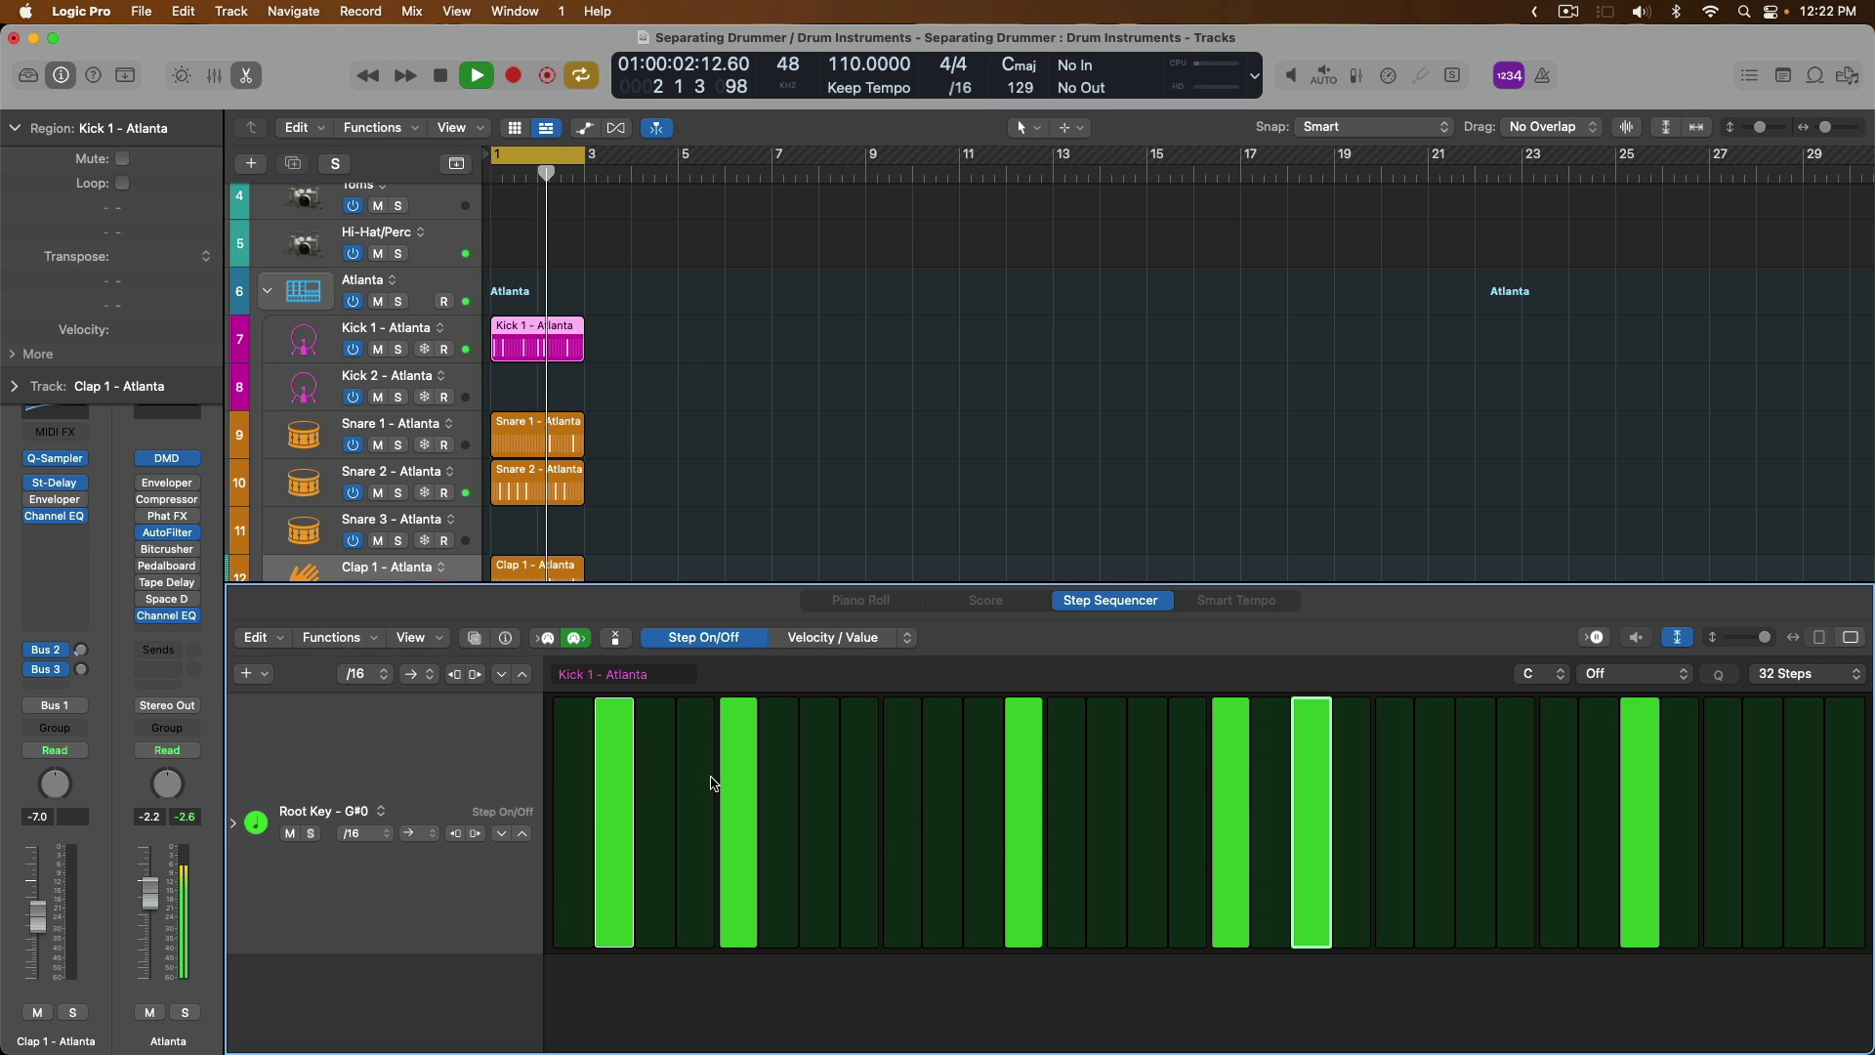
{"action": "key", "text": "space"}
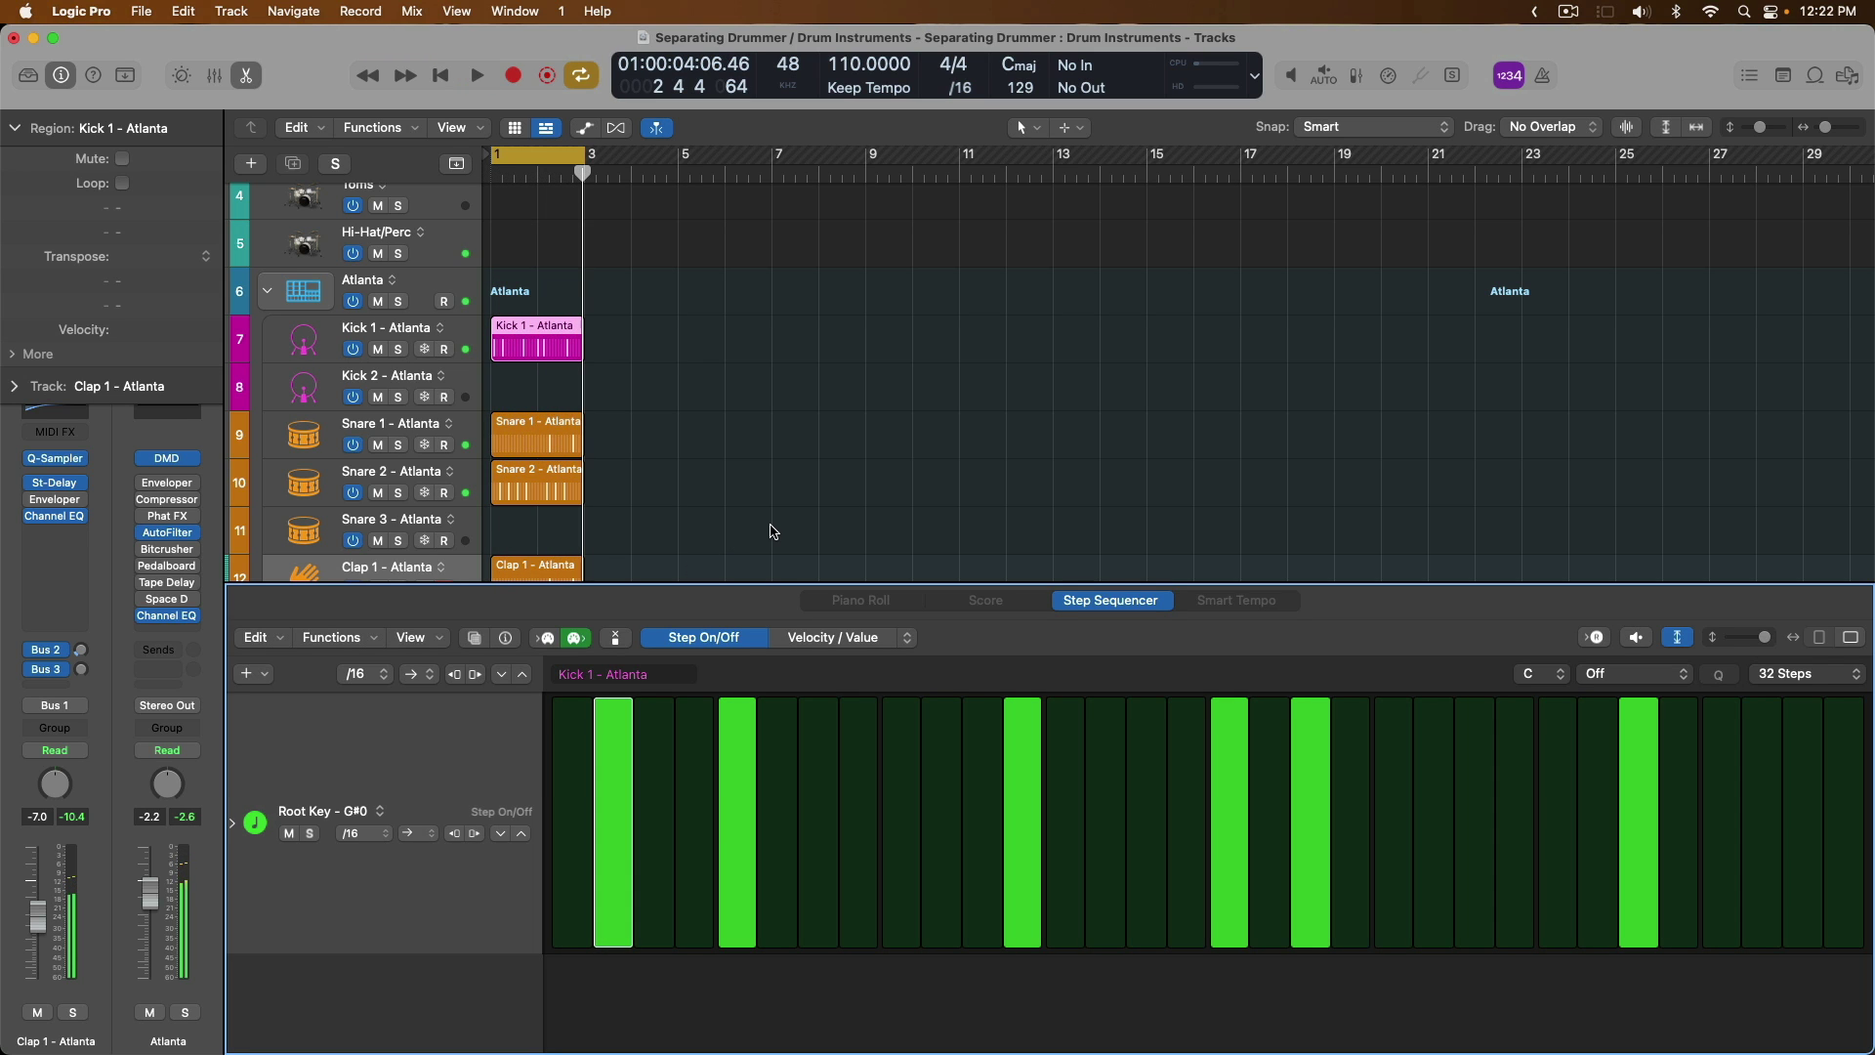
Hide the Step Sequencer with E to reveal the Atlanta kit-piece regions in the Tracks area.
{"action": "key", "text": "e"}
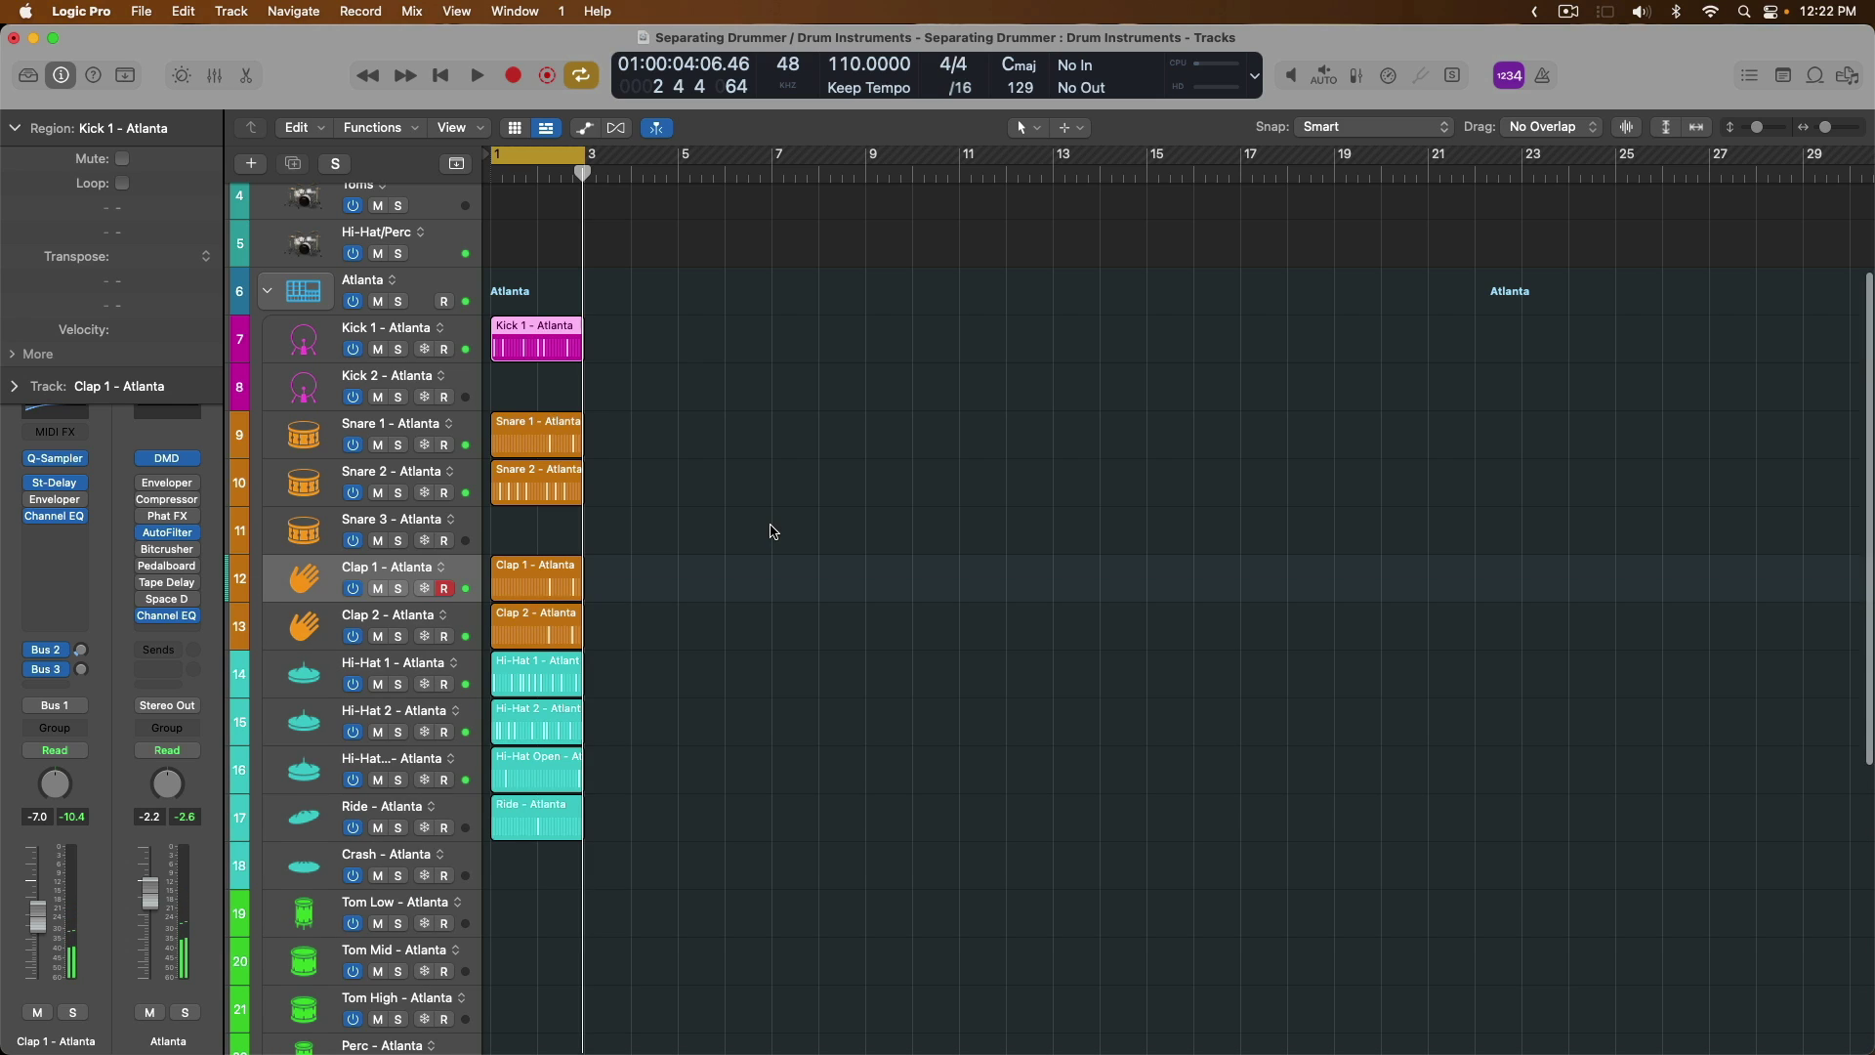